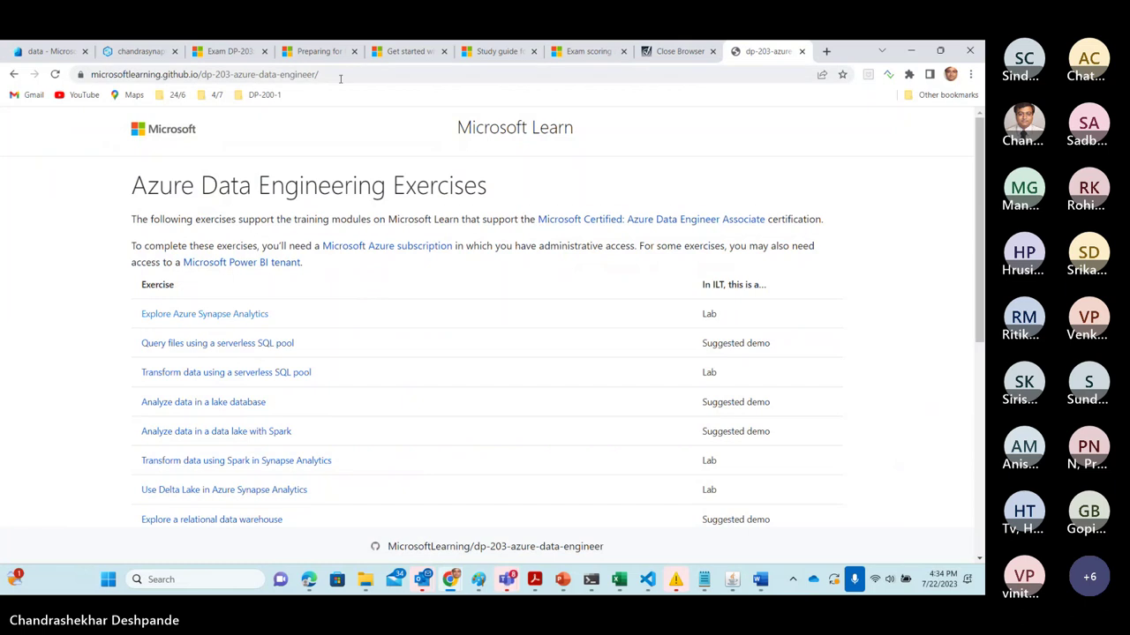
# Copy the web address of the Azure Data Engineering Exercises page and send it in the Teams meeting chat.
pyautogui.click(369, 72)
pyautogui.hotkey('ctrl', 'c')
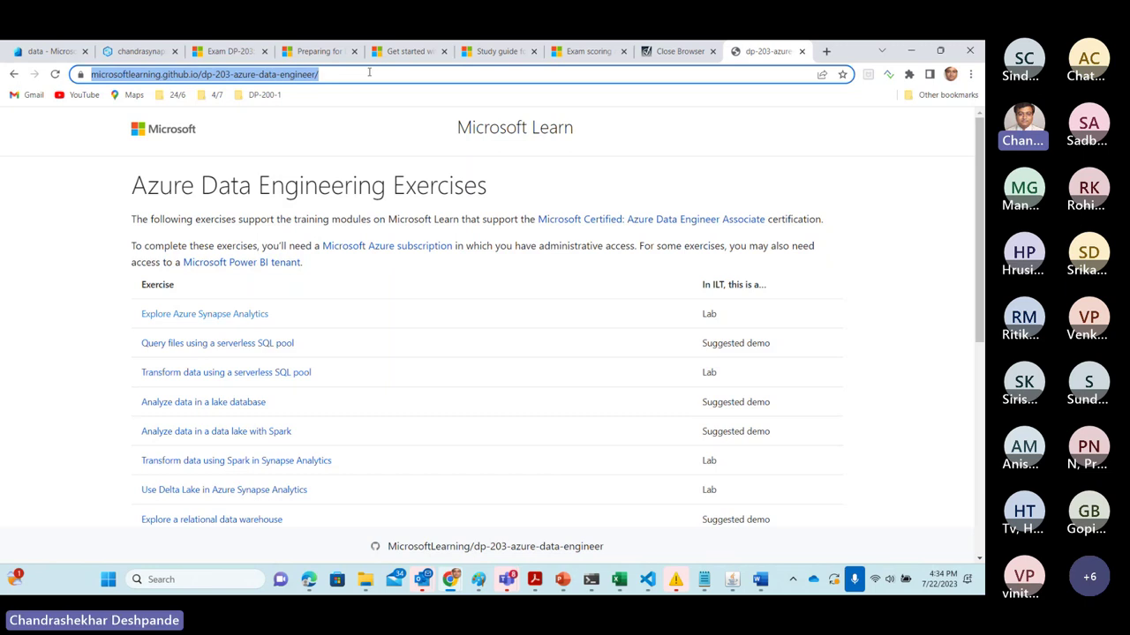
pyautogui.hotkey('alt', 'Tab')
pyautogui.hotkey('alt', 'Tab')
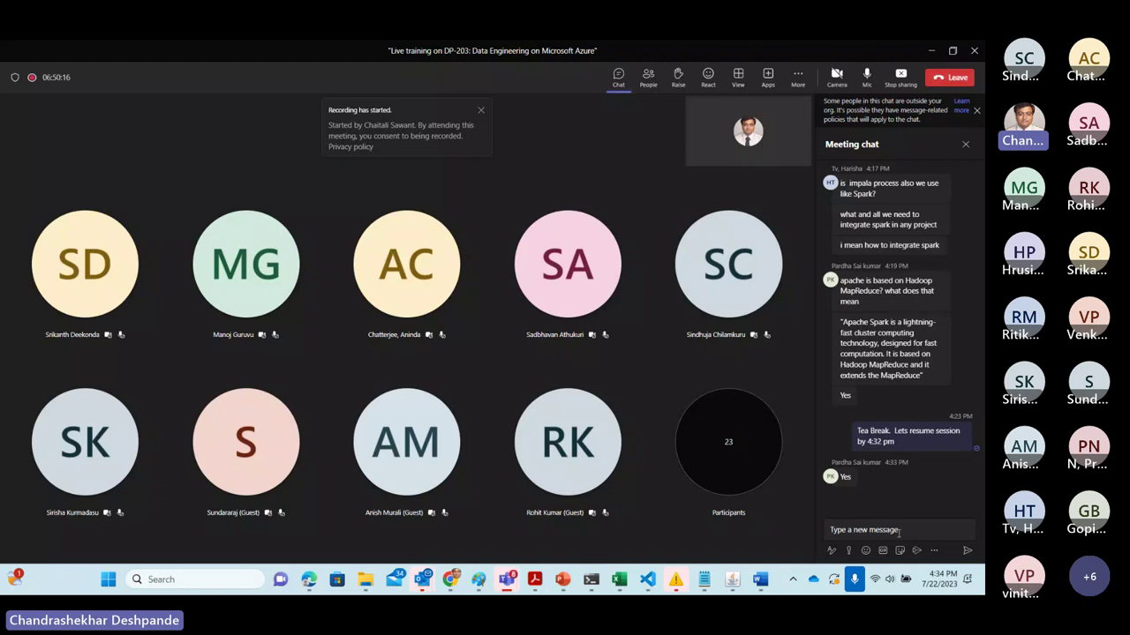
pyautogui.click(898, 531)
pyautogui.hotkey('ctrl', 'v')
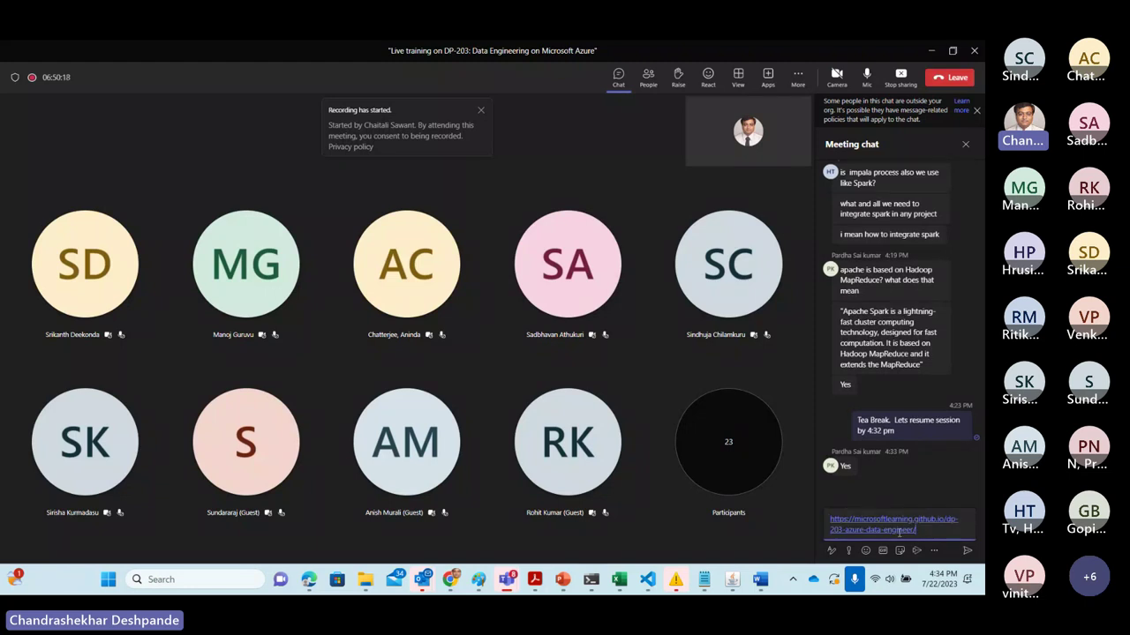
pyautogui.press('Return')
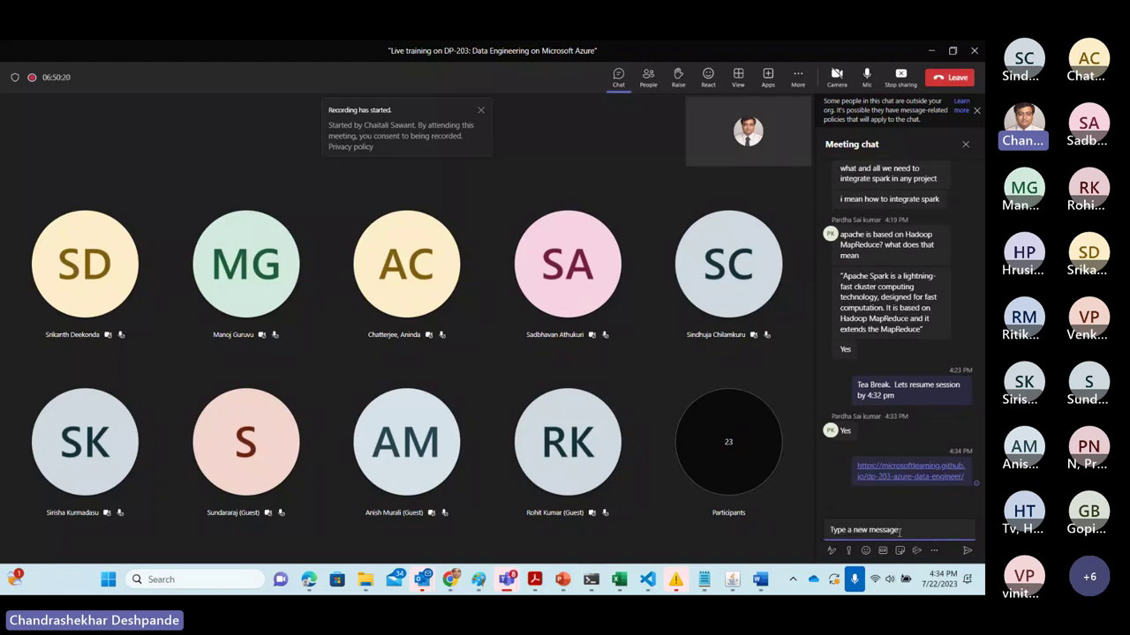
# Switch back to the browser and look through the list of Azure Data Engineering labs and suggested demos.
pyautogui.hotkey('alt', 'Tab')
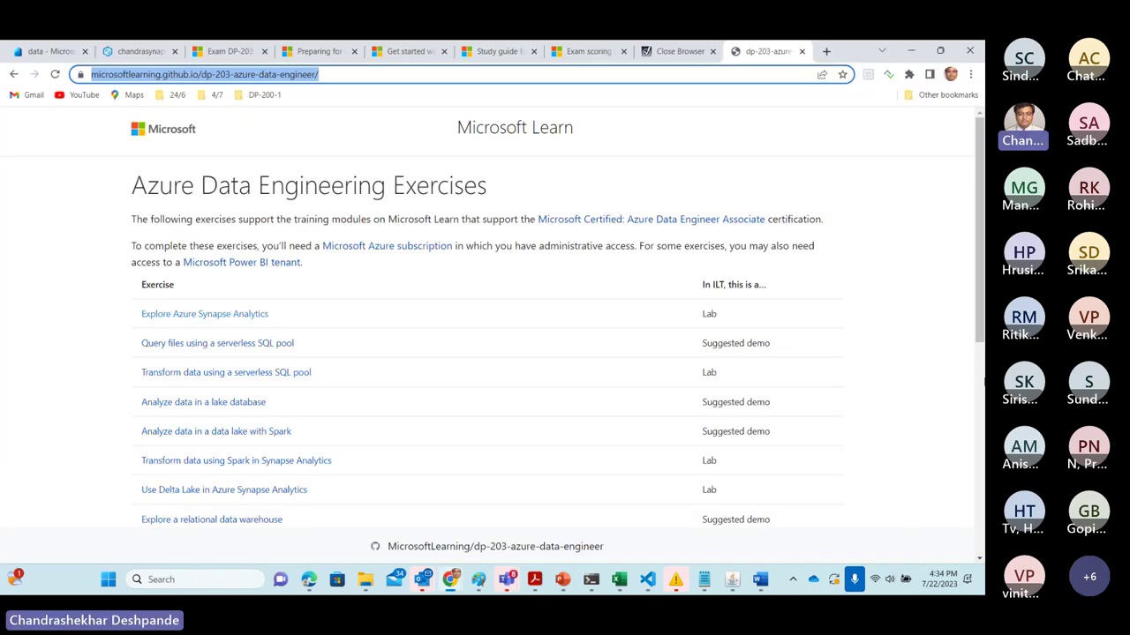
pyautogui.click(979, 279)
pyautogui.moveTo(979, 279); pyautogui.dragTo(962, 504)
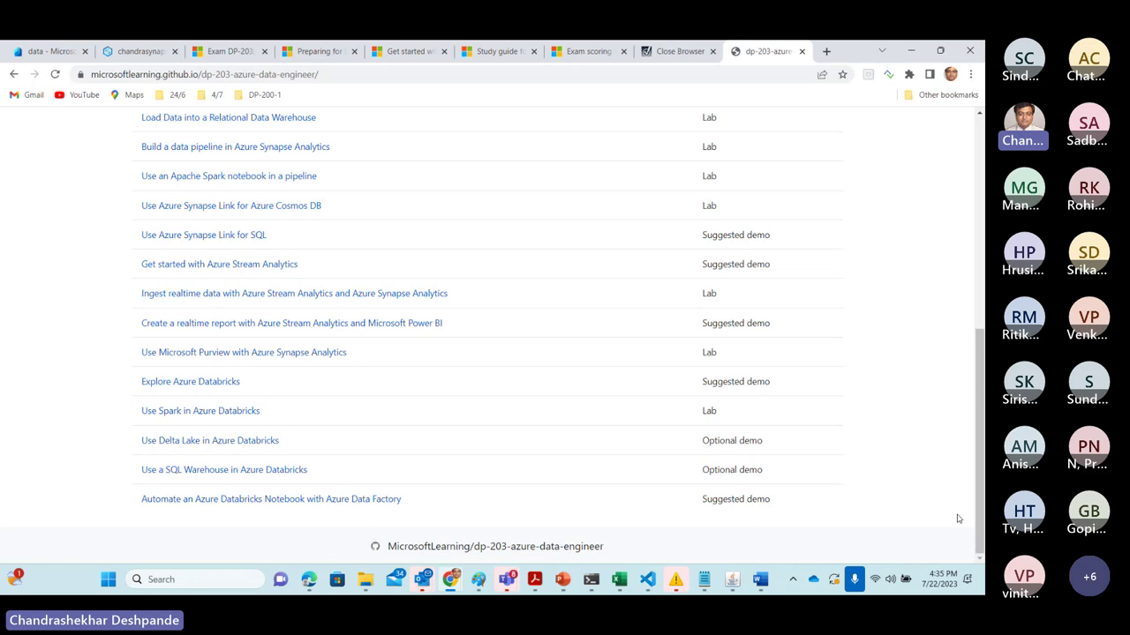
pyautogui.moveTo(976, 428); pyautogui.dragTo(982, 331)
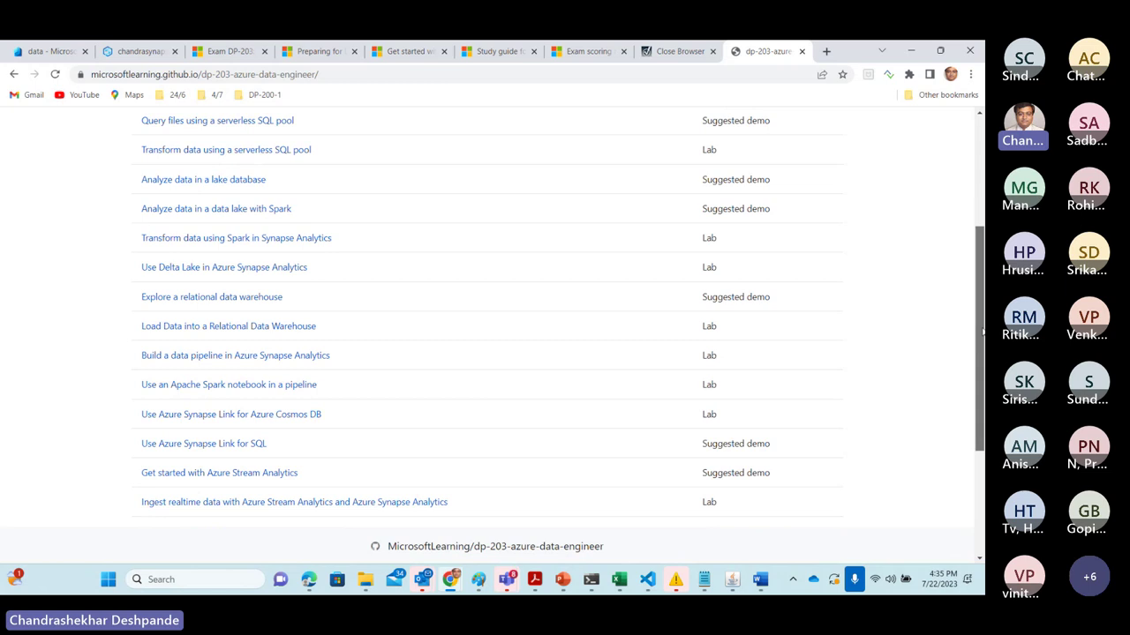
pyautogui.moveTo(982, 331); pyautogui.dragTo(980, 341)
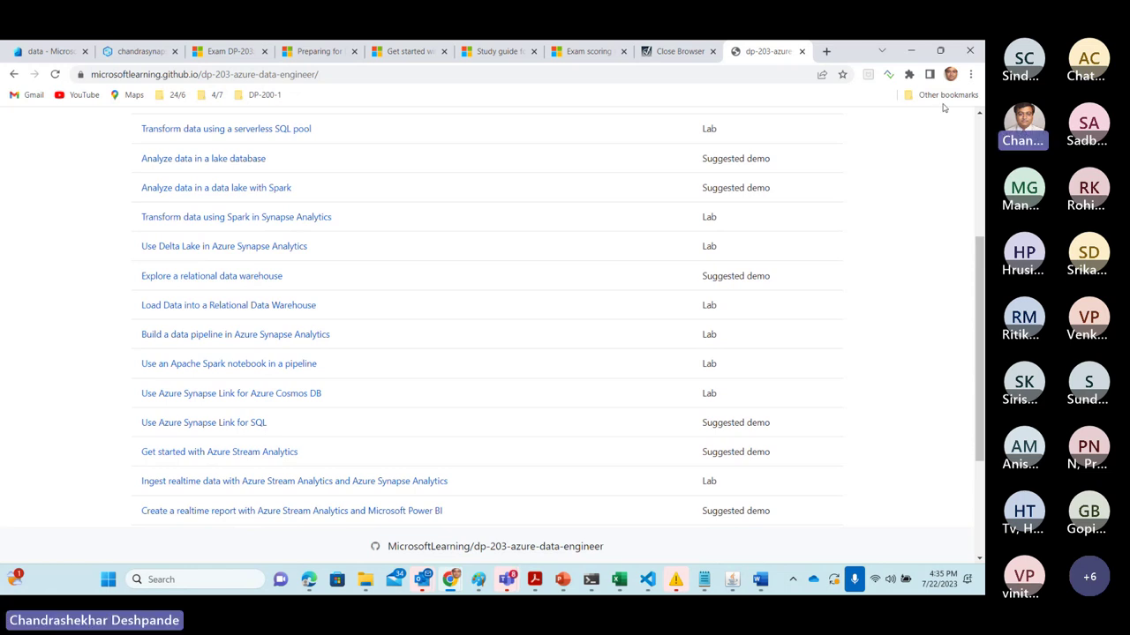
# Switch to Lab122_DataFactory_DataFlows.docx in Word and view the section on creating a data flow pipeline in Azure Synapse Pipeline.
pyautogui.click(912, 51)
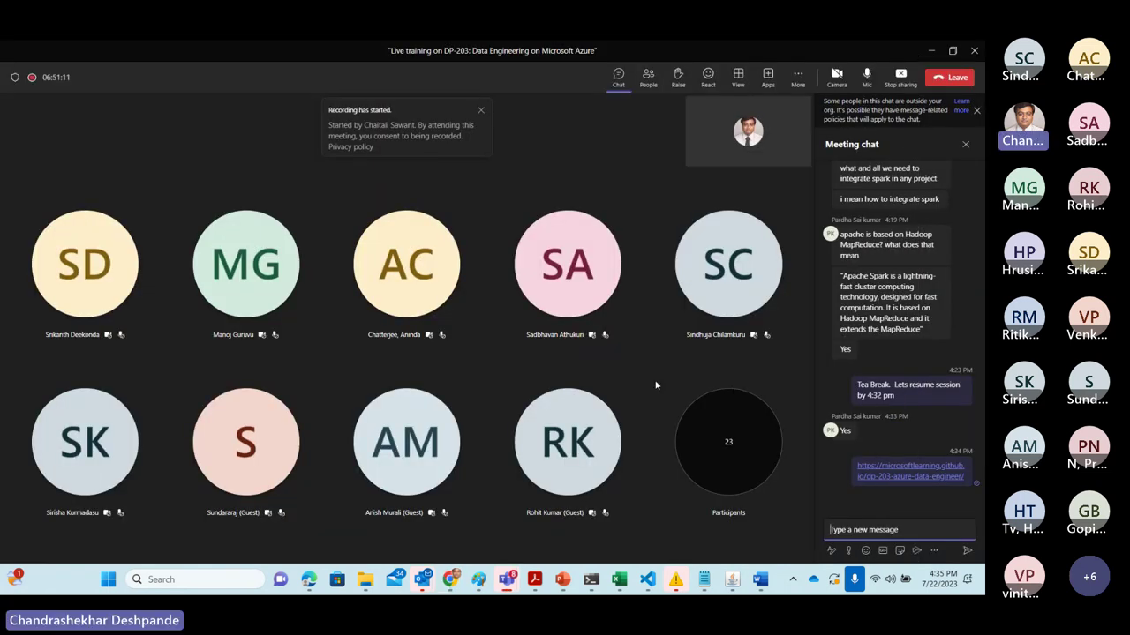
pyautogui.hotkey('alt', 'Tab')
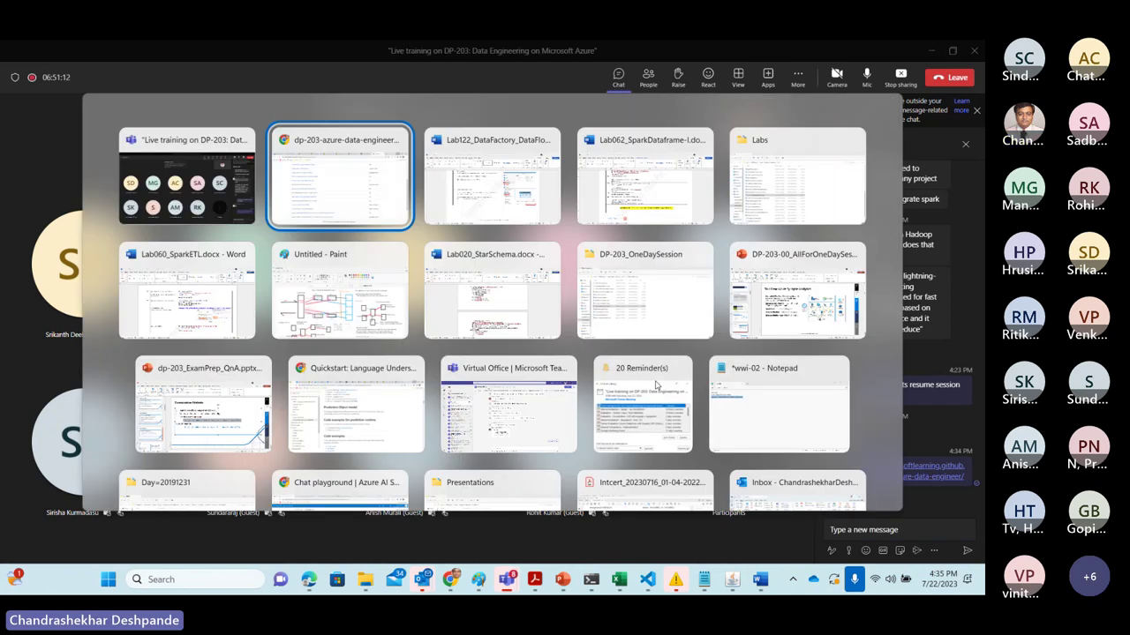
pyautogui.hotkey('alt', 'Tab')
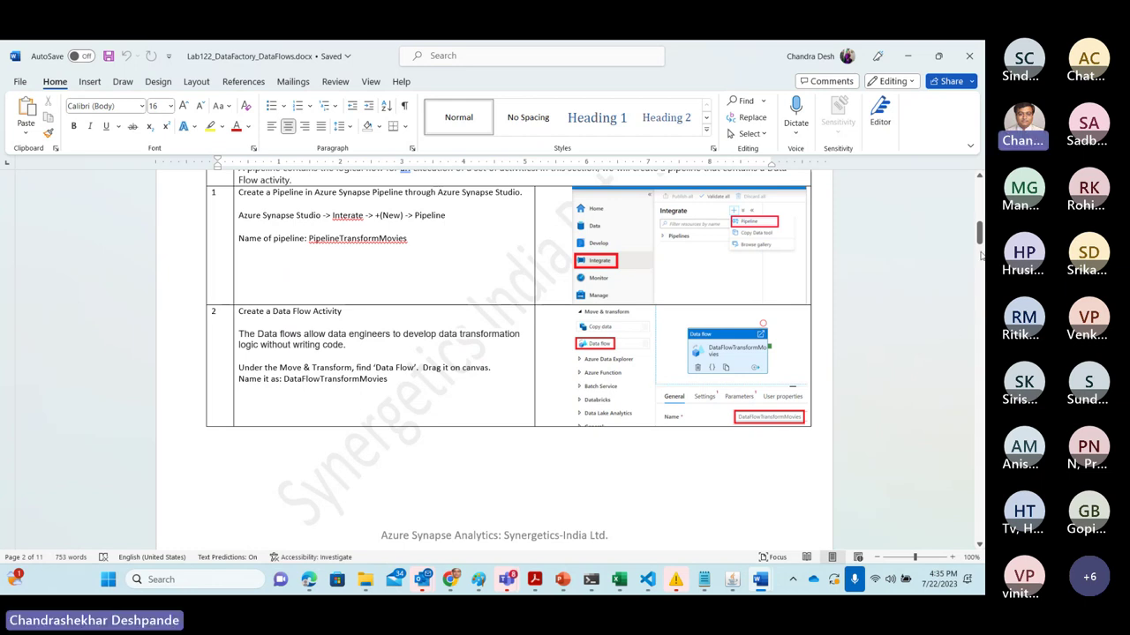
pyautogui.moveTo(978, 231)
pyautogui.mouseDown()
pyautogui.moveTo(979, 201)
pyautogui.moveTo(979, 226)
pyautogui.mouseUp()
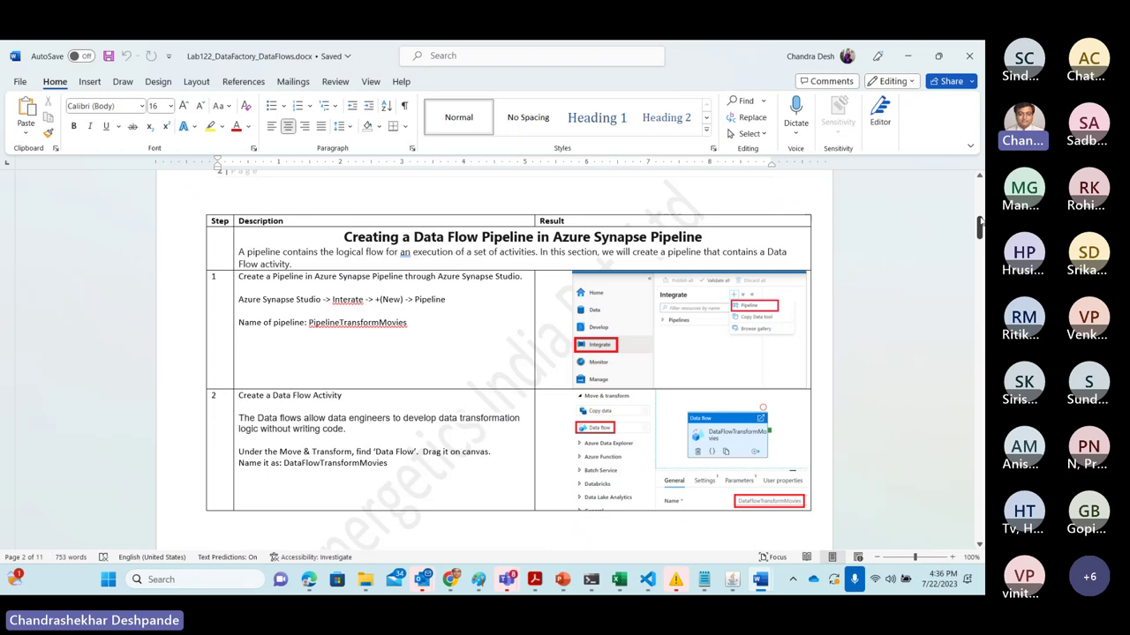
# Switch to Synapse Studio in the browser and check the actions available for the ChandraSpark Apache Spark pool.
pyautogui.hotkey('alt', 'Tab')
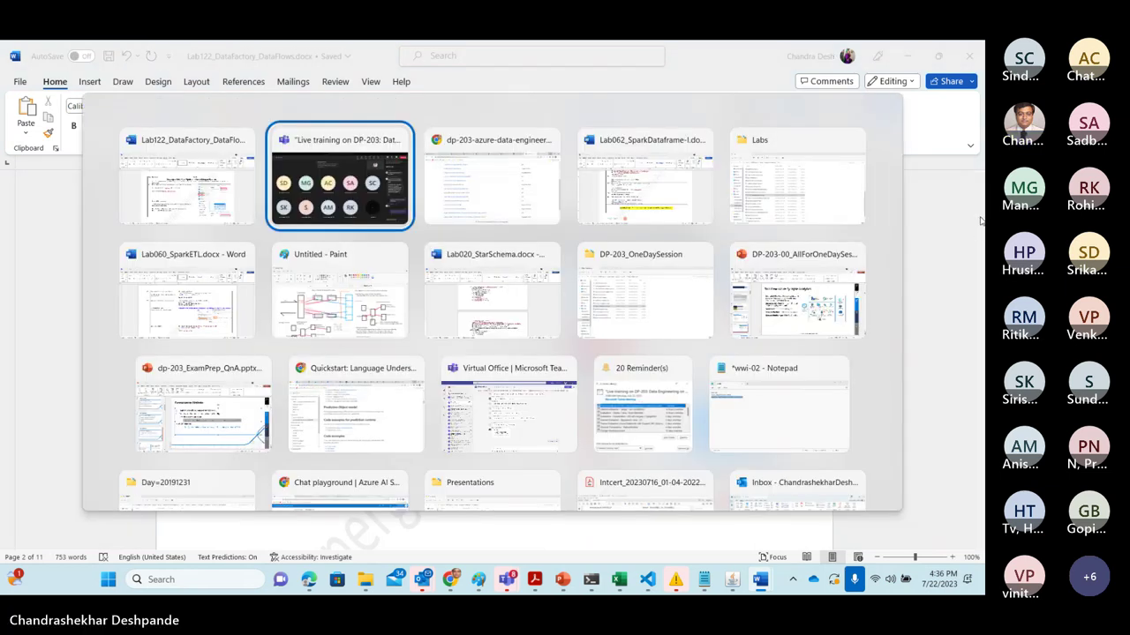
pyautogui.hotkey('alt', 'Tab')
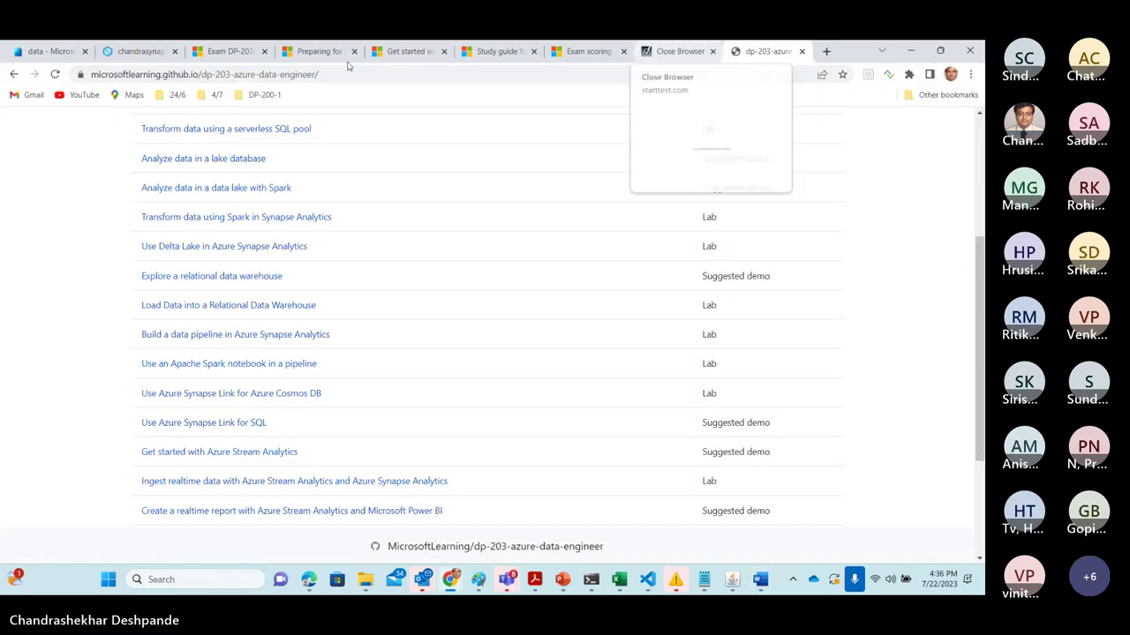
pyautogui.click(151, 53)
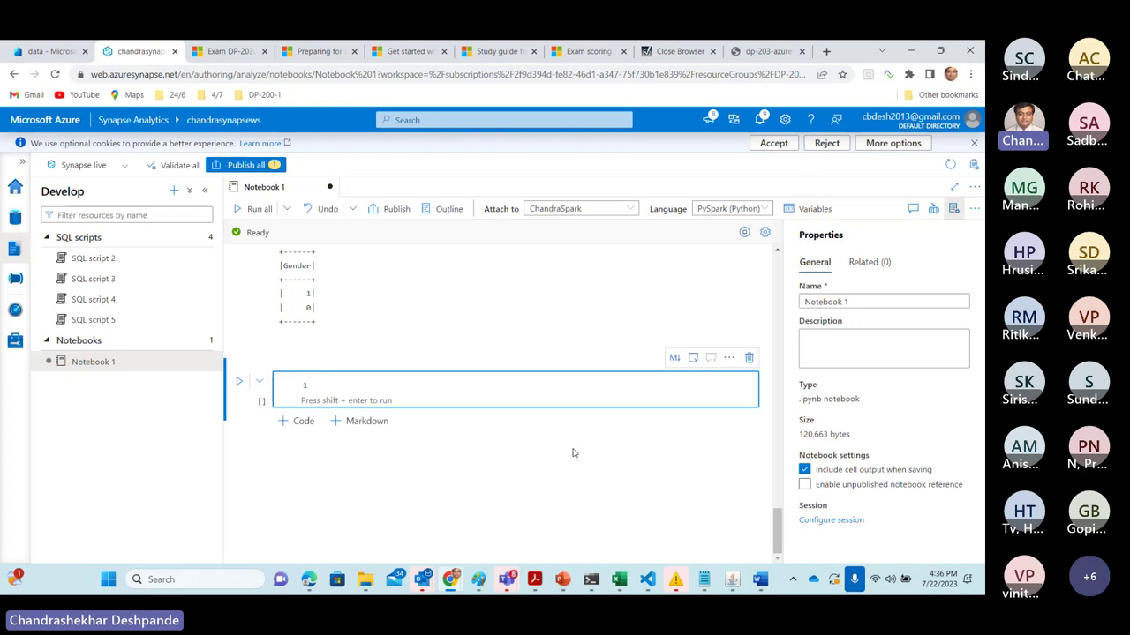
pyautogui.click(15, 341)
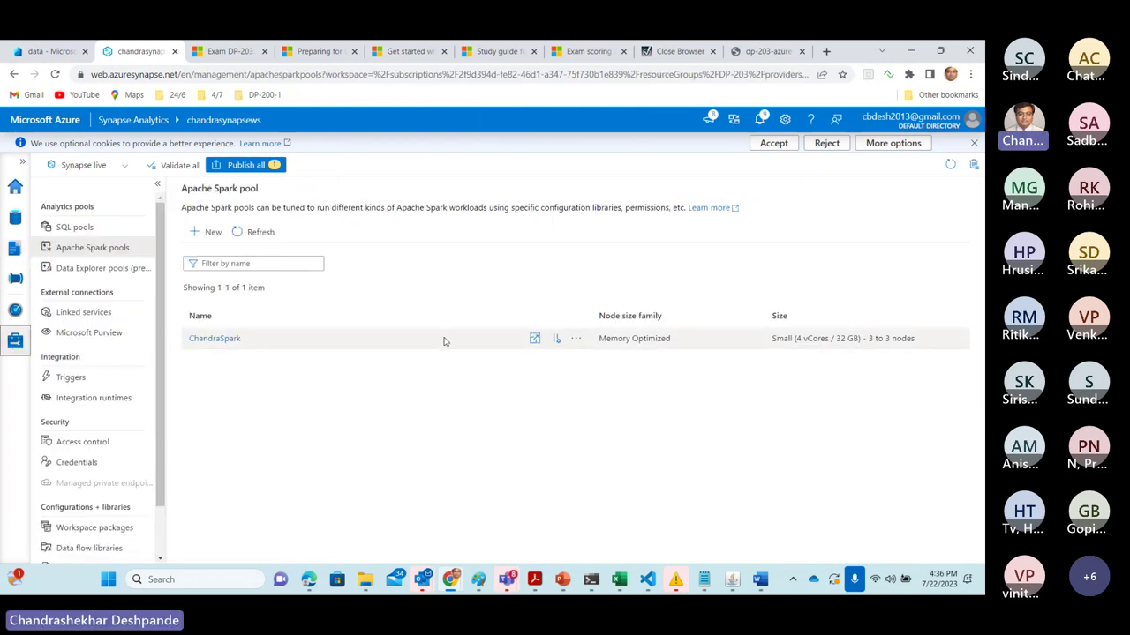
pyautogui.click(577, 339)
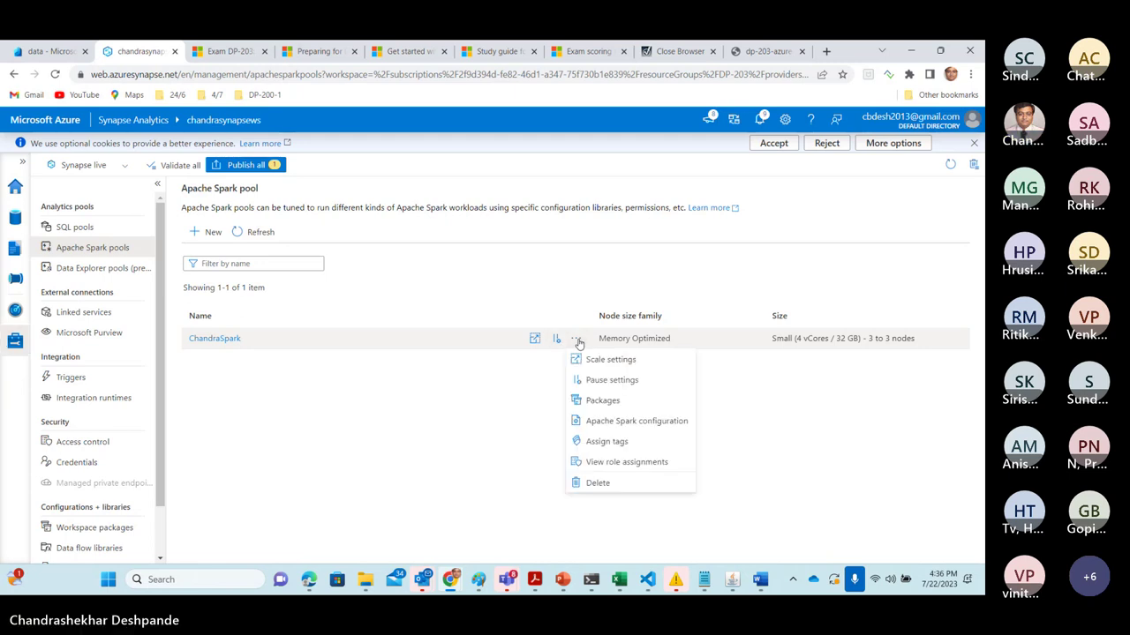
pyautogui.click(423, 403)
# Return to the Develop hub and publish the pending changes to Notebook 1.
pyautogui.click(15, 249)
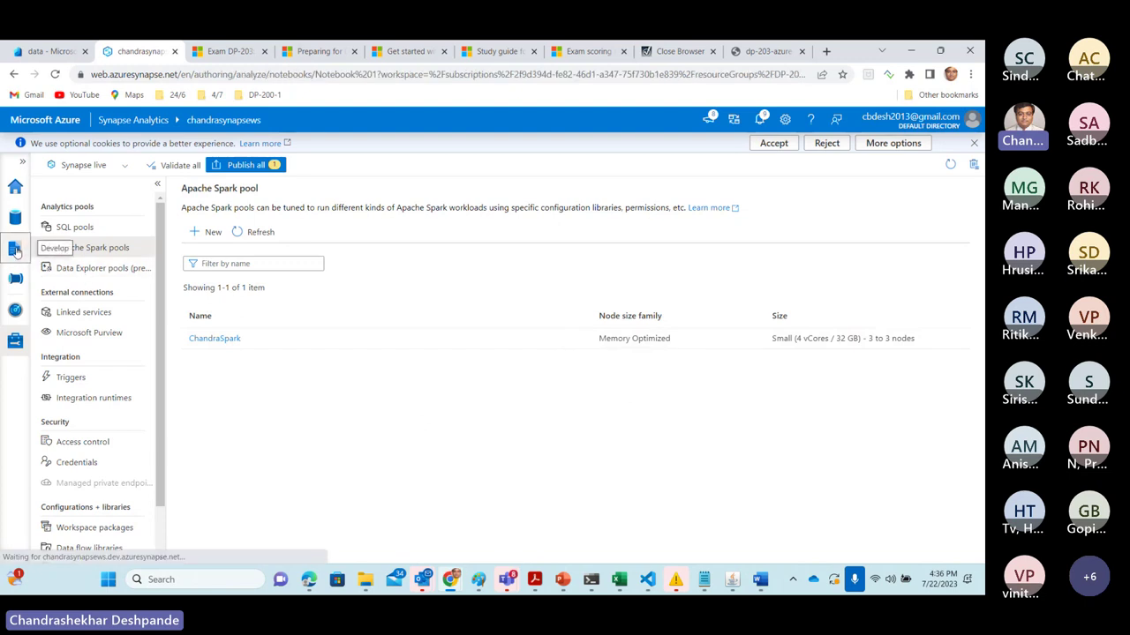
pyautogui.click(263, 165)
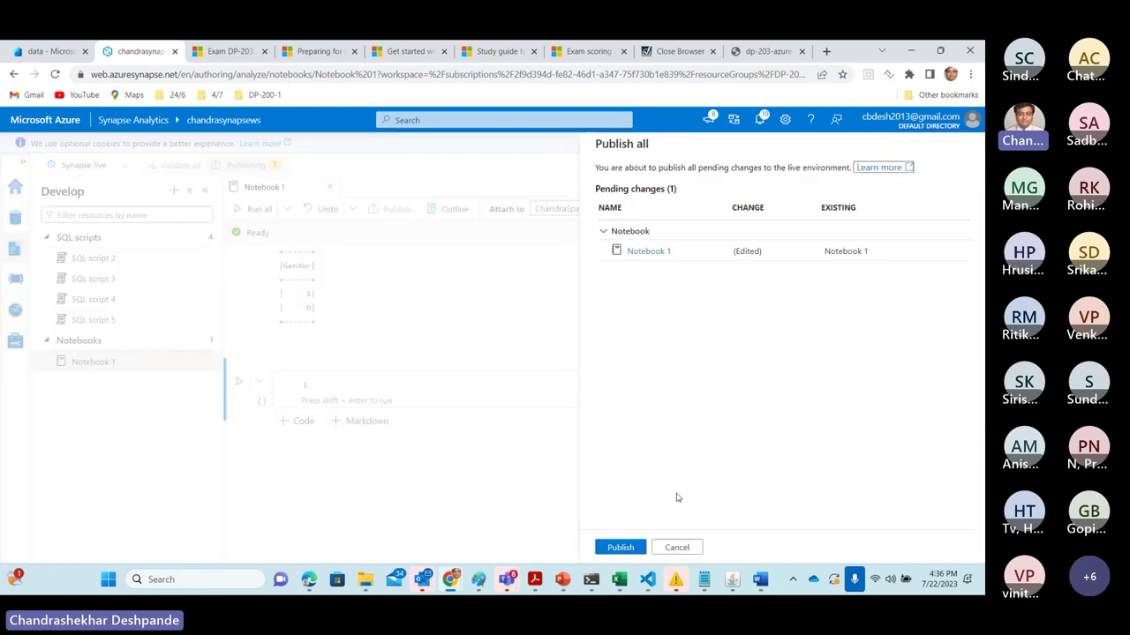
pyautogui.click(619, 548)
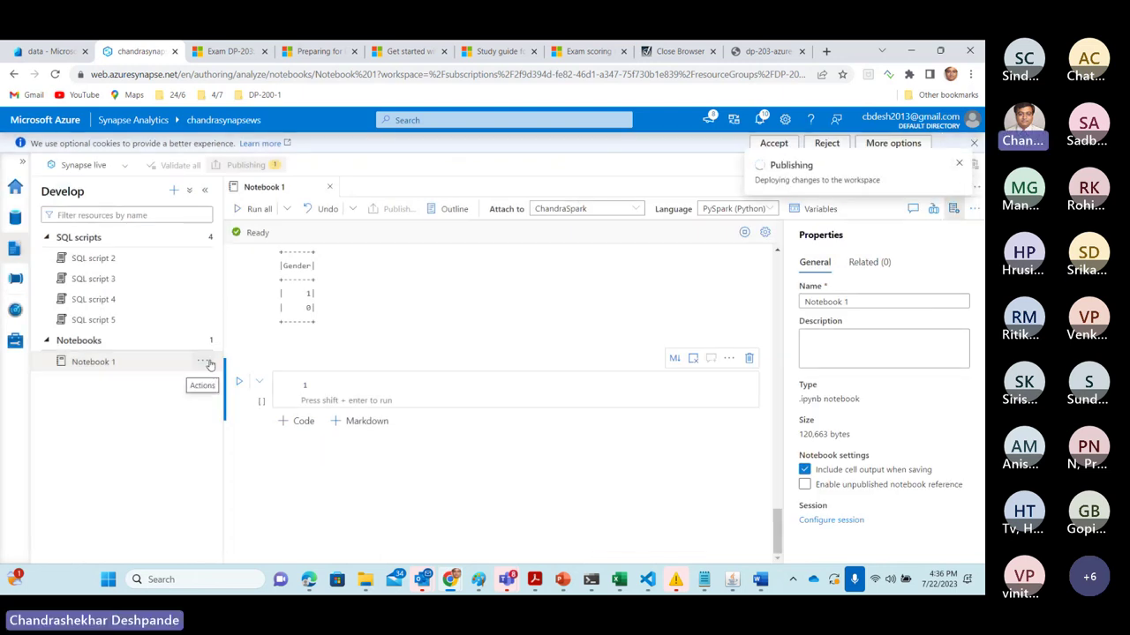
# Delete Notebook 1 from the workspace's notebooks and confirm the deletion.
pyautogui.click(205, 363)
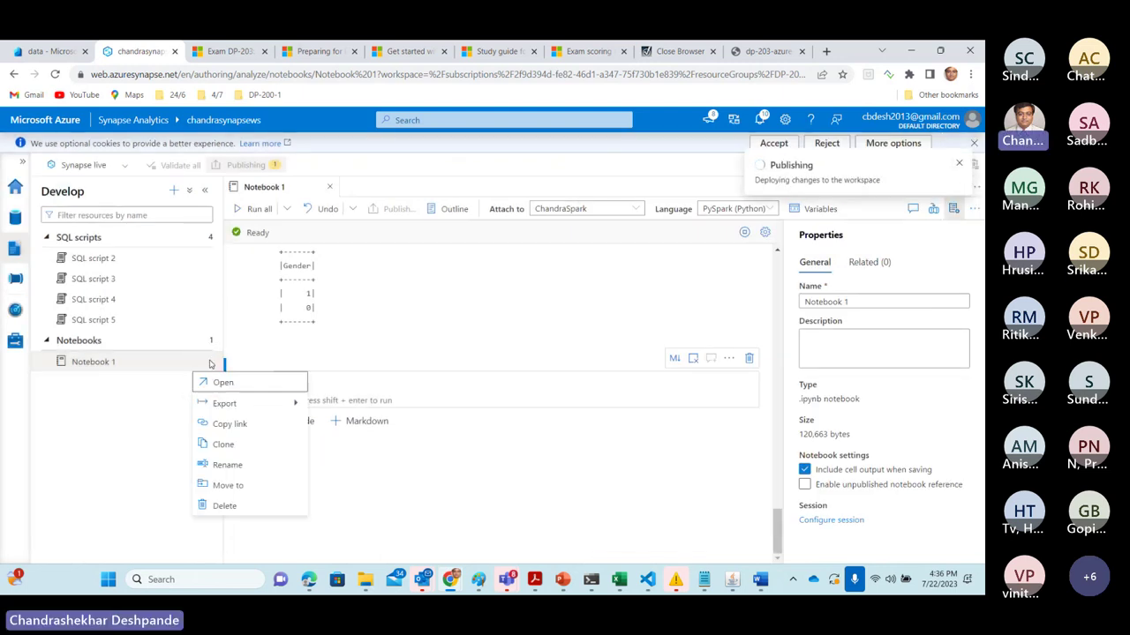
pyautogui.click(225, 505)
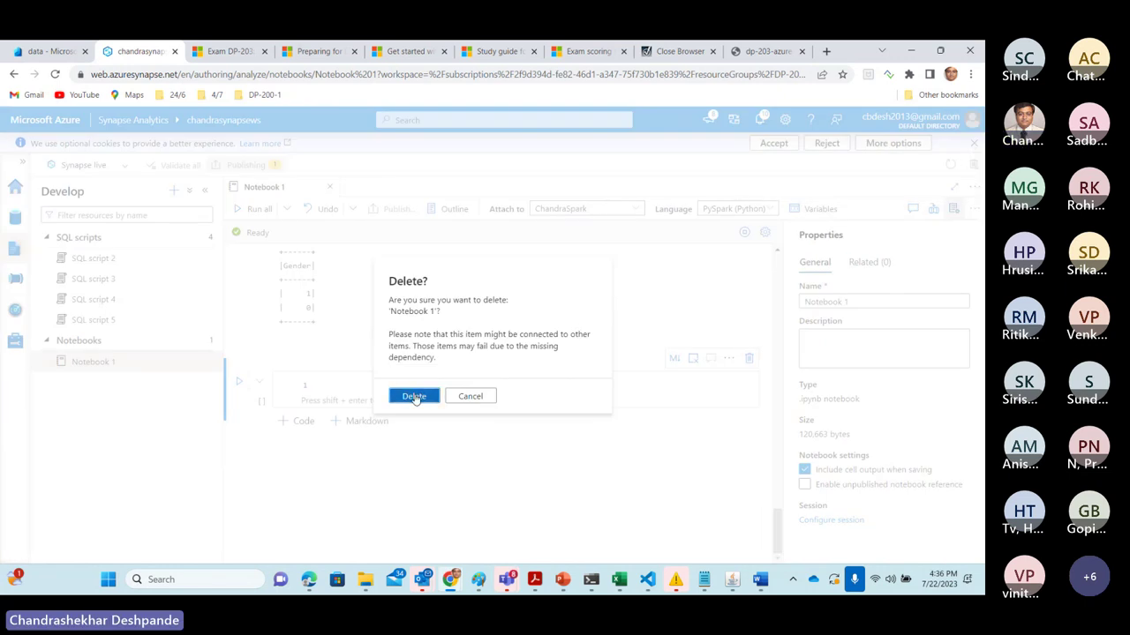
pyautogui.click(413, 396)
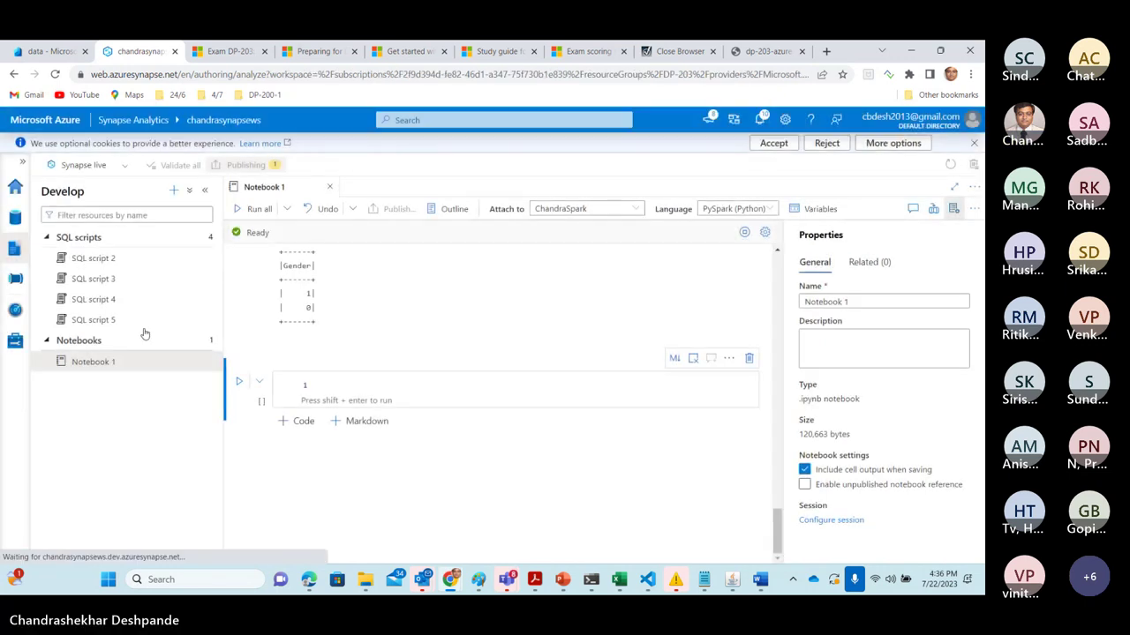
# Try to delete the ChandraSpark Apache Spark pool, entering the pool name ChandraSpark as confirmation.
pyautogui.click(14, 345)
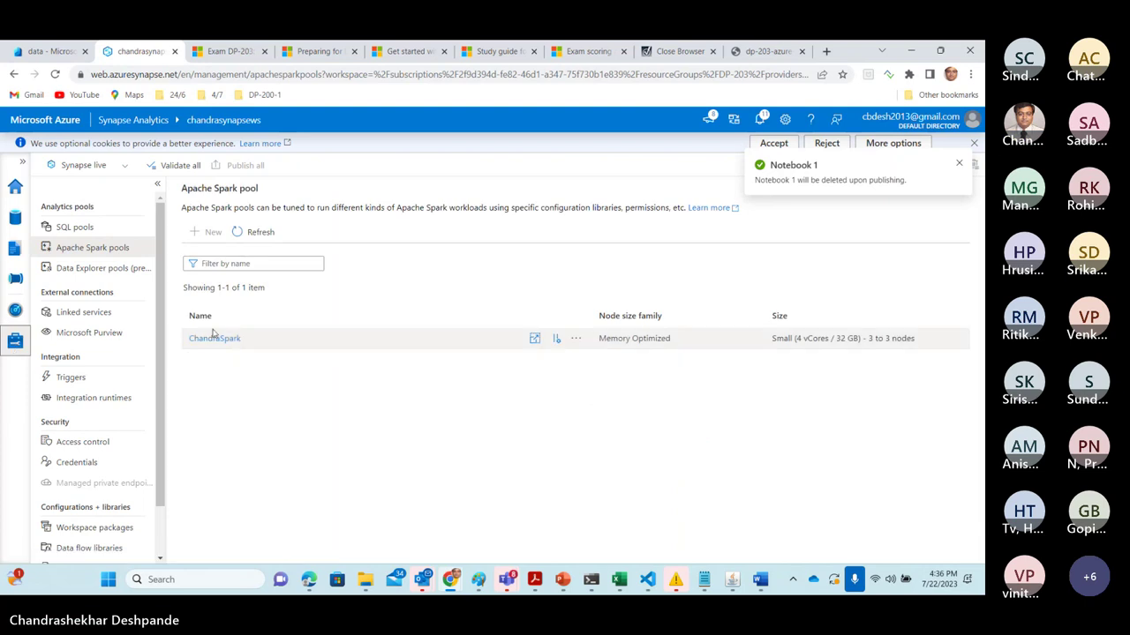
pyautogui.click(576, 338)
pyautogui.click(600, 483)
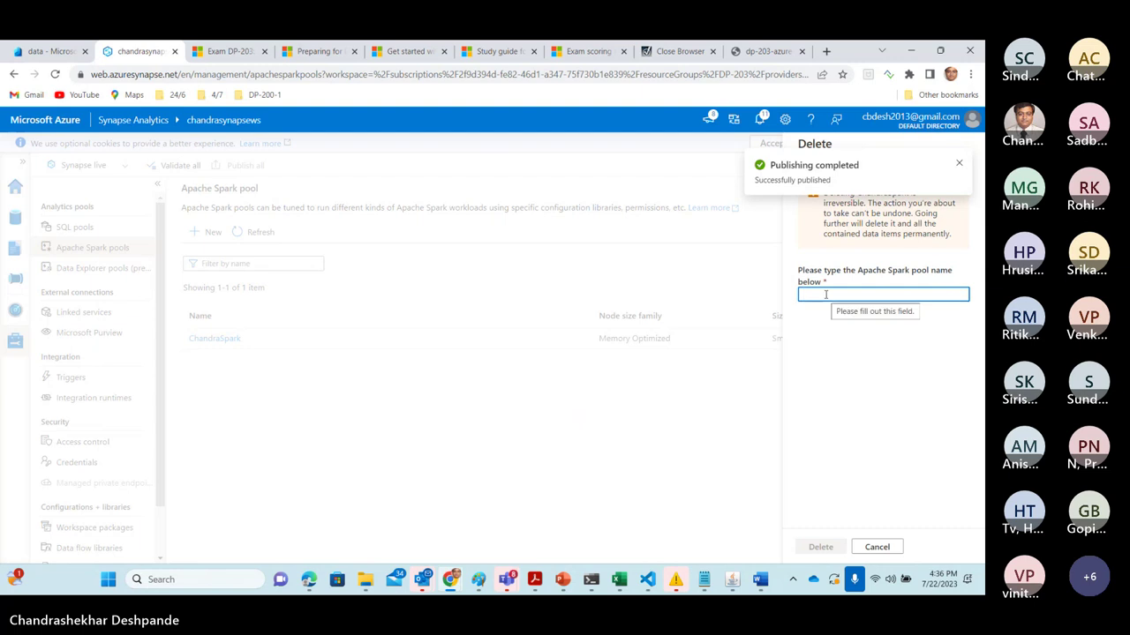
pyautogui.write('ChandraSpark')
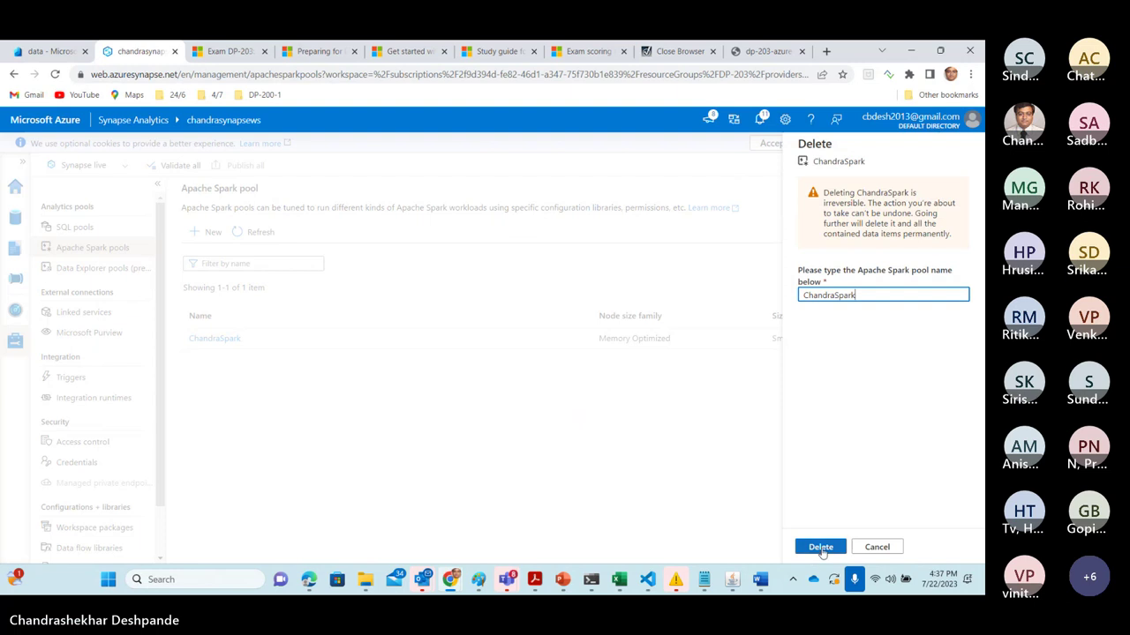
pyautogui.click(821, 547)
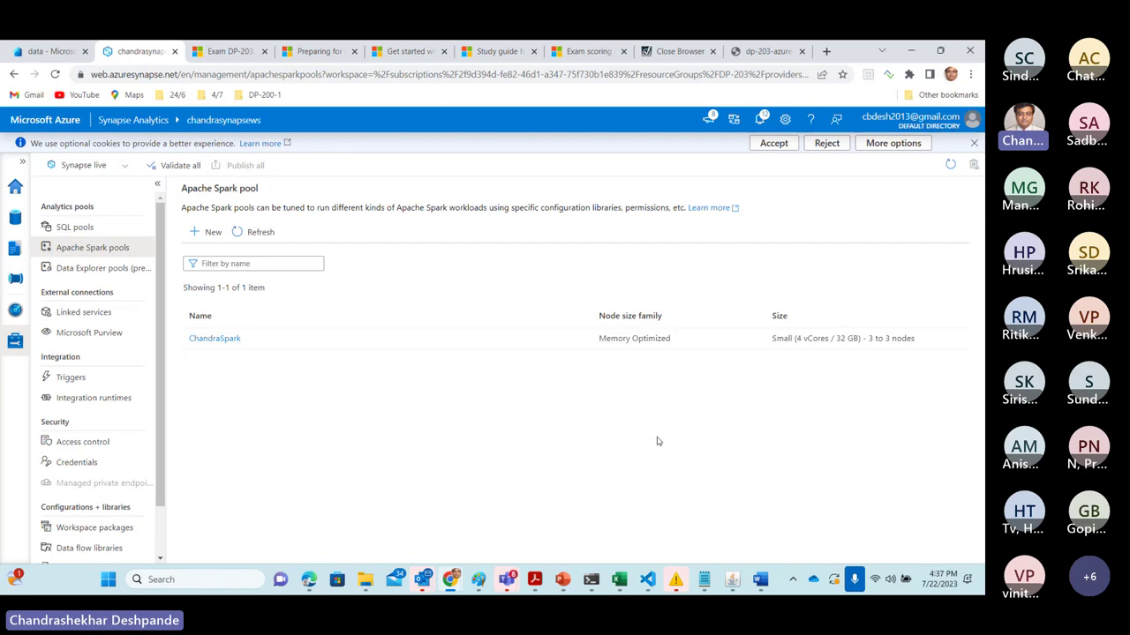
# Open the notifications and dismiss every older entry, keeping only the one for the ChandraSpark deletion.
pyautogui.click(759, 121)
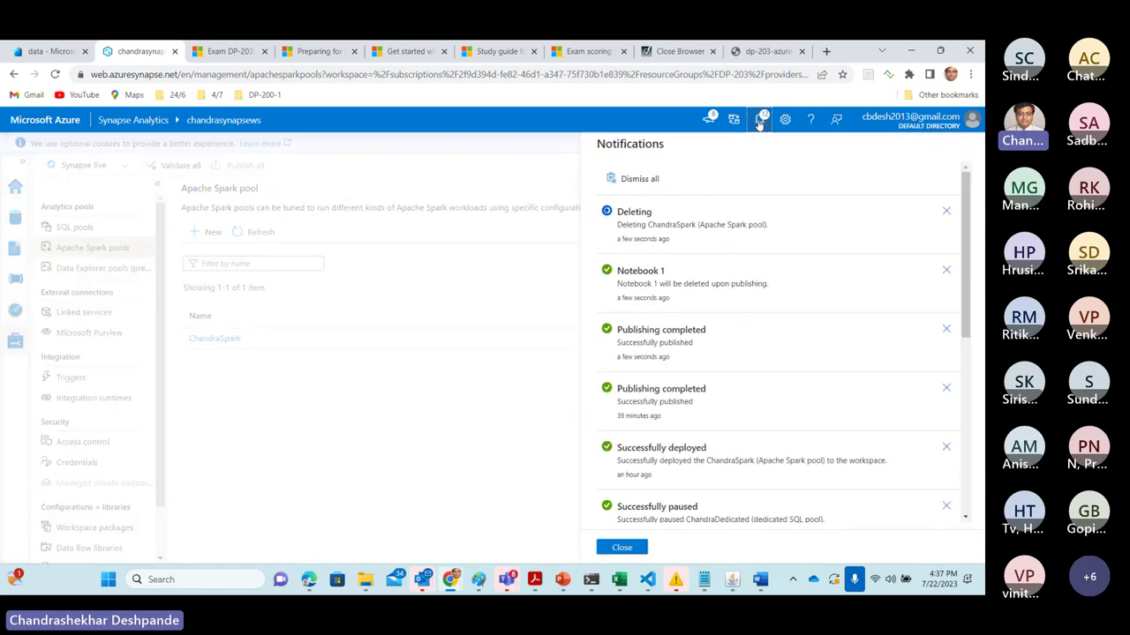
pyautogui.click(943, 271)
pyautogui.click(944, 272)
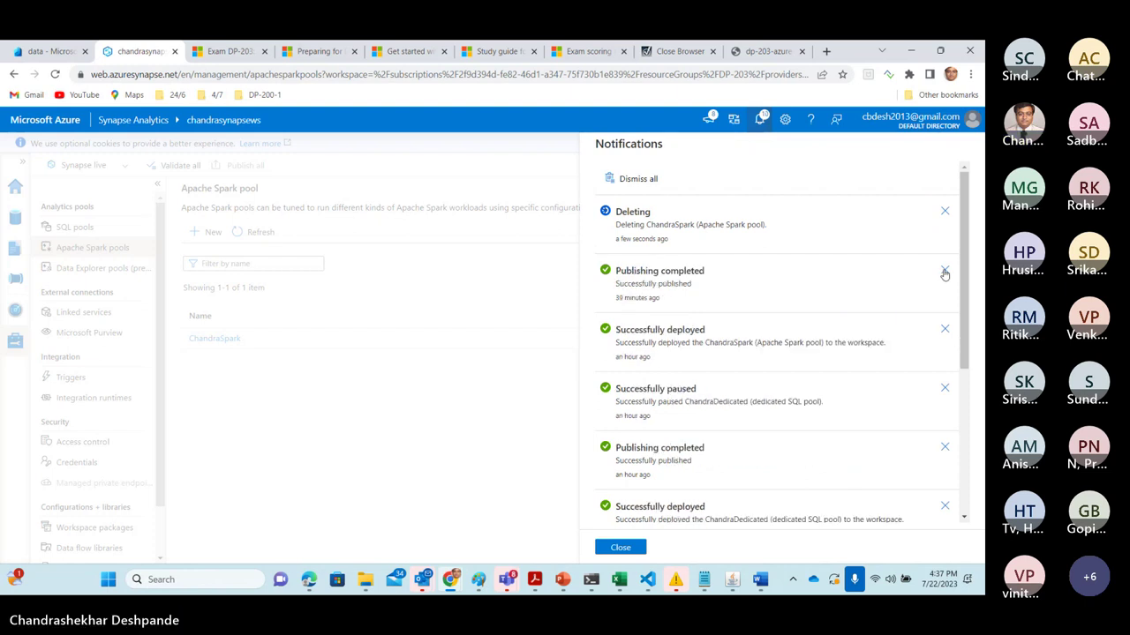
pyautogui.click(943, 271)
pyautogui.click(944, 272)
pyautogui.click(943, 272)
pyautogui.click(943, 272)
pyautogui.click(943, 272)
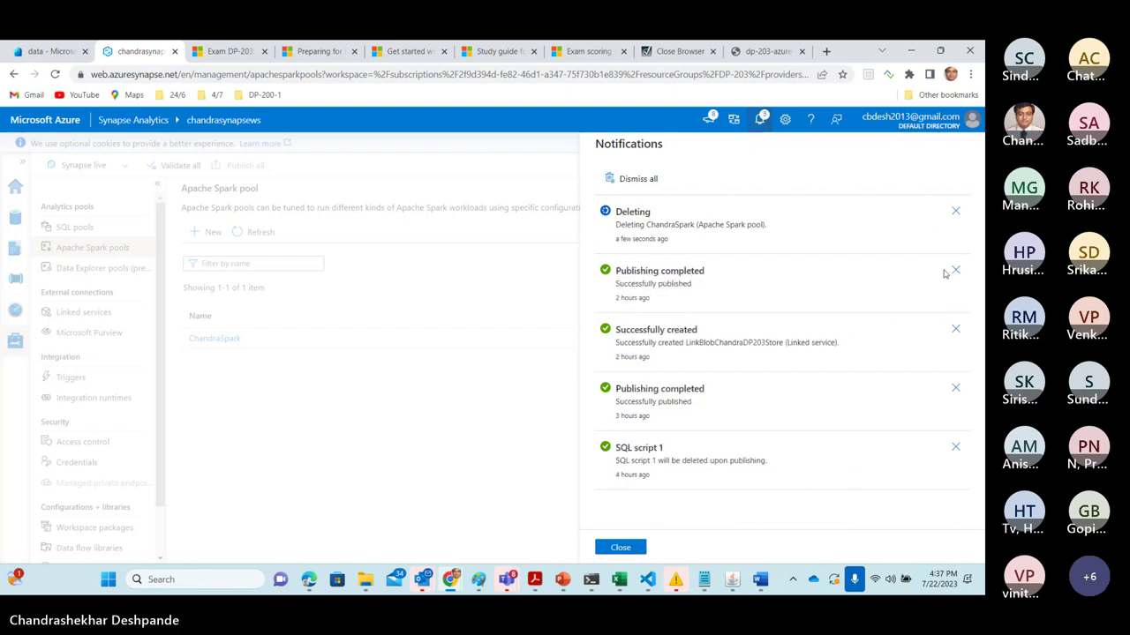
pyautogui.click(955, 273)
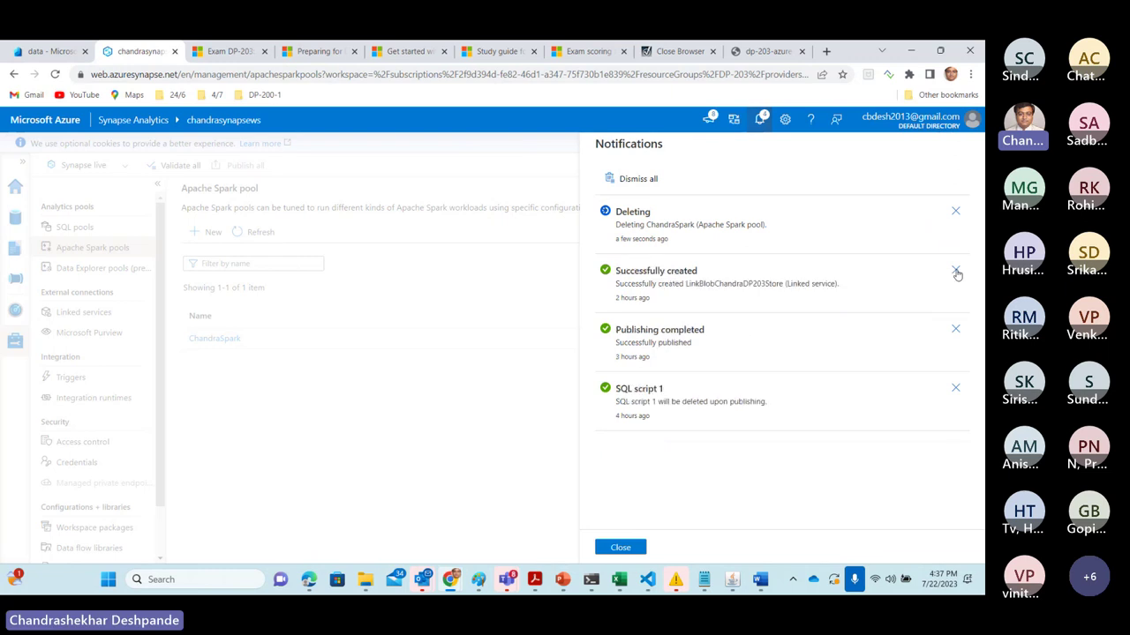
pyautogui.click(956, 273)
pyautogui.click(955, 273)
pyautogui.click(956, 273)
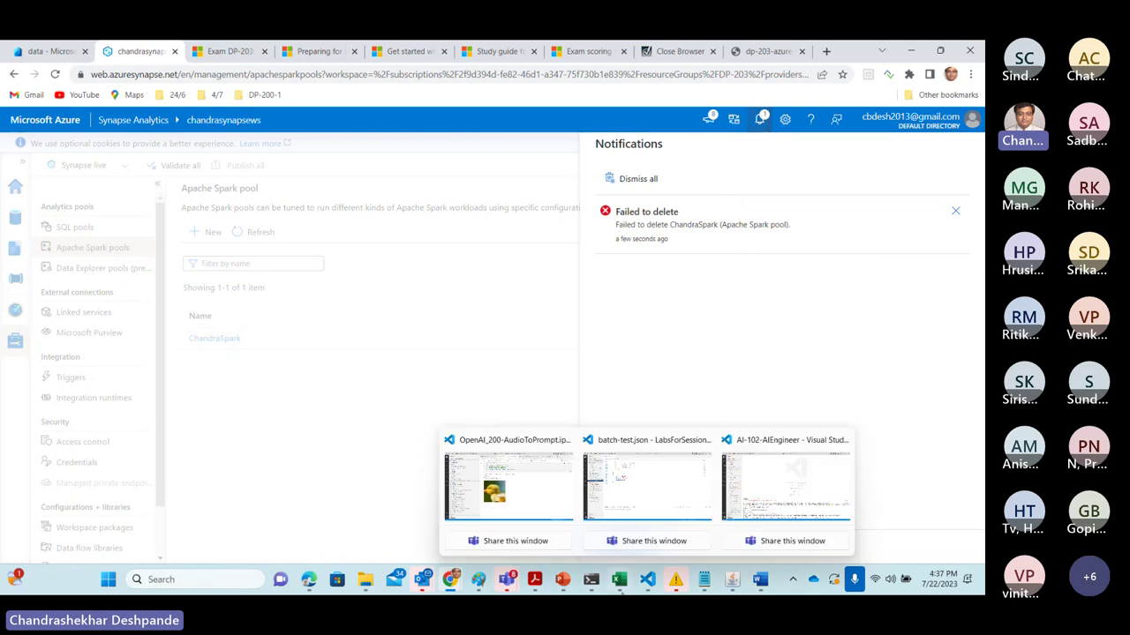
# Close the notifications and return to the Develop hub of the workspace.
pyautogui.moveTo(619, 579)
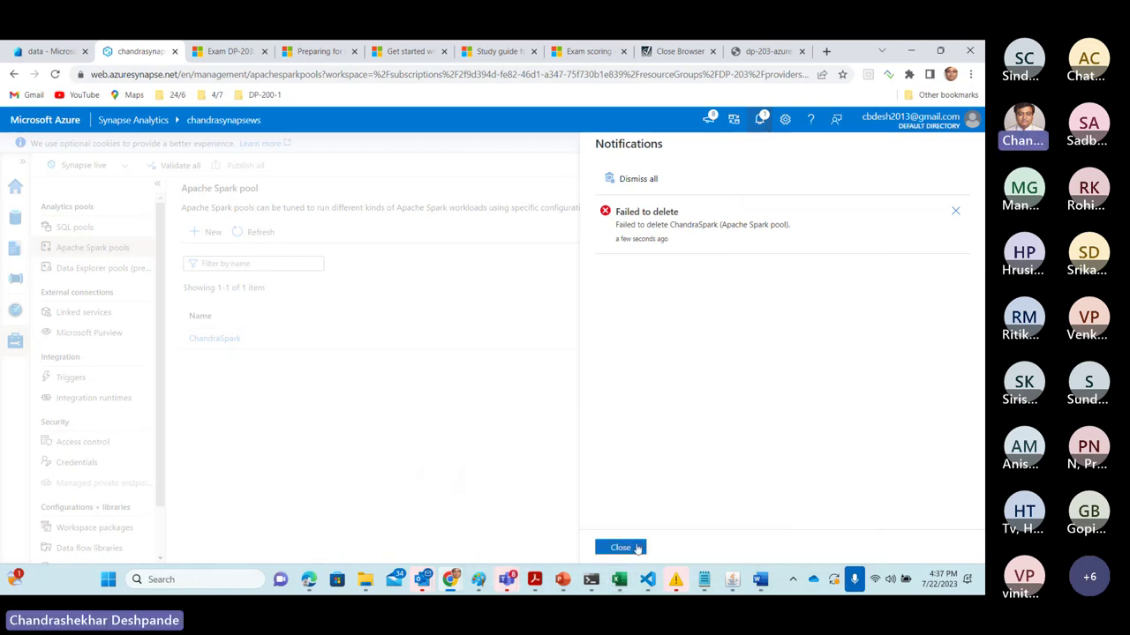
pyautogui.click(622, 548)
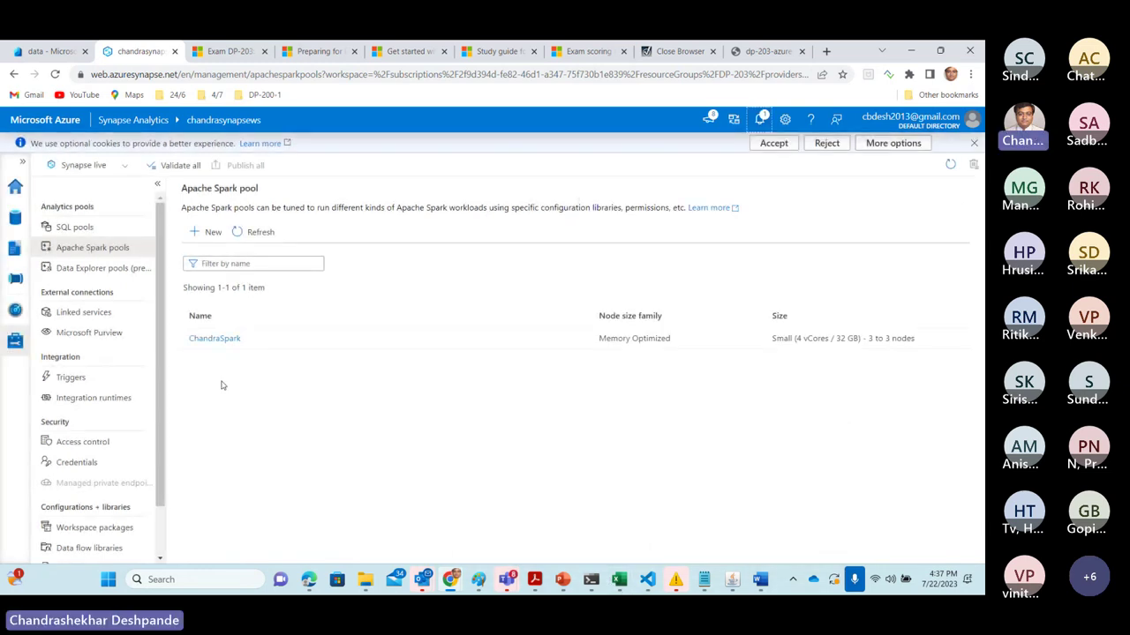
pyautogui.click(15, 248)
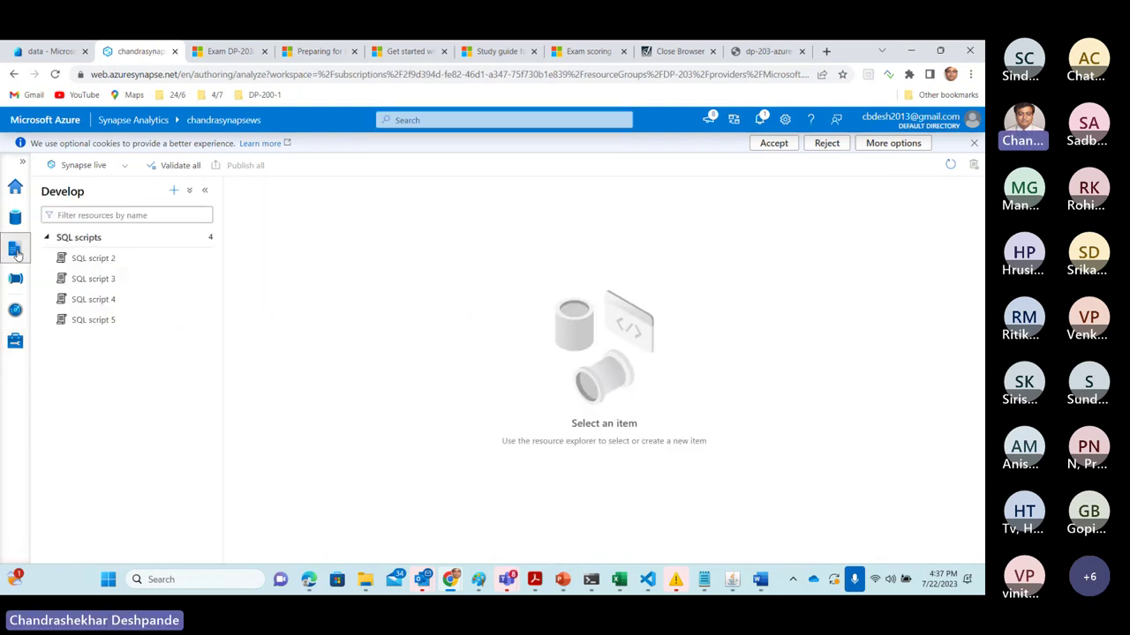
# Try again to delete the ChandraSpark Apache Spark pool from the workspace's management area, confirming with the pool name ChandraSpark.
pyautogui.click(15, 343)
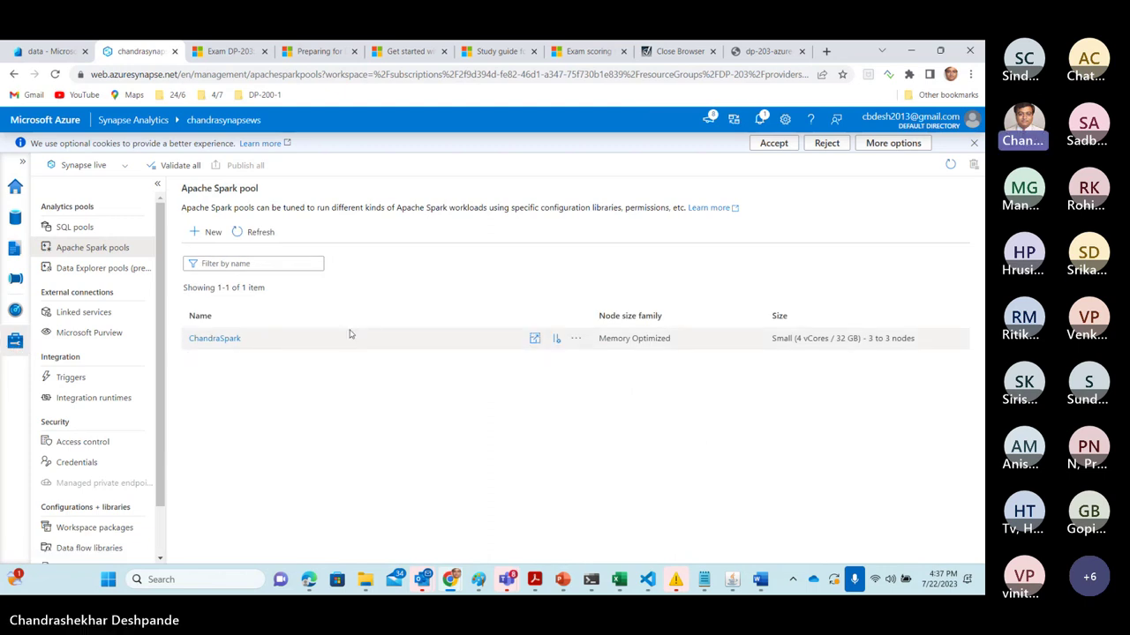
pyautogui.click(575, 338)
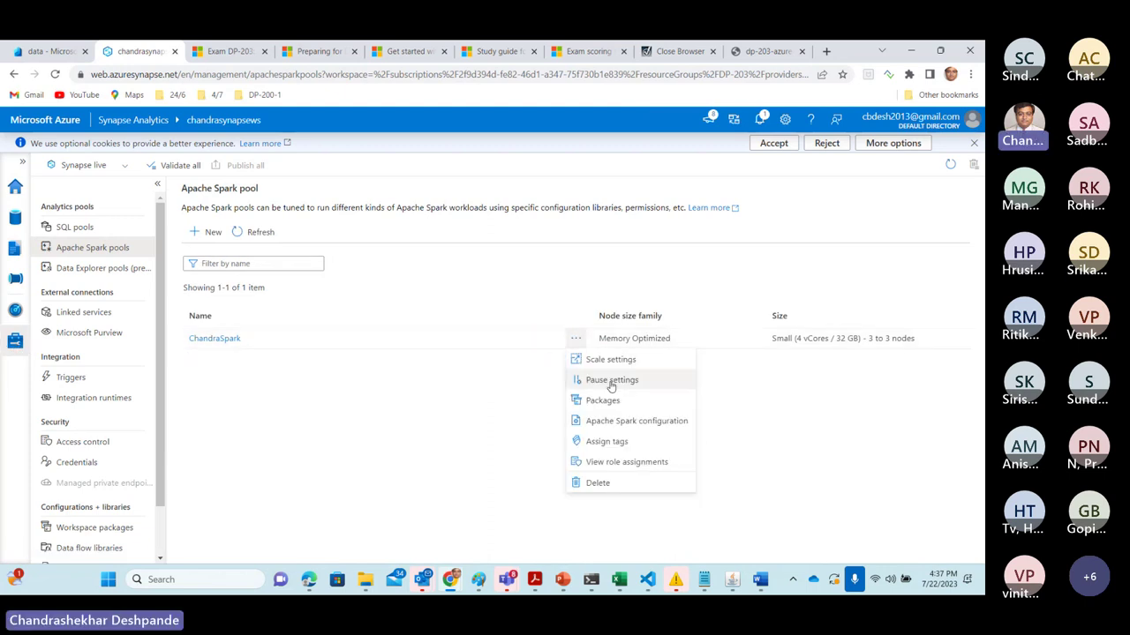
pyautogui.click(599, 484)
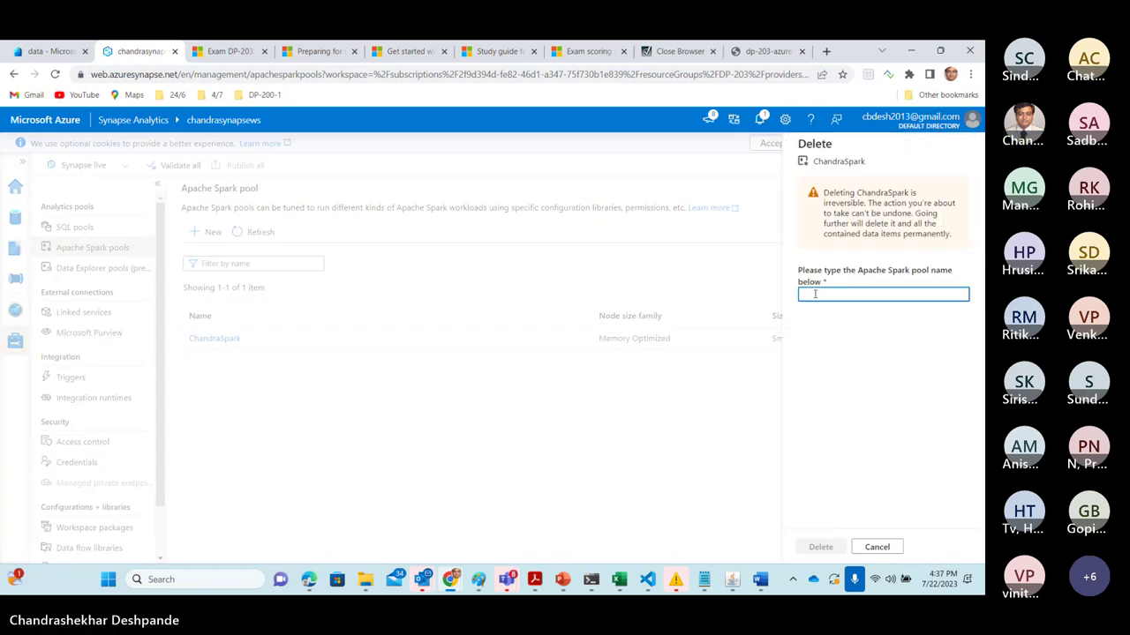
pyautogui.click(824, 296)
pyautogui.write('Chand')
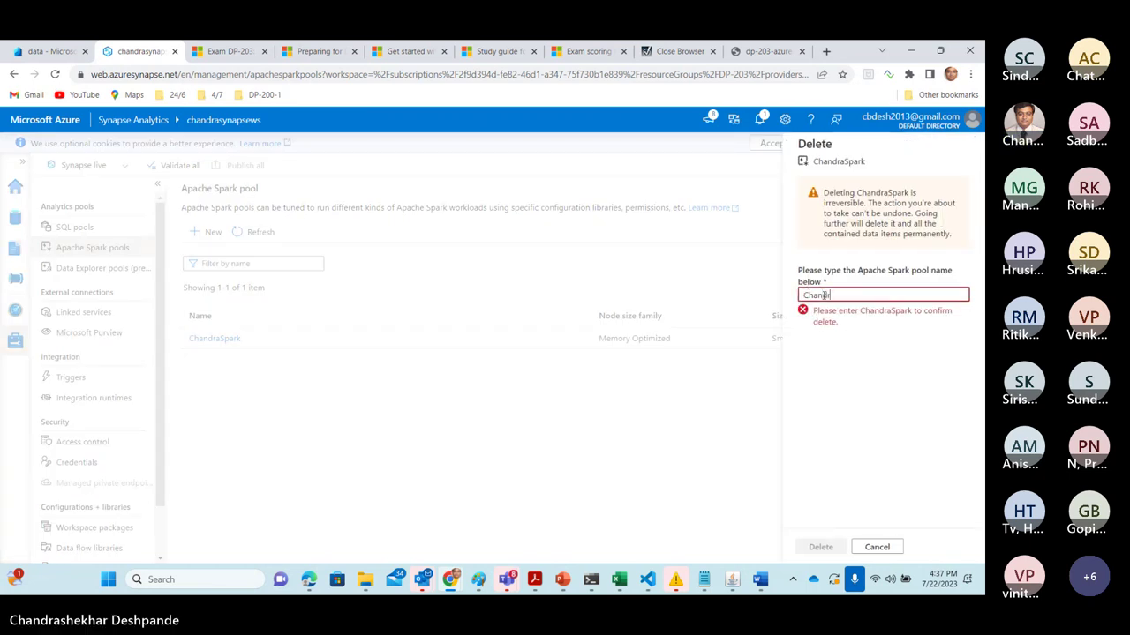
pyautogui.write('raSpark')
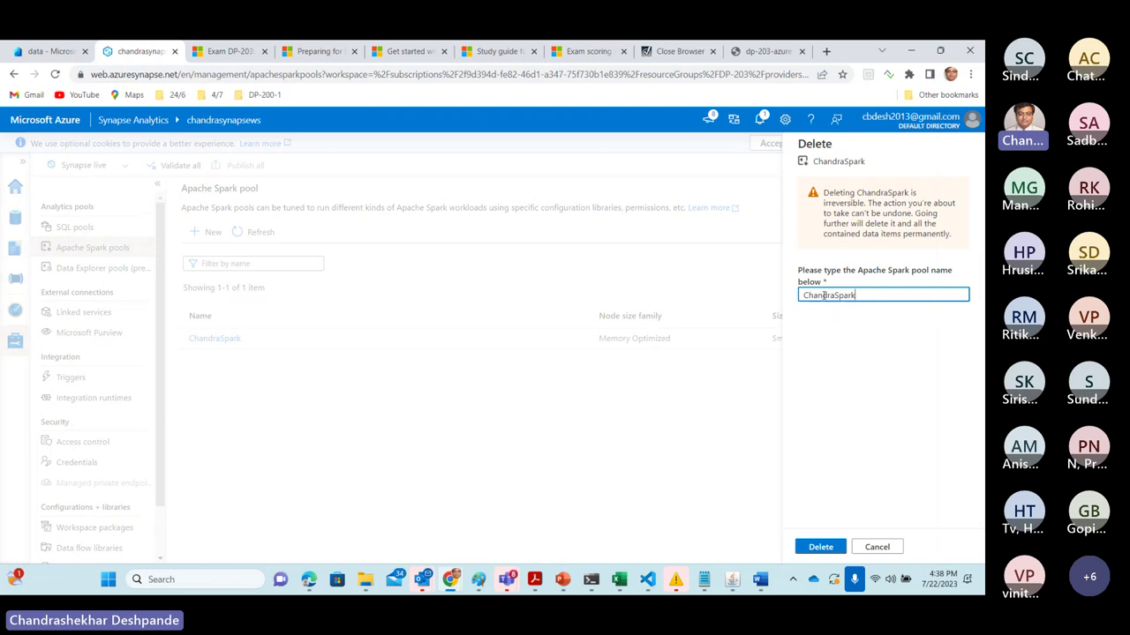
pyautogui.click(819, 546)
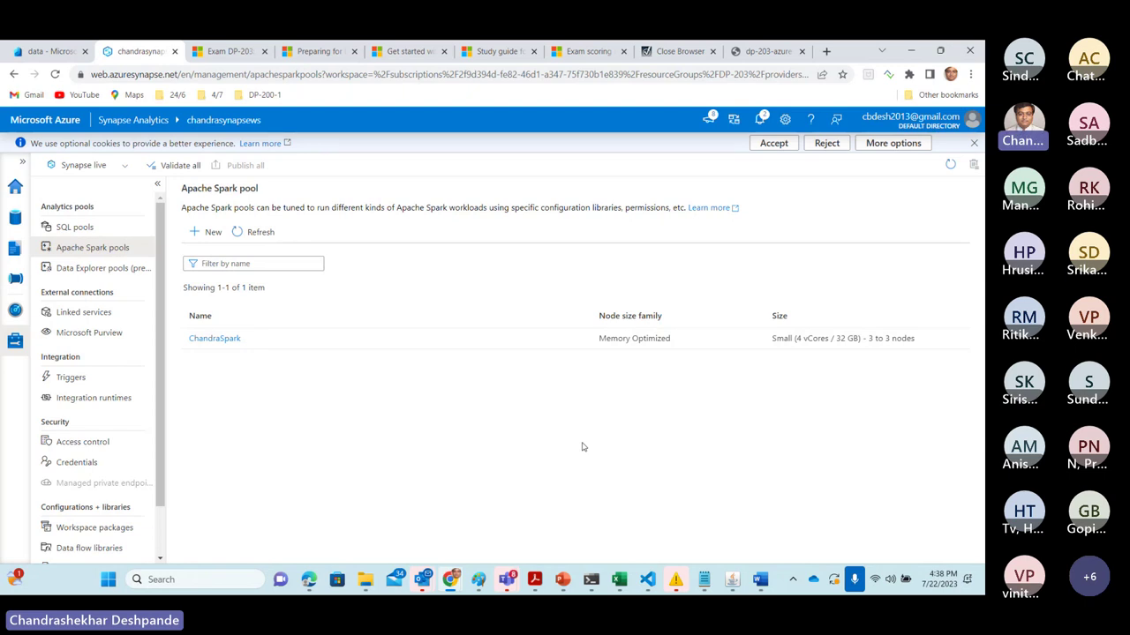
# Check the notifications on the pool deletion, dismiss both ChandraSpark entries and close the notifications.
pyautogui.click(761, 121)
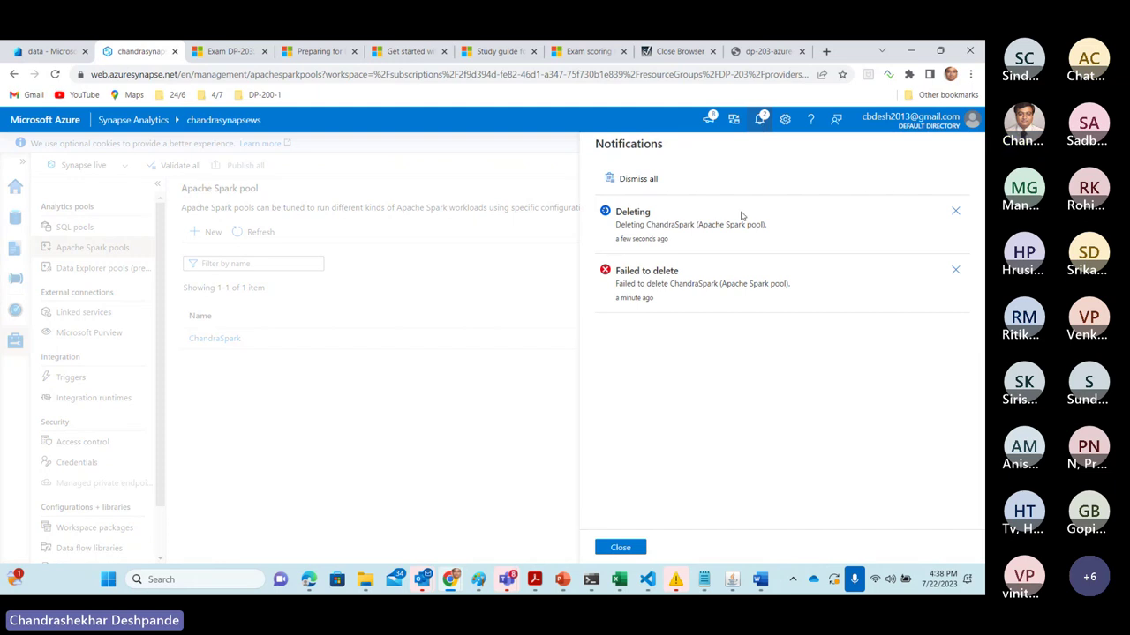
pyautogui.click(955, 270)
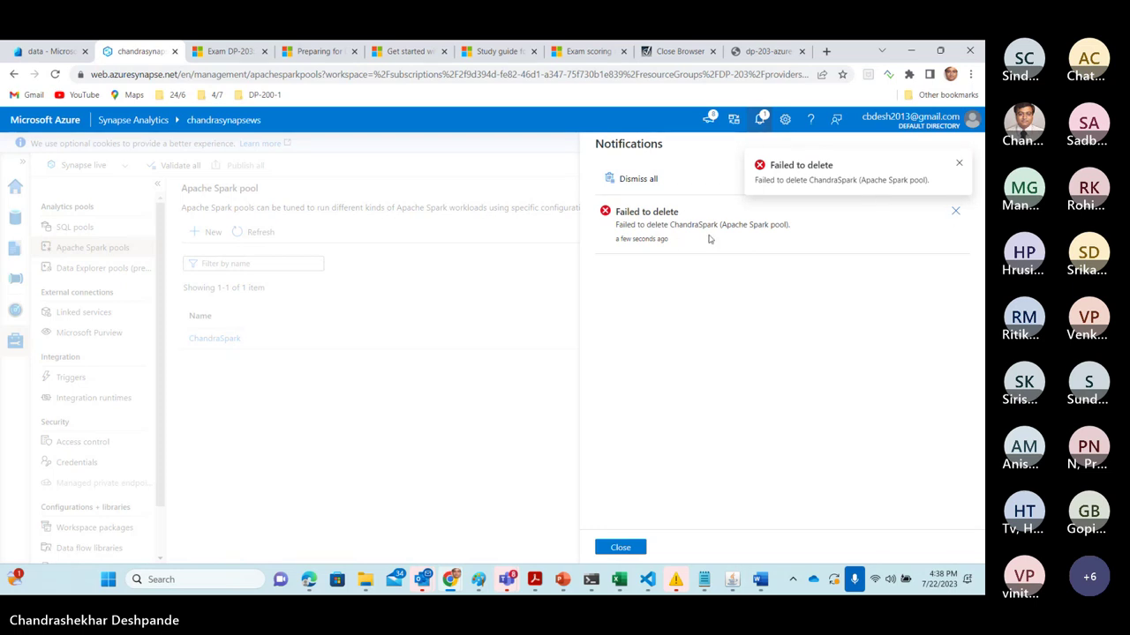
pyautogui.click(956, 214)
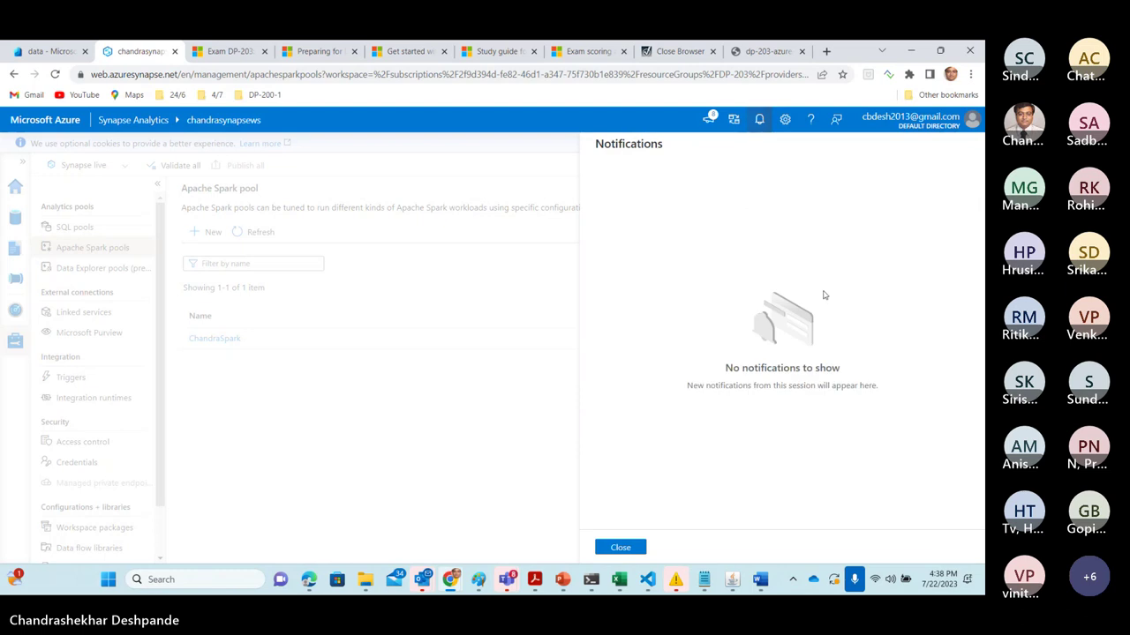
pyautogui.click(621, 548)
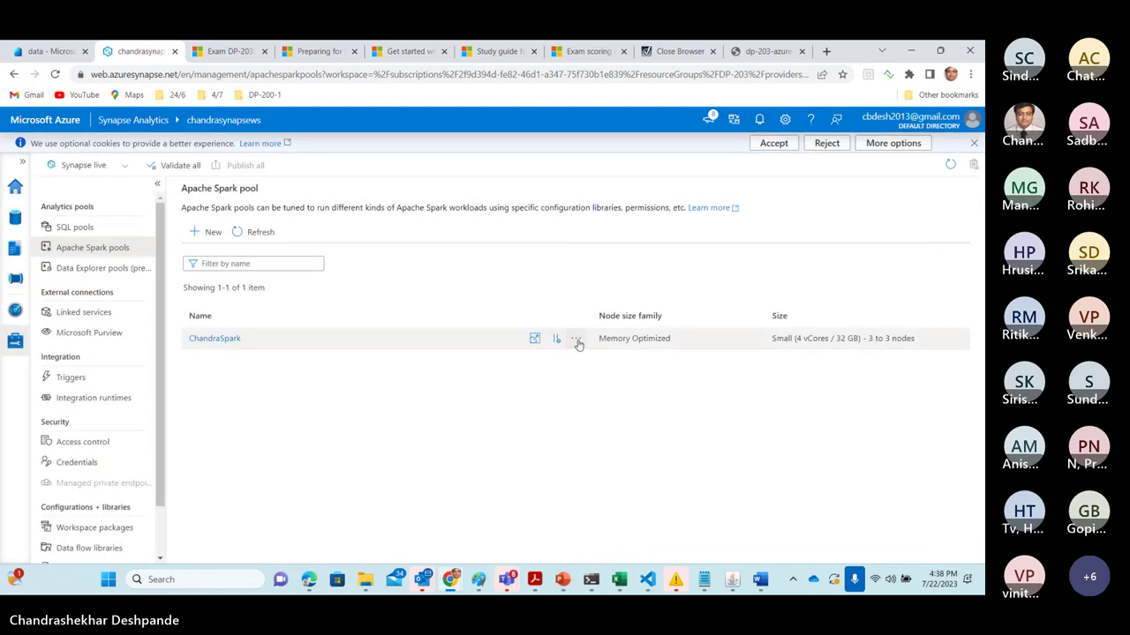
# Look at the Apache Spark configuration options of the ChandraSpark pool and cancel without applying anything.
pyautogui.click(576, 339)
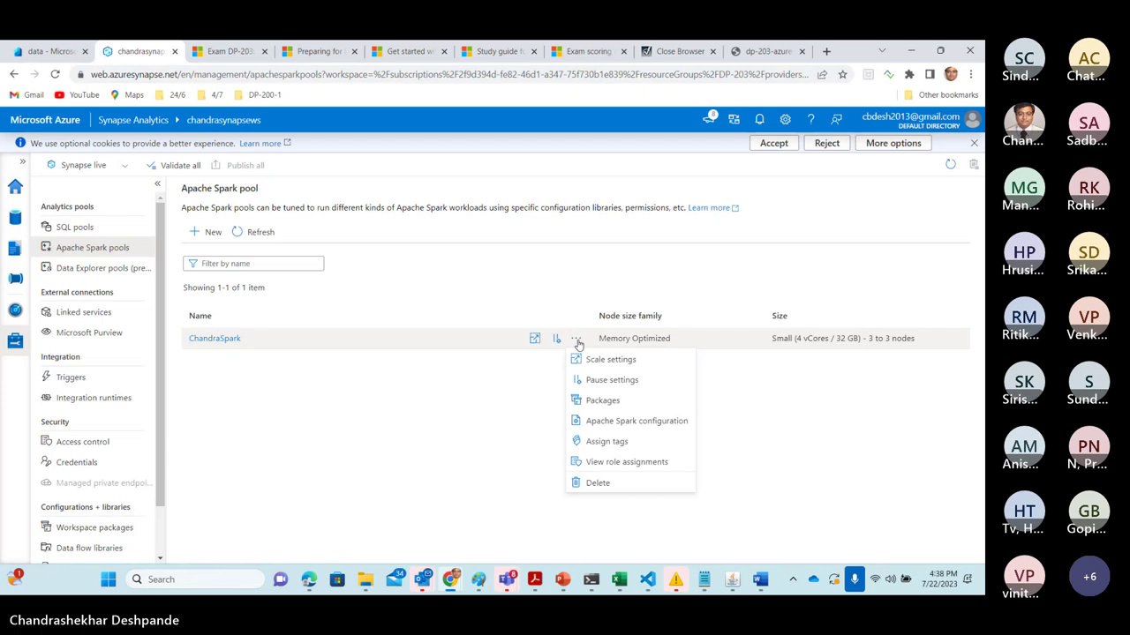
pyautogui.click(623, 424)
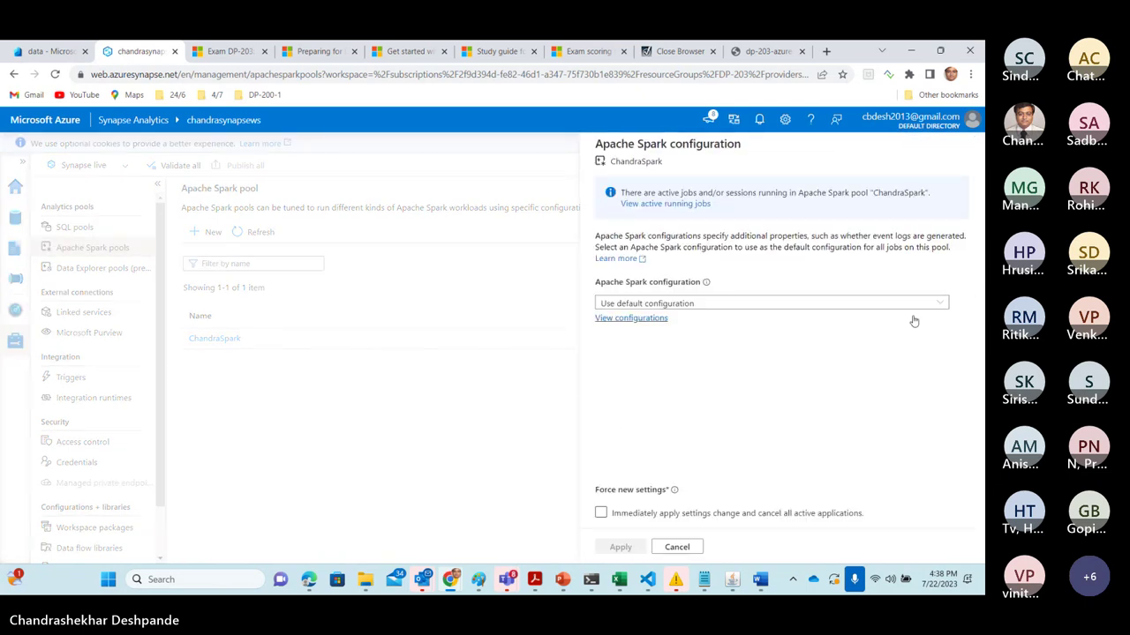
pyautogui.click(939, 303)
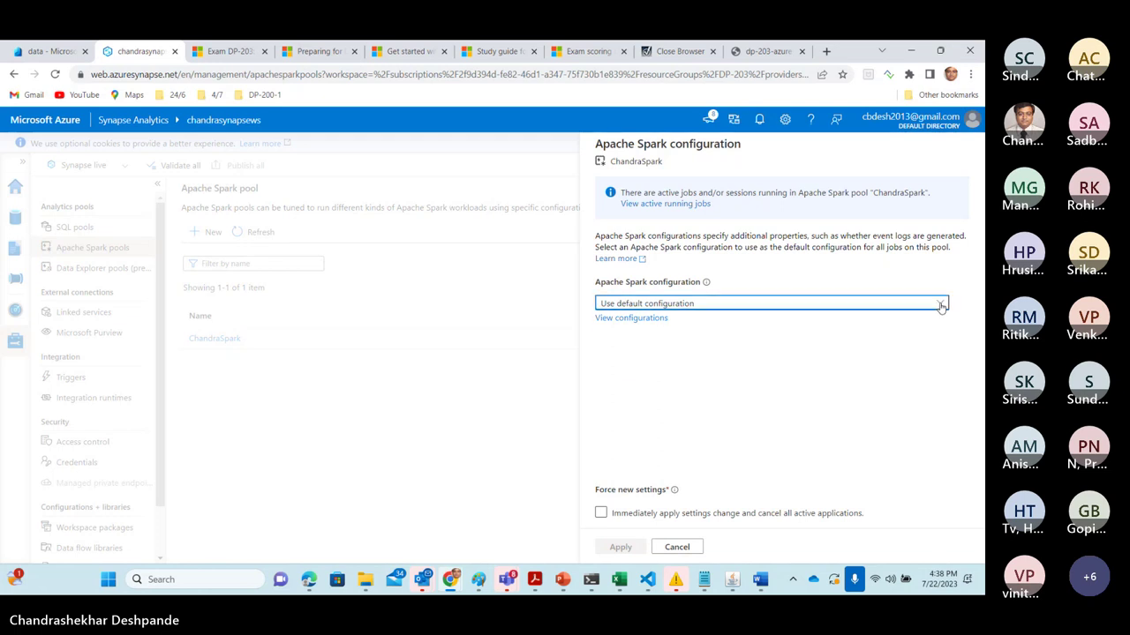
pyautogui.click(679, 373)
pyautogui.click(688, 548)
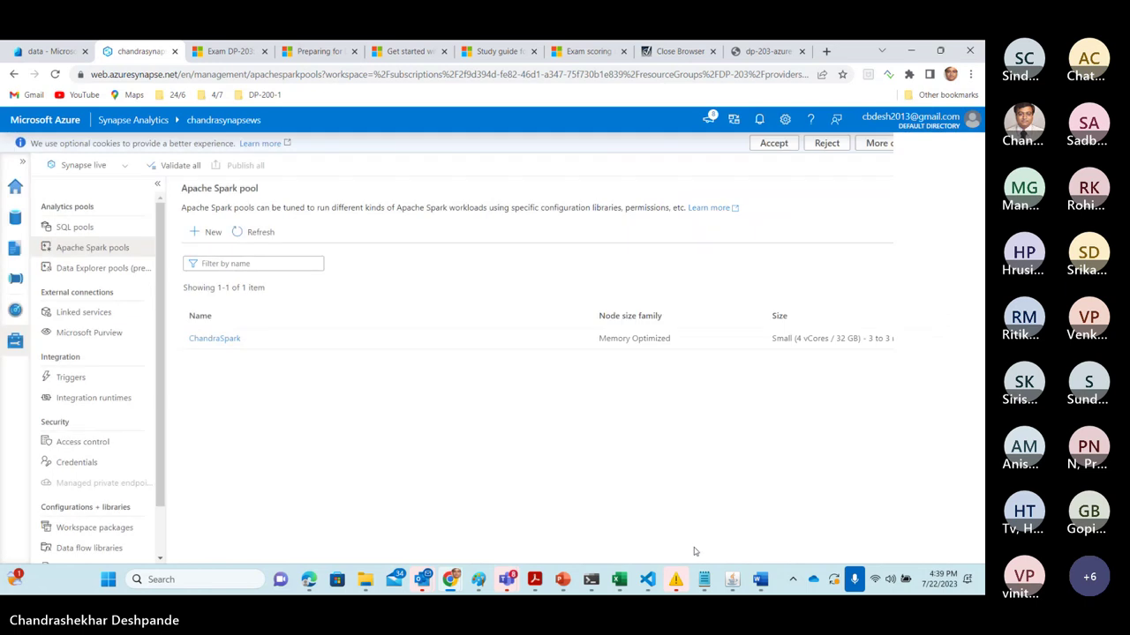
# Review the configuration details in the ChandraSpark pool's properties and close them.
pyautogui.click(218, 342)
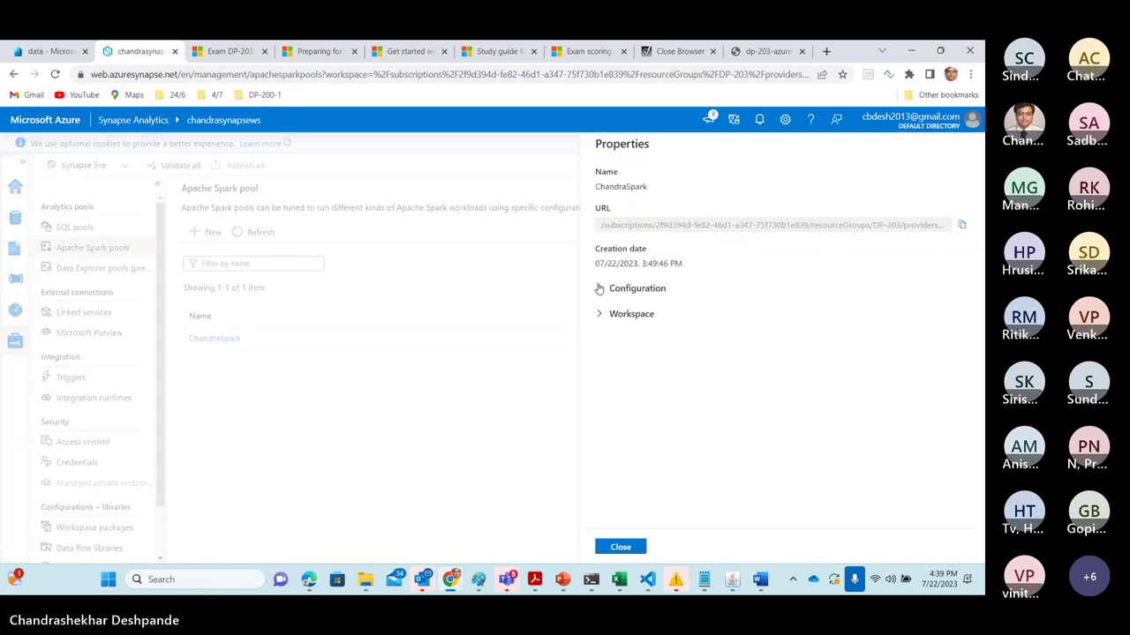
pyautogui.click(599, 289)
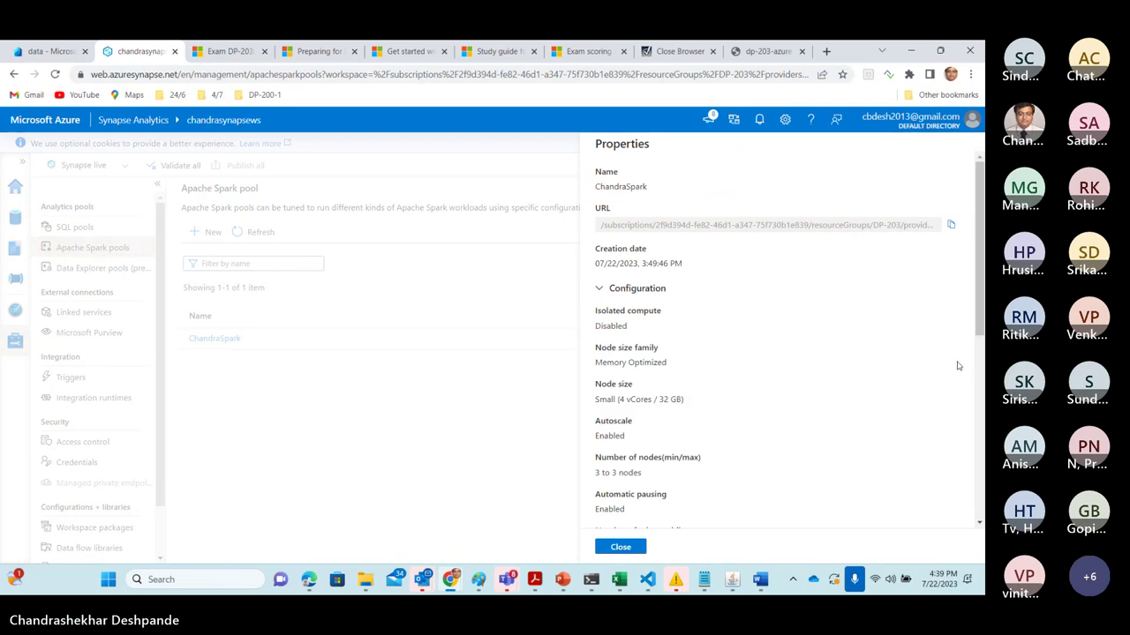
pyautogui.moveTo(977, 316); pyautogui.dragTo(981, 241)
pyautogui.click(621, 547)
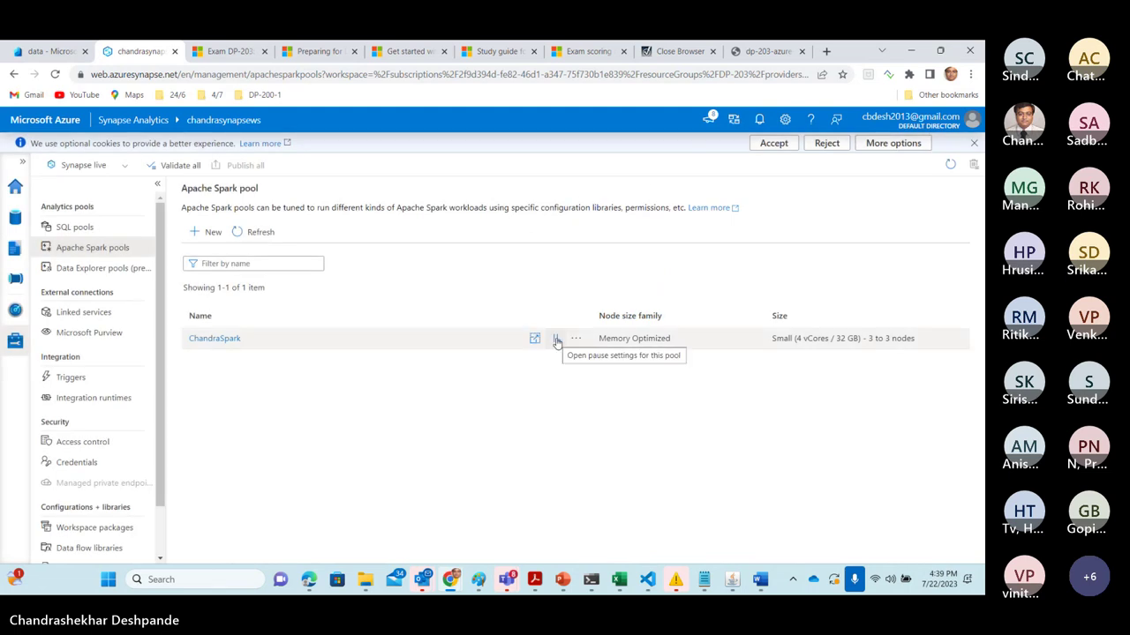
# Try to set the ChandraSpark pool's automatic pausing to 5 idle minutes and dismiss the resulting notification.
pyautogui.click(556, 340)
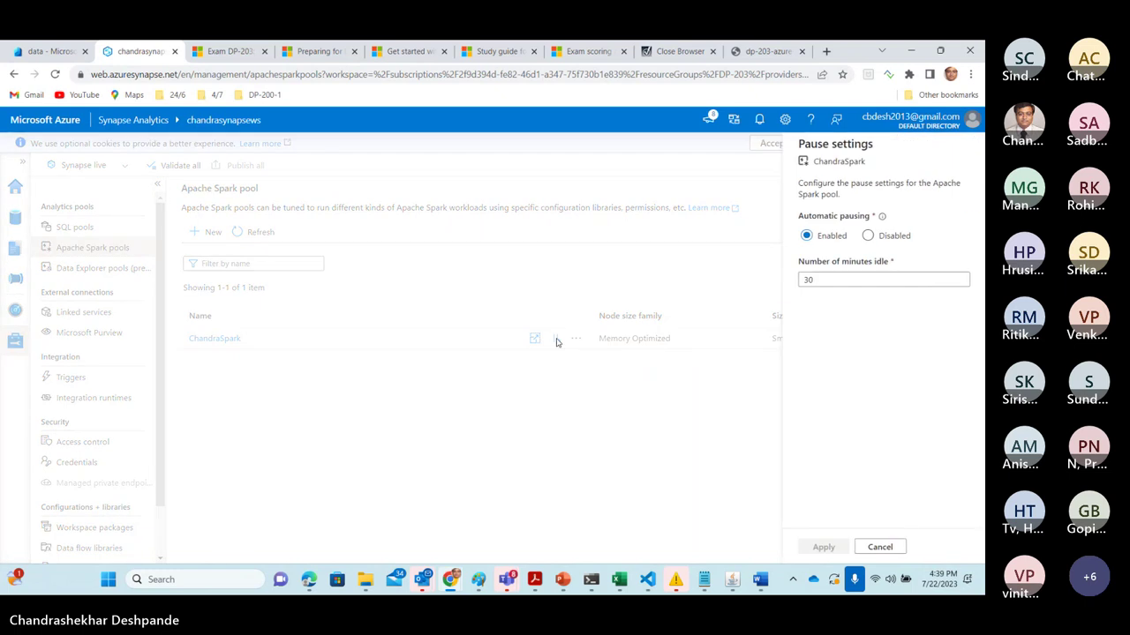
pyautogui.click(810, 353)
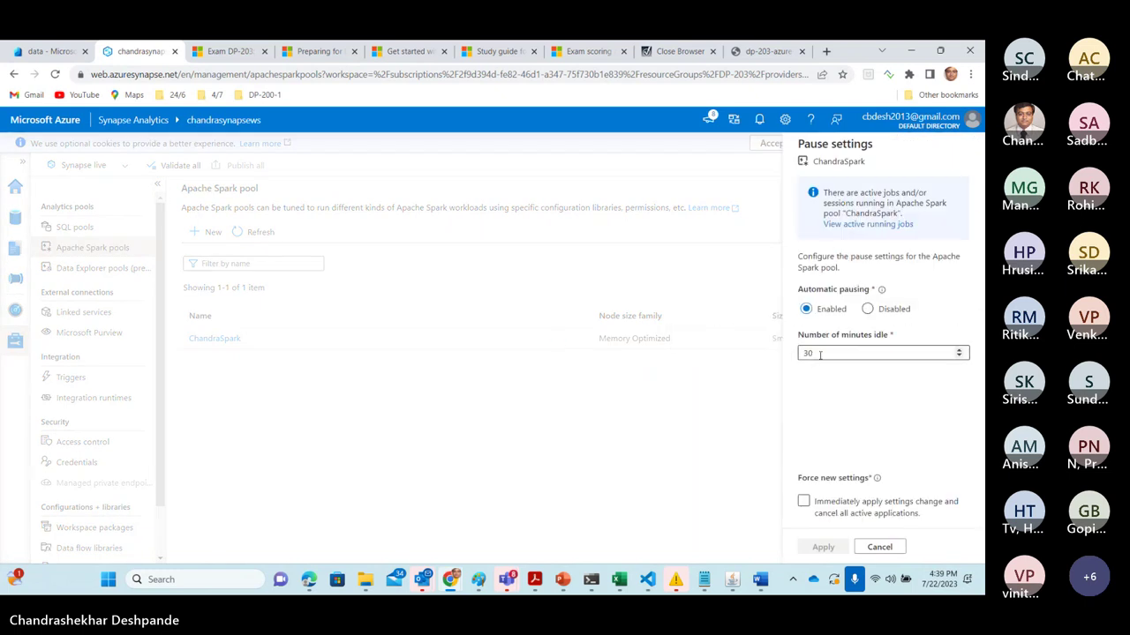
pyautogui.doubleClick(806, 353)
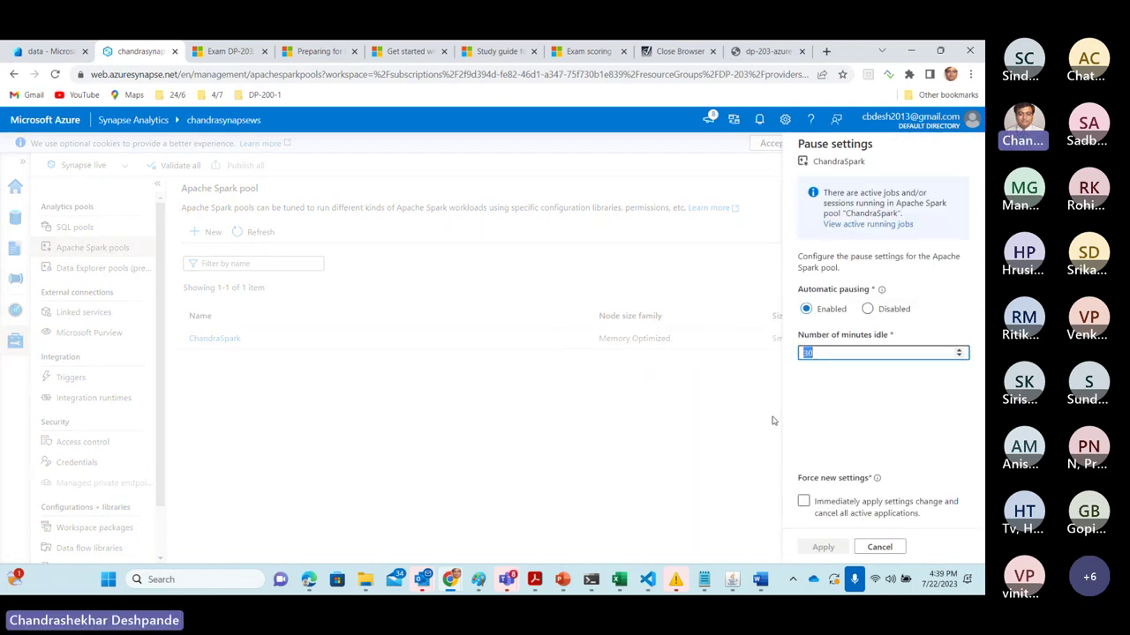
pyautogui.write('5')
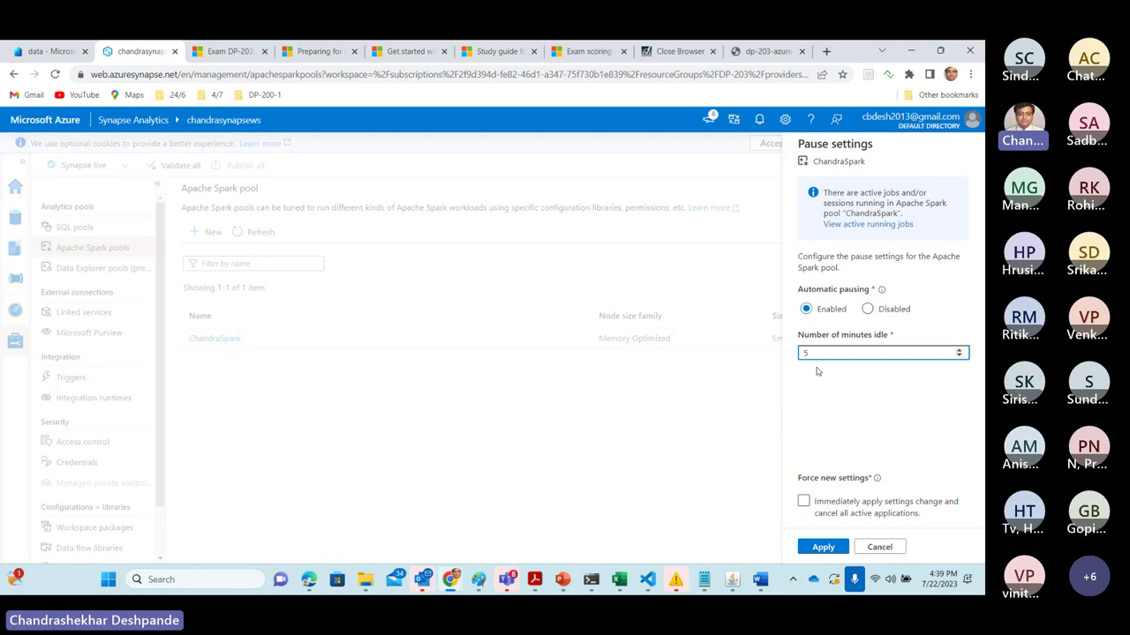
pyautogui.click(828, 548)
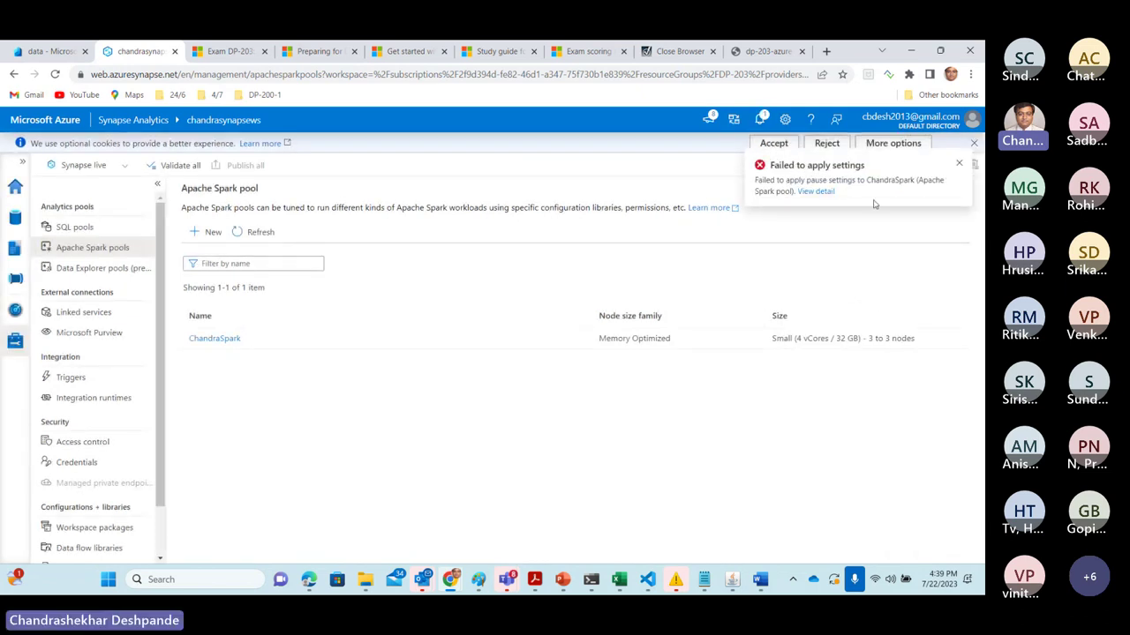
pyautogui.click(959, 163)
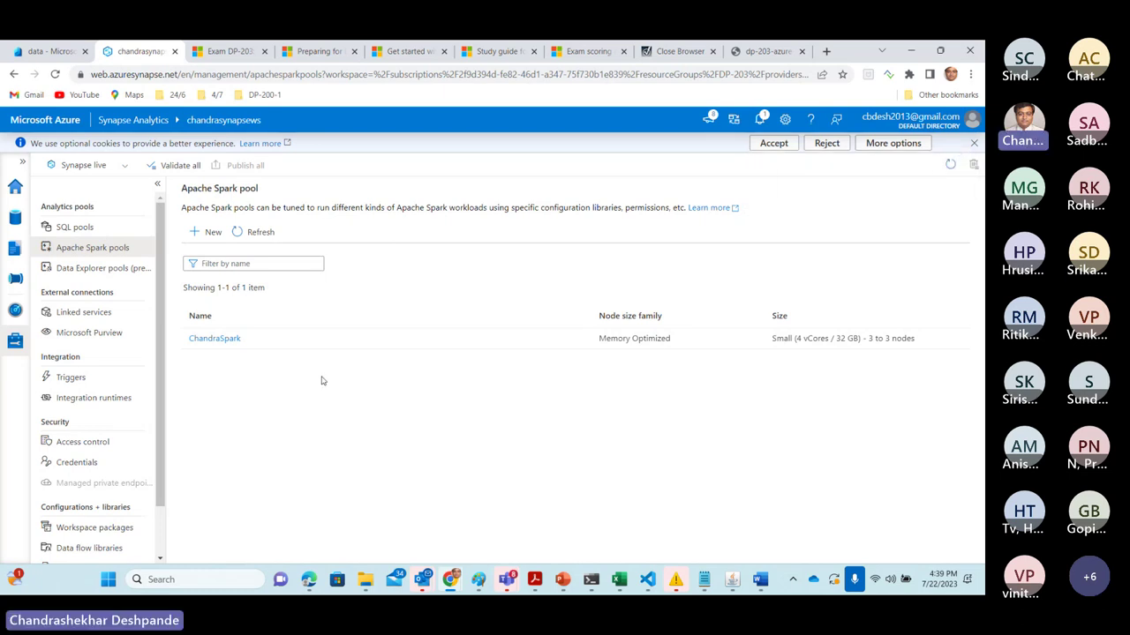
# Try to set the ChandraSpark pool's automatic pausing to 15 idle minutes and dismiss the resulting notification.
pyautogui.click(52, 52)
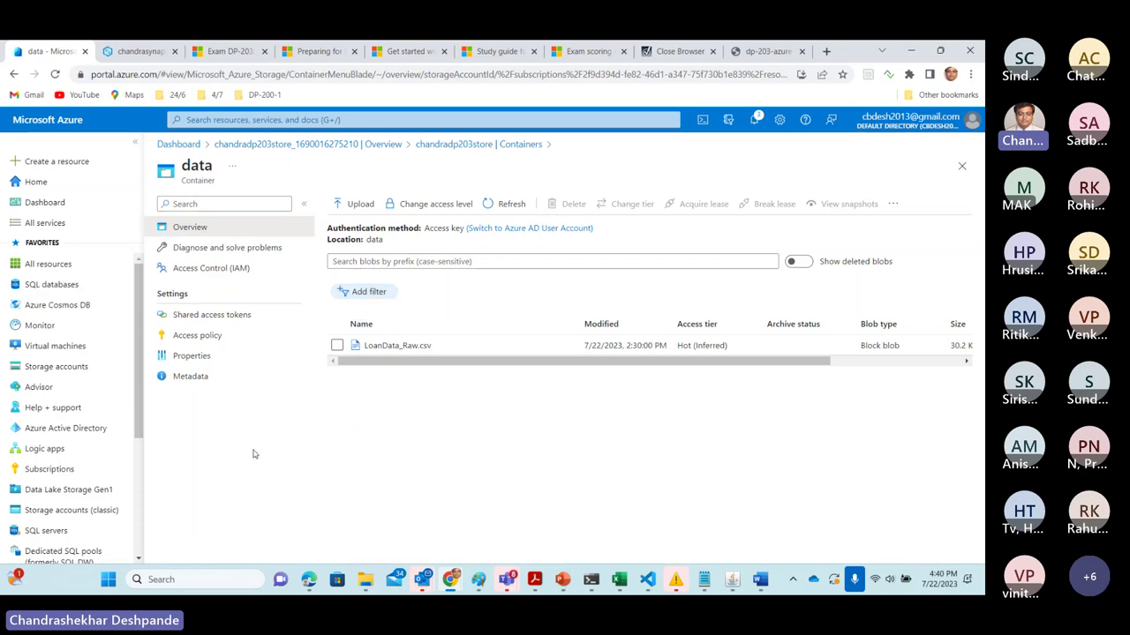
pyautogui.click(131, 52)
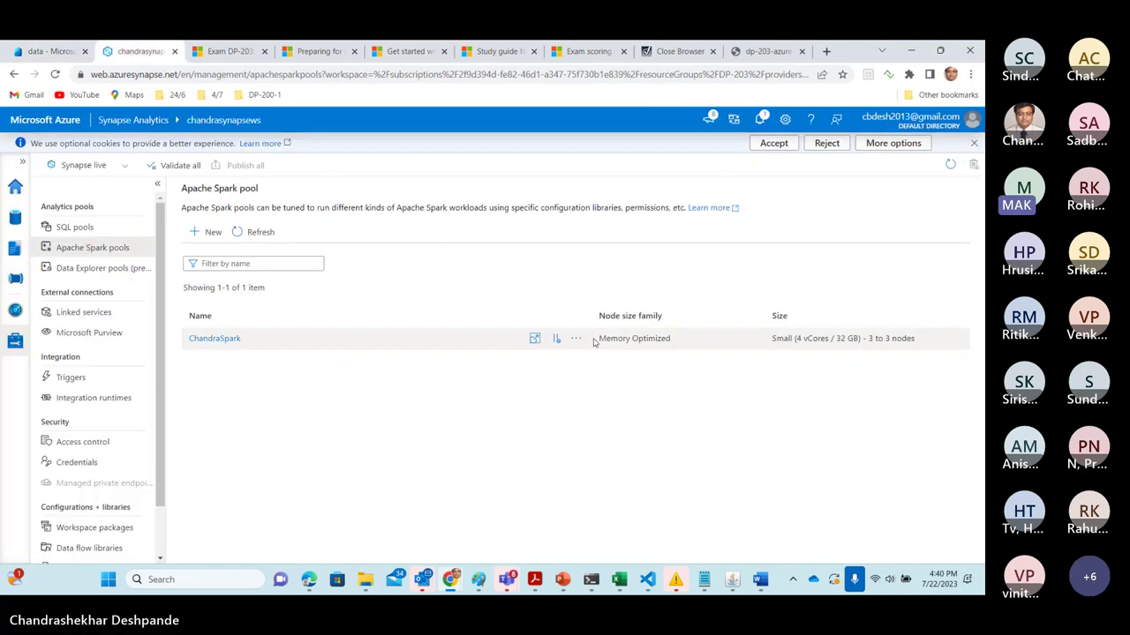
pyautogui.click(575, 340)
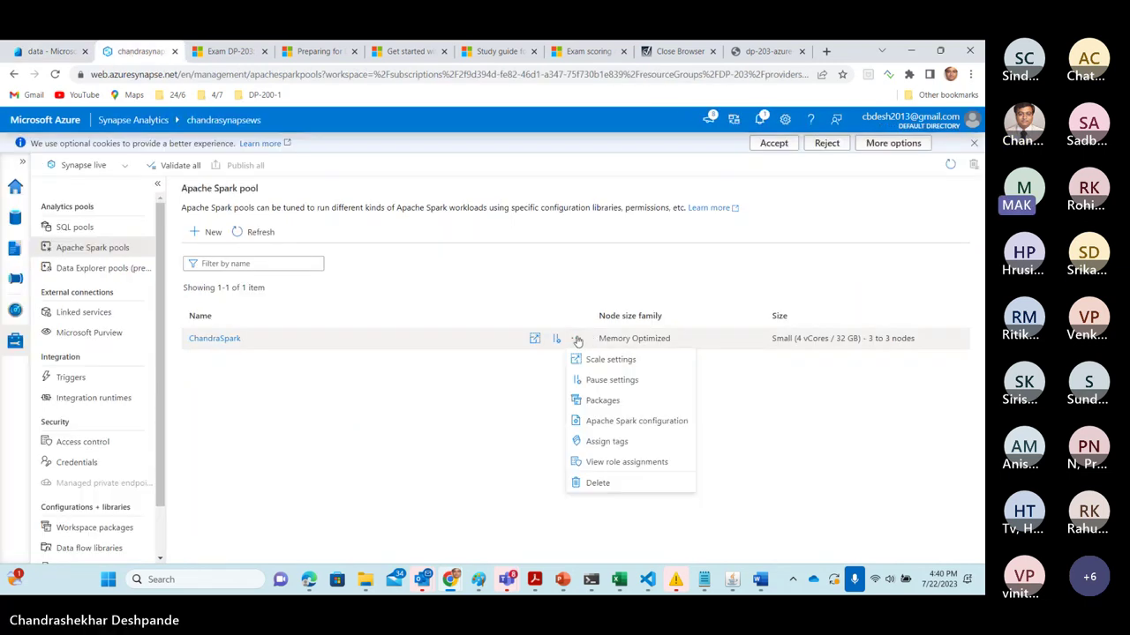
pyautogui.click(621, 383)
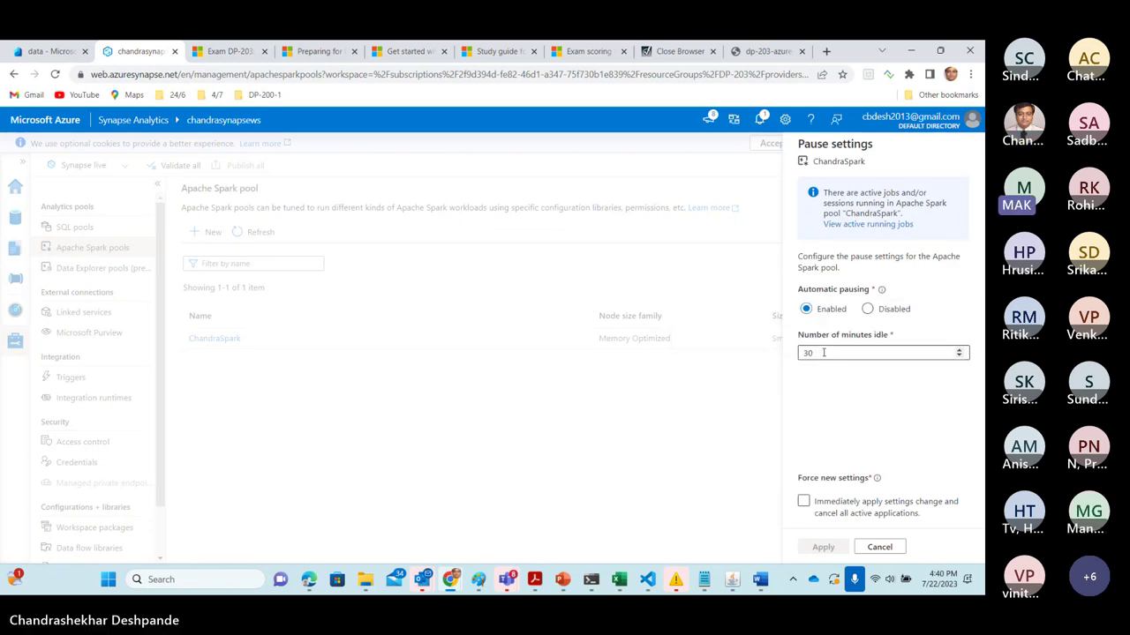
pyautogui.moveTo(826, 353); pyautogui.dragTo(805, 353)
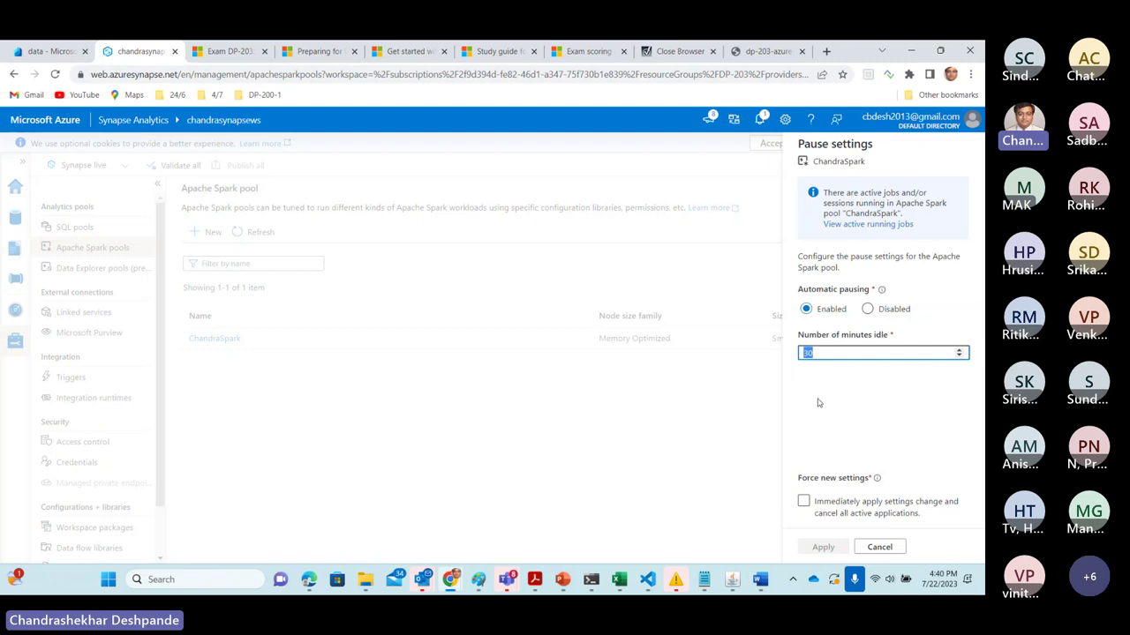
pyautogui.click(729, 433)
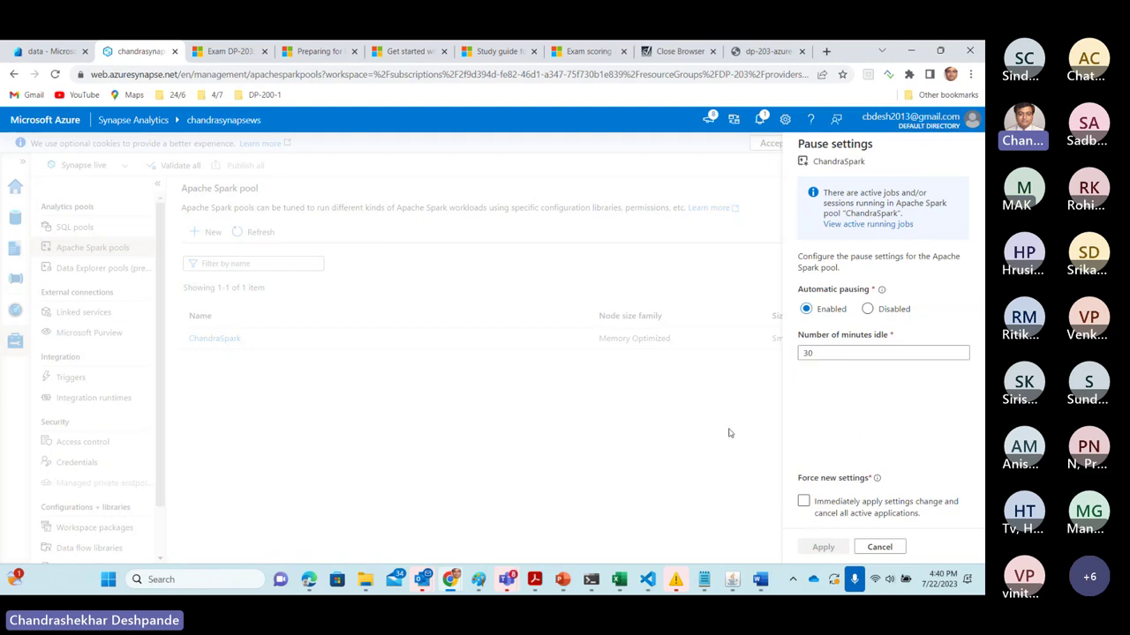
pyautogui.doubleClick(816, 354)
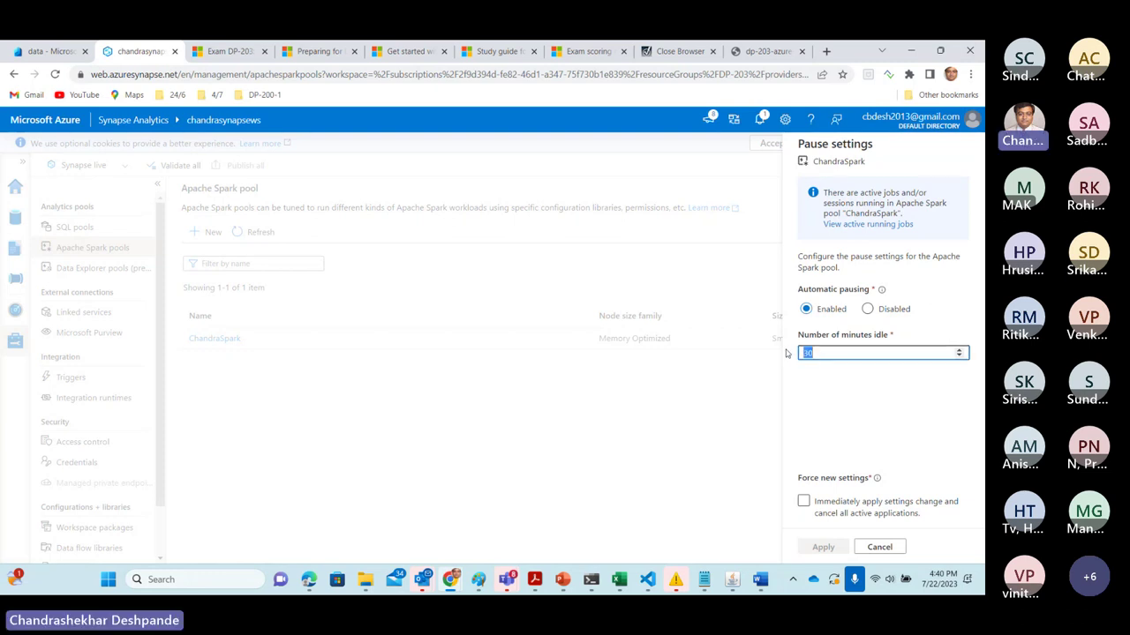
pyautogui.write('15')
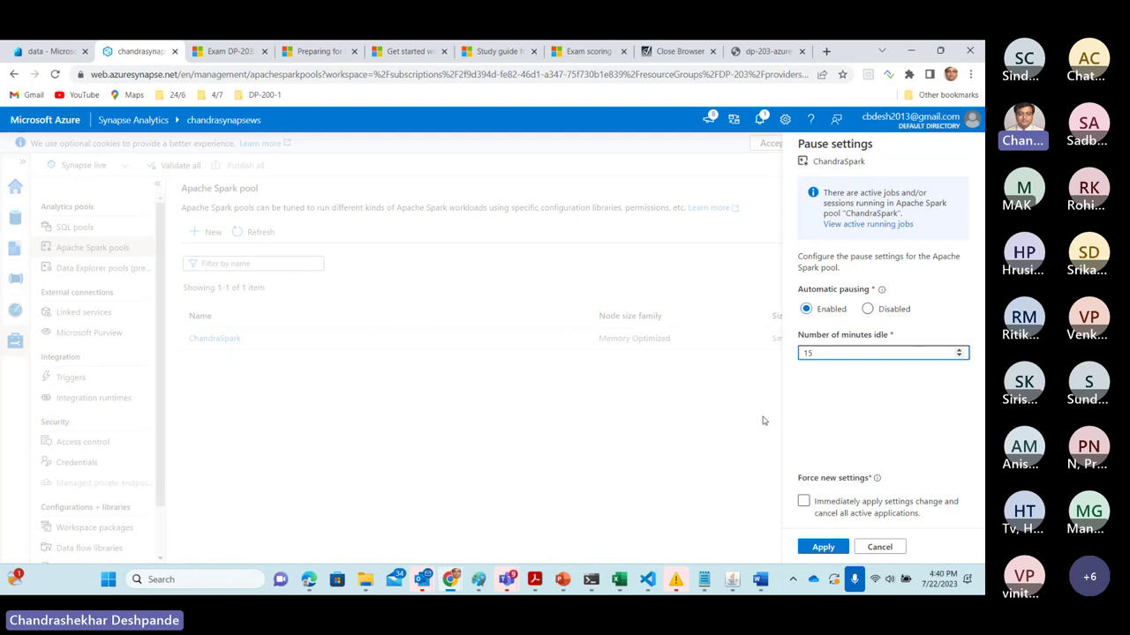
pyautogui.click(822, 547)
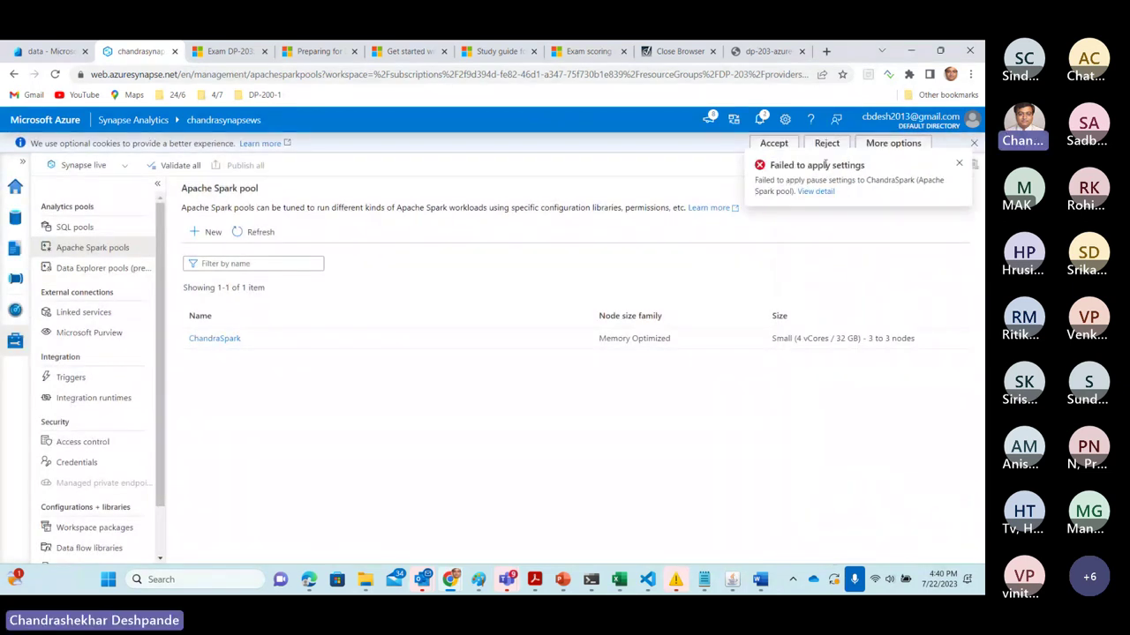
pyautogui.click(959, 166)
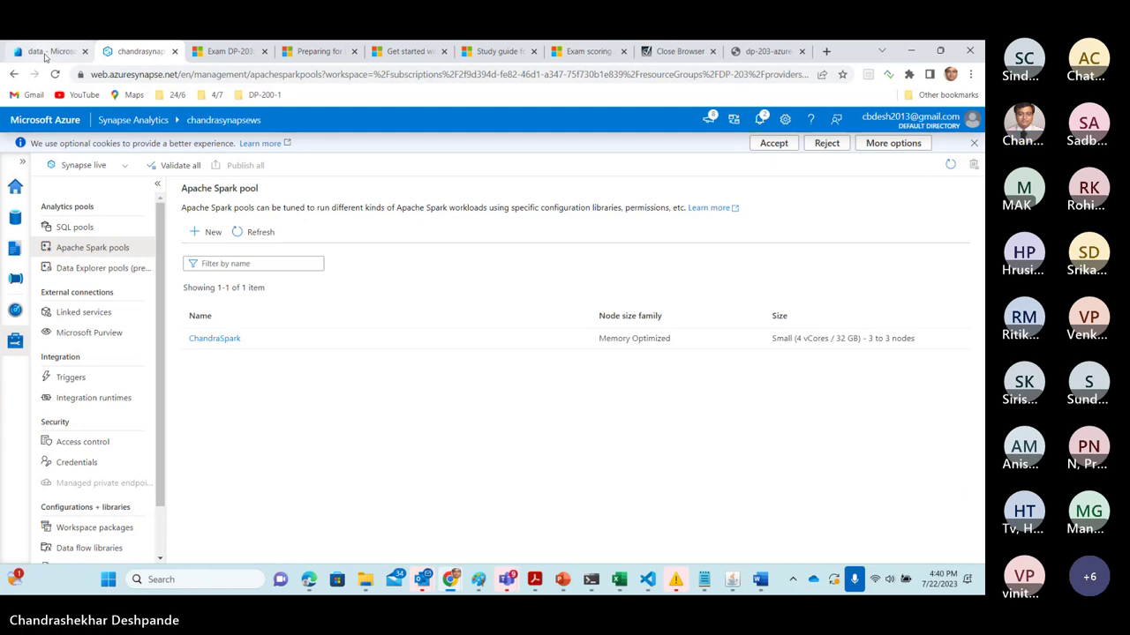
# Switch to the Azure portal's data container page and return to the portal dashboard.
pyautogui.click(46, 53)
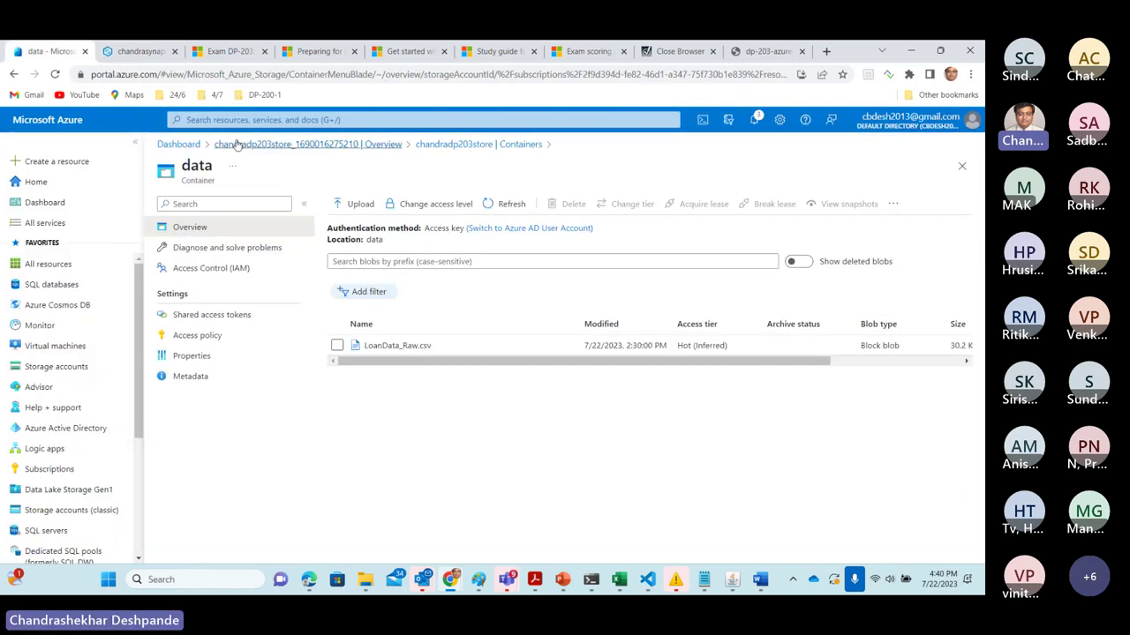
pyautogui.click(187, 145)
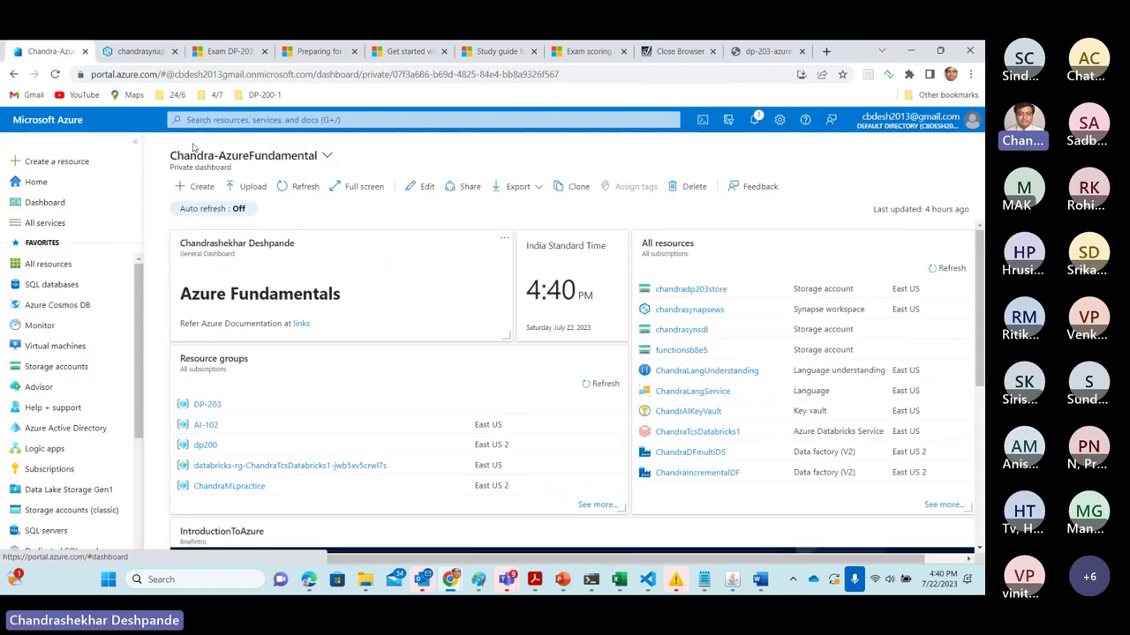
# Open the DP-203 resource group, look into its chandrasynapsews workspace and return to the group's resource list.
pyautogui.click(203, 404)
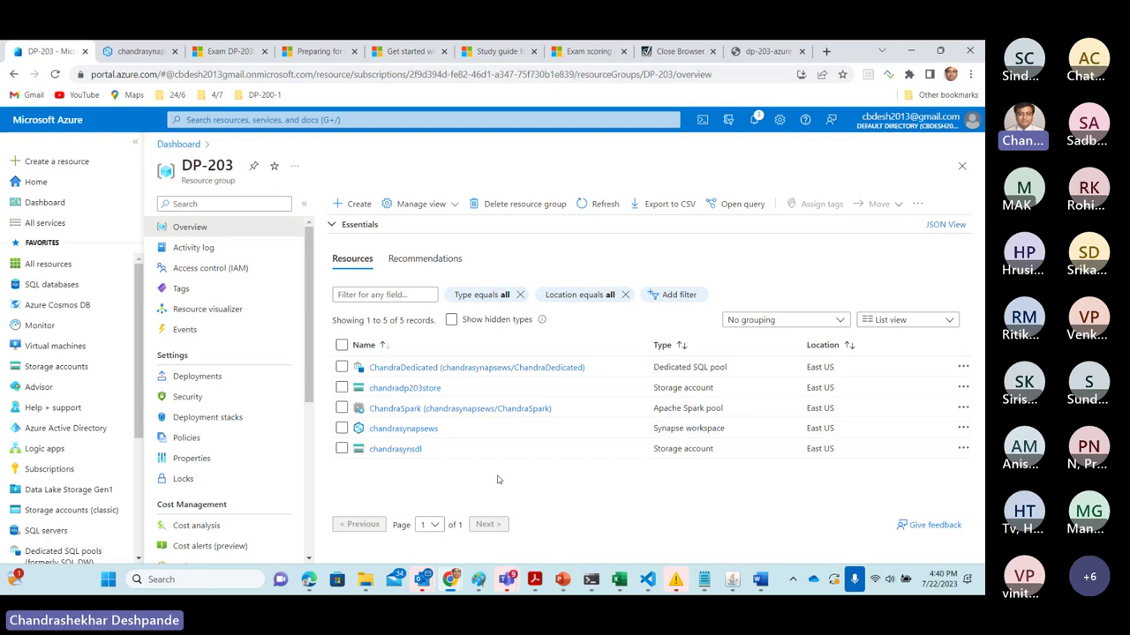
pyautogui.click(429, 429)
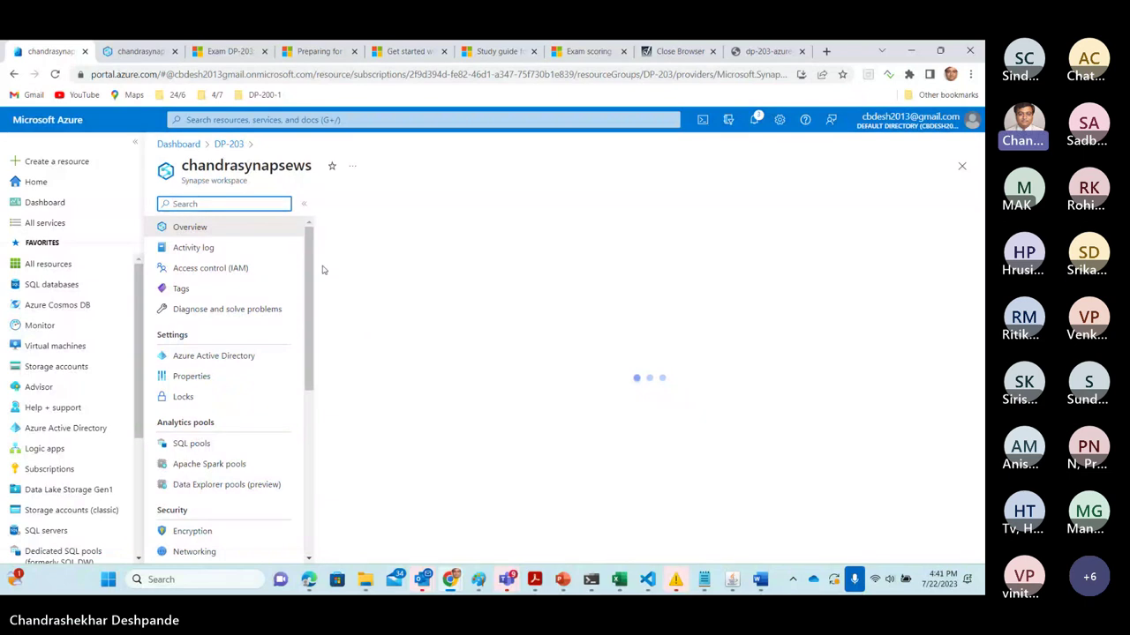
pyautogui.click(227, 145)
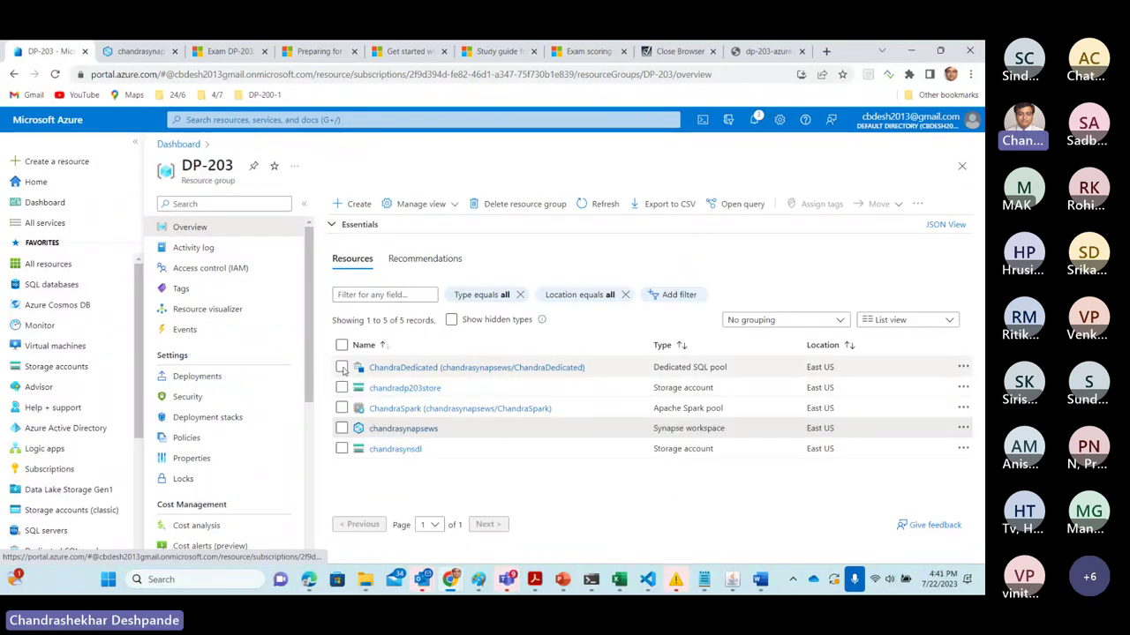
# Submit the deletion of the ChandraDedicated SQL pool and the ChandraSpark pool from the DP-203 resource group, confirming with "delete".
pyautogui.click(341, 367)
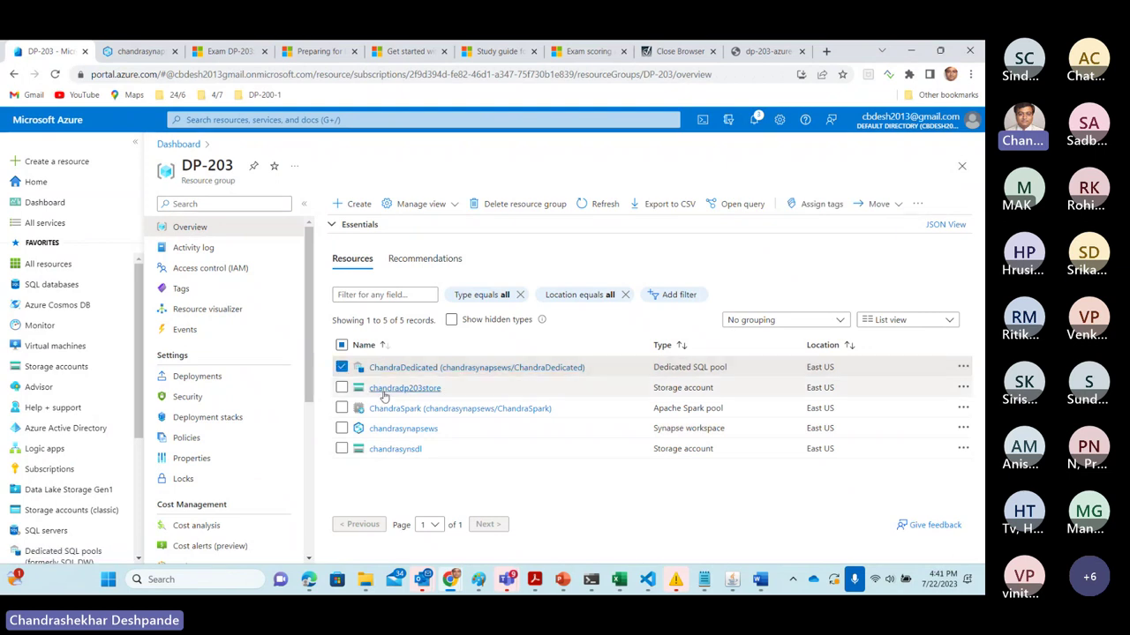
pyautogui.click(342, 410)
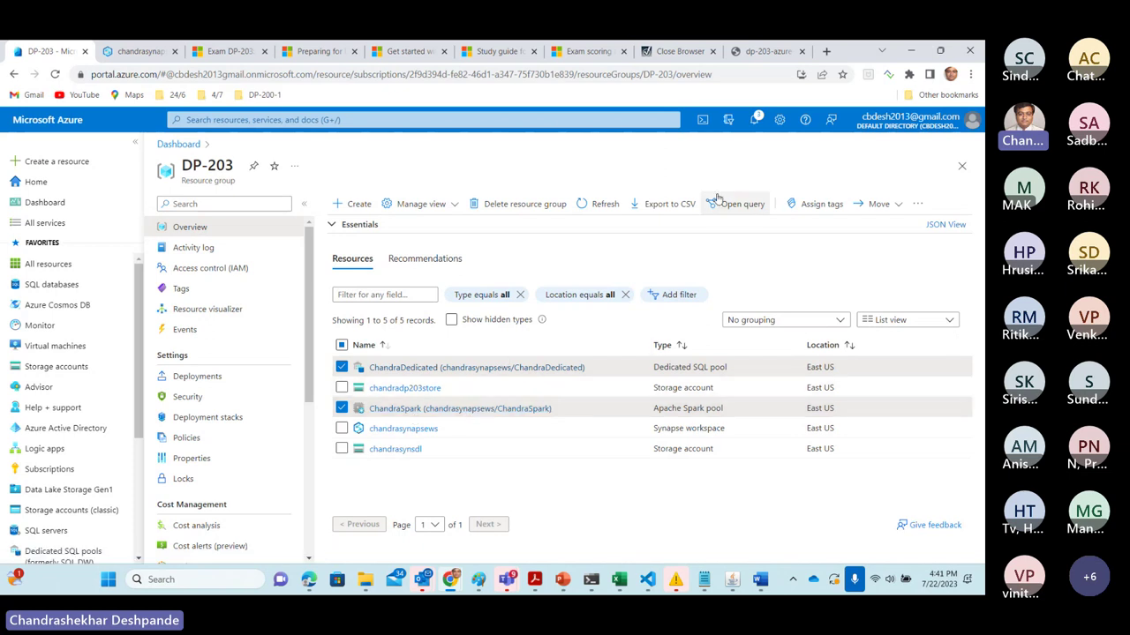
pyautogui.click(918, 204)
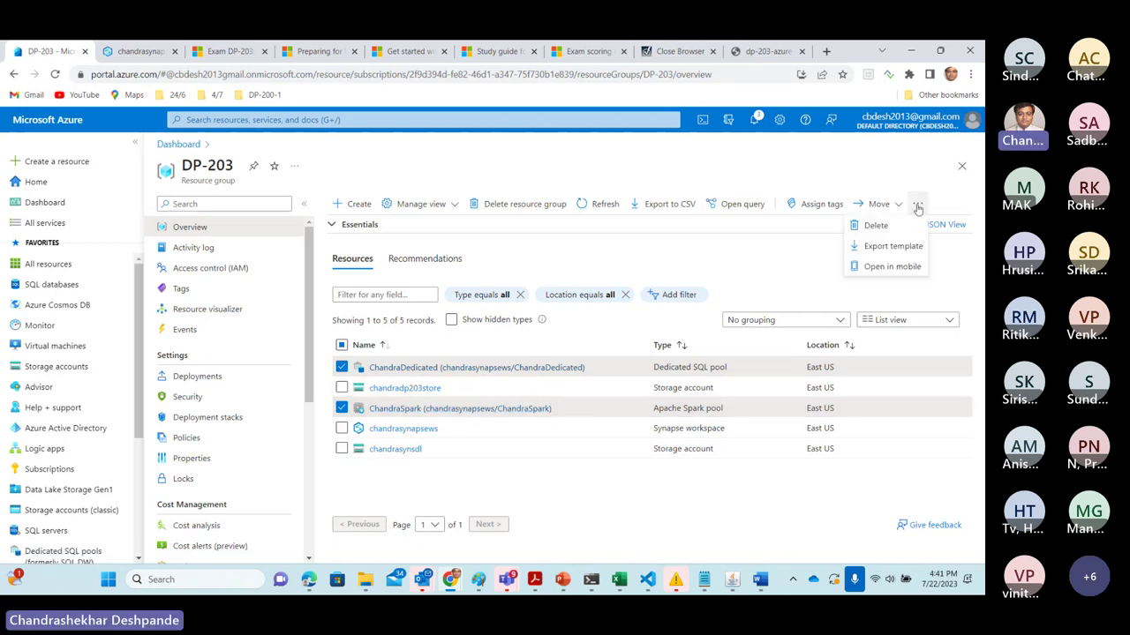
pyautogui.click(876, 226)
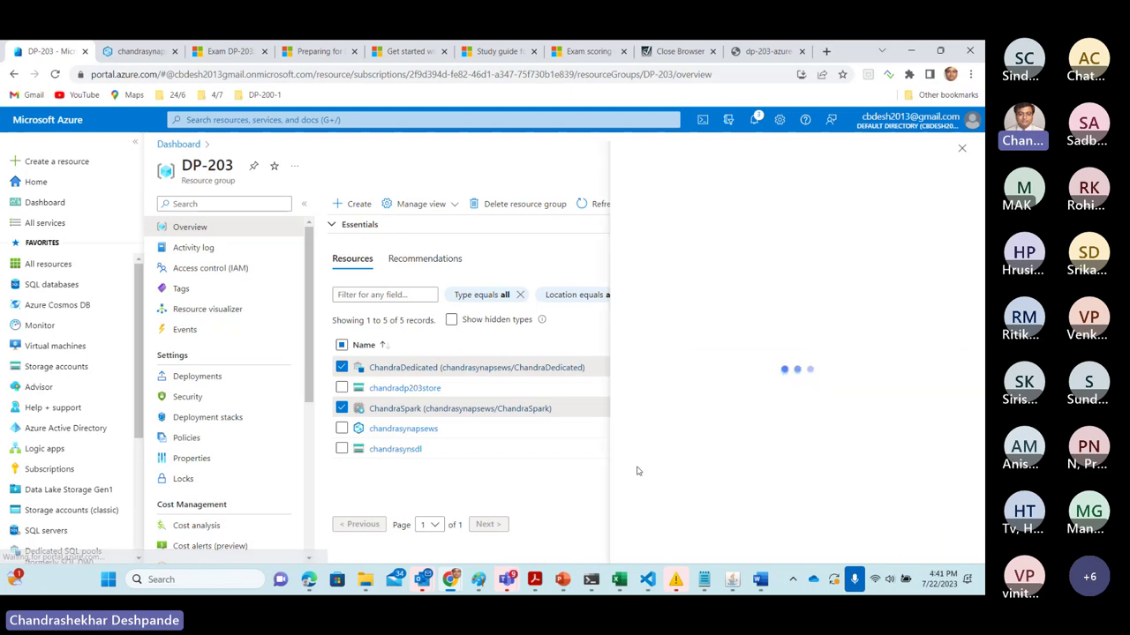
pyautogui.click(671, 518)
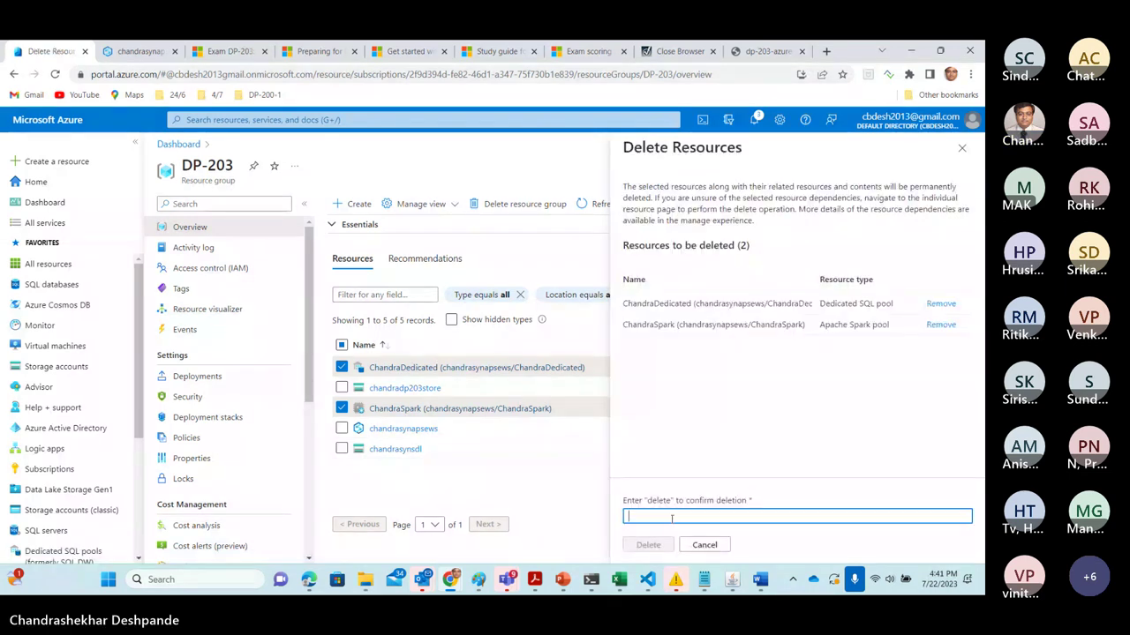
pyautogui.write('delet')
pyautogui.write('e')
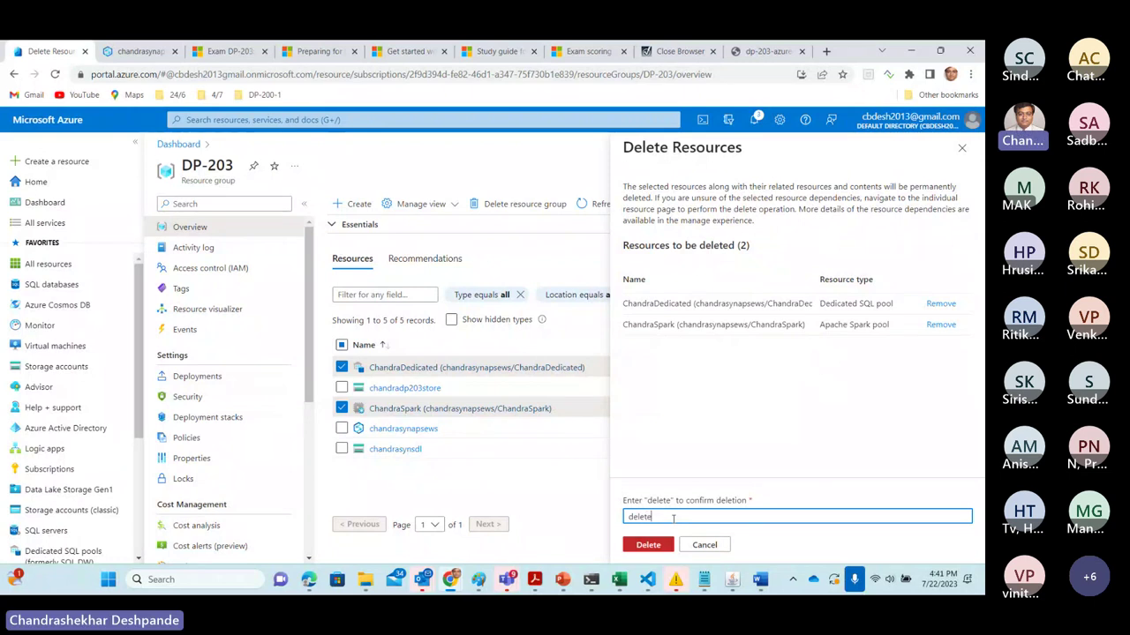
pyautogui.click(655, 545)
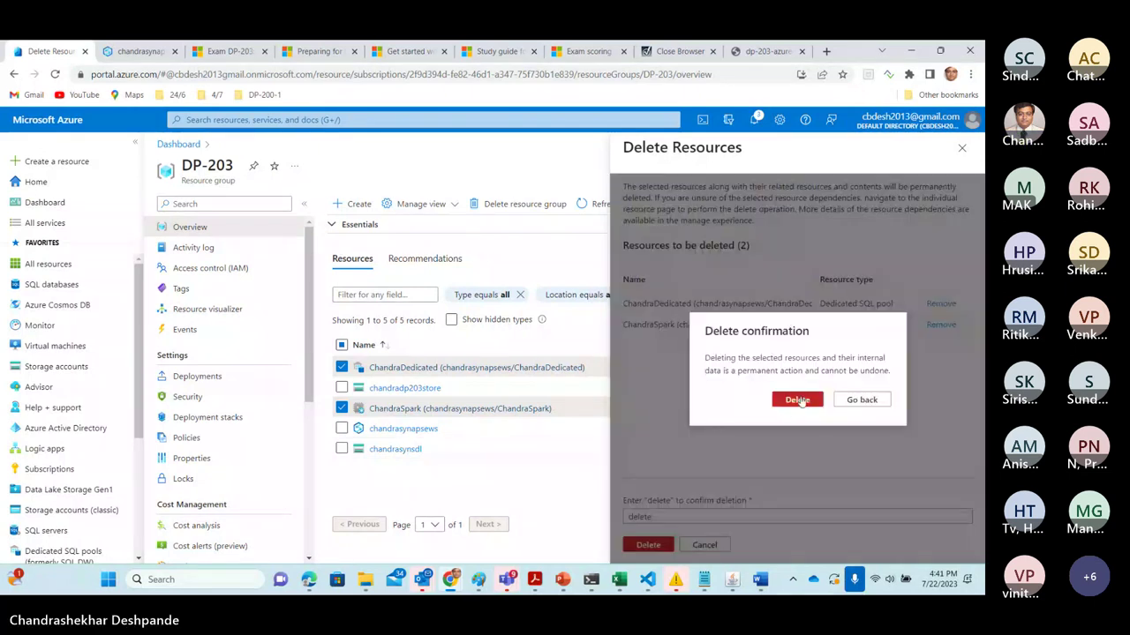
pyautogui.click(797, 400)
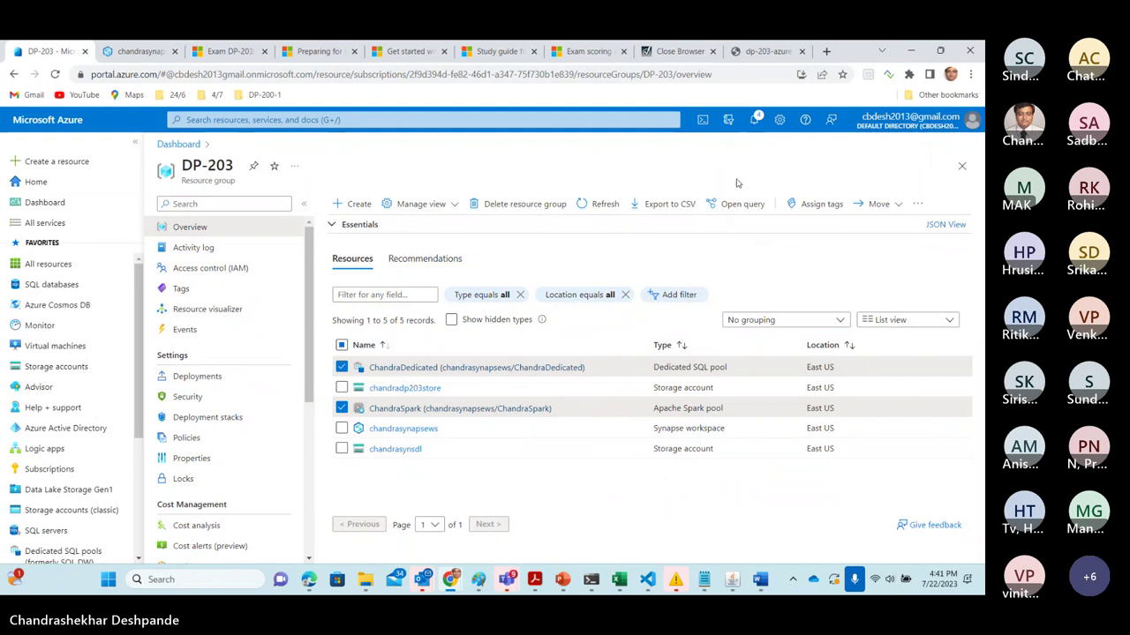
# Open the portal notifications and dismiss the older entries about container access, blob upload, storage container creation and deployment.
pyautogui.click(755, 121)
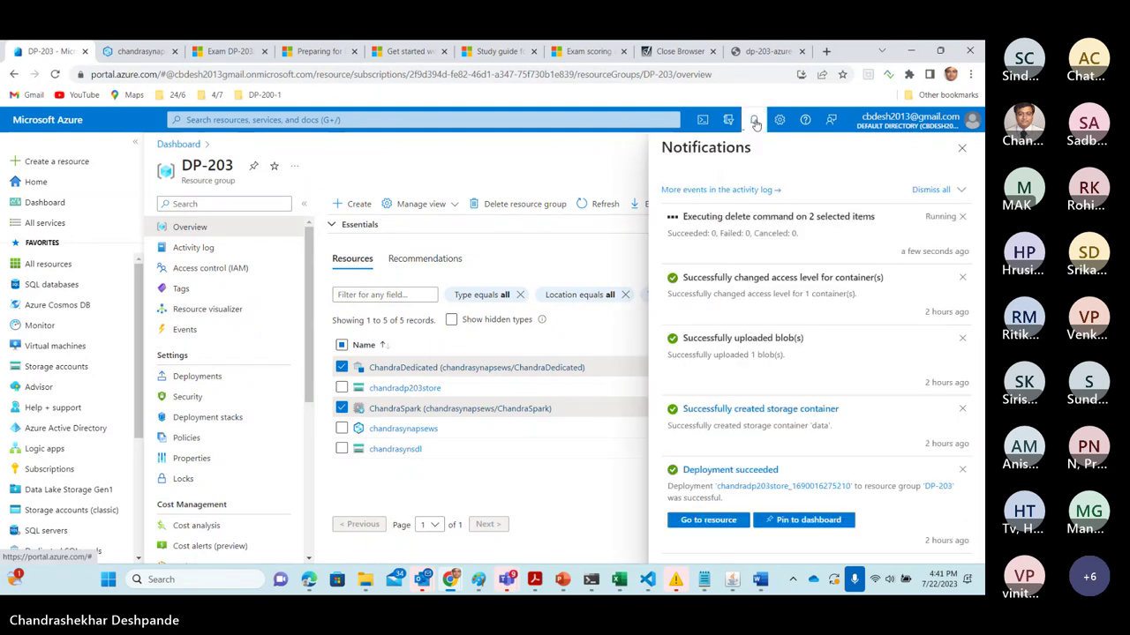
pyautogui.click(962, 280)
pyautogui.click(962, 280)
pyautogui.click(962, 280)
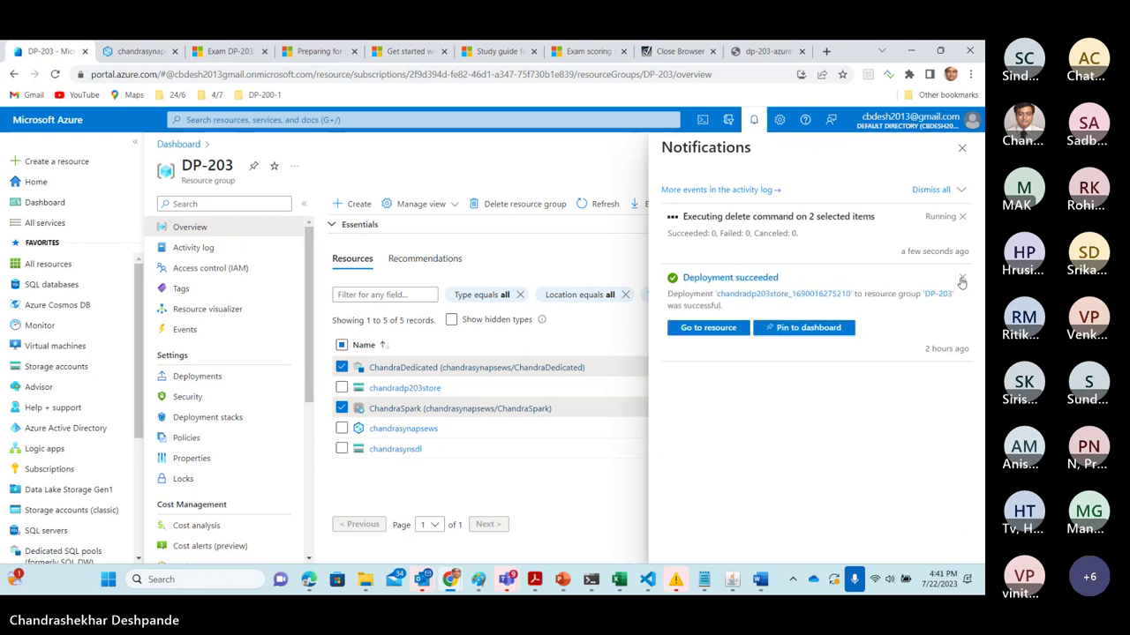
pyautogui.click(962, 280)
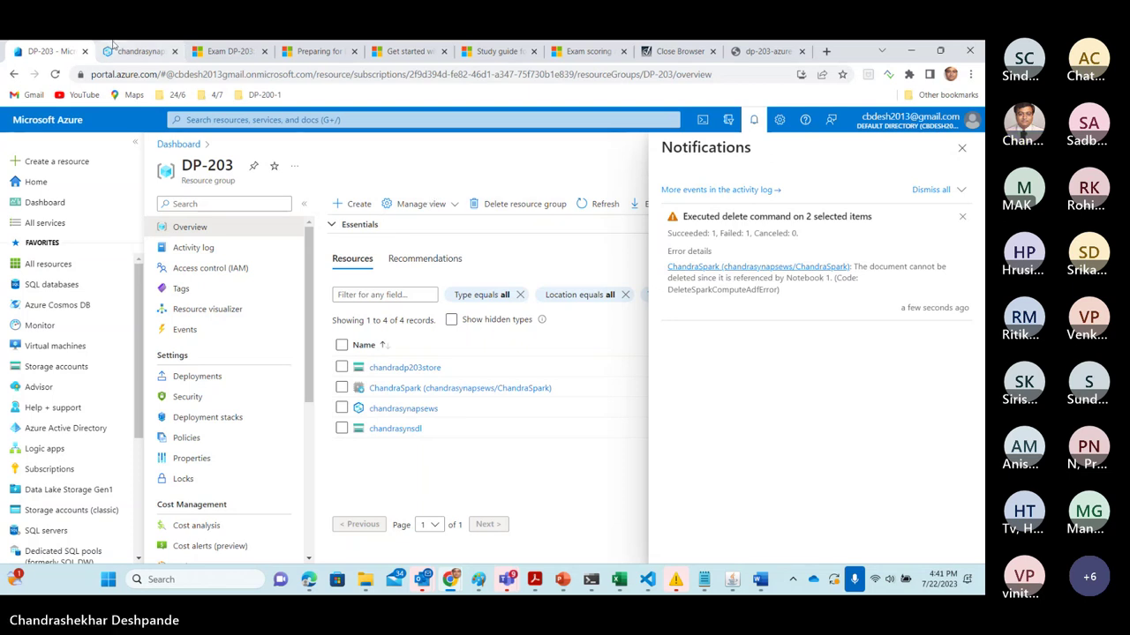
# Switch to Synapse Studio, refresh the Develop resources, delete Notebook 1 and publish the deletion.
pyautogui.click(139, 52)
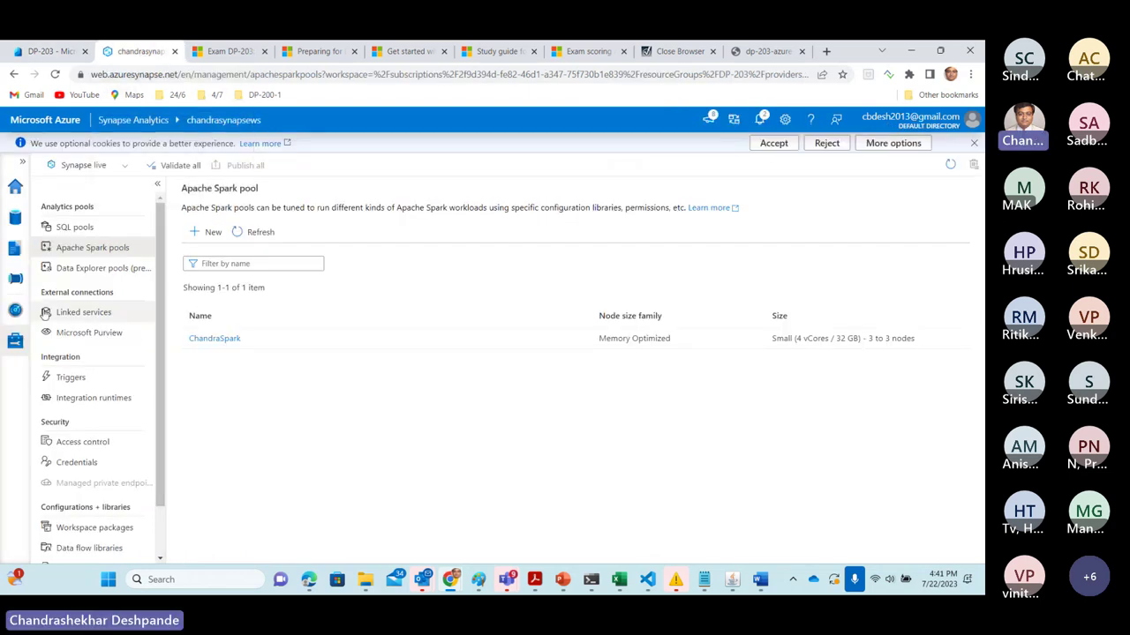
pyautogui.click(13, 250)
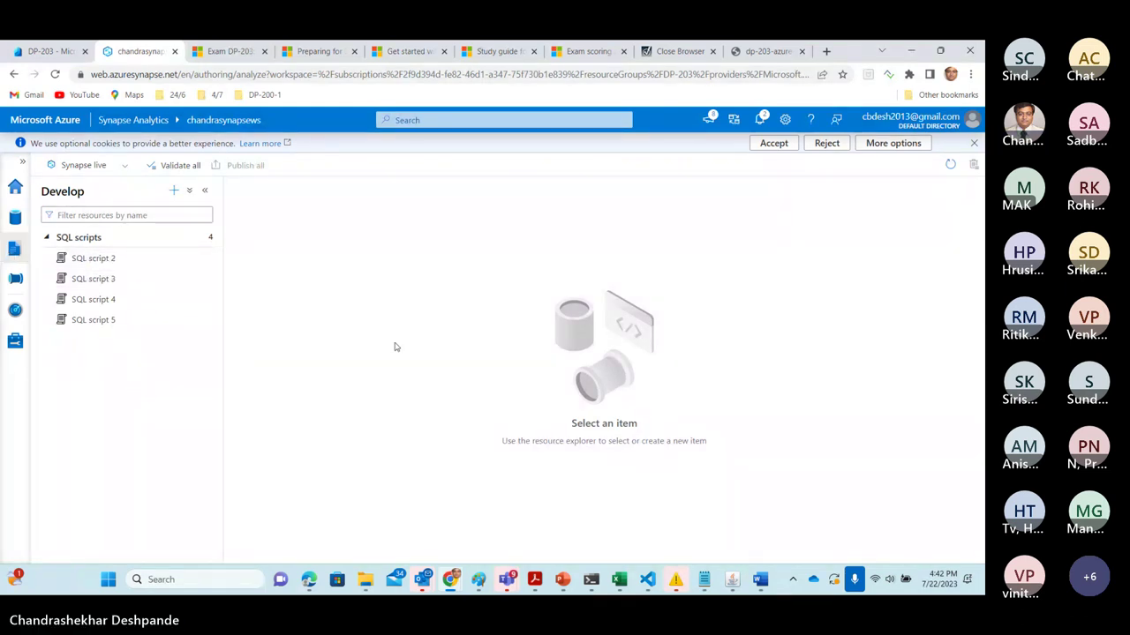
pyautogui.click(950, 165)
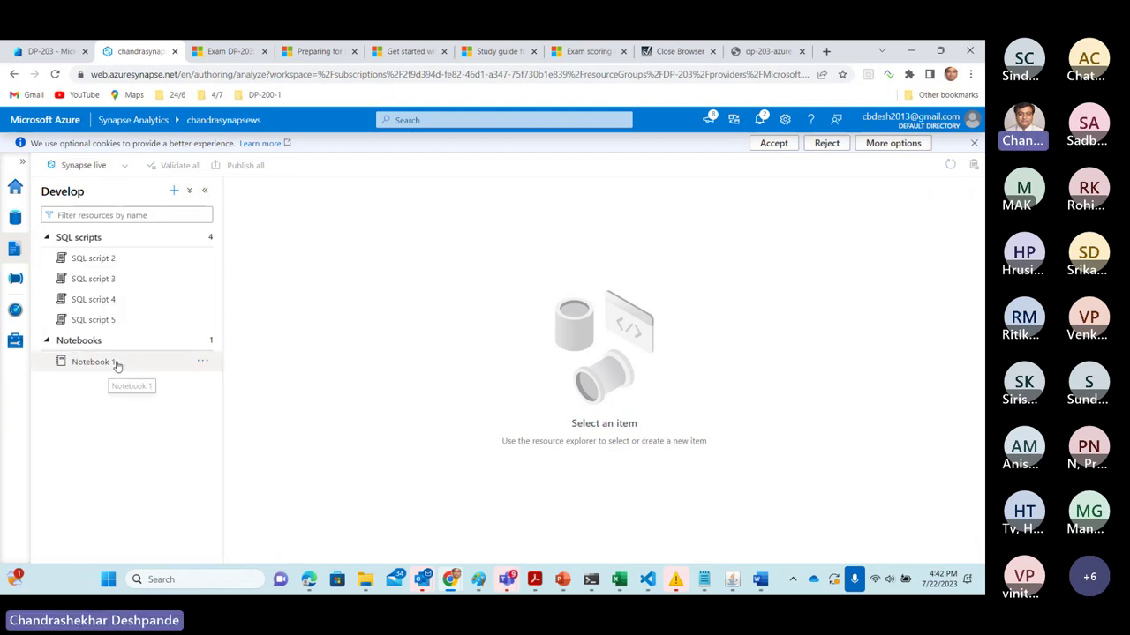
pyautogui.click(202, 364)
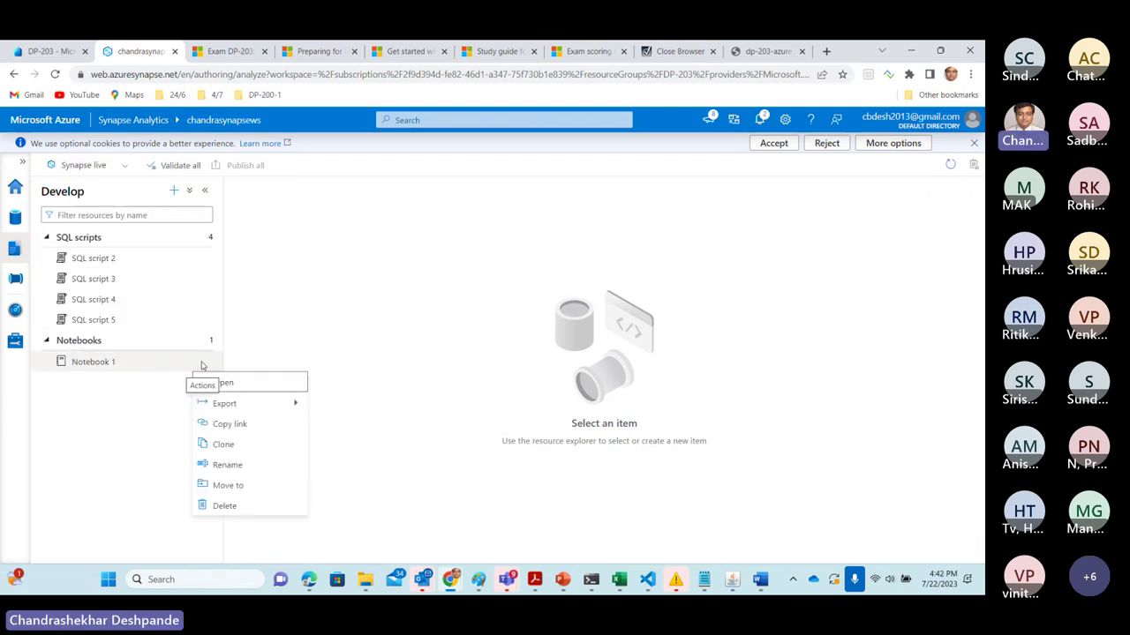
pyautogui.click(232, 509)
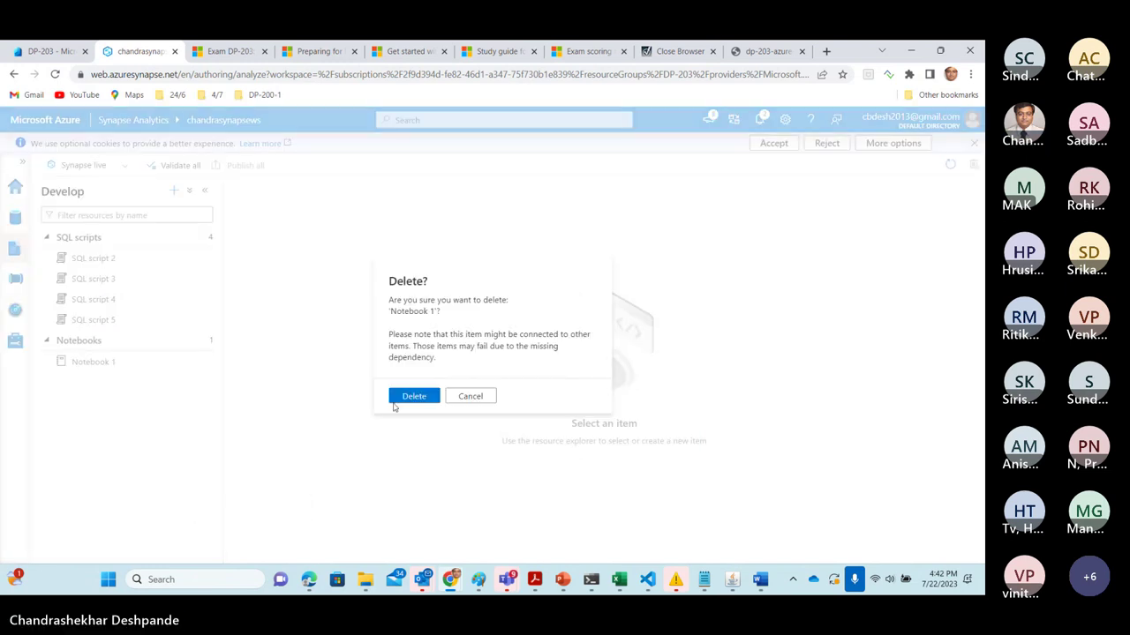
pyautogui.click(426, 398)
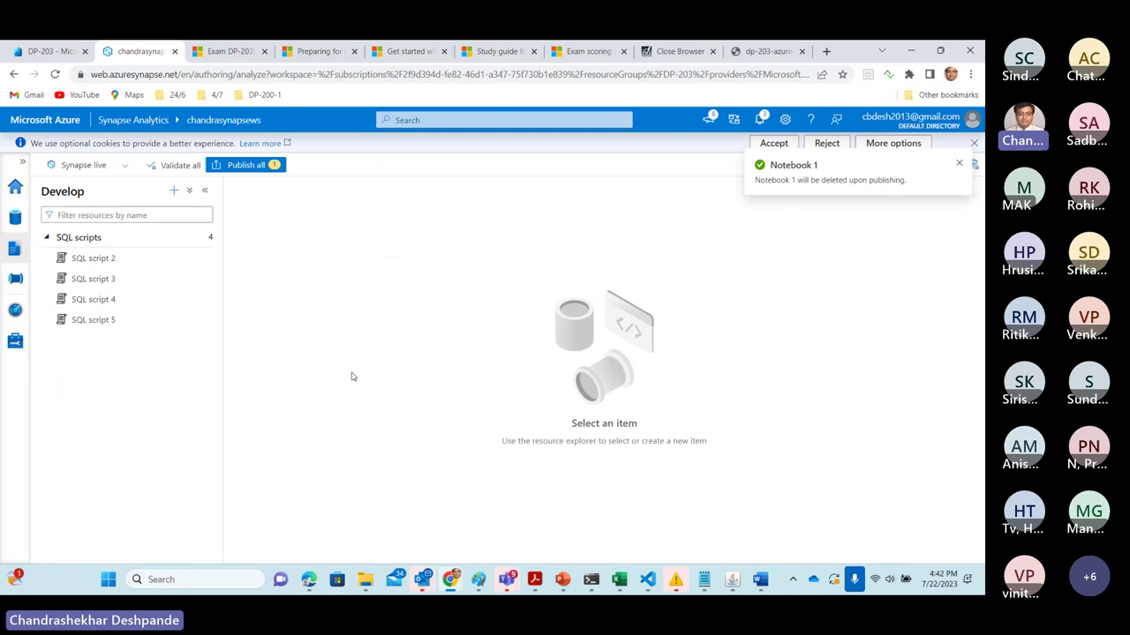
pyautogui.click(256, 168)
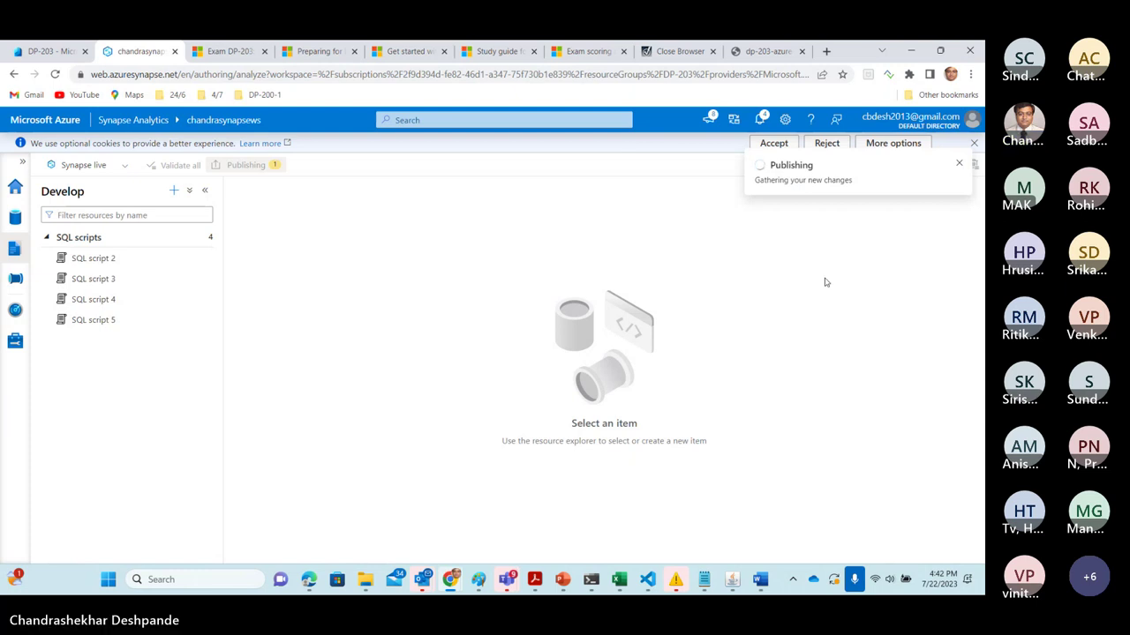
pyautogui.click(625, 547)
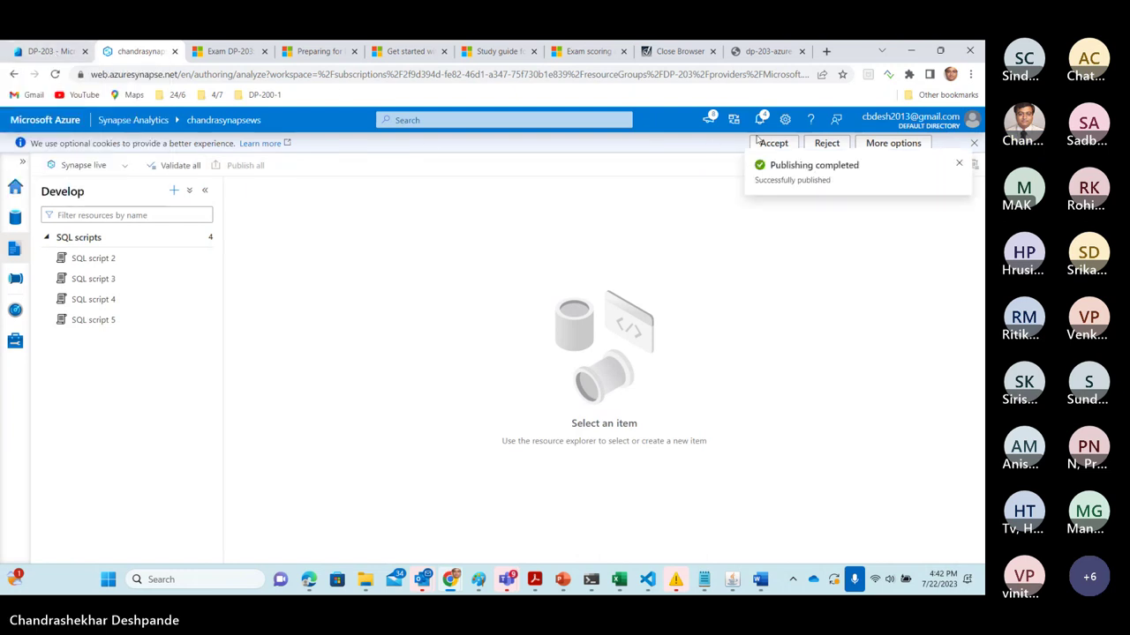
# Return to the DP-203 resource group in the Azure portal, dismiss the delete notification and close the notifications.
pyautogui.click(53, 51)
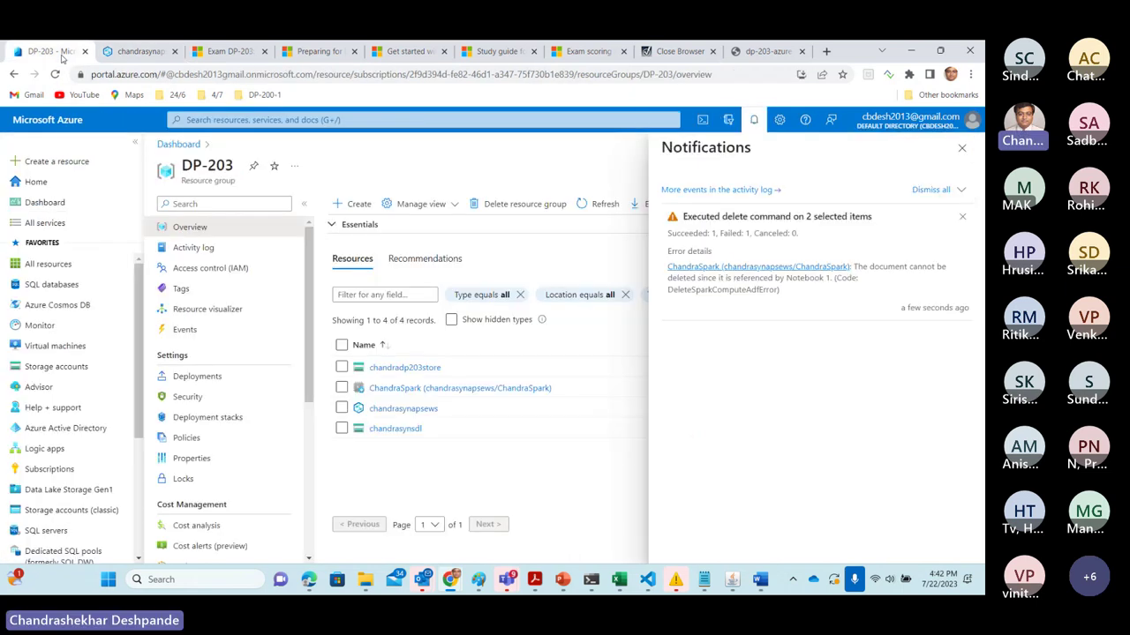
pyautogui.click(964, 218)
pyautogui.click(962, 147)
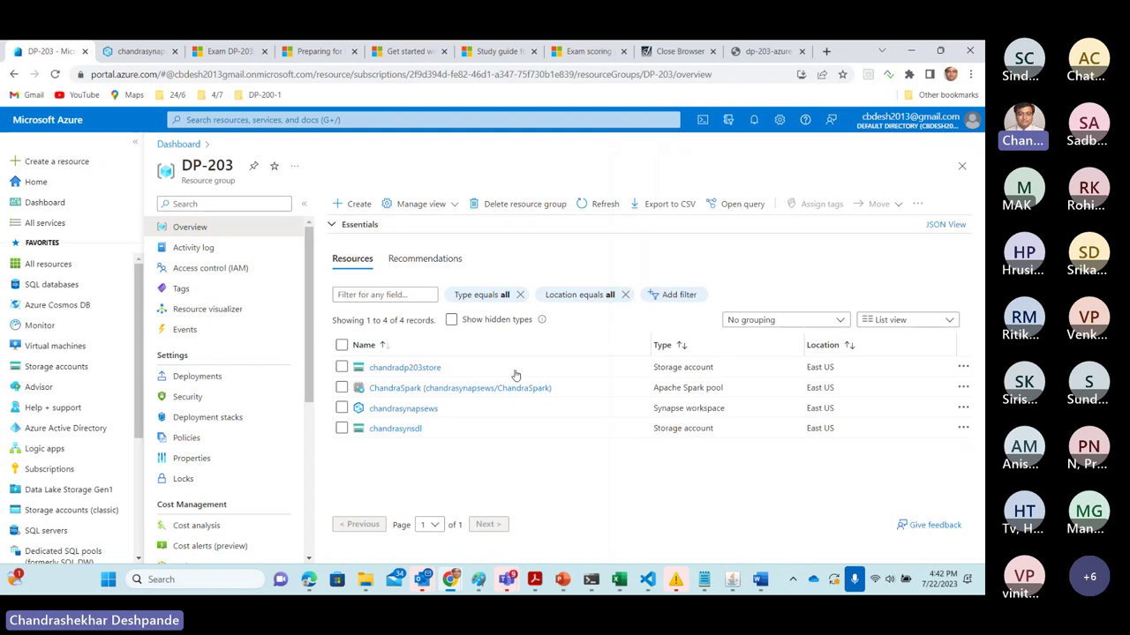
# Delete the ChandraSpark Apache Spark pool from the resource group, confirming with "delete", and dismiss the resulting notification.
pyautogui.click(341, 388)
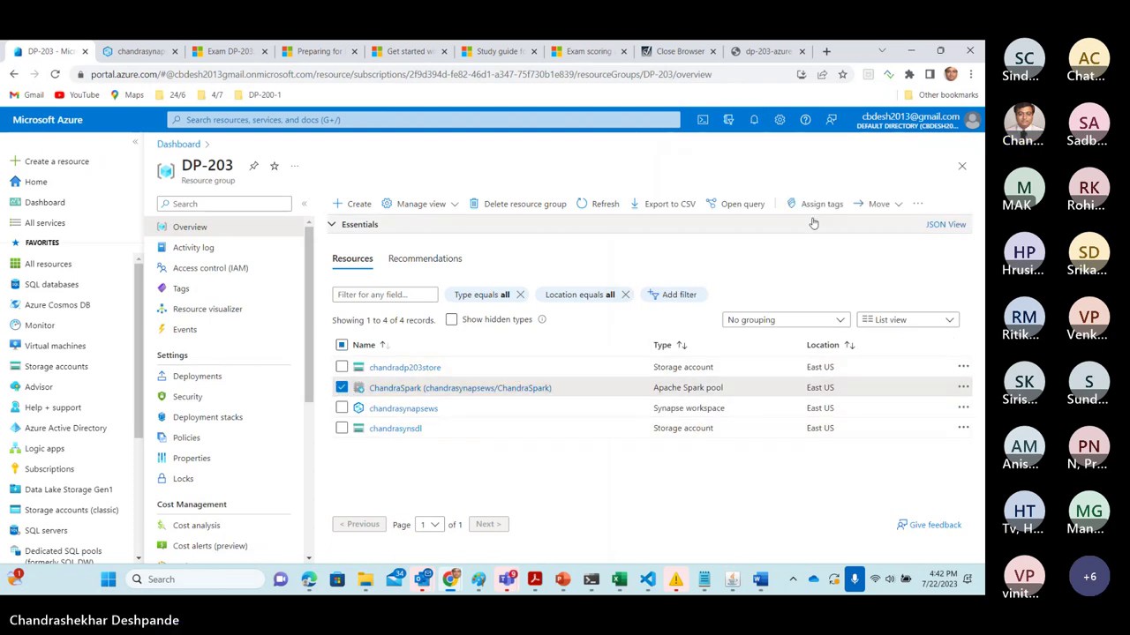
pyautogui.click(918, 205)
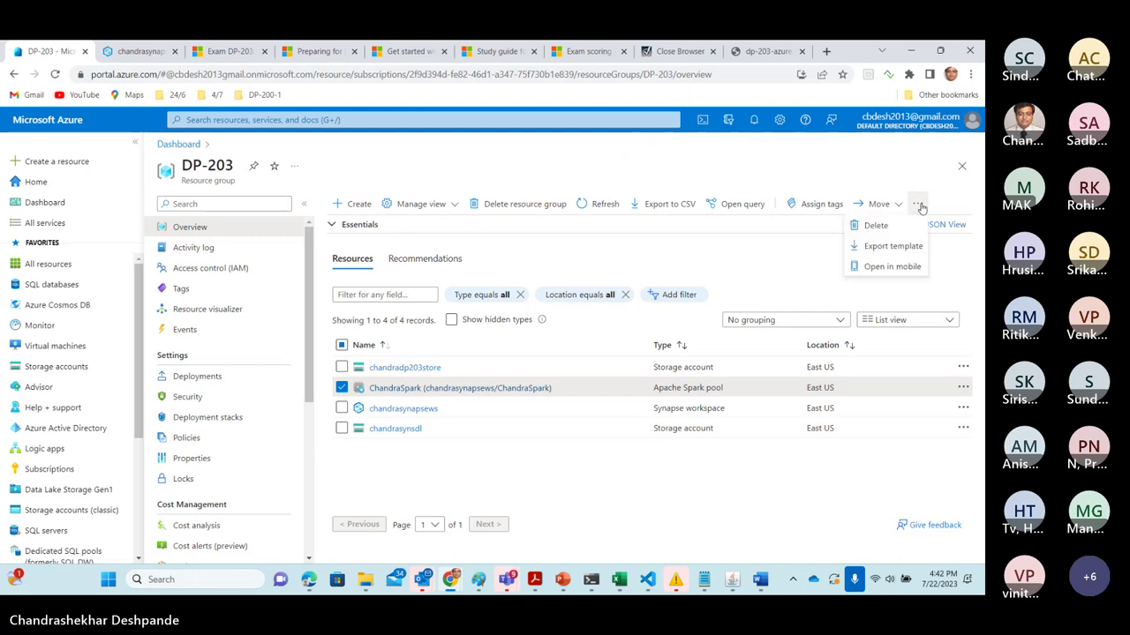
pyautogui.click(874, 227)
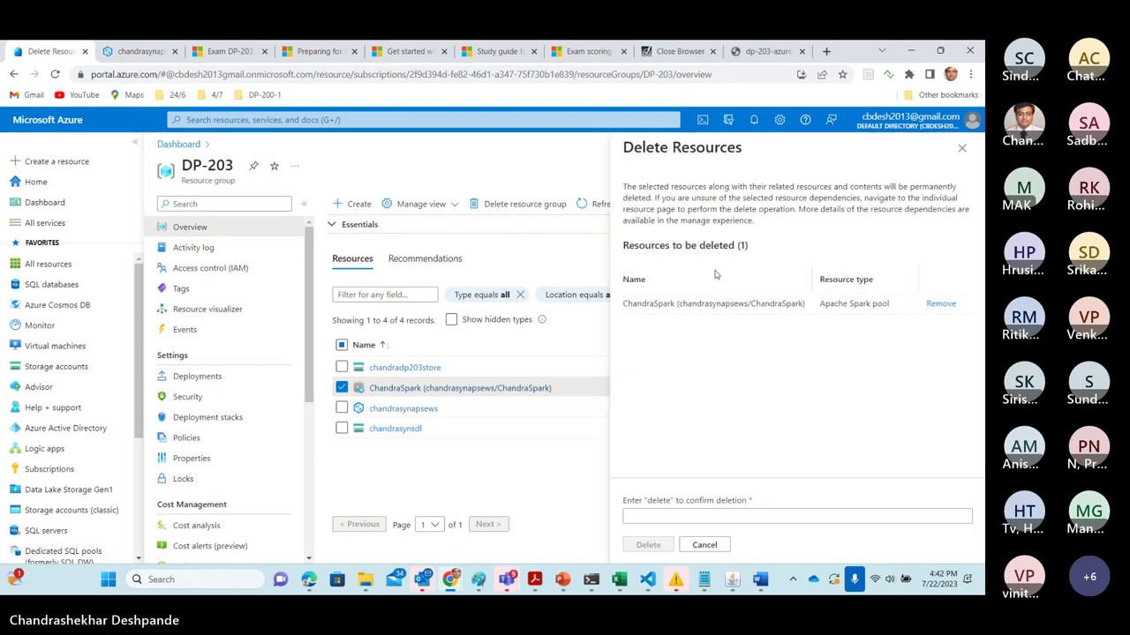
pyautogui.click(665, 518)
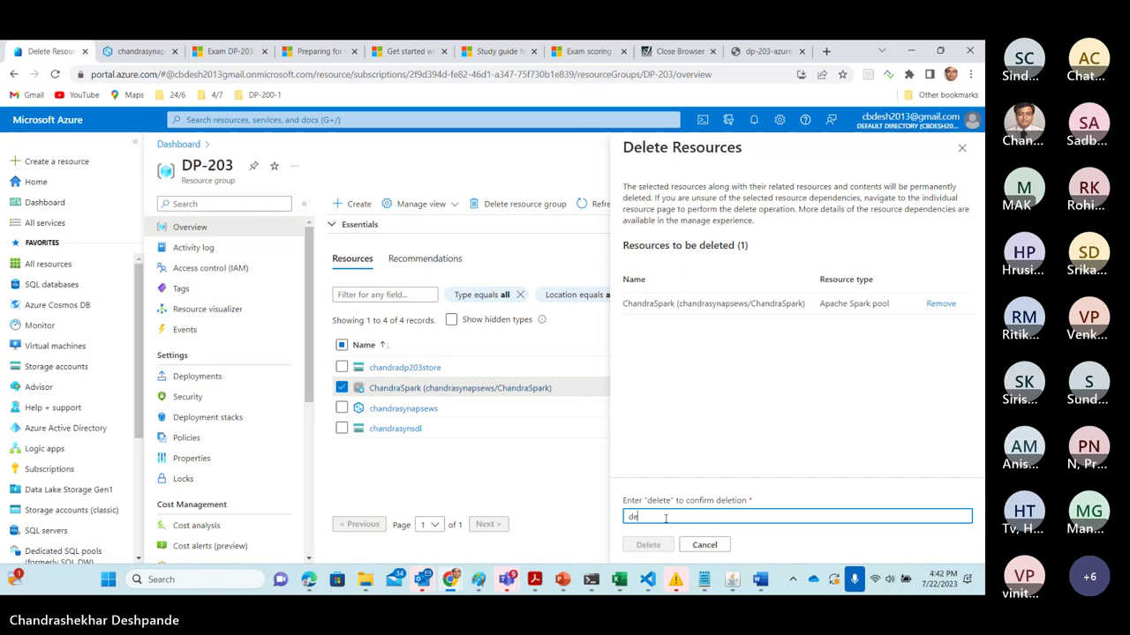
pyautogui.write('delete')
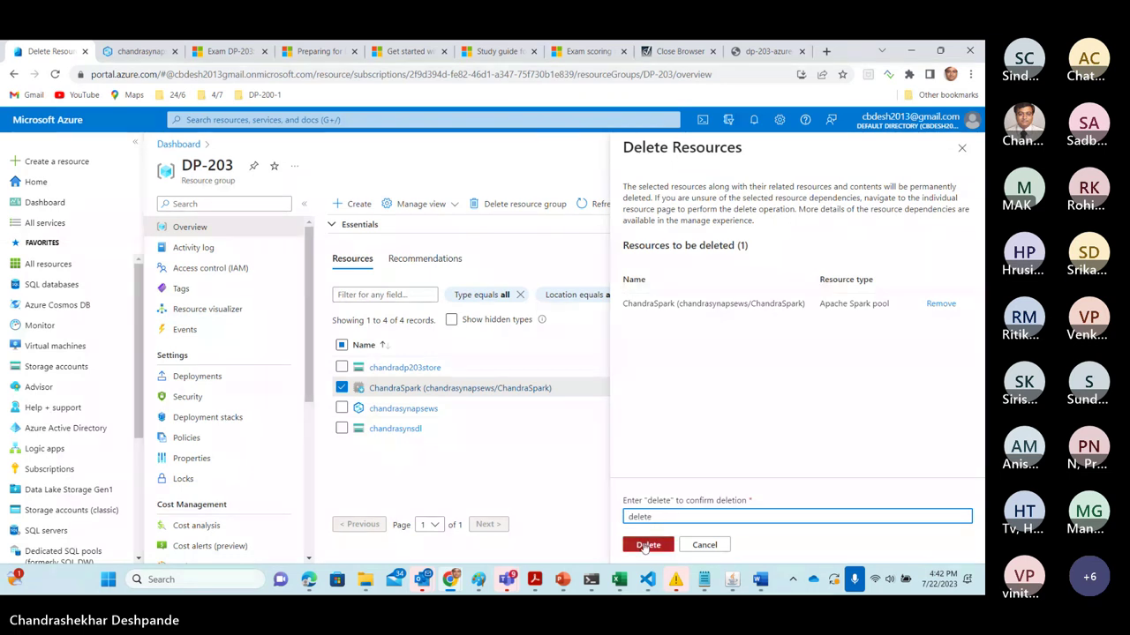
pyautogui.click(647, 544)
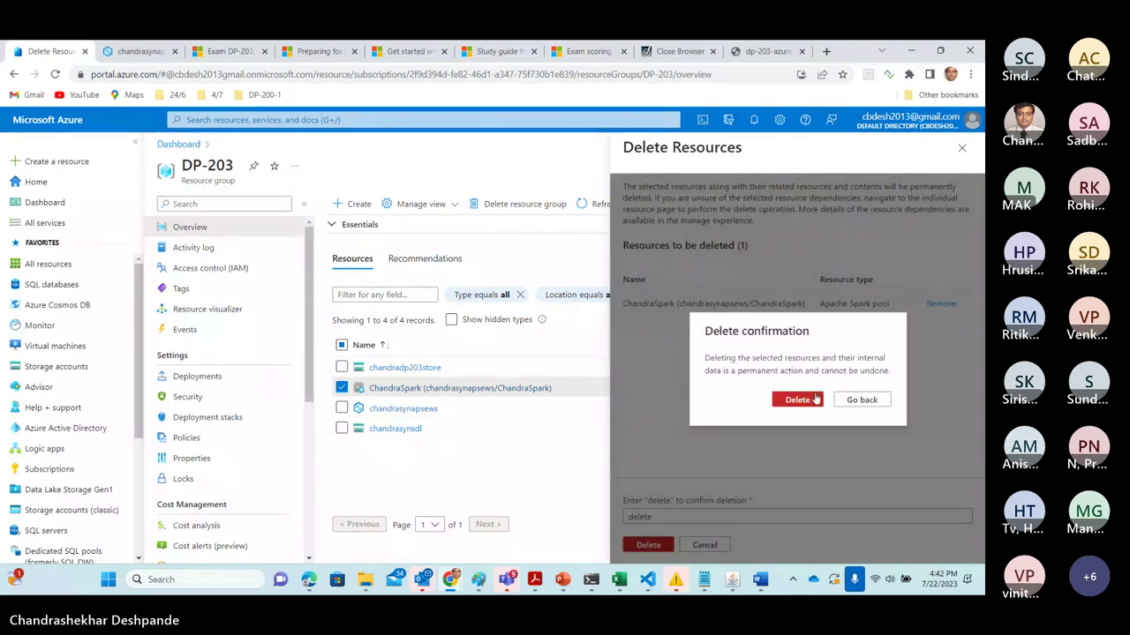
pyautogui.click(797, 400)
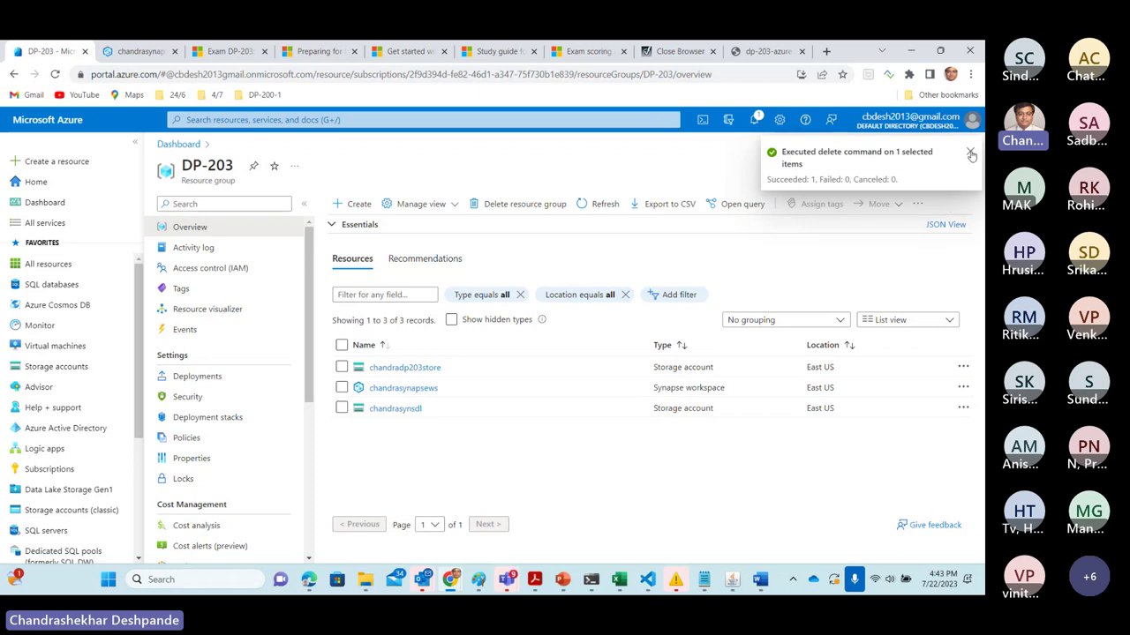
pyautogui.click(970, 156)
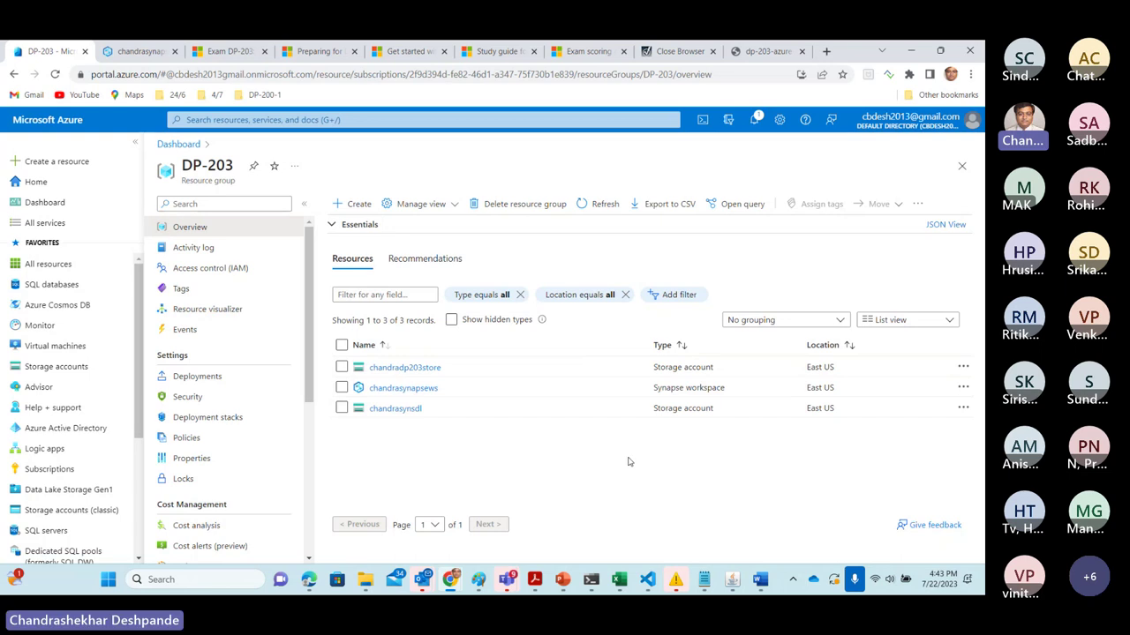
# Check the Synapse Studio workspace, return to the DP-203 resource group and open the chandradp203store storage account.
pyautogui.click(151, 53)
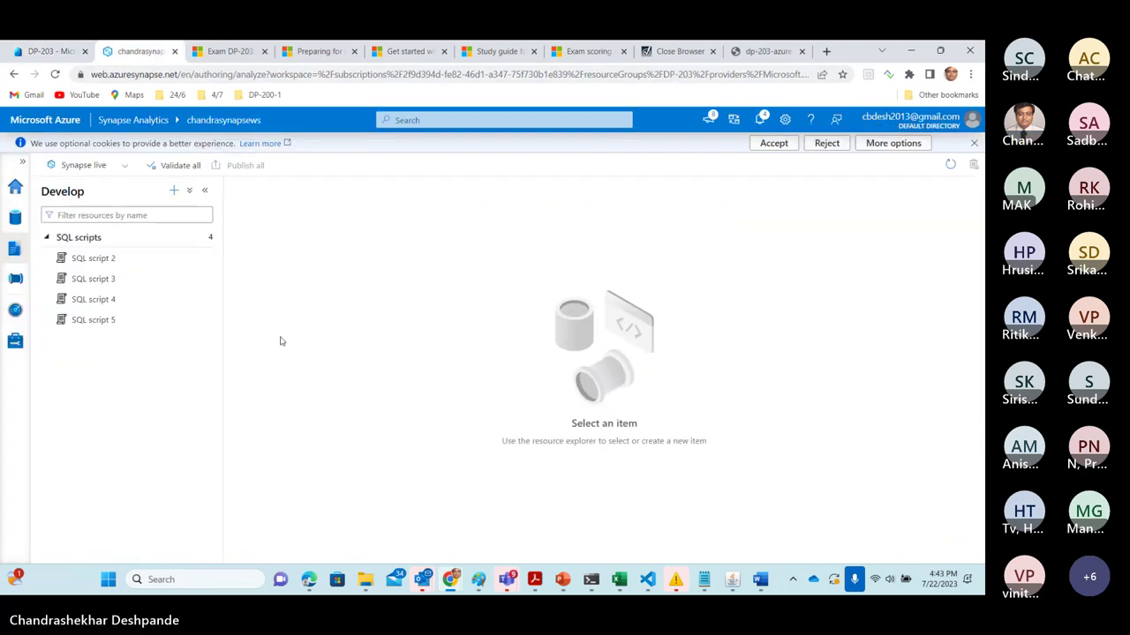
pyautogui.click(55, 53)
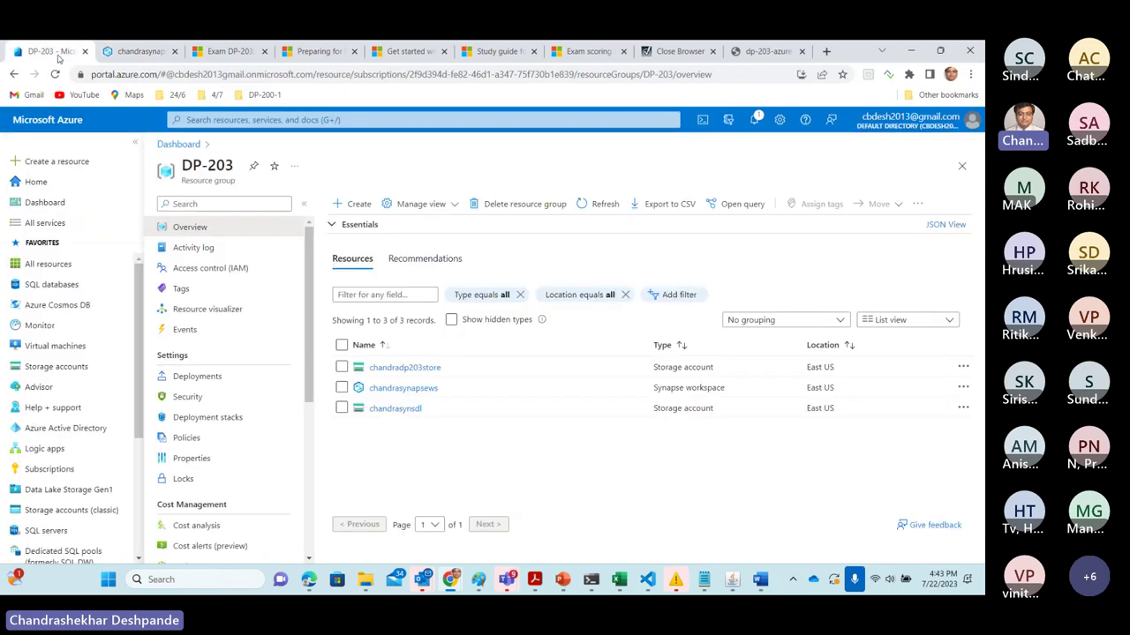
pyautogui.click(433, 368)
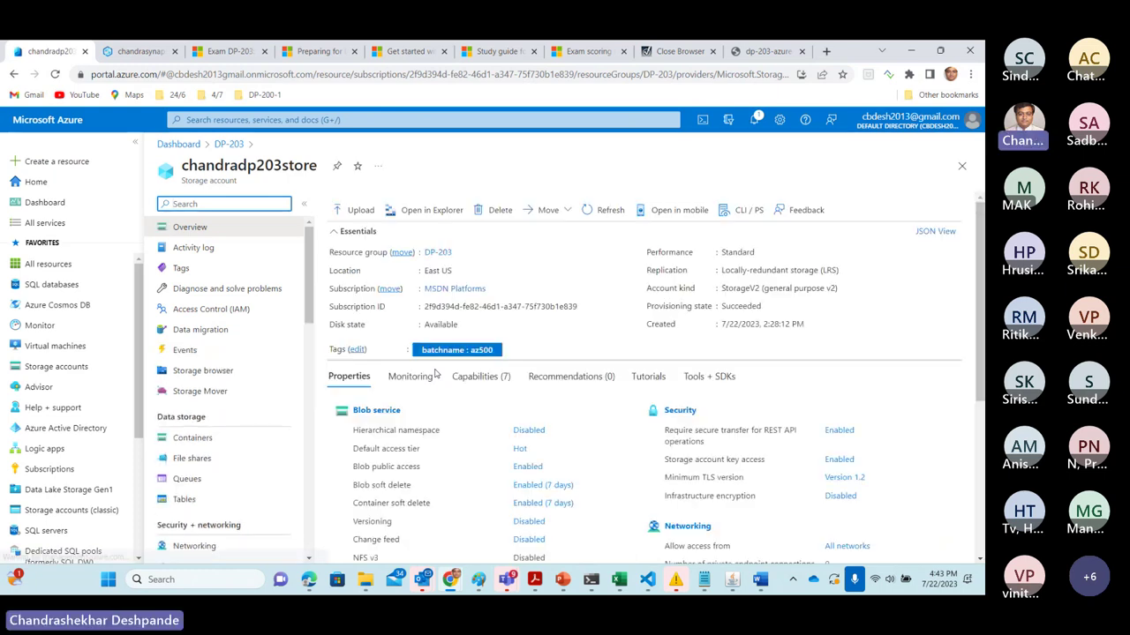
# Open the data container in the storage account's blob service and start a blob upload by browsing for local files.
pyautogui.click(384, 412)
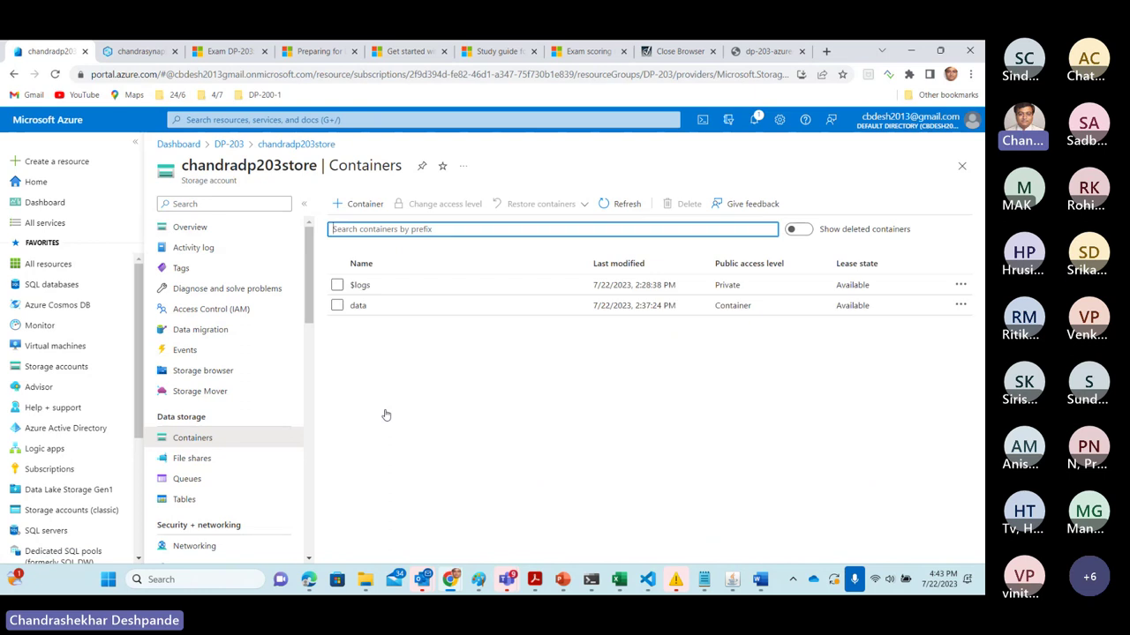
pyautogui.click(364, 306)
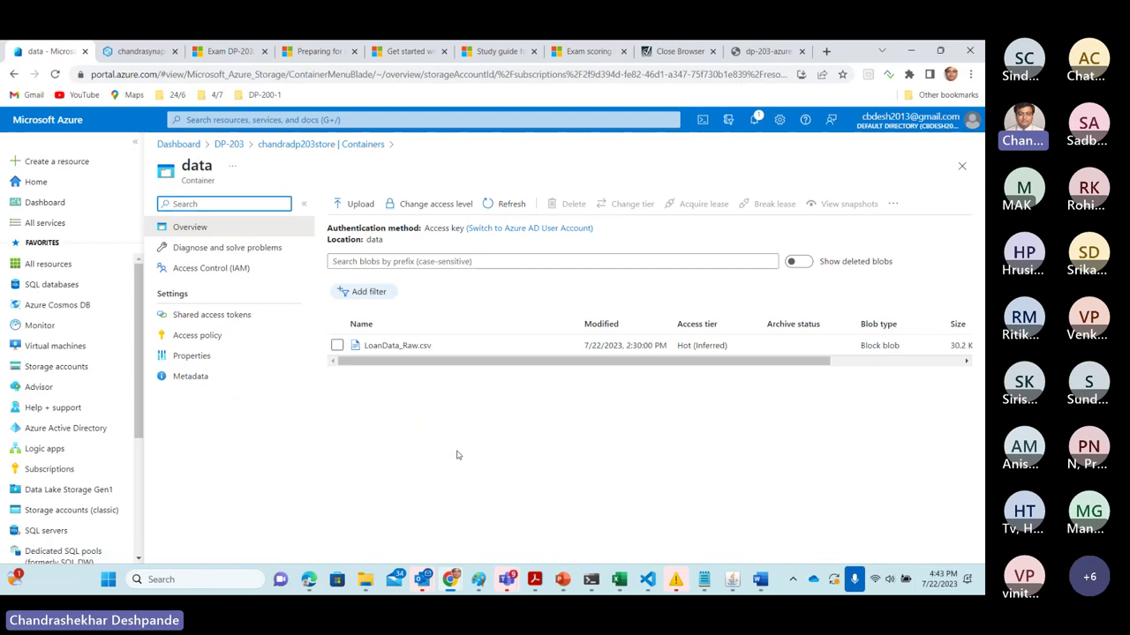
pyautogui.click(356, 205)
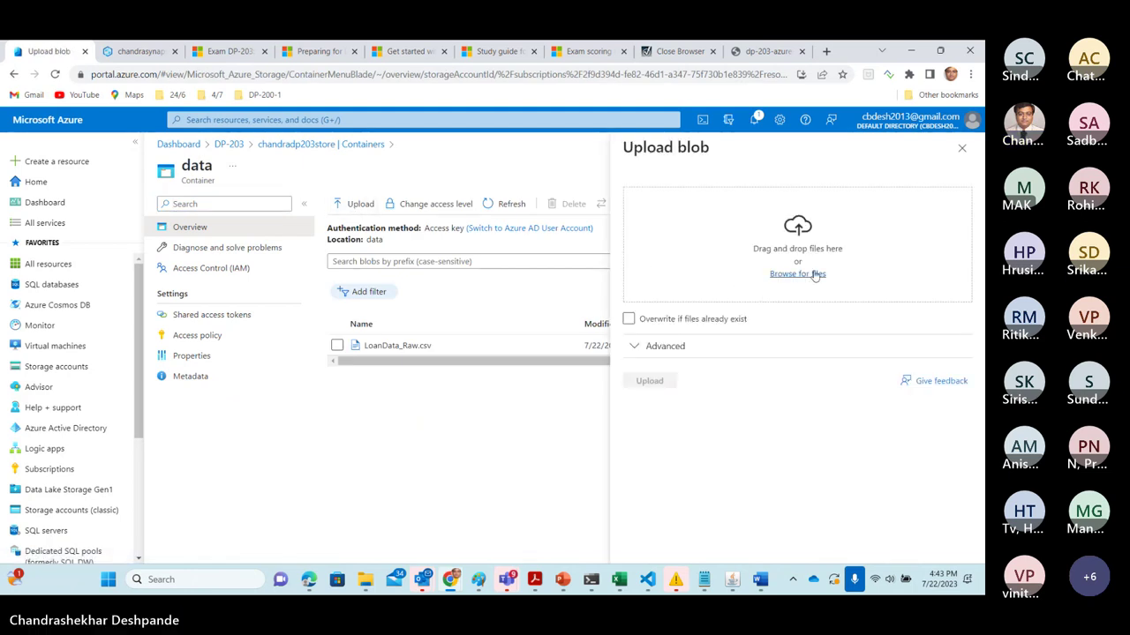
pyautogui.click(813, 277)
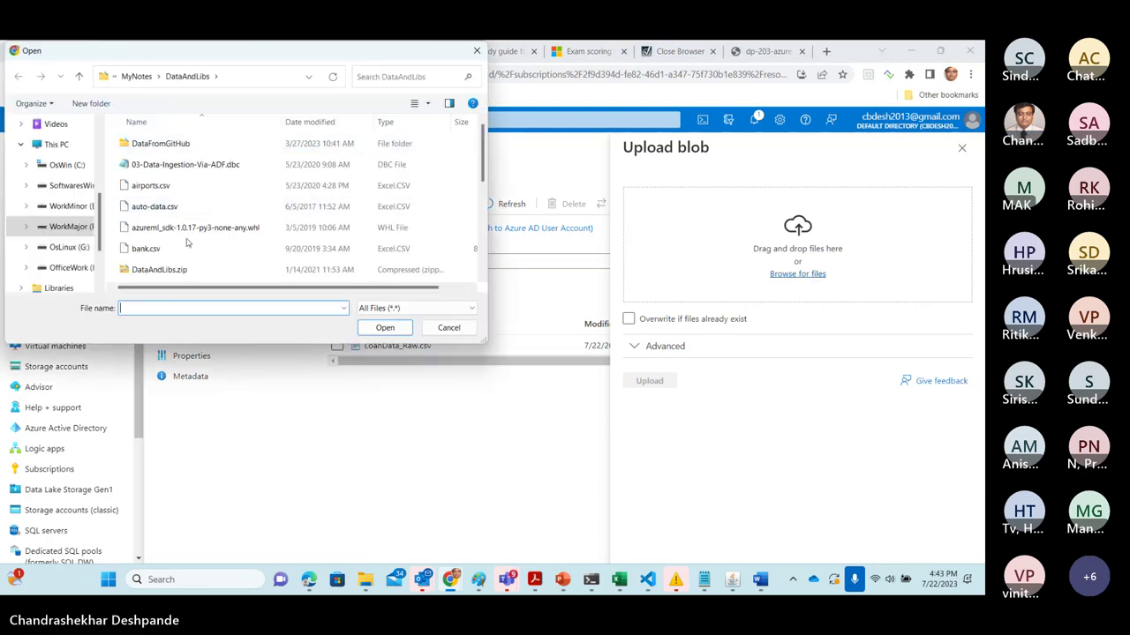
# Enlarge the file selection window and browse to the folder F:\Azure\AzureSynapseAnalytics\Labs\Data.
pyautogui.moveTo(482, 152)
pyautogui.mouseDown()
pyautogui.moveTo(472, 250)
pyautogui.moveTo(488, 251)
pyautogui.moveTo(482, 142)
pyautogui.mouseUp()
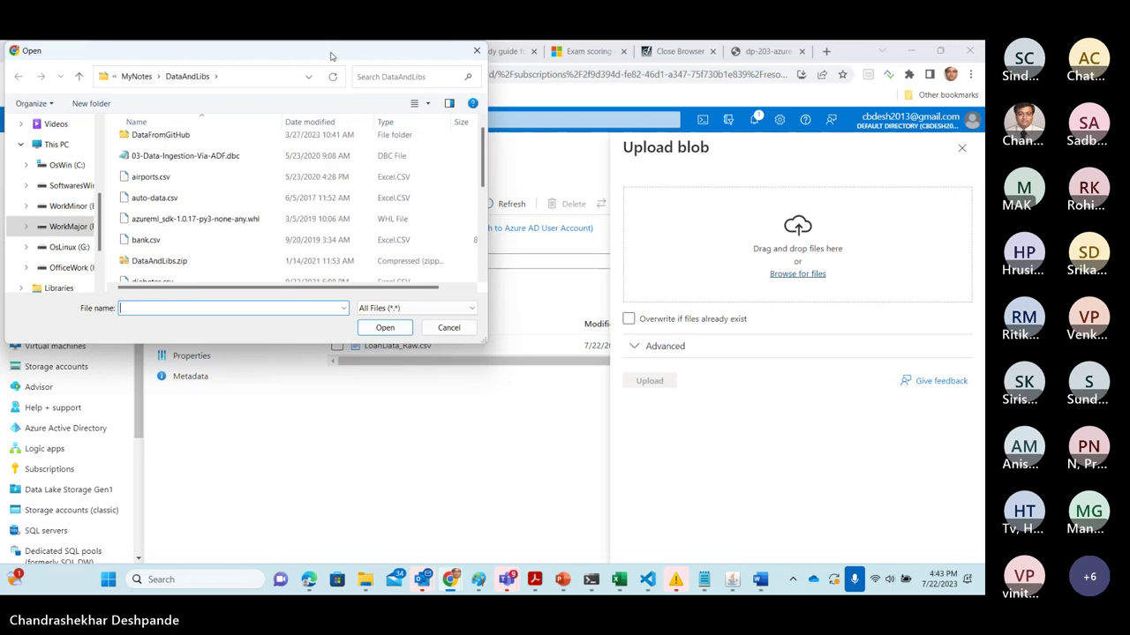
pyautogui.doubleClick(331, 55)
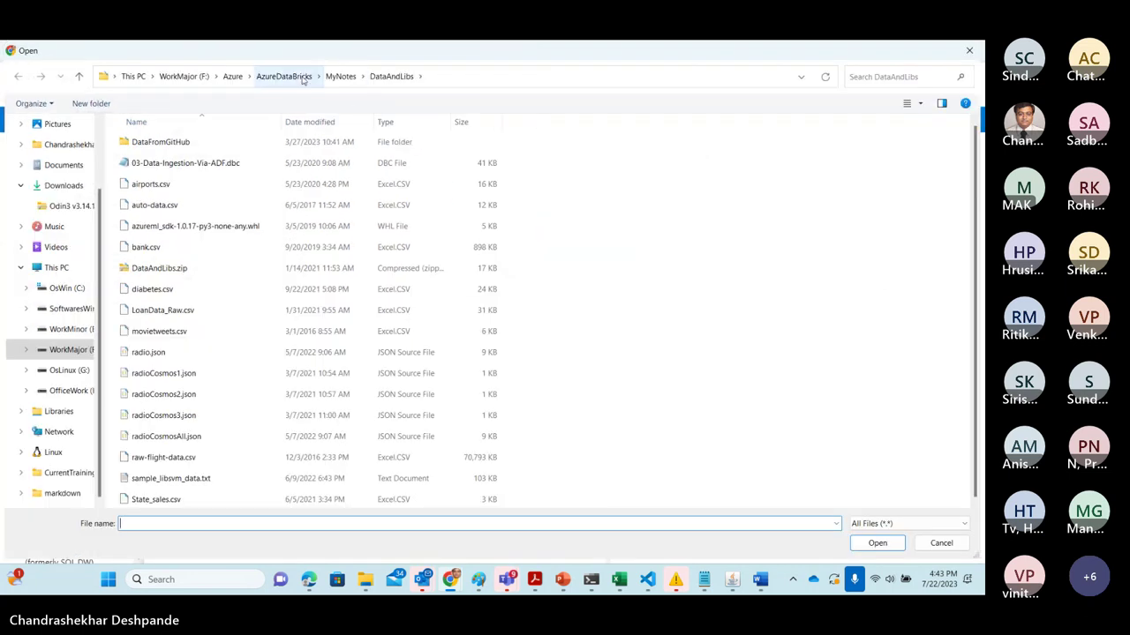
pyautogui.click(232, 76)
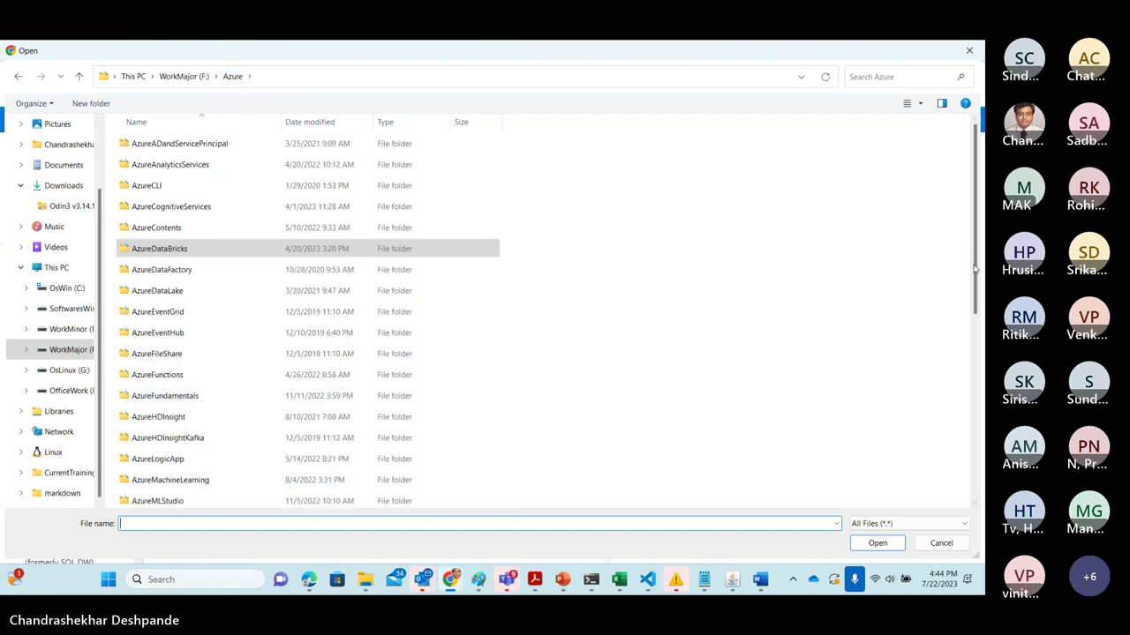
pyautogui.moveTo(975, 264); pyautogui.dragTo(913, 361)
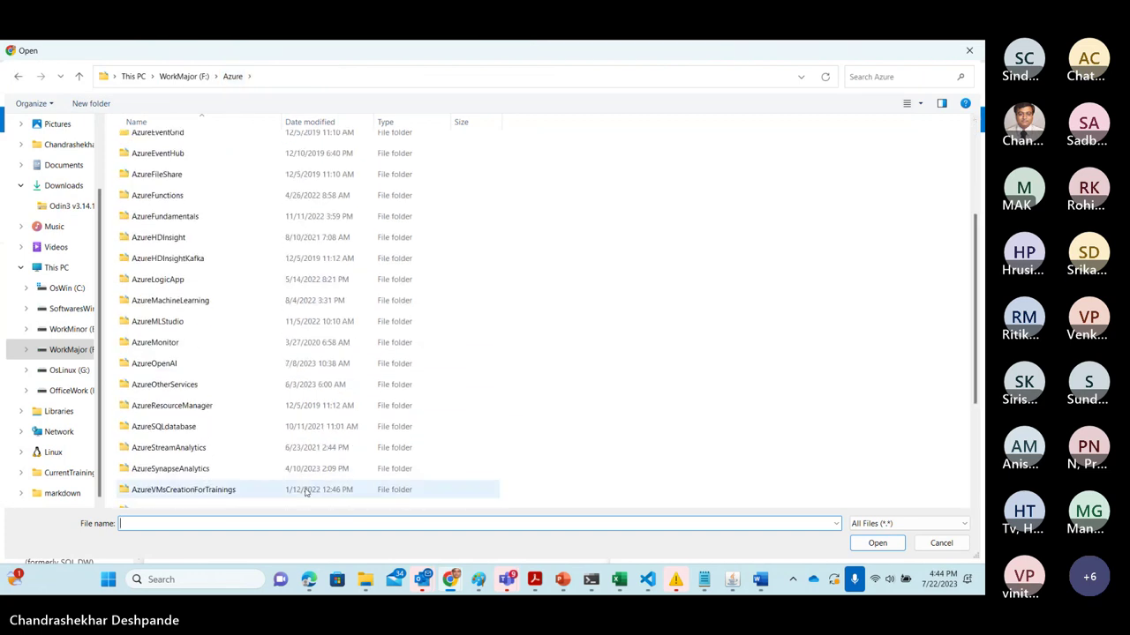
pyautogui.doubleClick(196, 470)
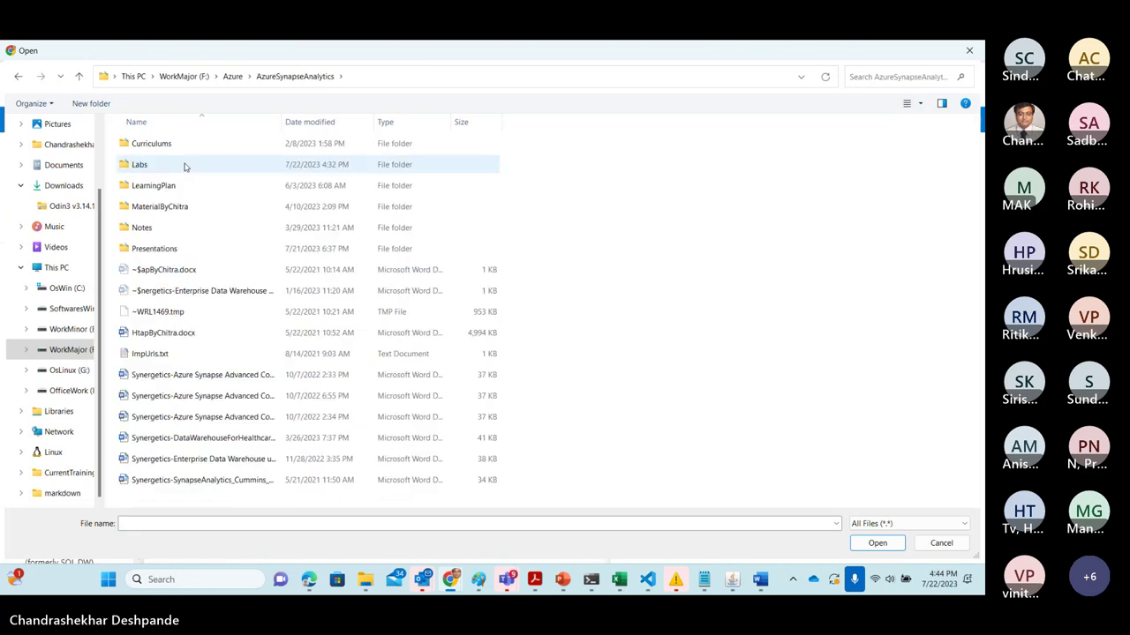
pyautogui.doubleClick(154, 165)
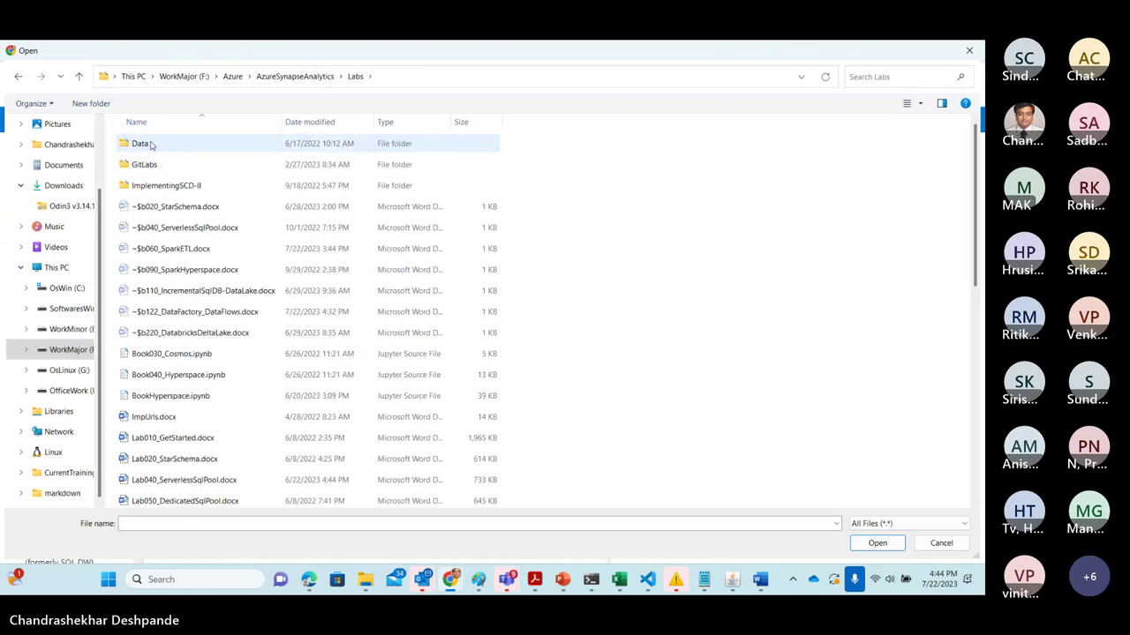
pyautogui.doubleClick(140, 144)
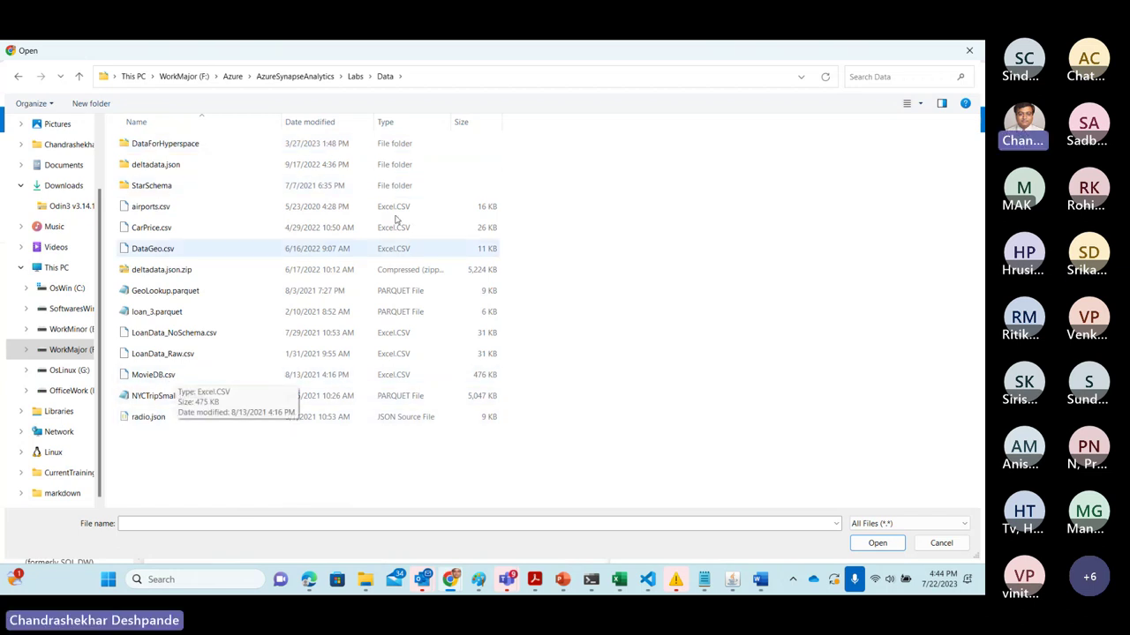
pyautogui.click(422, 80)
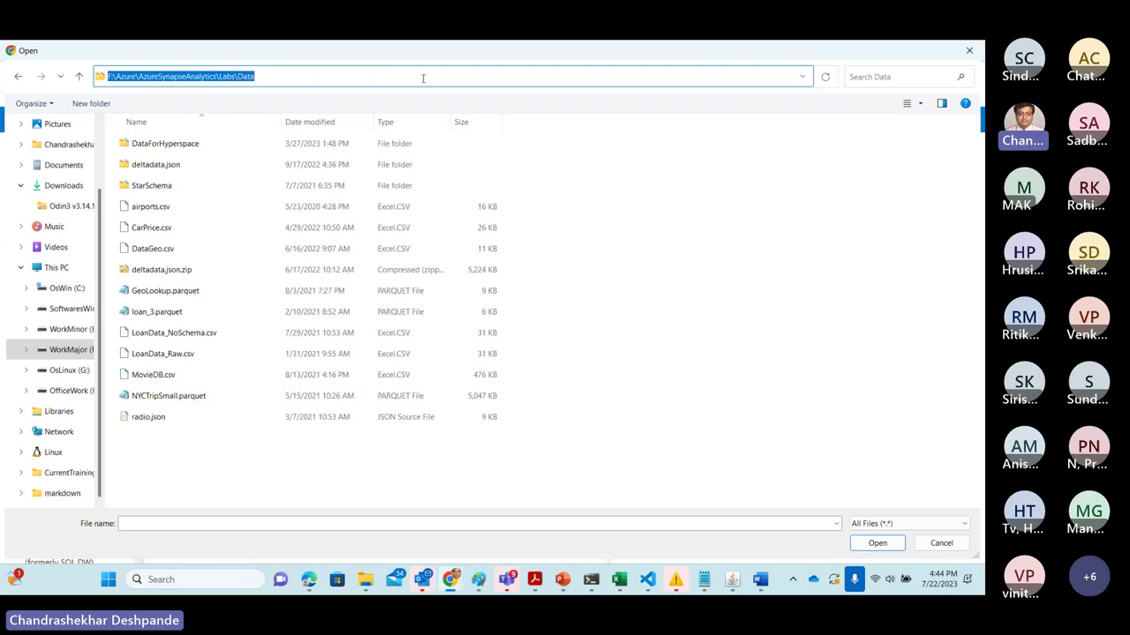
pyautogui.press('Escape')
pyautogui.press('Escape')
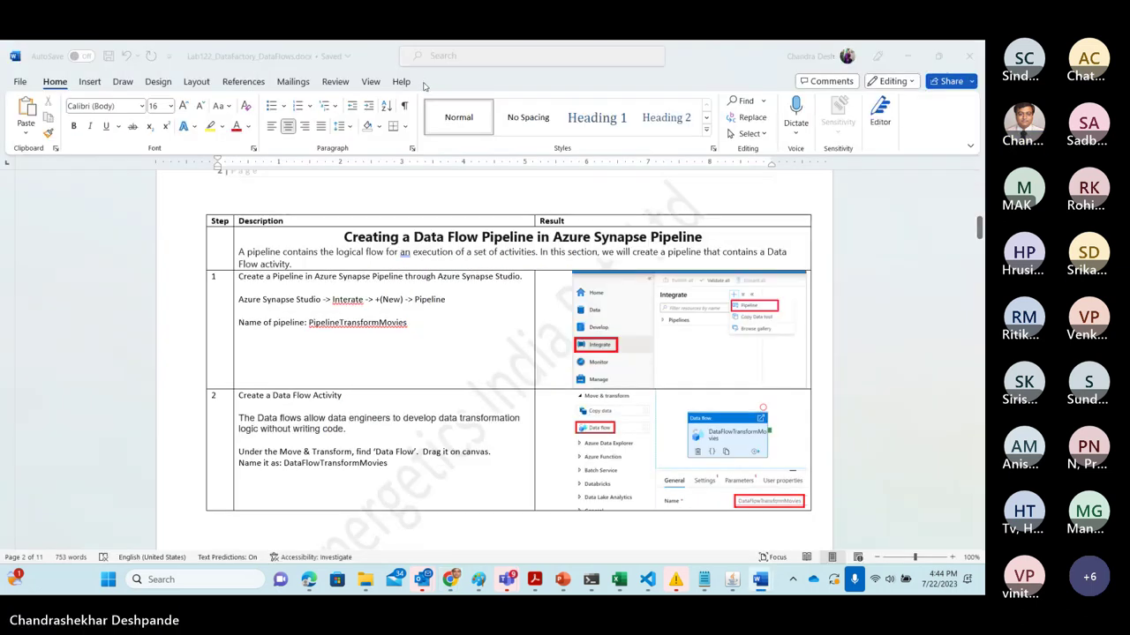
pyautogui.hotkey('alt', 'Tab')
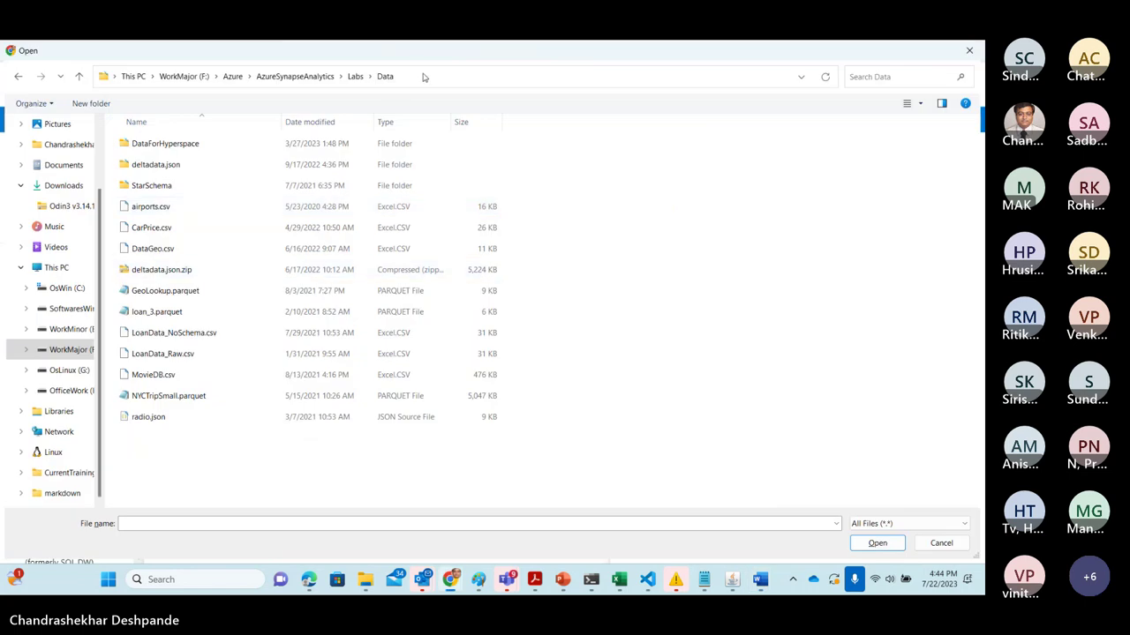
# Upload MovieDB.csv to the data container, dismiss the notification and close the upload pane.
pyautogui.click(179, 375)
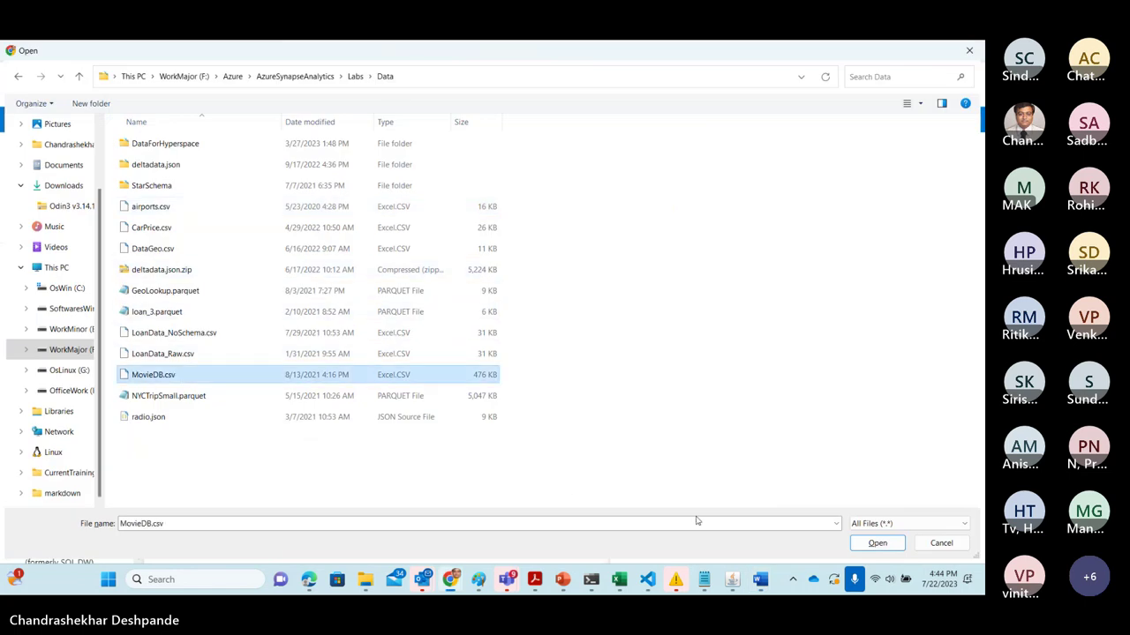
pyautogui.click(874, 546)
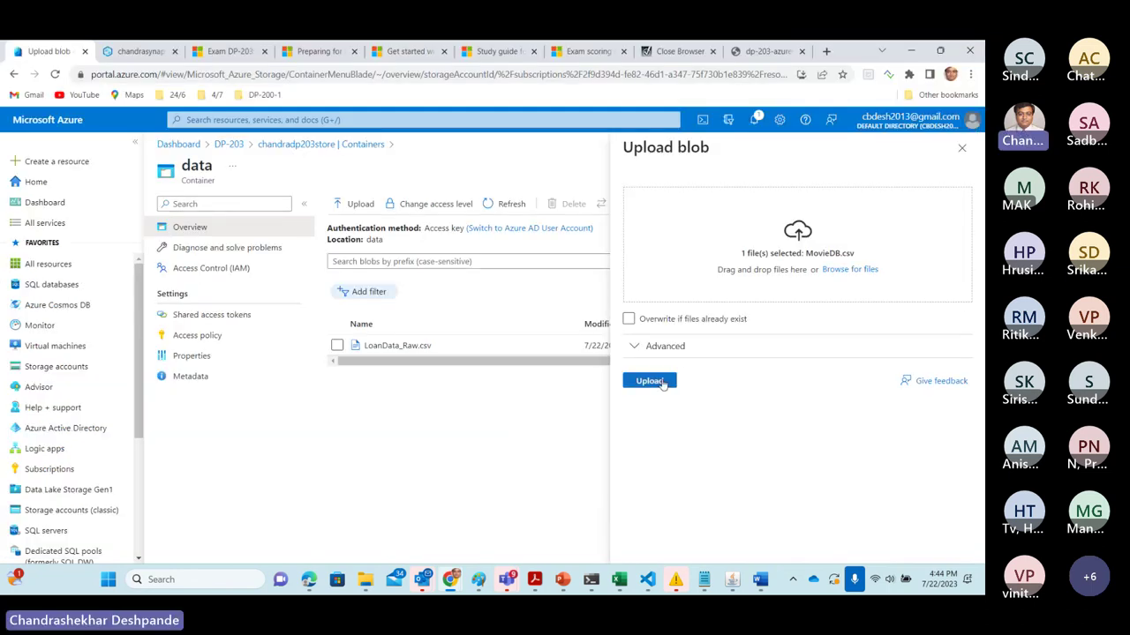
pyautogui.click(651, 381)
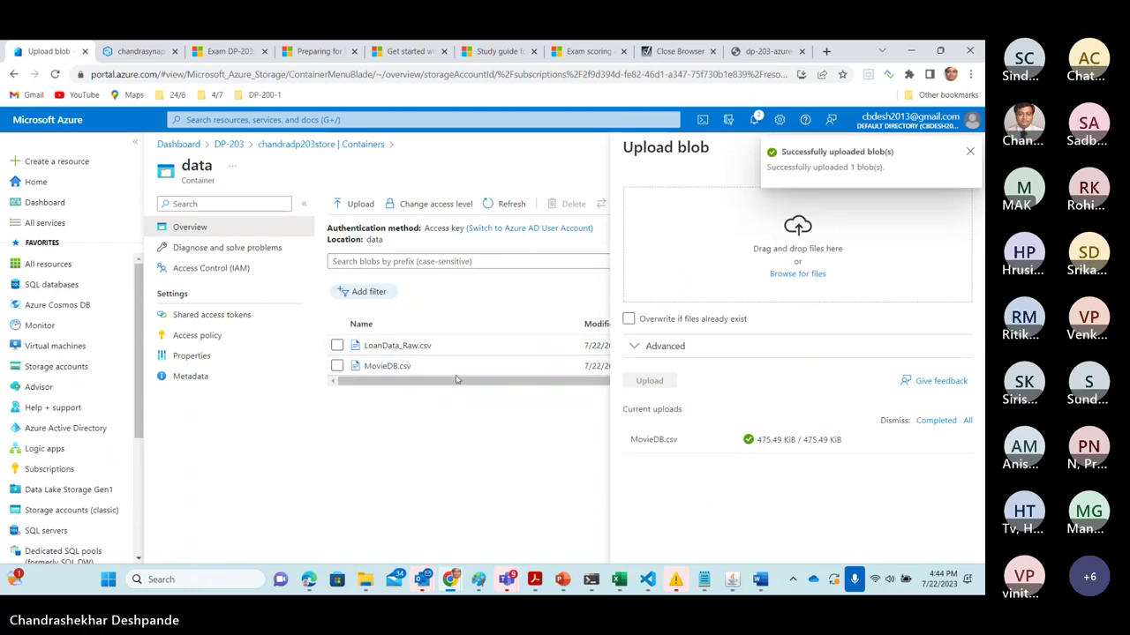
pyautogui.click(970, 156)
pyautogui.click(968, 150)
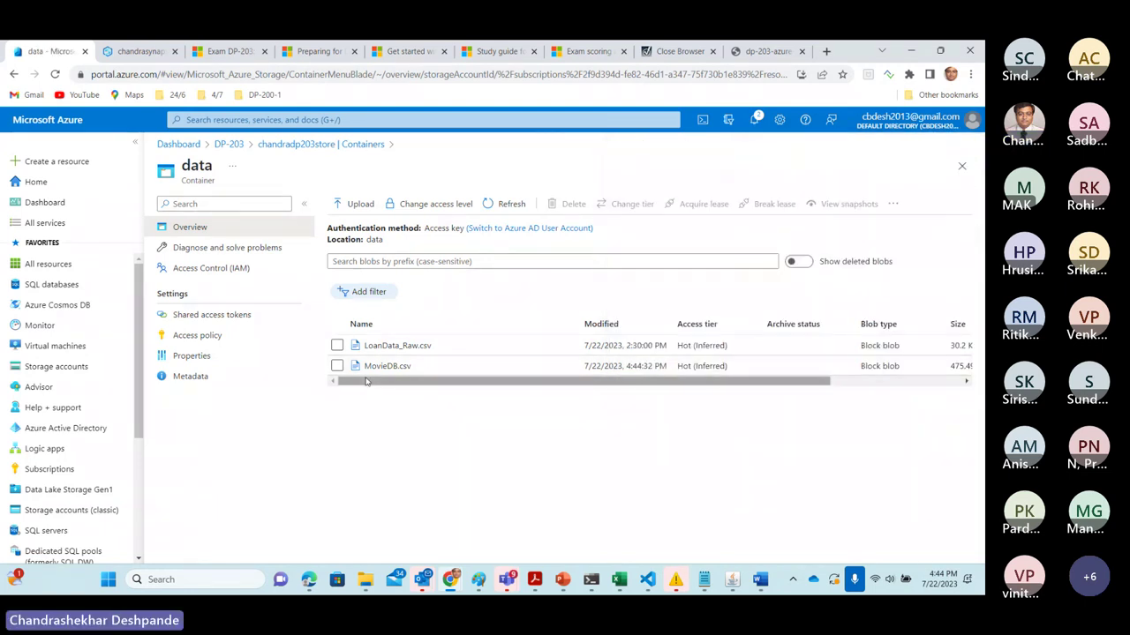
# Open the contents of the MovieDB.csv blob and examine the column names in its header row.
pyautogui.click(415, 369)
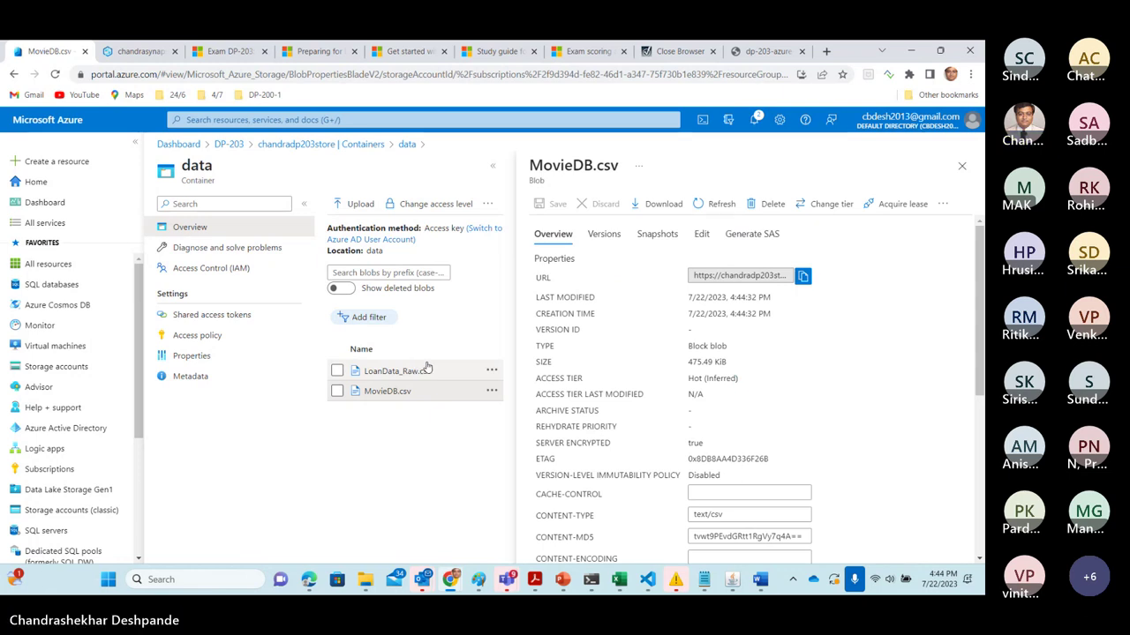
pyautogui.click(703, 234)
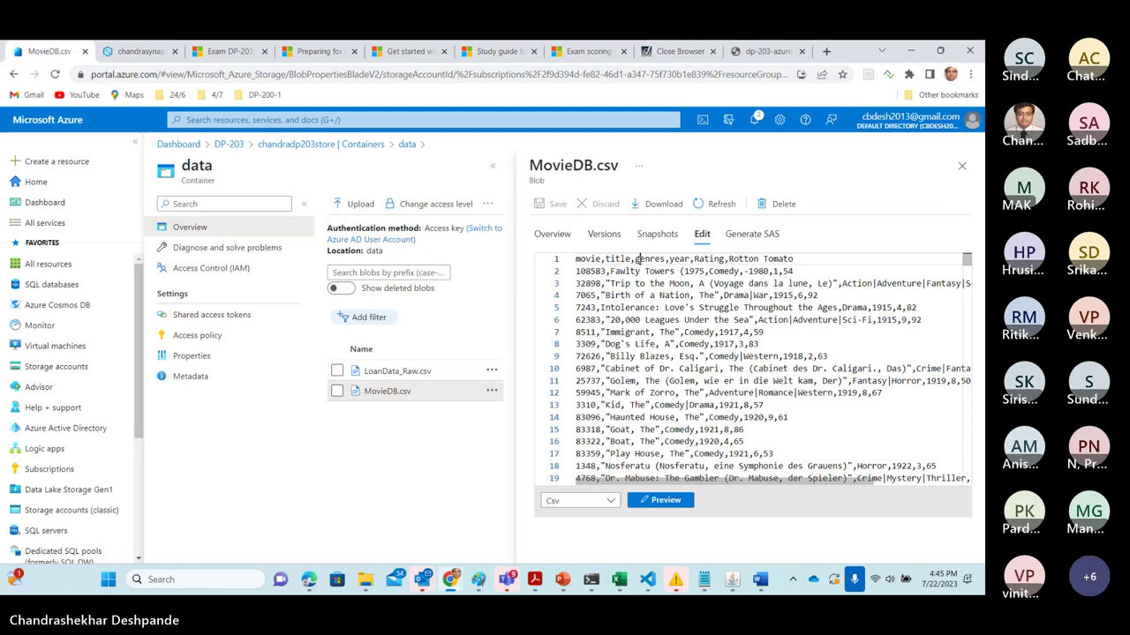
pyautogui.moveTo(635, 259); pyautogui.dragTo(796, 259)
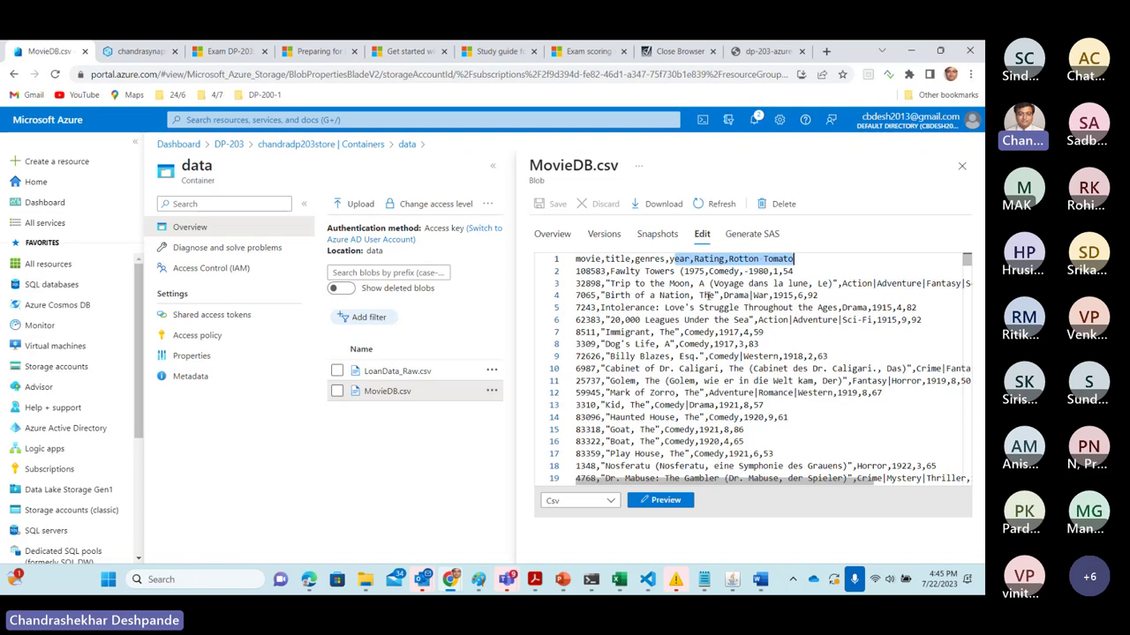
pyautogui.click(707, 297)
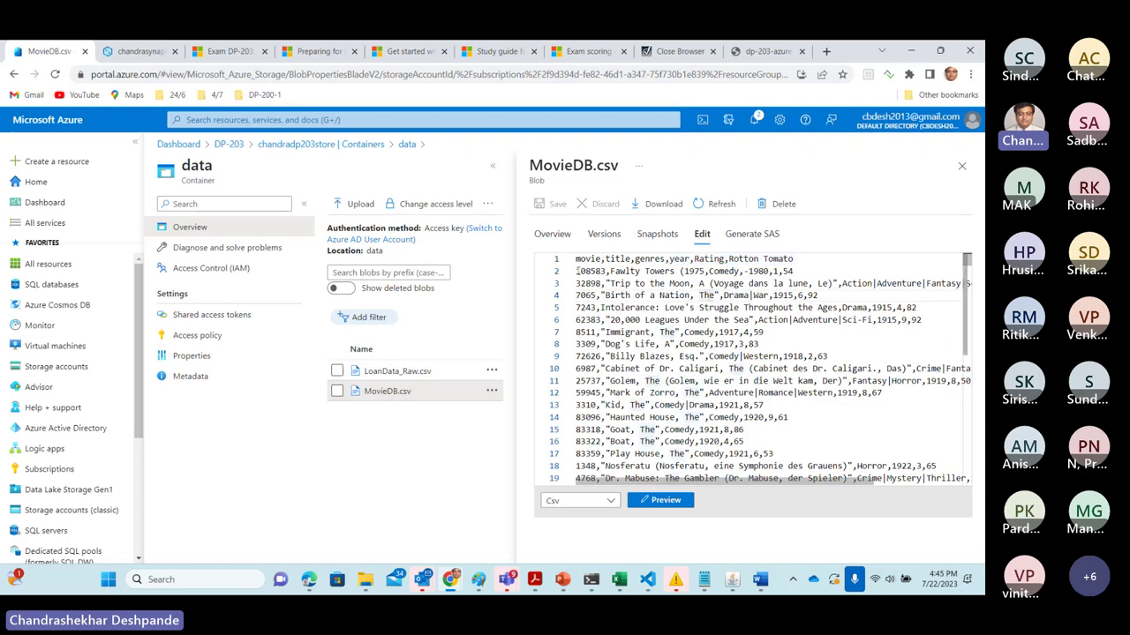
# Examine the Fawlty Towers record in MovieDB.csv, comparing its year, rating and Rotton Tomato values with the header columns.
pyautogui.moveTo(577, 271); pyautogui.dragTo(766, 272)
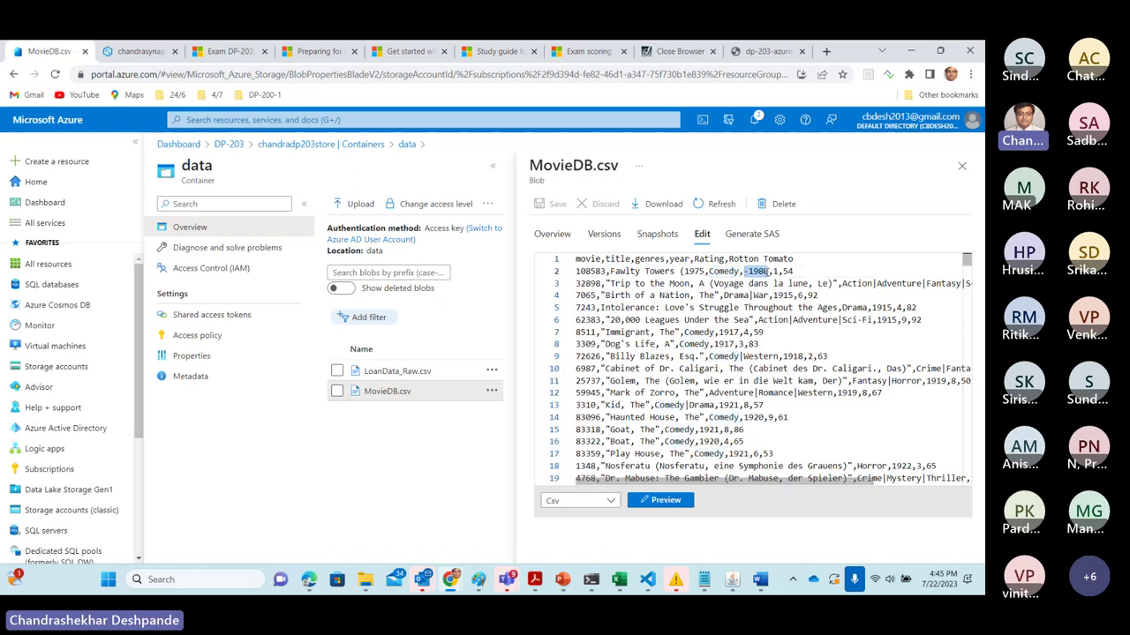
pyautogui.click(774, 272)
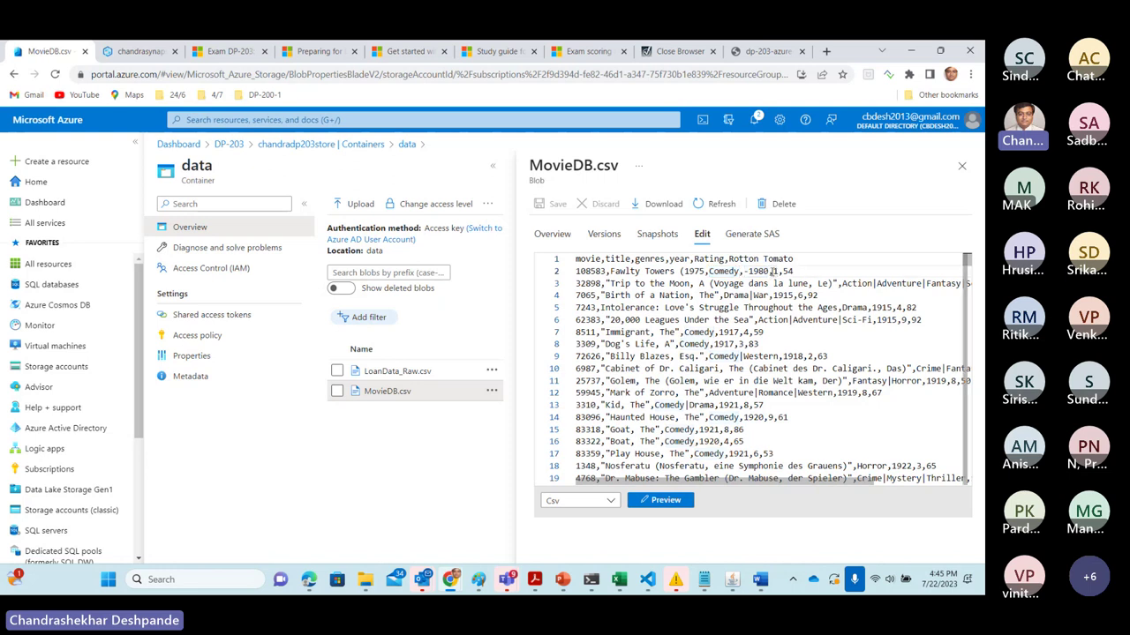
pyautogui.moveTo(783, 271); pyautogui.dragTo(796, 271)
pyautogui.moveTo(683, 271); pyautogui.dragTo(705, 271)
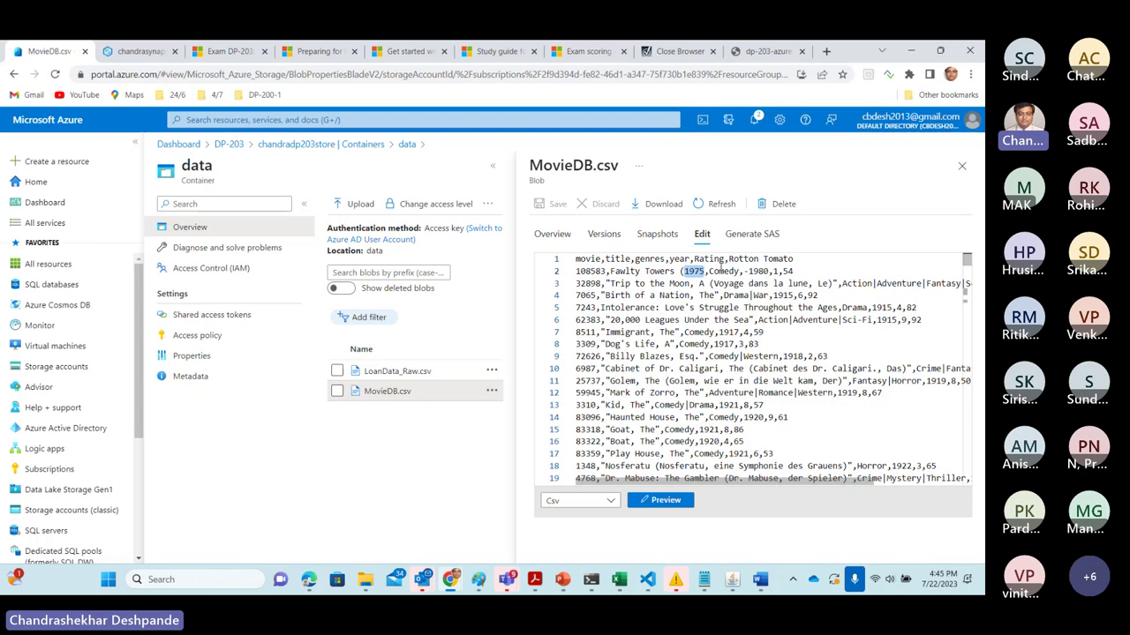
pyautogui.doubleClick(708, 260)
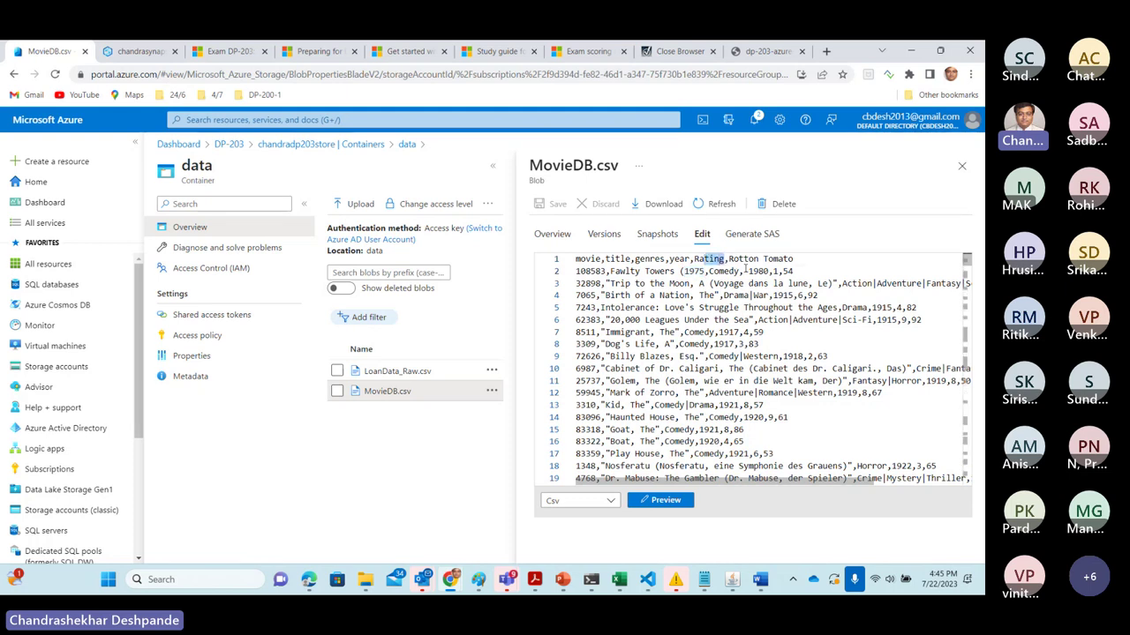
pyautogui.moveTo(744, 271); pyautogui.dragTo(769, 272)
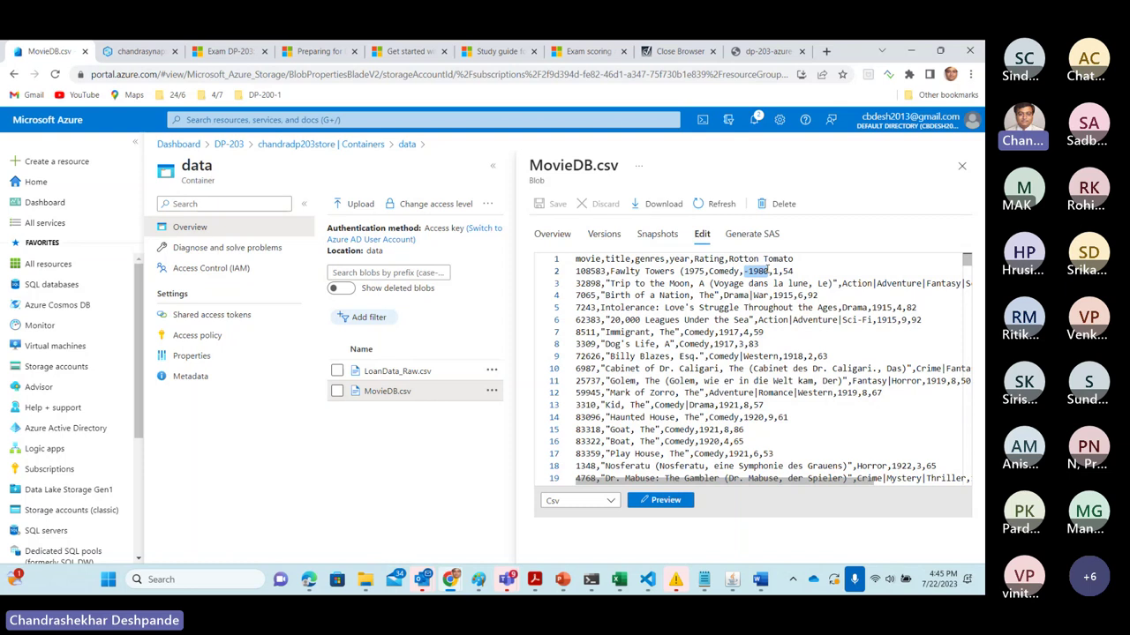
pyautogui.click(776, 271)
pyautogui.doubleClick(766, 271)
pyautogui.click(773, 271)
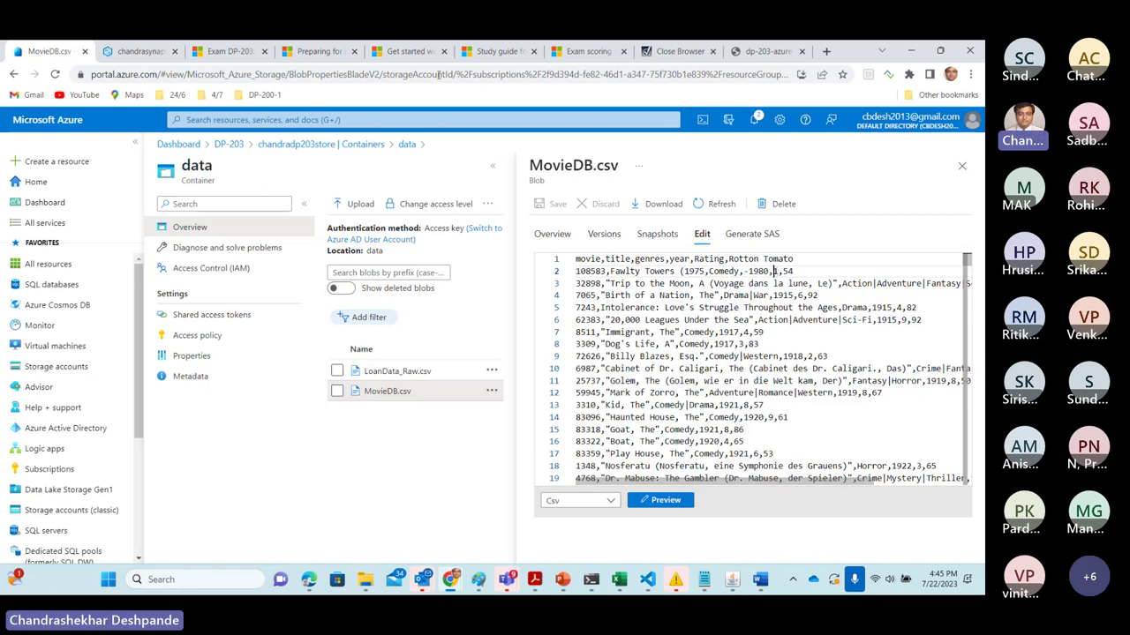
# Switch to Synapse Studio, check the Integrate resources and open the workspace's list of linked services.
pyautogui.click(144, 53)
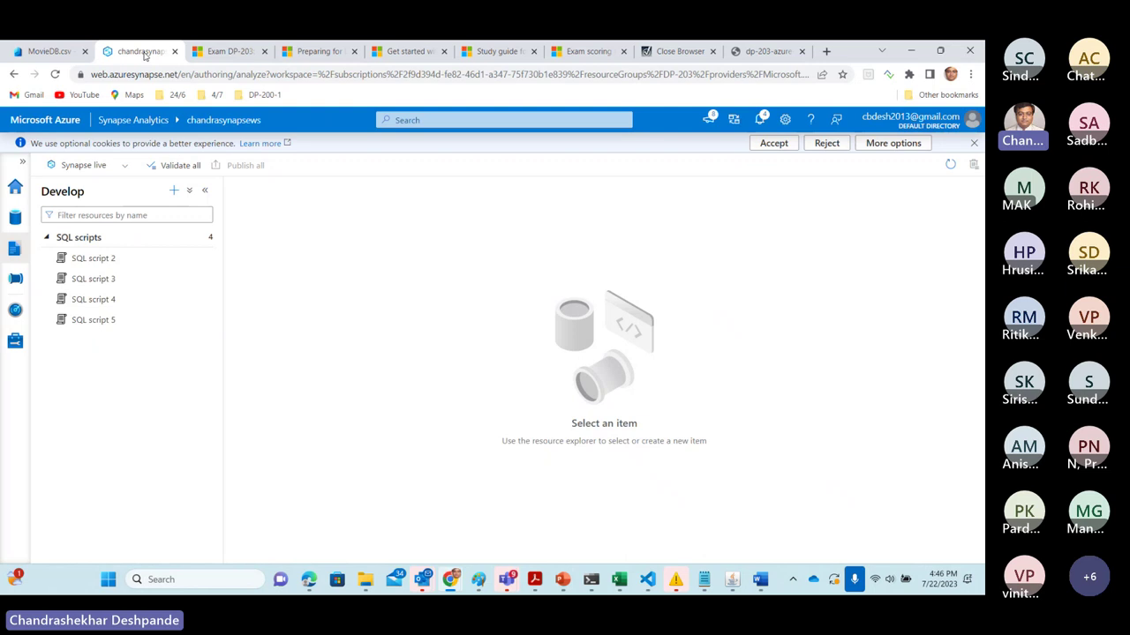
pyautogui.click(16, 280)
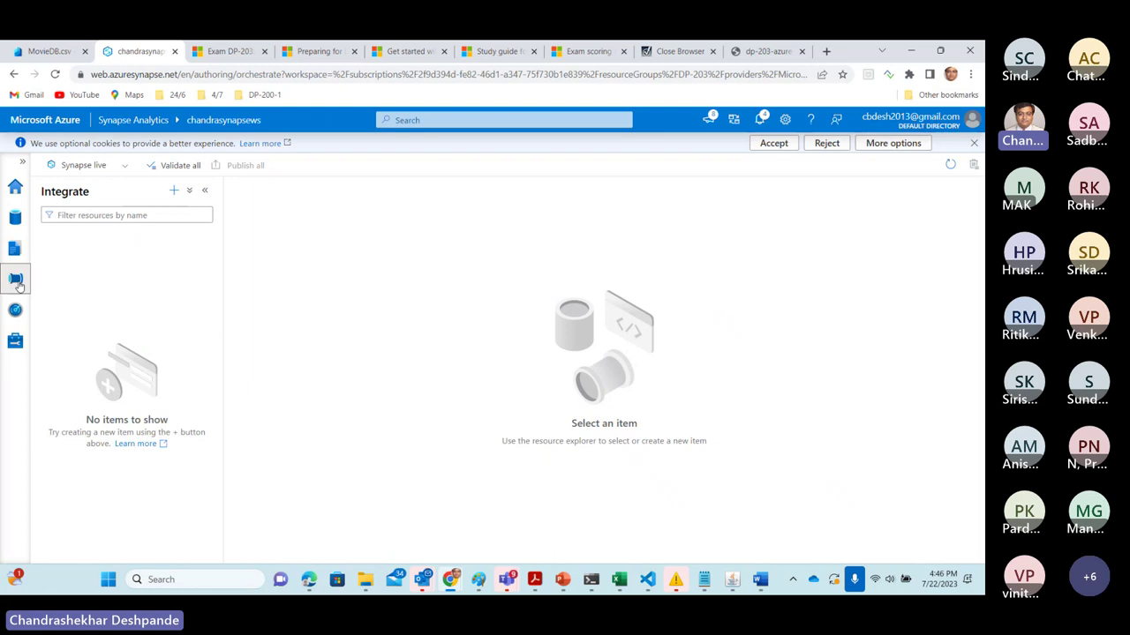
pyautogui.click(16, 345)
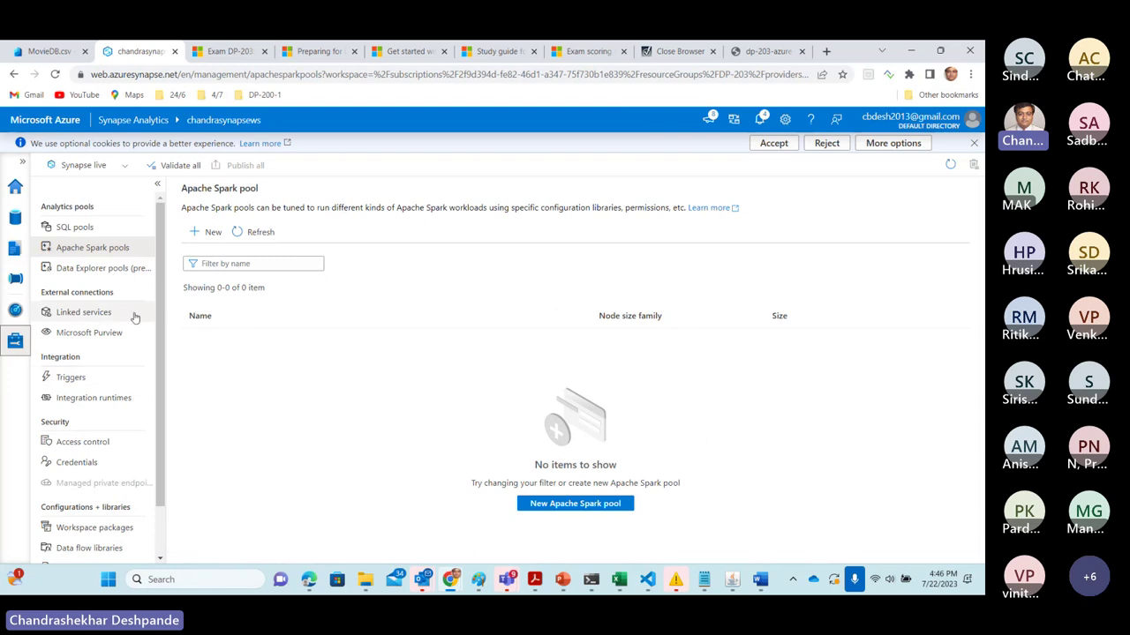
pyautogui.click(107, 313)
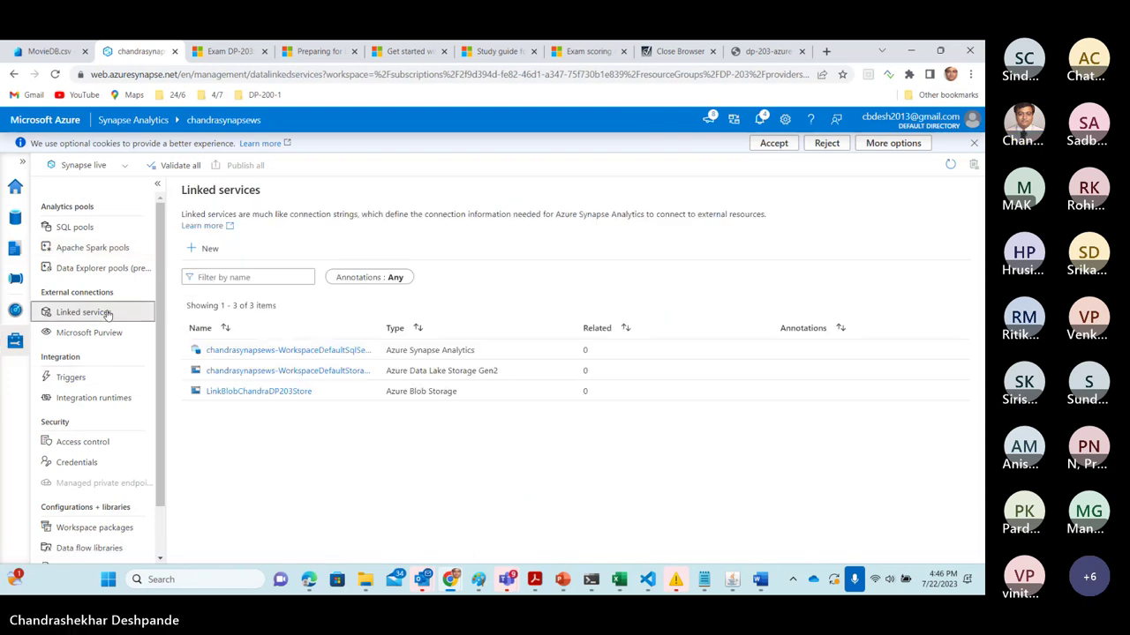
# Open the LinkBlobChandraDP203Store linked service, review its settings and test its connection.
pyautogui.click(296, 393)
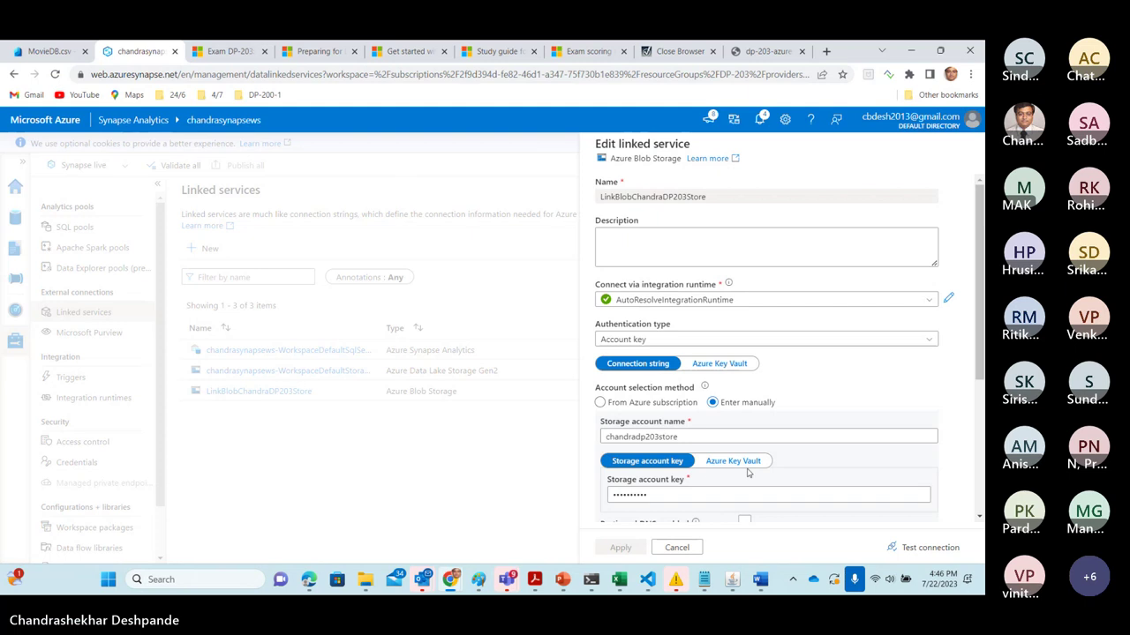
pyautogui.moveTo(980, 291); pyautogui.dragTo(981, 456)
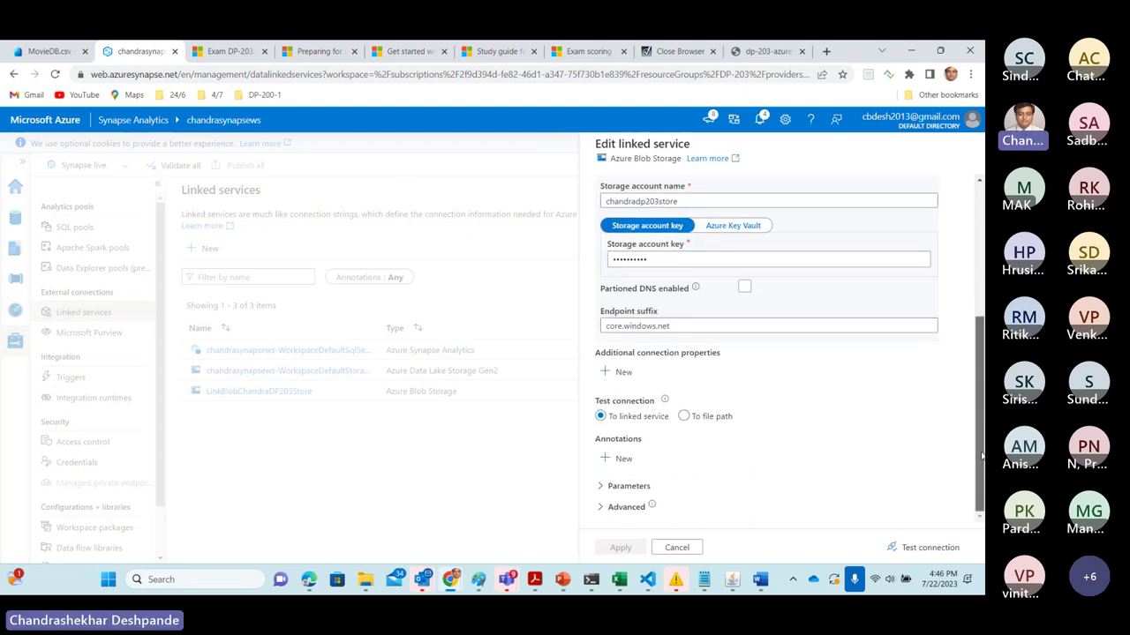
pyautogui.click(925, 548)
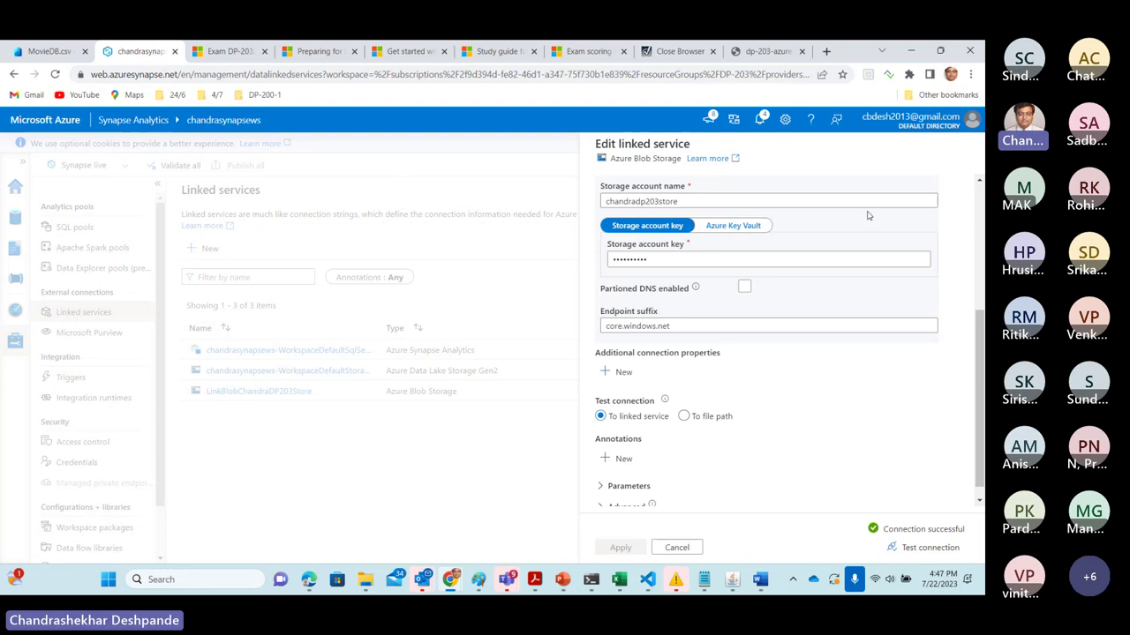
# Check the MovieDB.csv blob in the Azure portal again and close the linked service settings in Synapse Studio without changes.
pyautogui.click(45, 52)
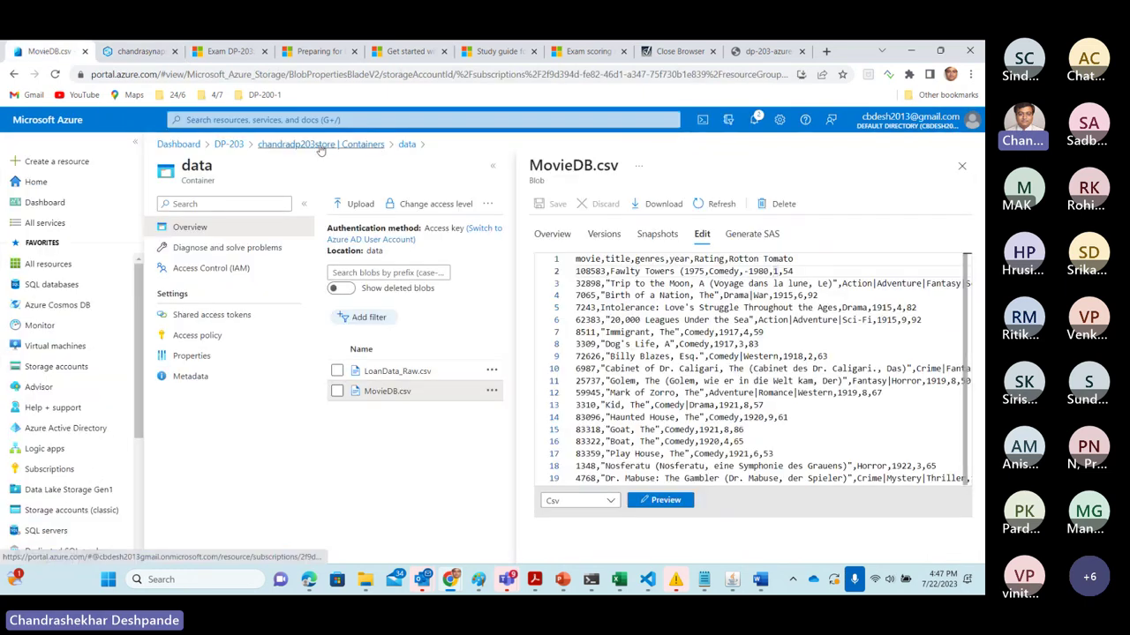
pyautogui.click(142, 53)
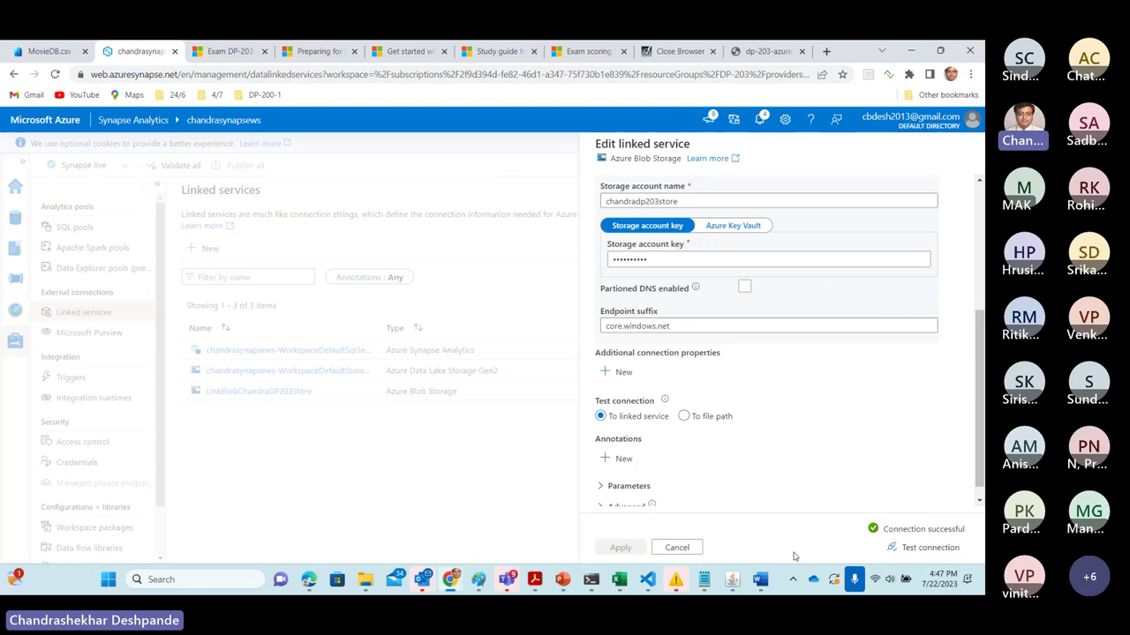
pyautogui.click(677, 548)
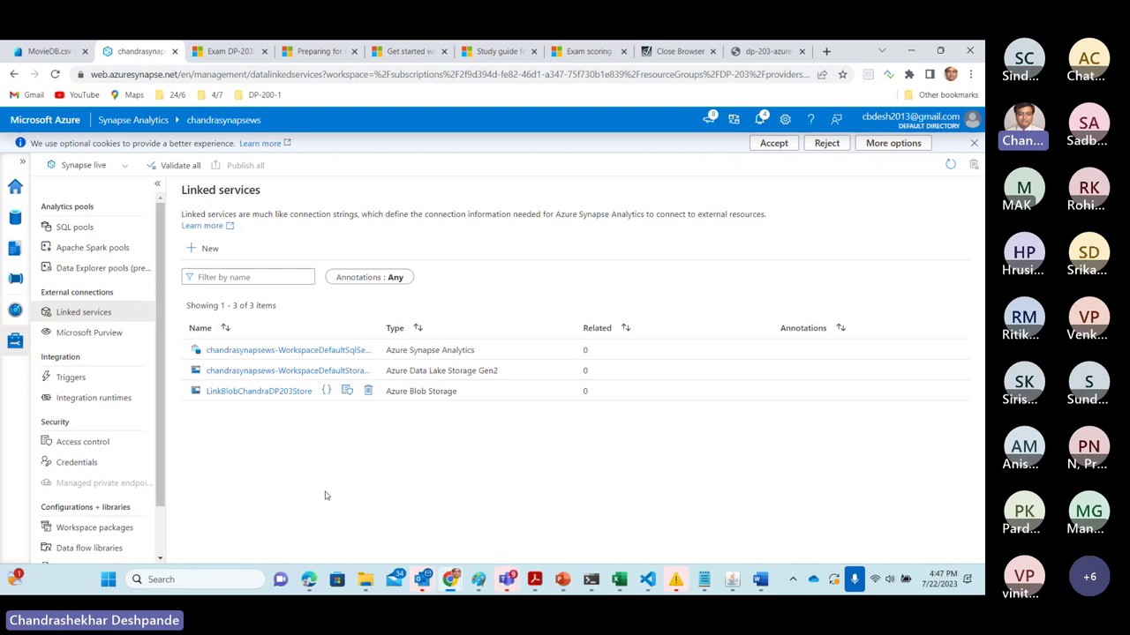
# Start a new integration dataset in the Data hub, using Azure Blob Storage as data store and DelimitedText as format.
pyautogui.click(15, 219)
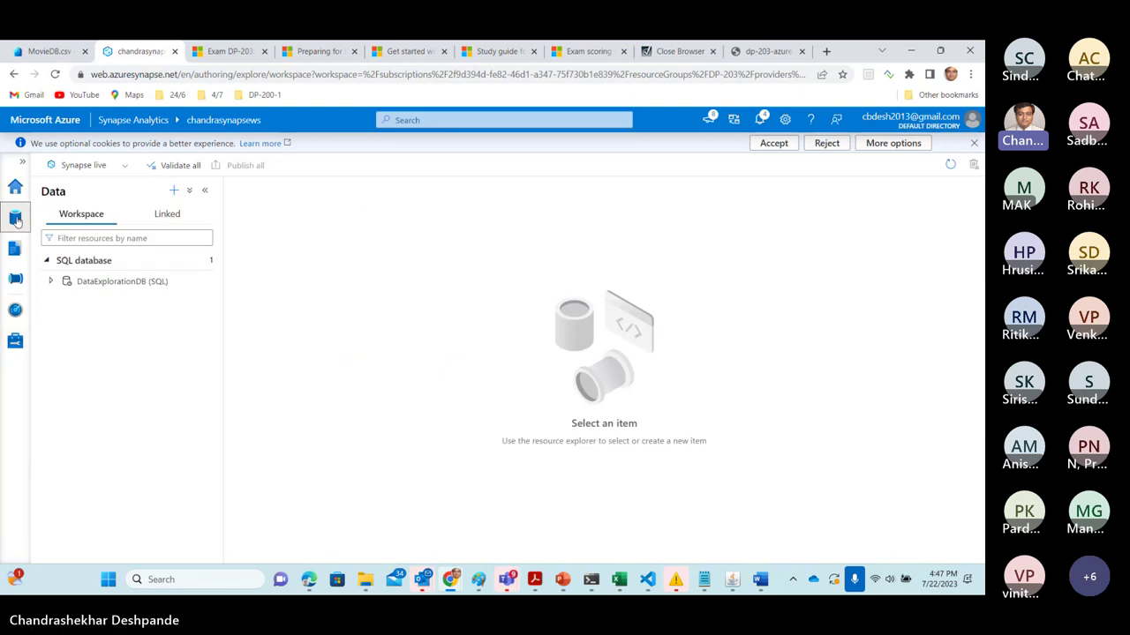
pyautogui.click(45, 259)
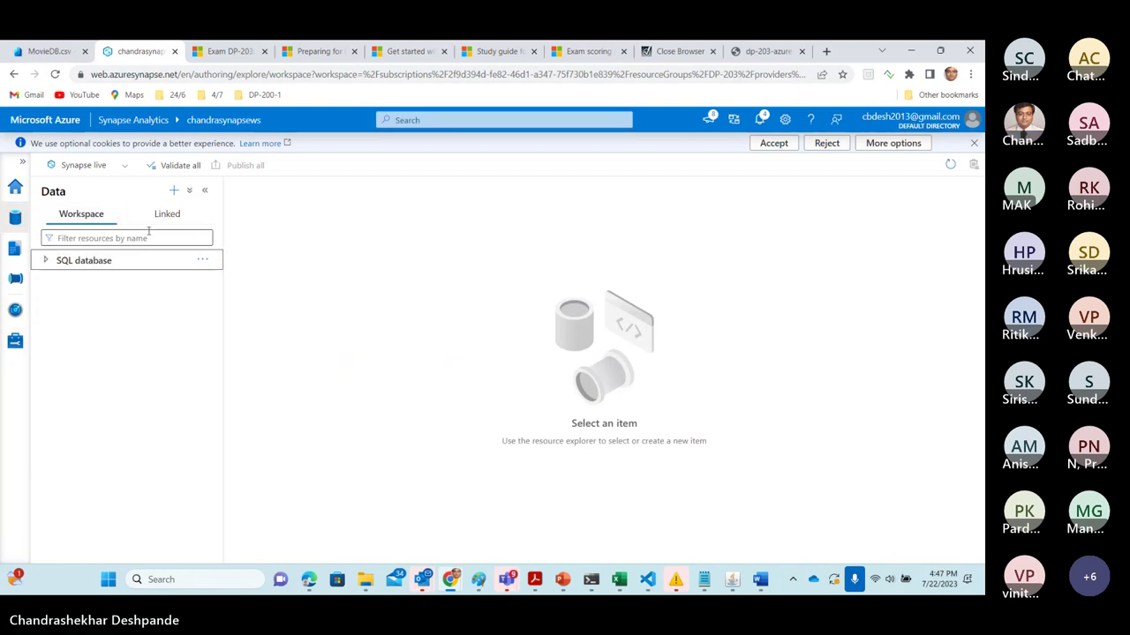
pyautogui.click(176, 191)
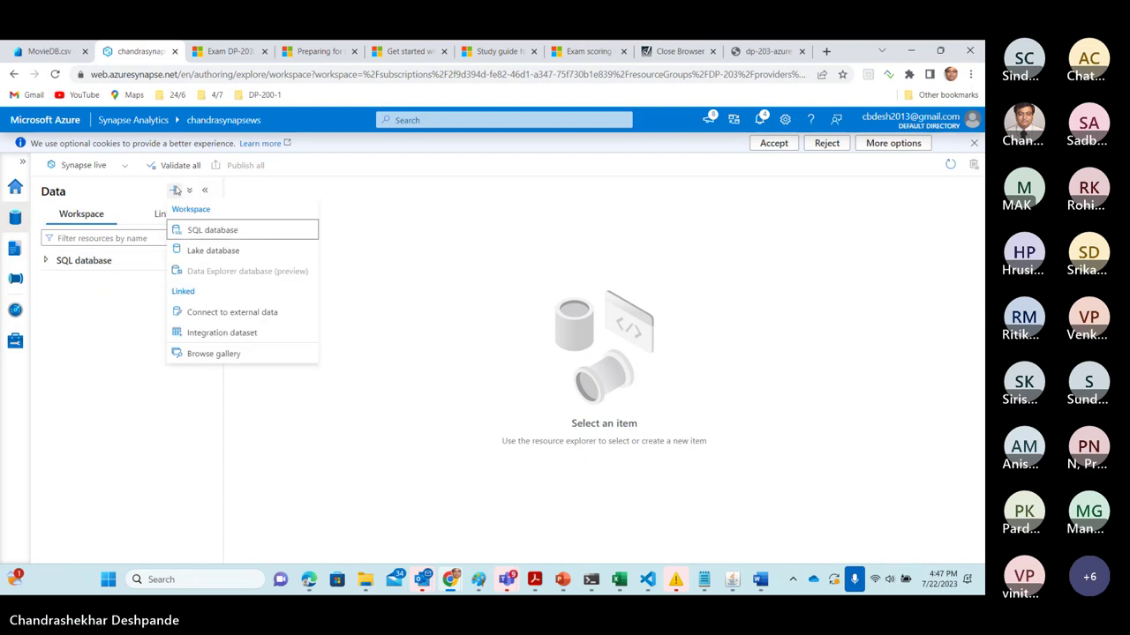
pyautogui.click(260, 340)
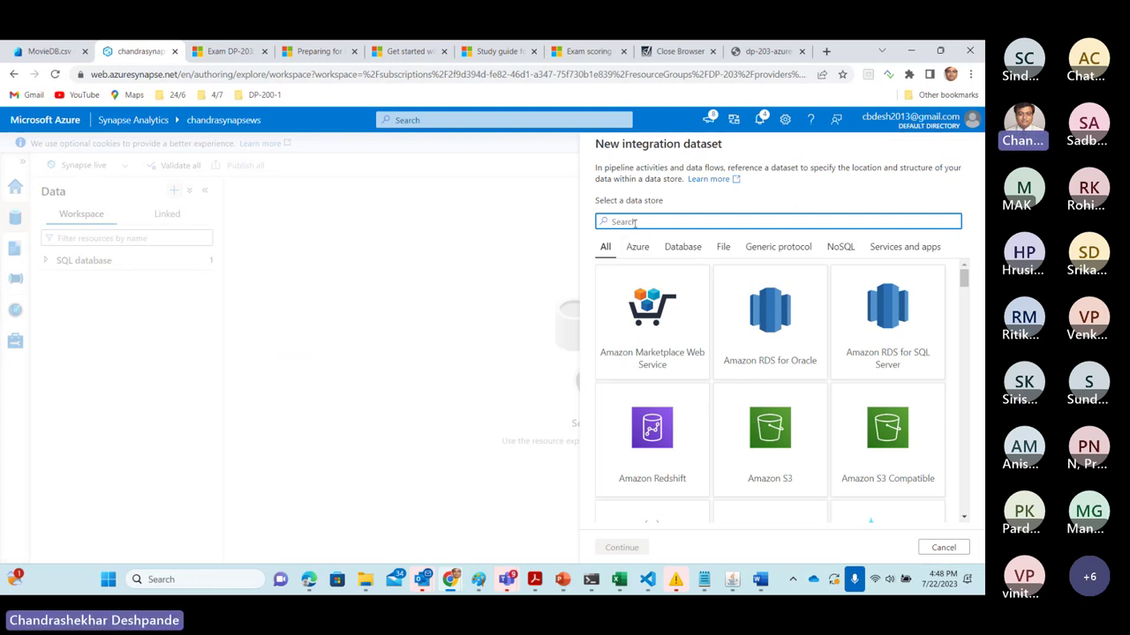
pyautogui.write('Blob')
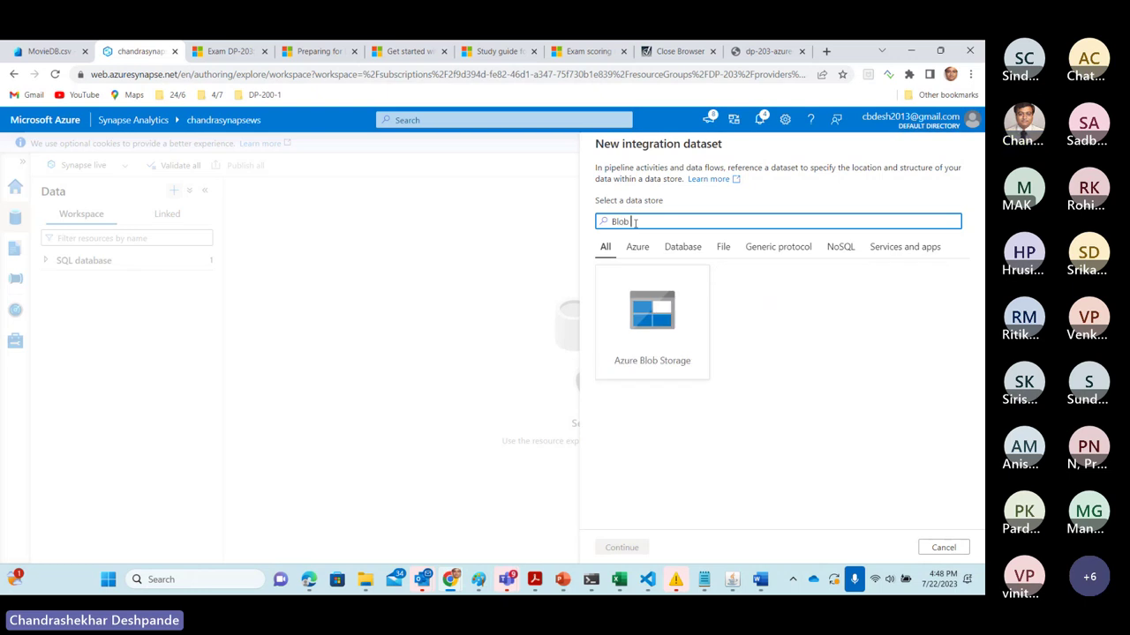
pyautogui.click(676, 361)
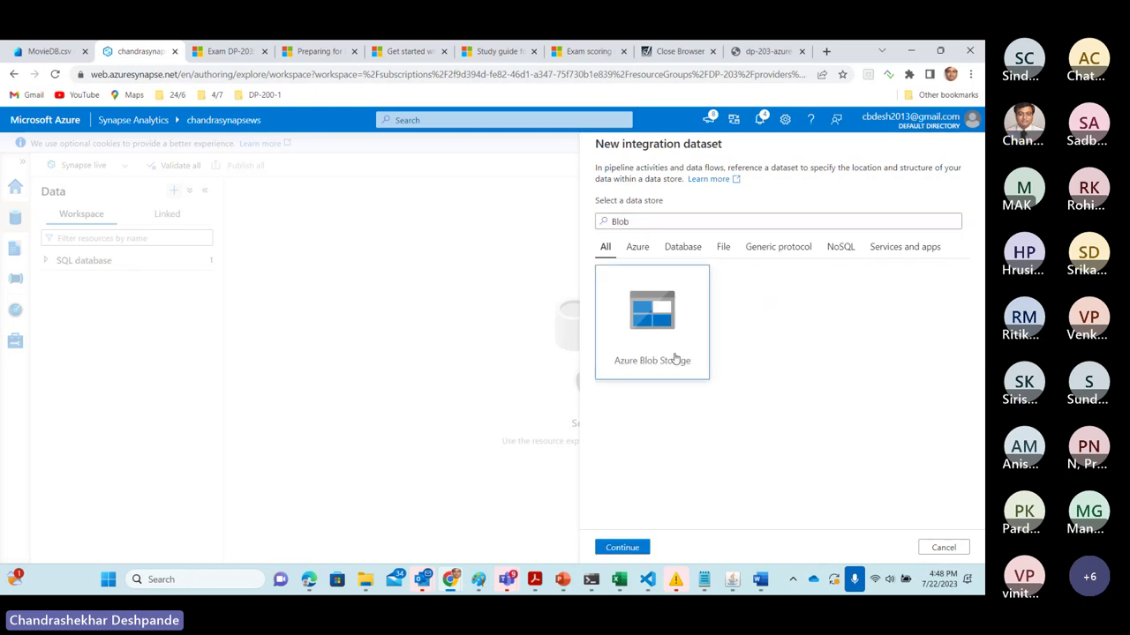
pyautogui.click(636, 548)
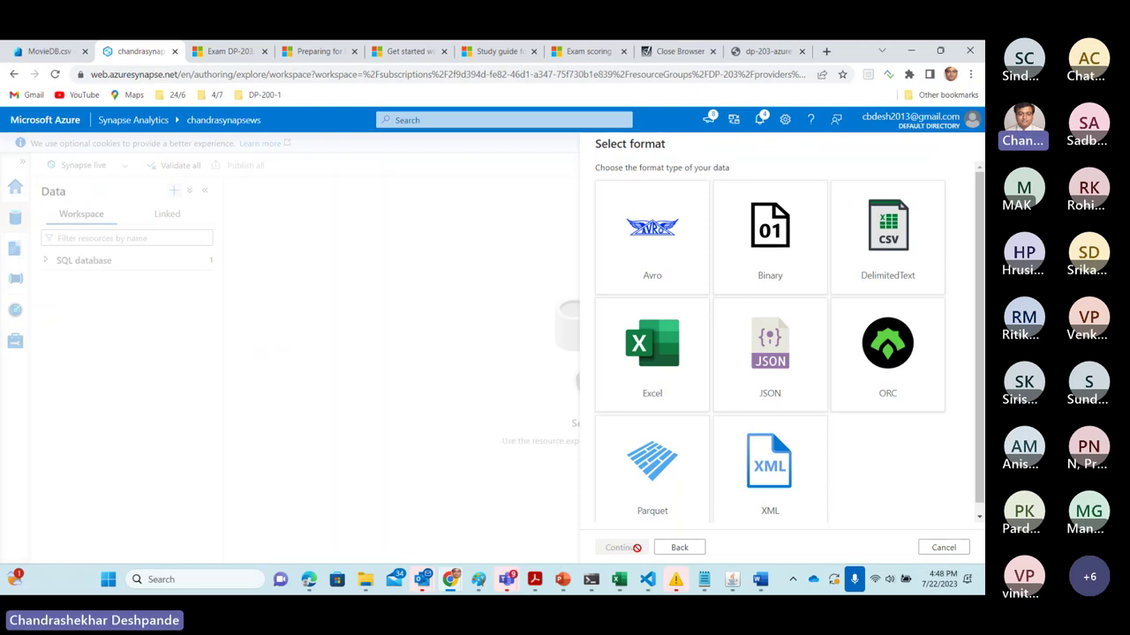
pyautogui.click(898, 269)
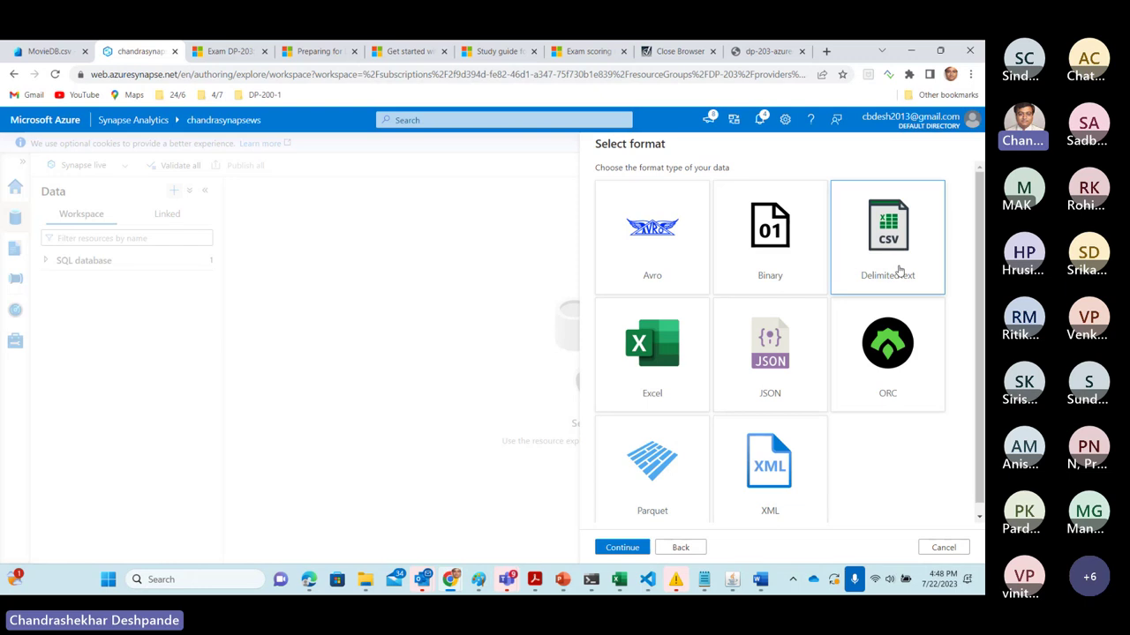
pyautogui.click(623, 548)
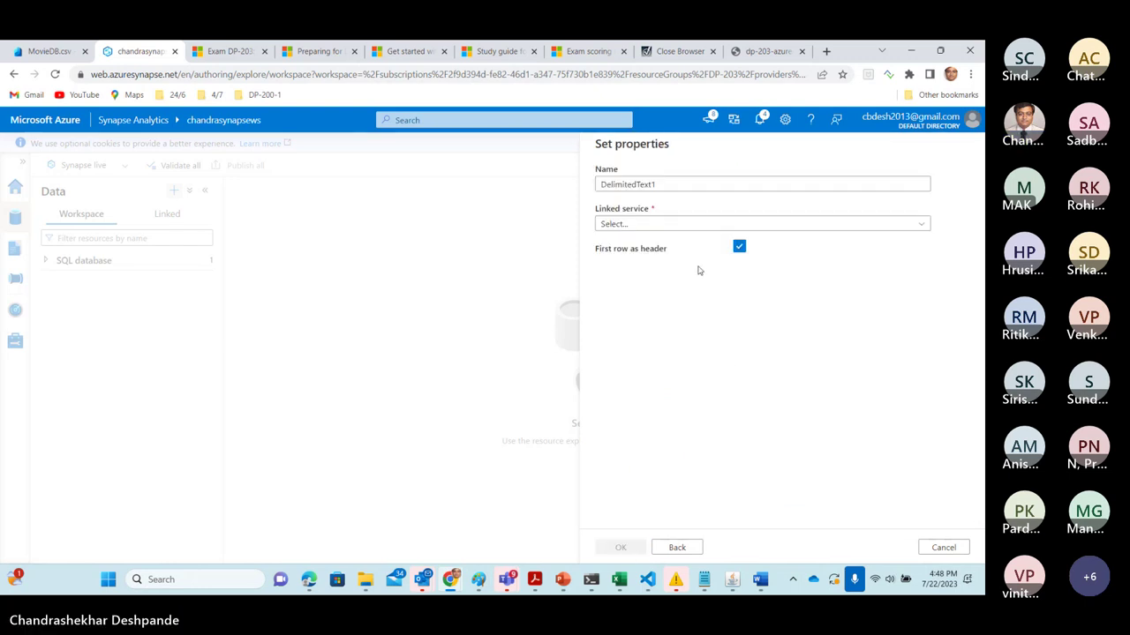
# Name the delimited text dataset DatasetMovieIN and select LinkBlobChandraDP203Store as its linked service.
pyautogui.click(674, 182)
pyautogui.moveTo(676, 182); pyautogui.dragTo(600, 184)
pyautogui.write('Data')
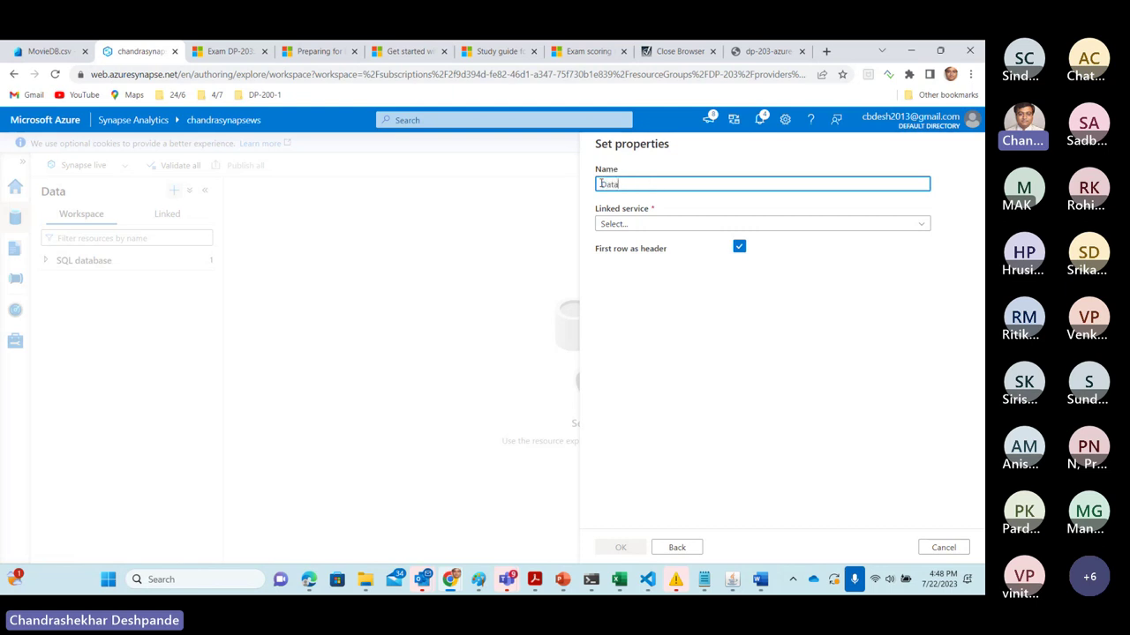
pyautogui.write('setMovieIN')
pyautogui.click(641, 225)
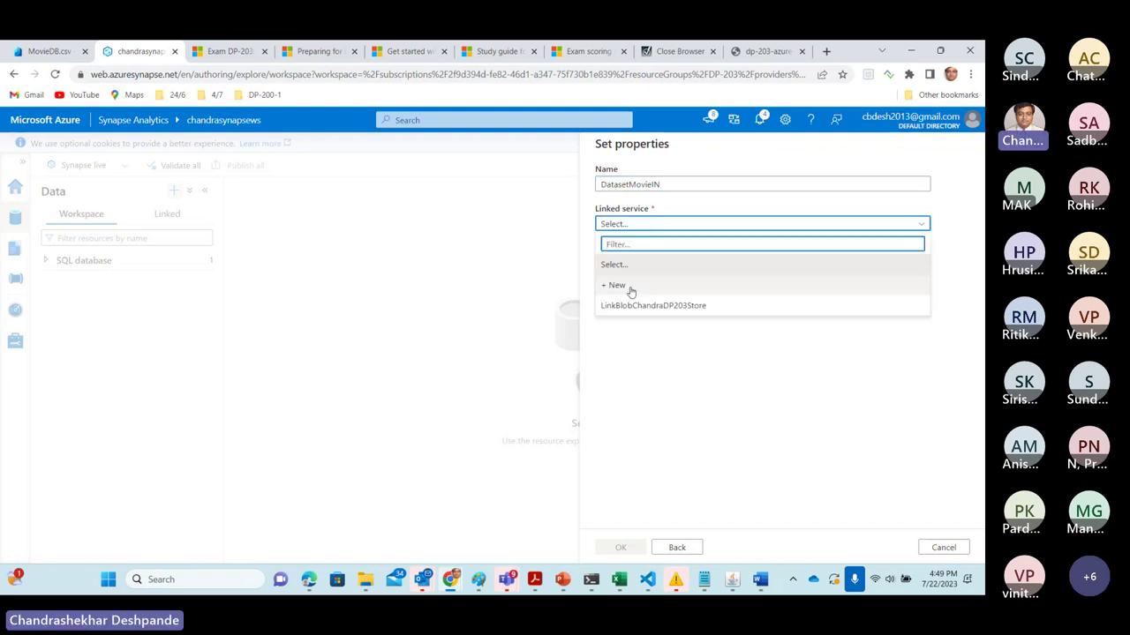
pyautogui.click(677, 309)
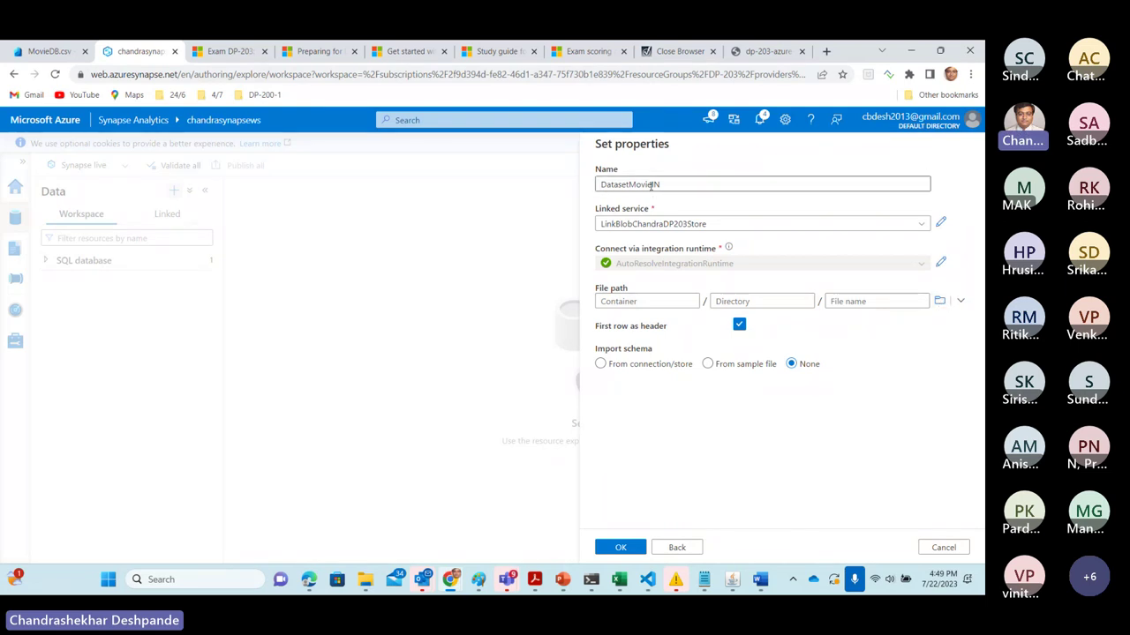
# Set the dataset's file path to MovieDB.csv in the data container and create the dataset.
pyautogui.click(939, 303)
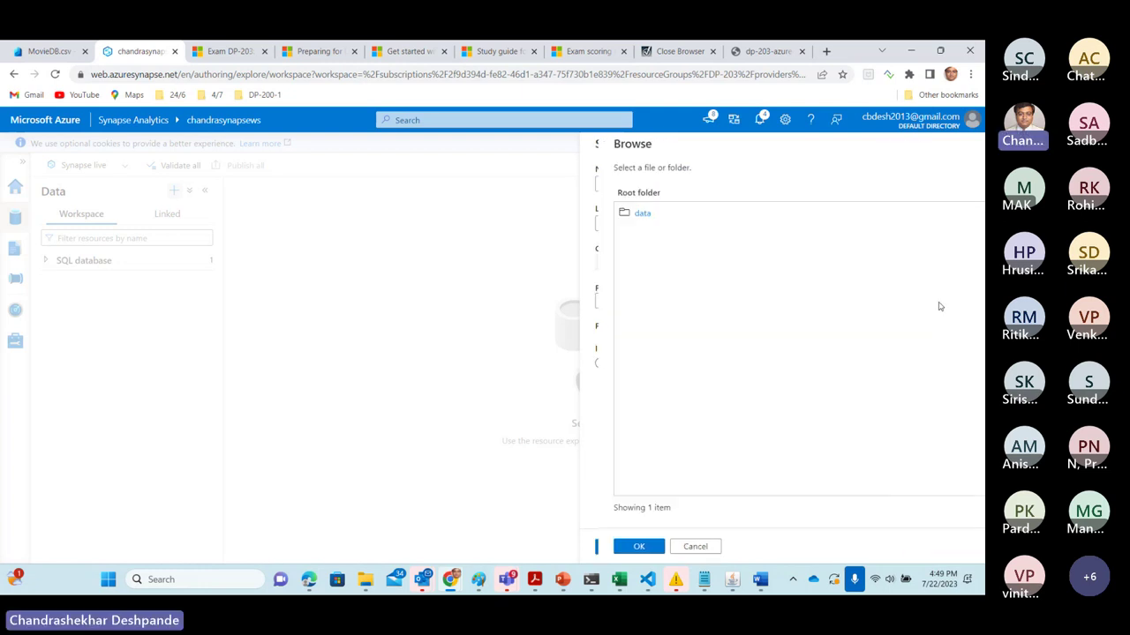
pyautogui.click(623, 215)
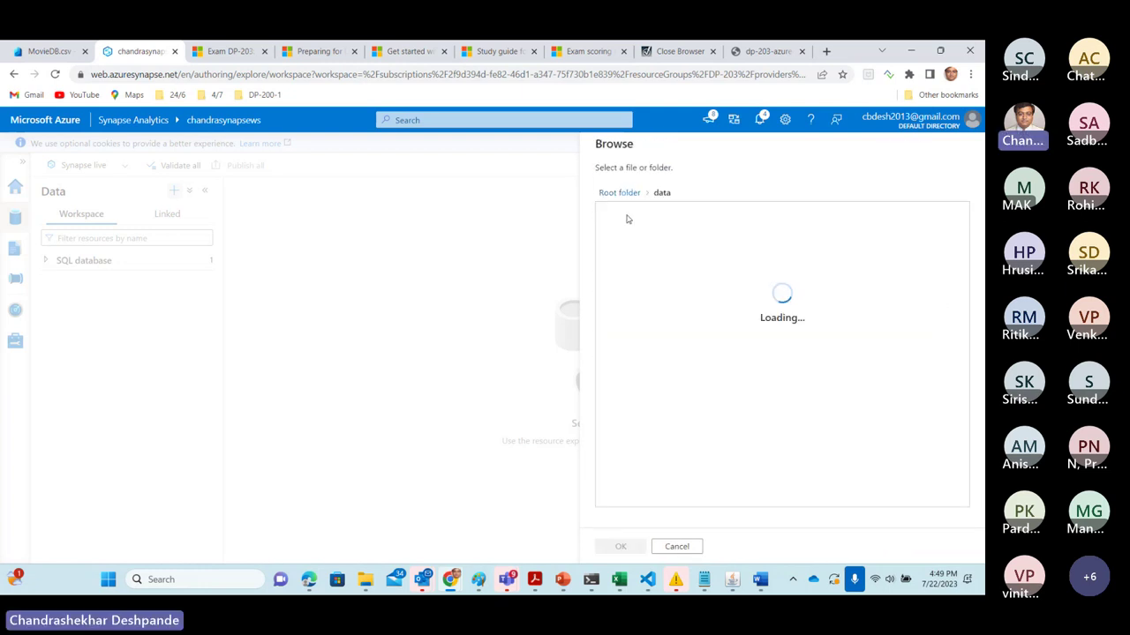
pyautogui.click(655, 241)
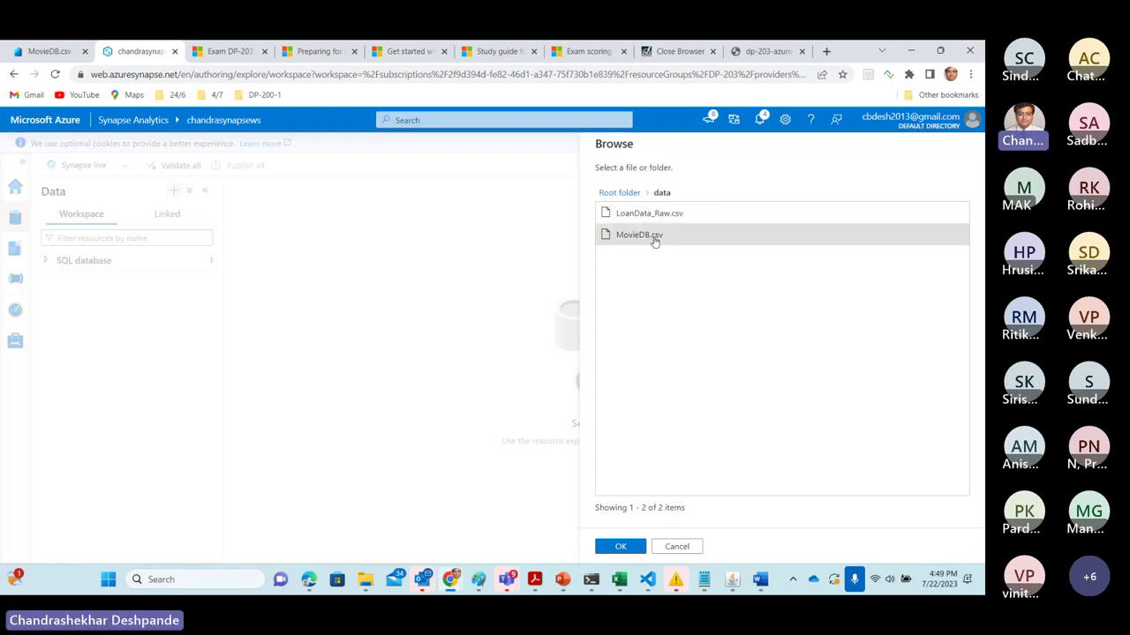
pyautogui.click(633, 547)
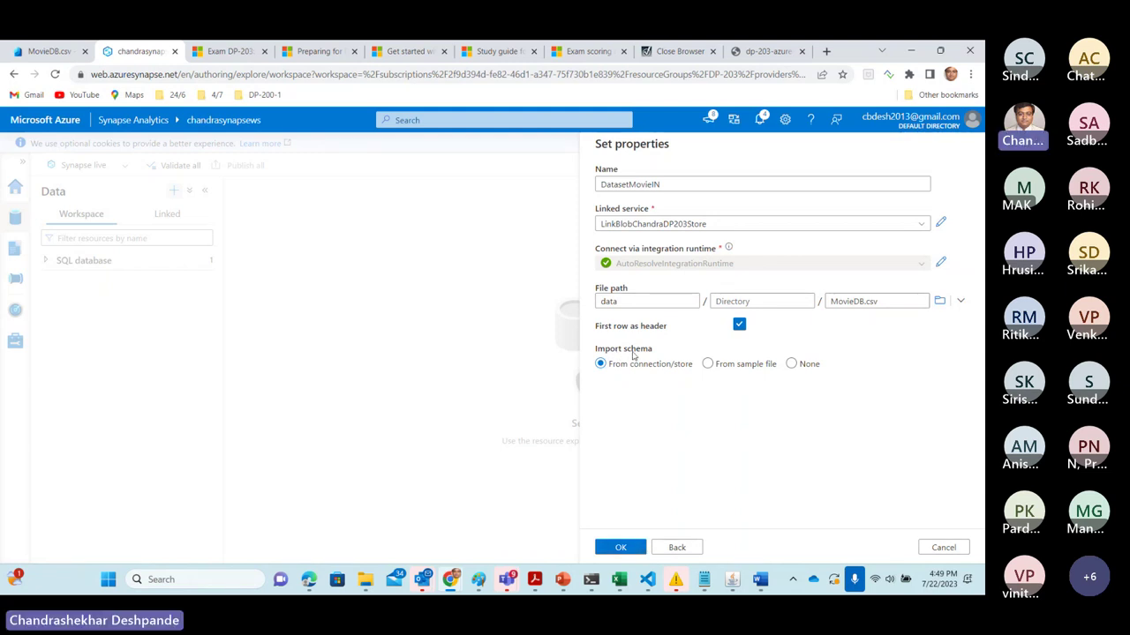
pyautogui.click(622, 548)
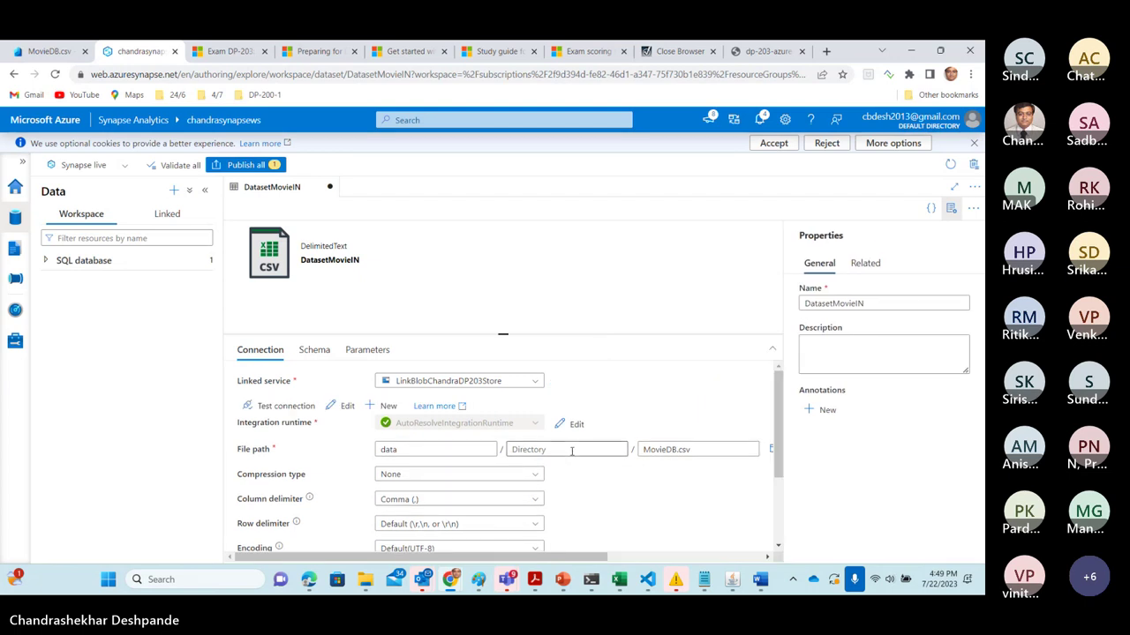
# Hide the DatasetMovieIN properties, check its file path and preview the MovieDB.csv data.
pyautogui.click(951, 208)
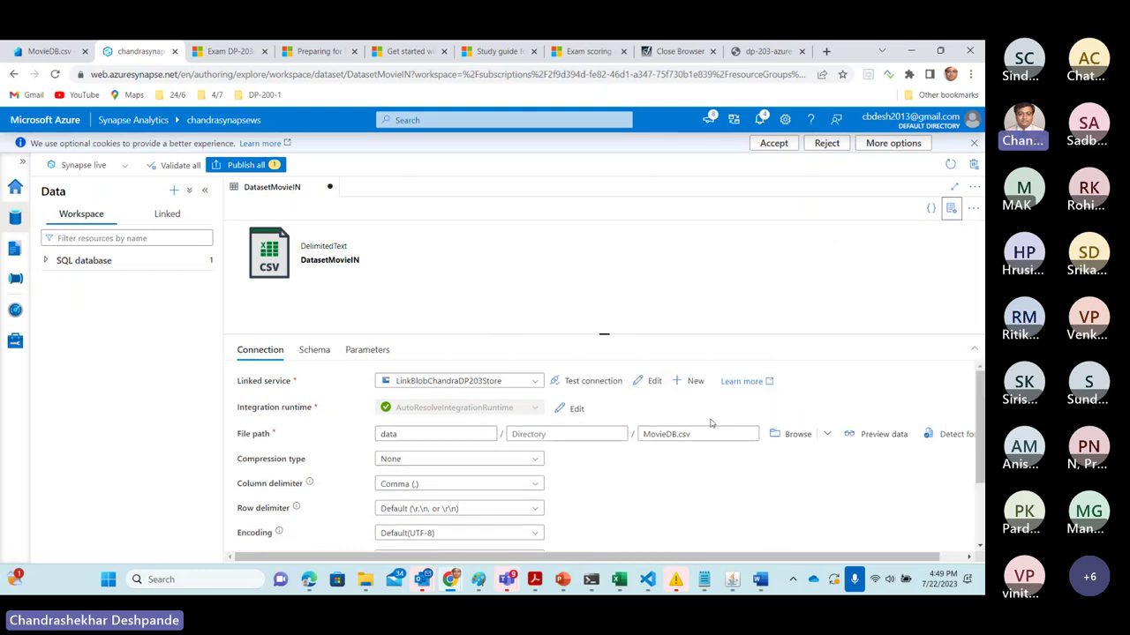
pyautogui.click(399, 434)
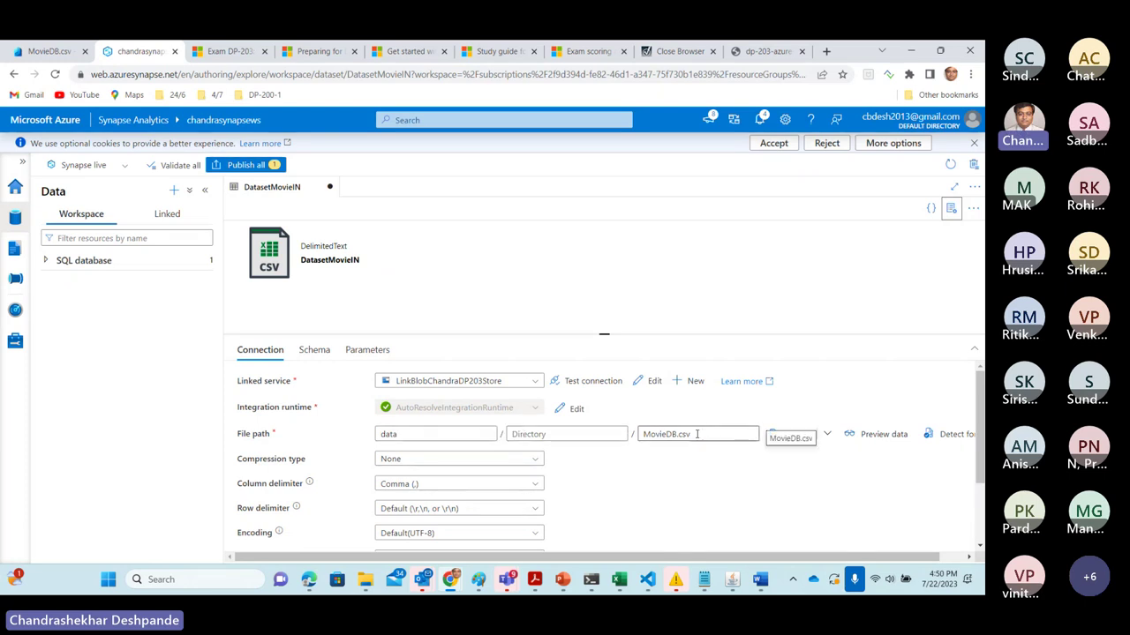
pyautogui.click(885, 439)
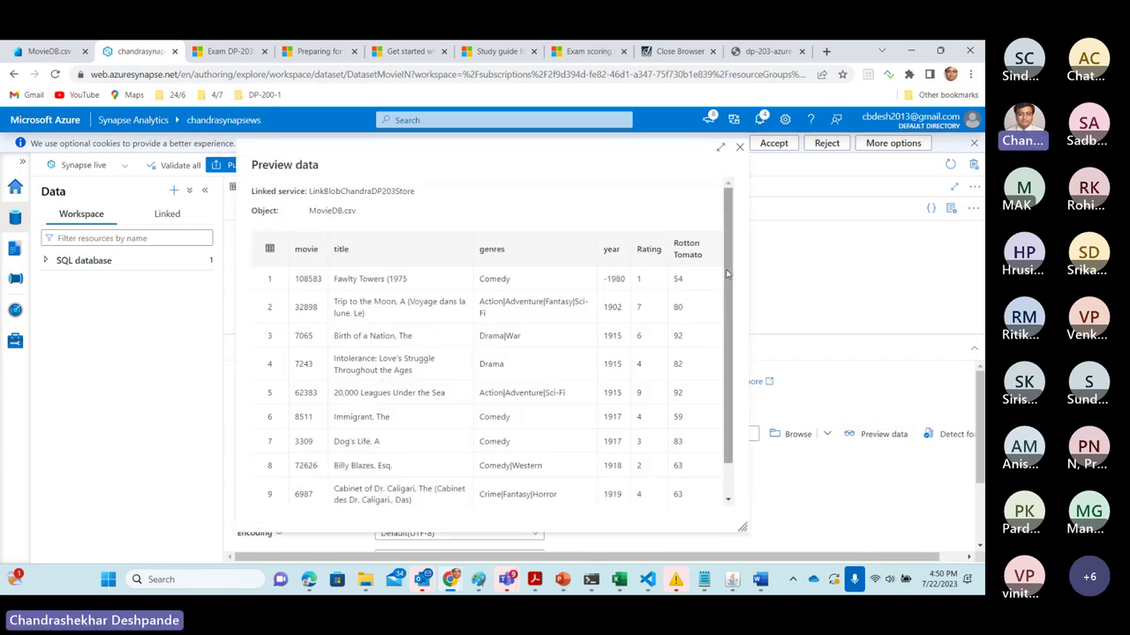
pyautogui.scroll(-2, 741, 353)
pyautogui.scroll(2, 741, 352)
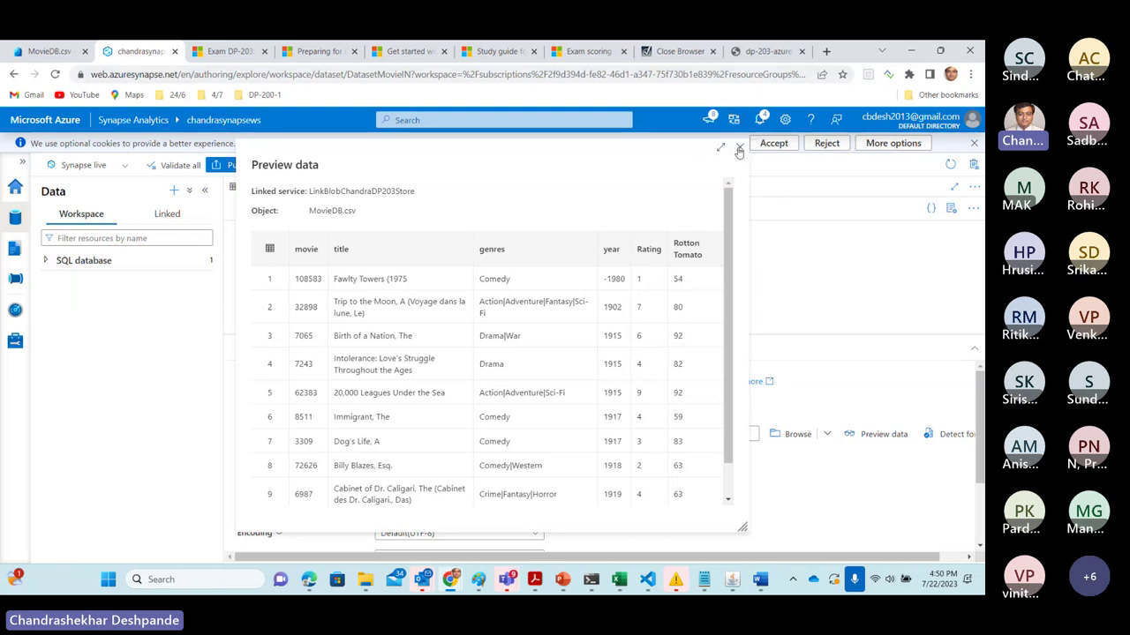
pyautogui.click(739, 151)
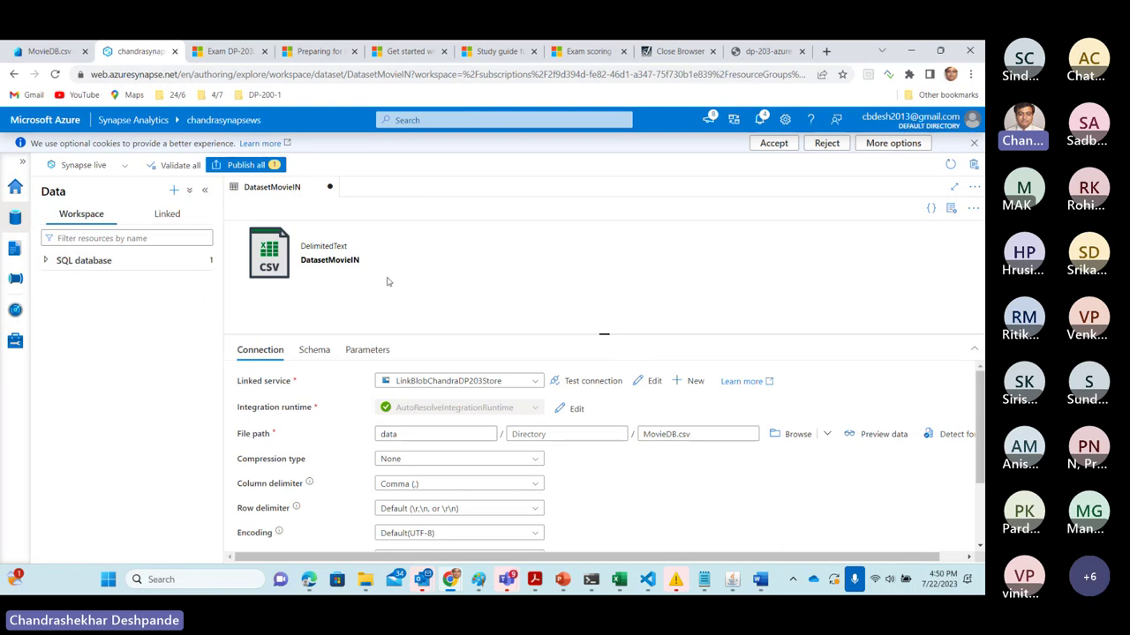
# Start a second integration dataset, using Azure Blob Storage as data store and JSON as format.
pyautogui.click(174, 193)
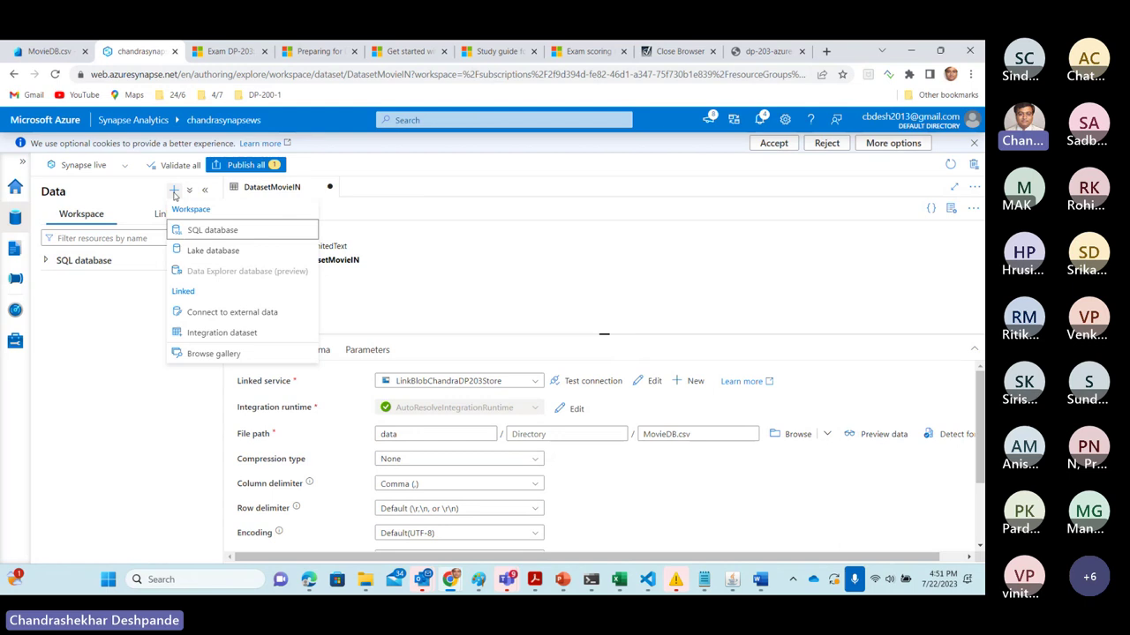
pyautogui.click(222, 333)
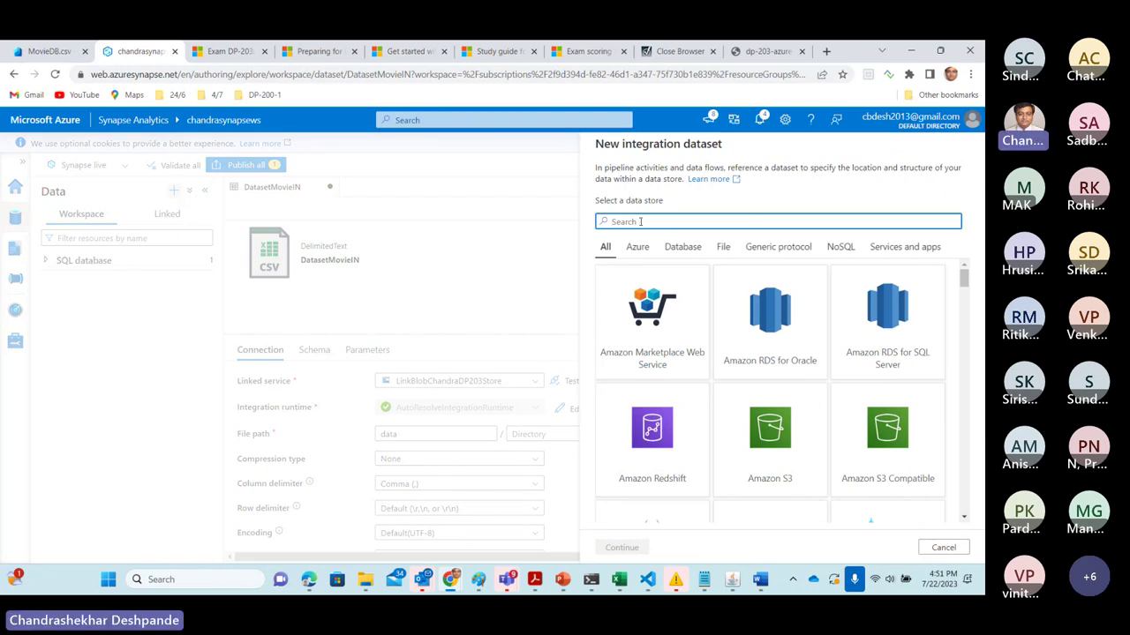
pyautogui.write('blob')
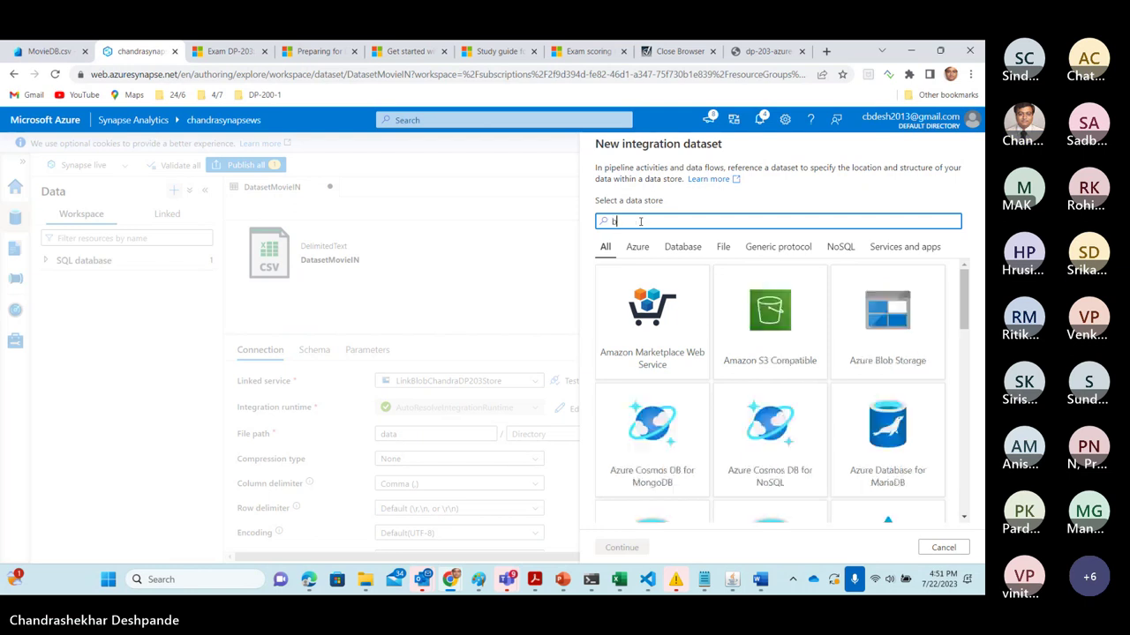
pyautogui.click(658, 343)
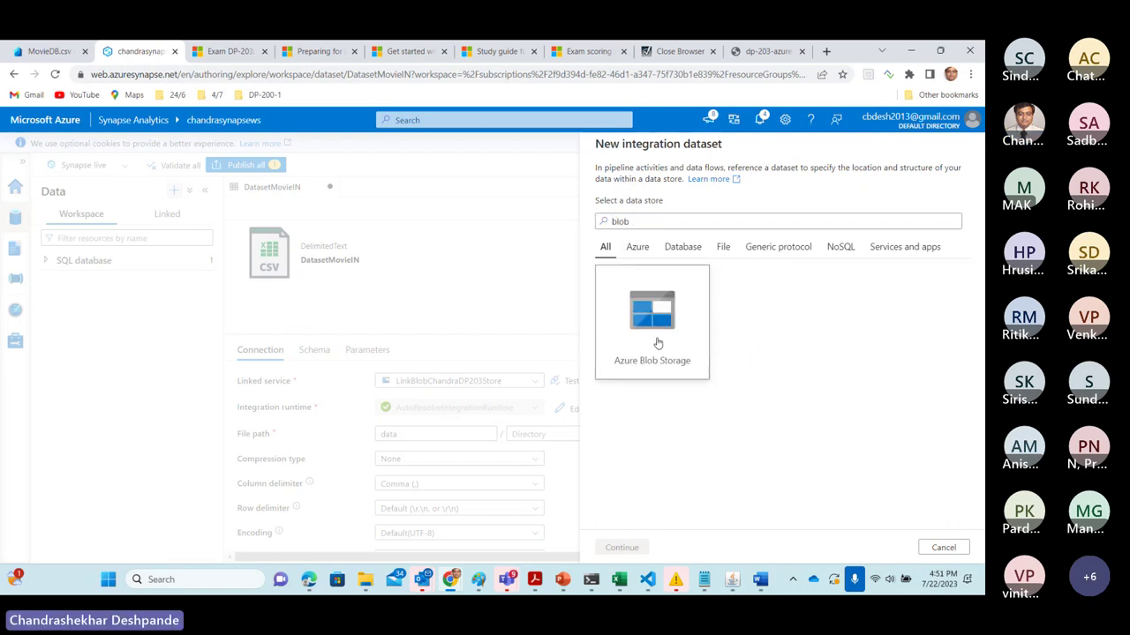
pyautogui.click(622, 548)
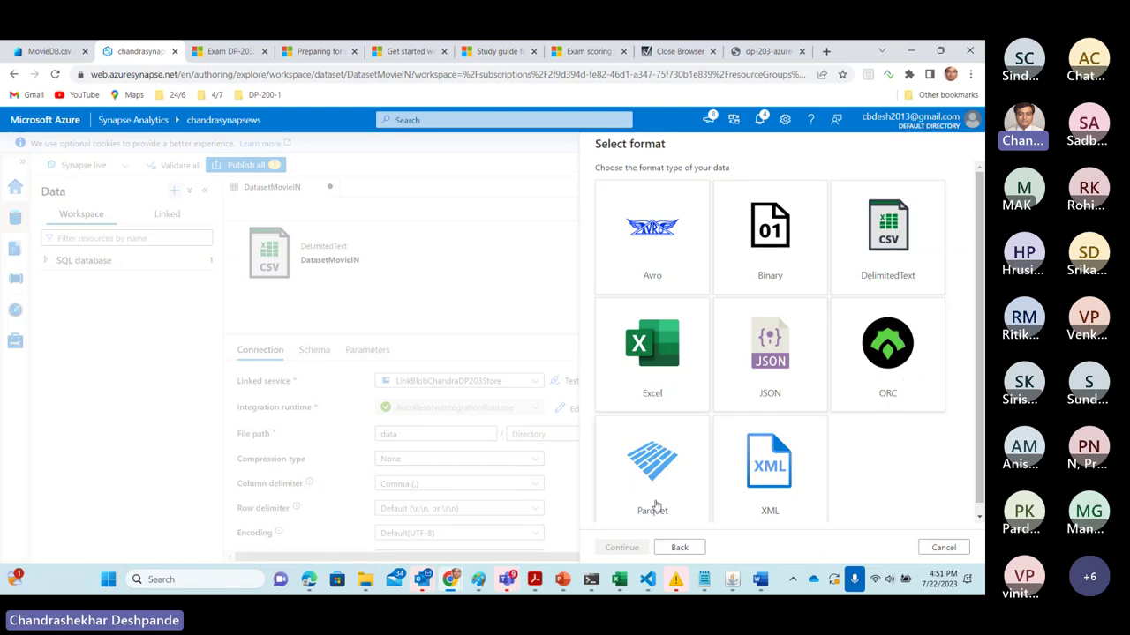
pyautogui.click(796, 381)
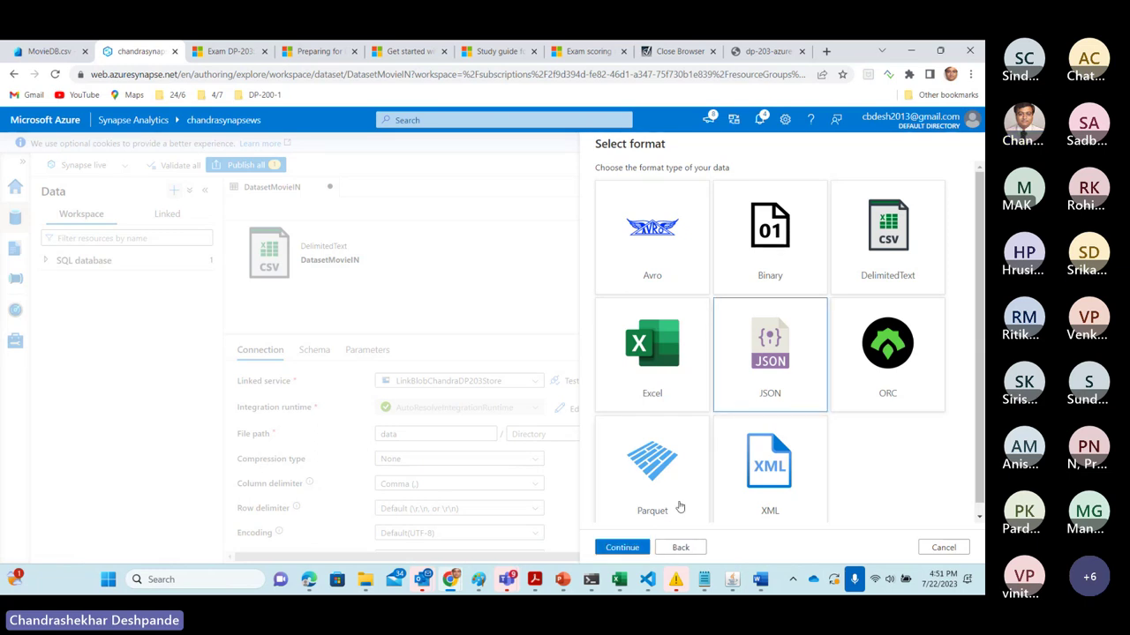
pyautogui.click(624, 547)
# Name the JSON dataset DatasetAggMovieOUT and select LinkBlobChandraDP203Store as its linked service.
pyautogui.click(605, 184)
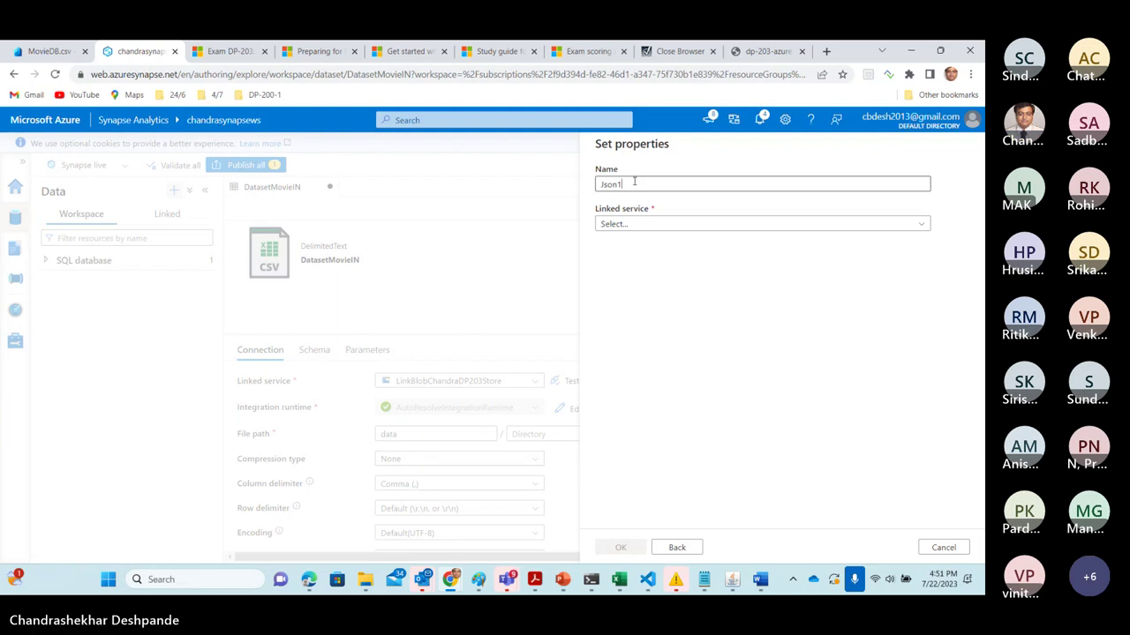
pyautogui.doubleClick(604, 183)
pyautogui.write('Dat')
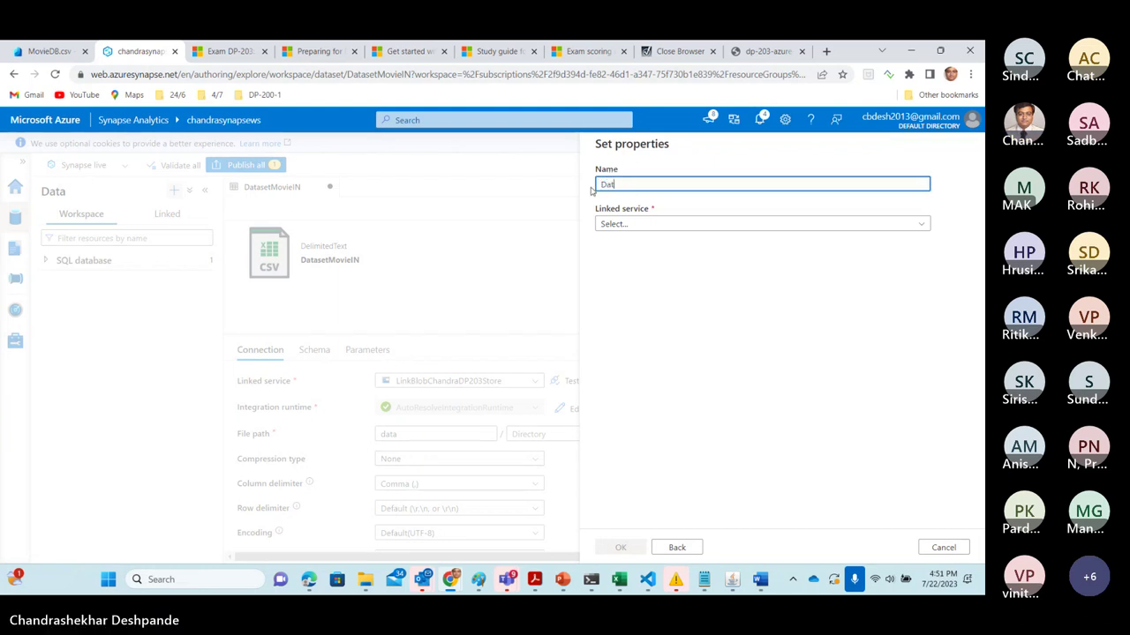
pyautogui.write('asetAggMo')
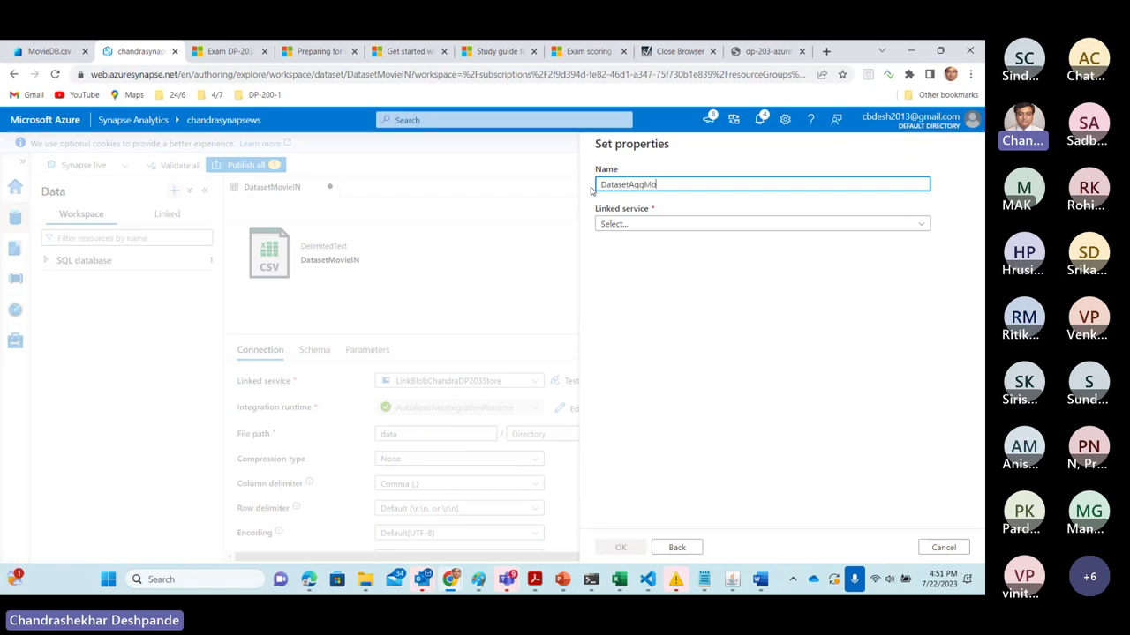
pyautogui.write('vieOUT')
pyautogui.click(690, 228)
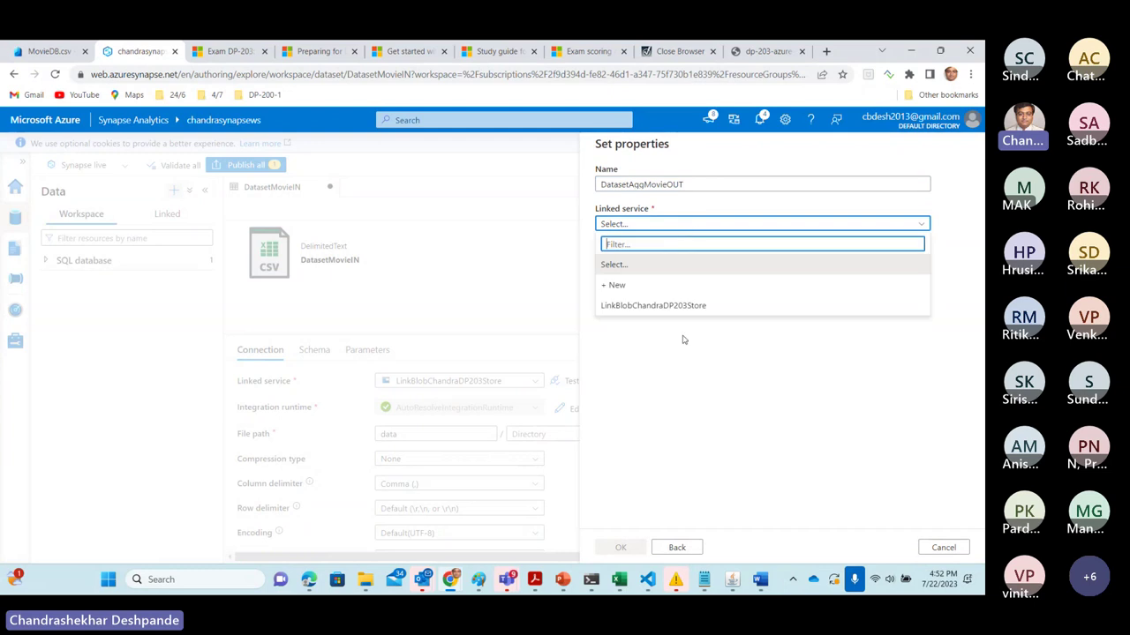
pyautogui.click(635, 306)
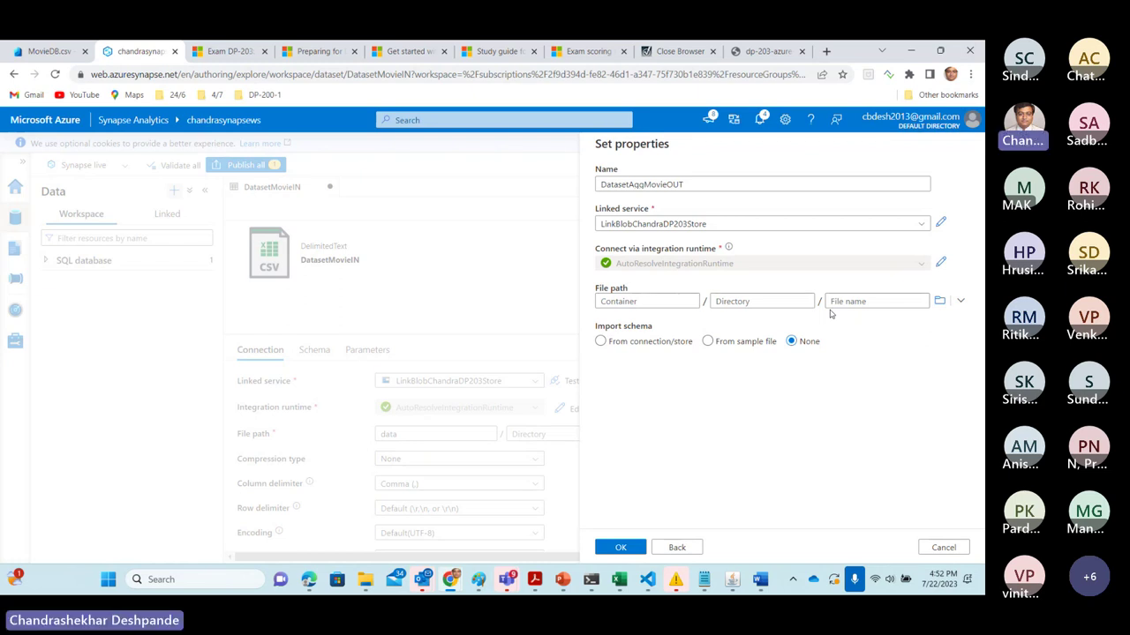
# Set the JSON dataset's file path to a file named Aggre.json in the data container.
pyautogui.click(941, 303)
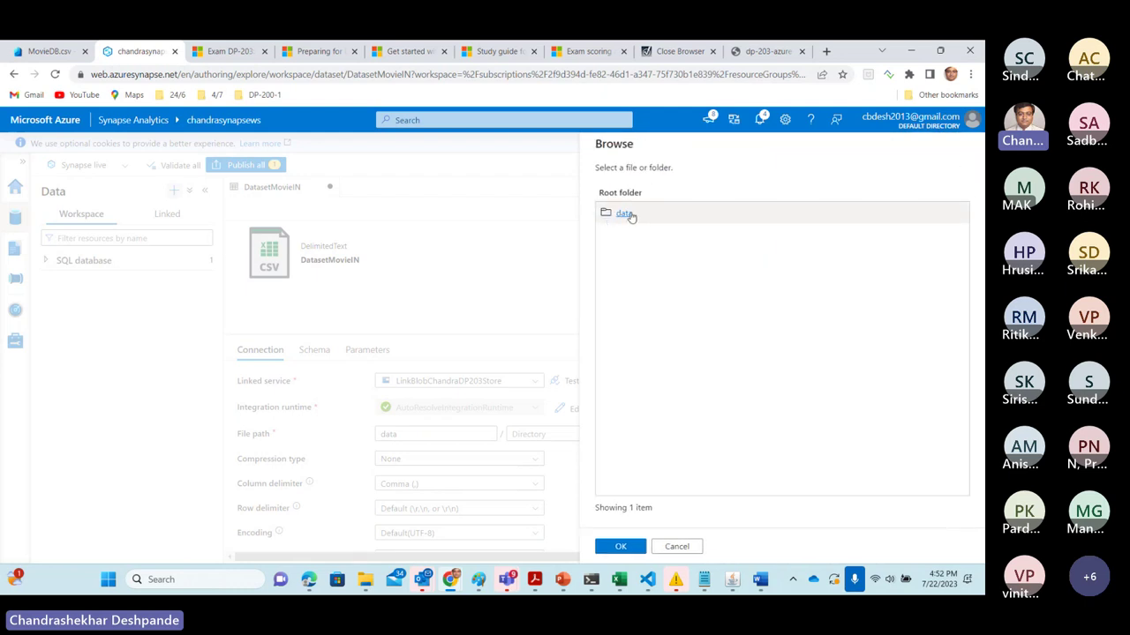
pyautogui.click(628, 214)
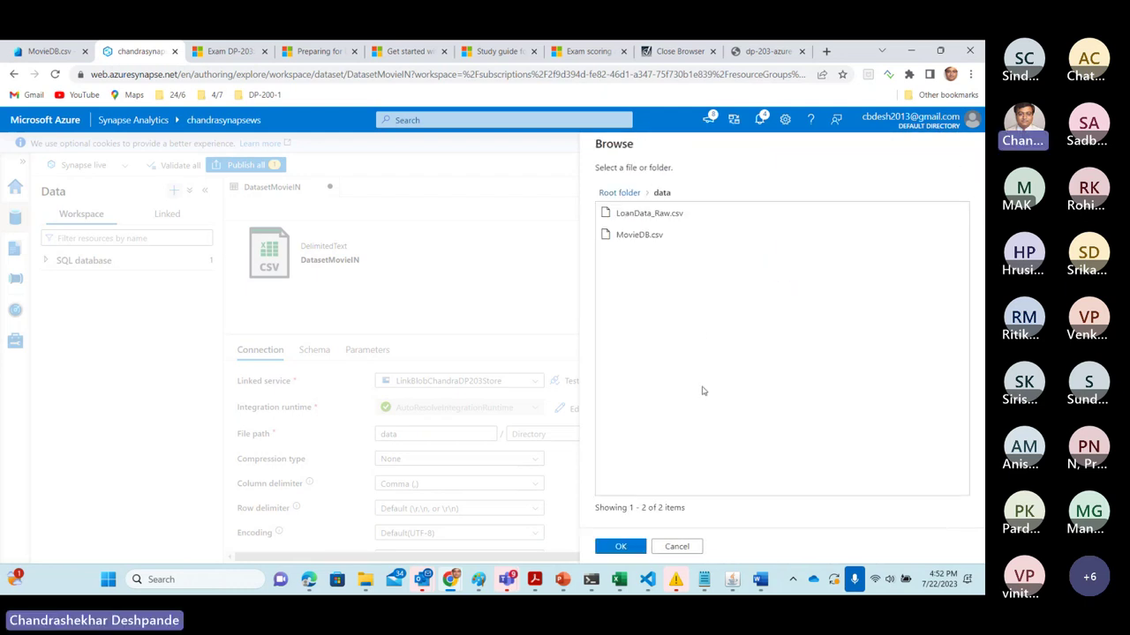
pyautogui.click(651, 215)
pyautogui.click(620, 547)
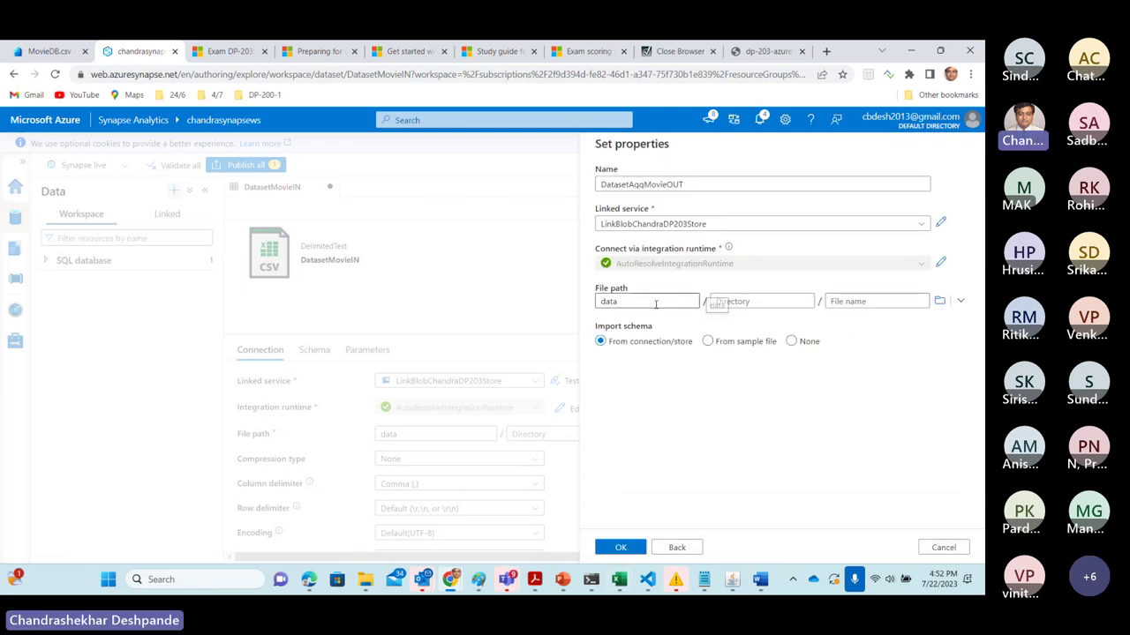
pyautogui.click(852, 301)
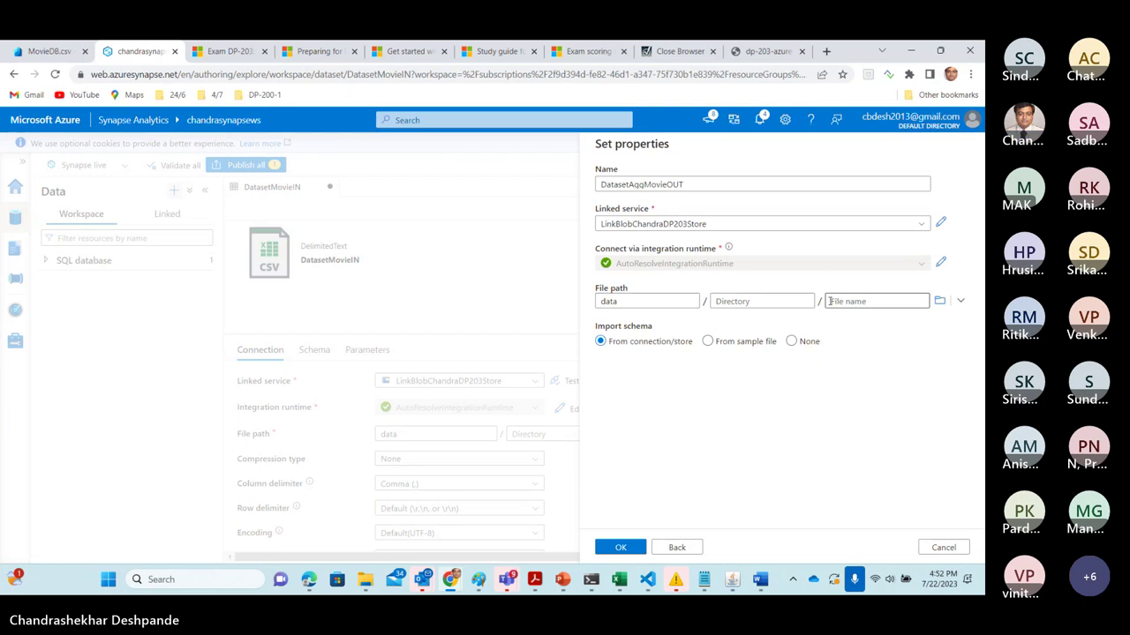
pyautogui.click(830, 301)
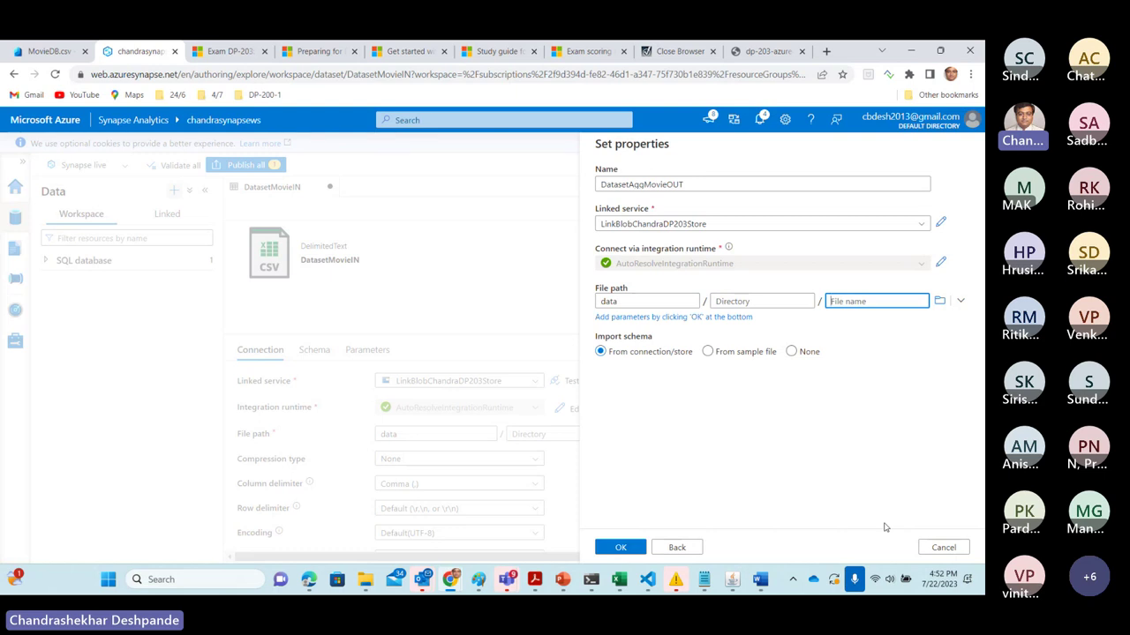
pyautogui.write('Aggre.json')
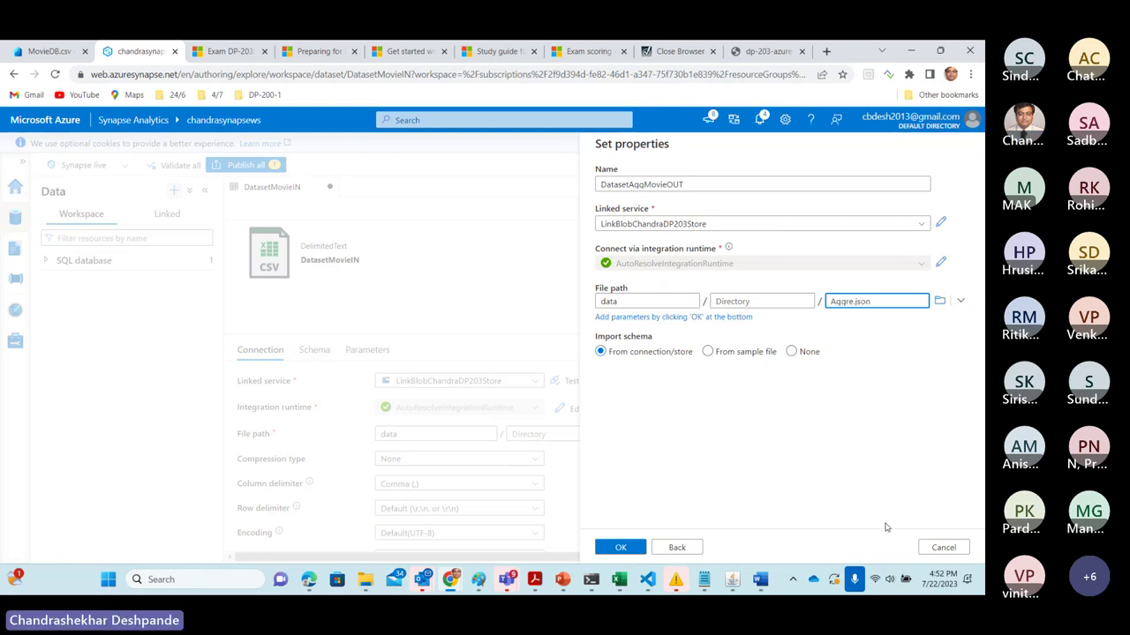
pyautogui.click(793, 451)
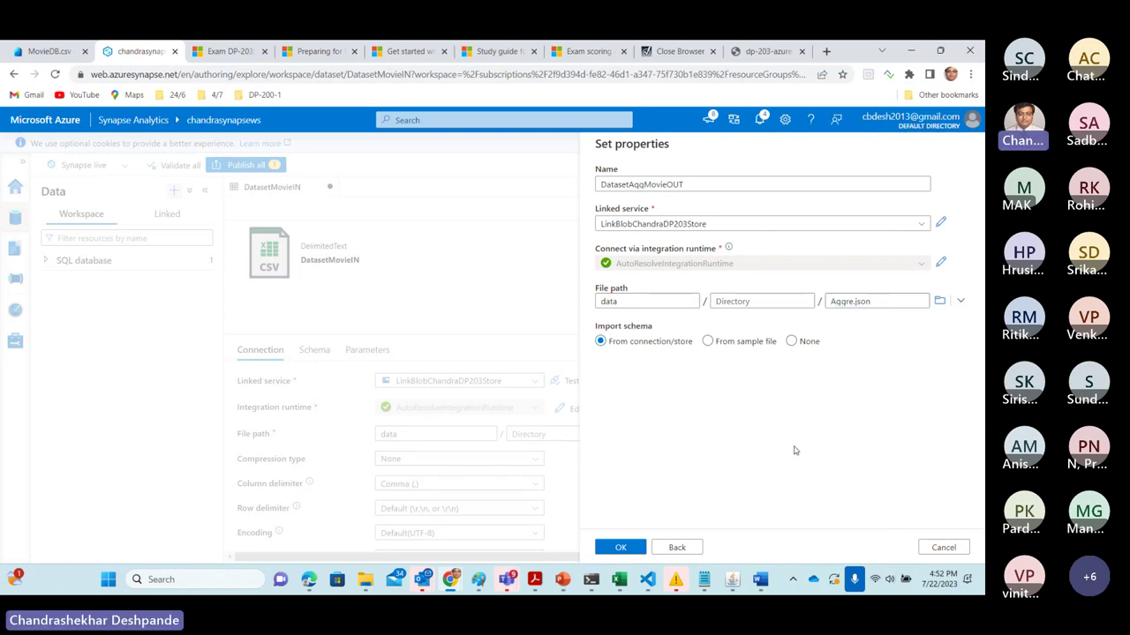
pyautogui.click(866, 304)
# Create the JSON dataset with schema import set to None and publish both new datasets.
pyautogui.click(791, 341)
pyautogui.click(620, 548)
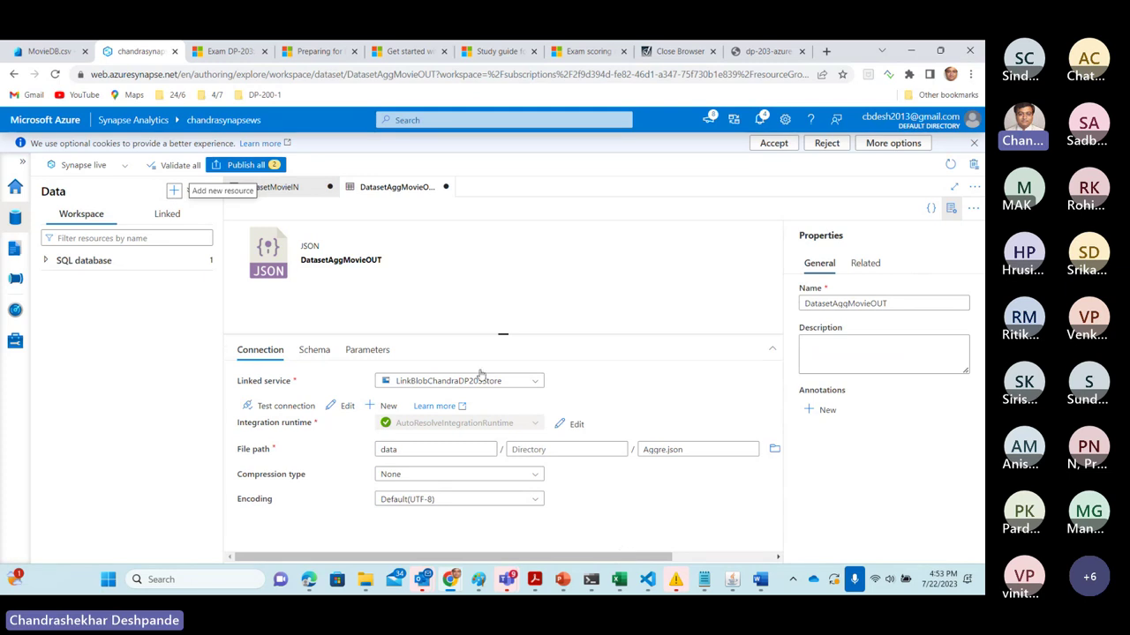
pyautogui.click(252, 166)
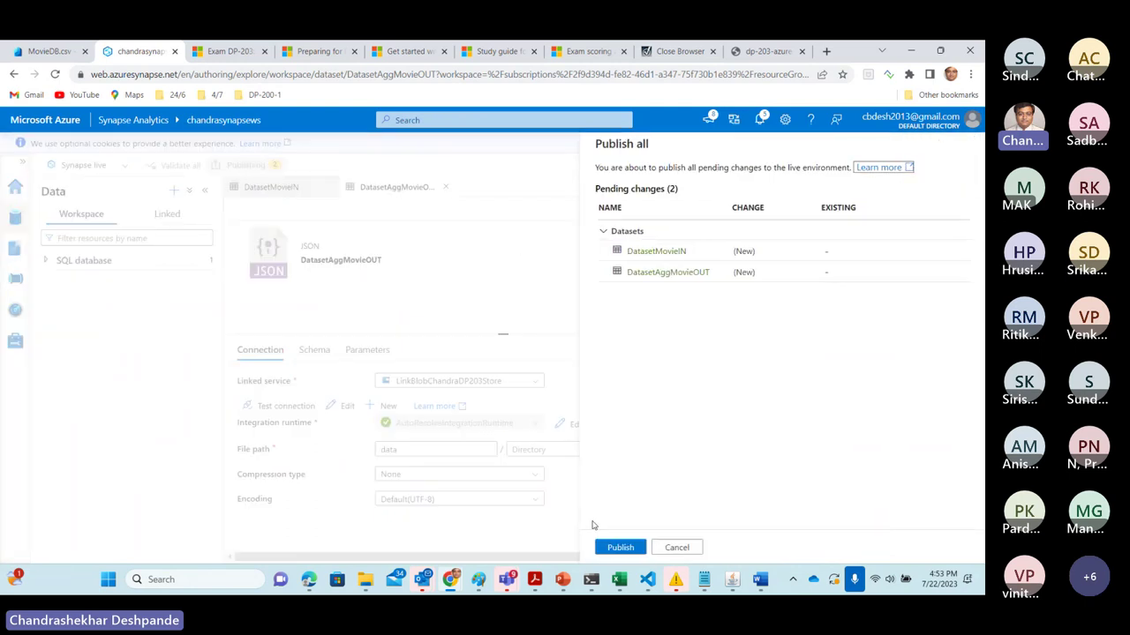
pyautogui.click(628, 547)
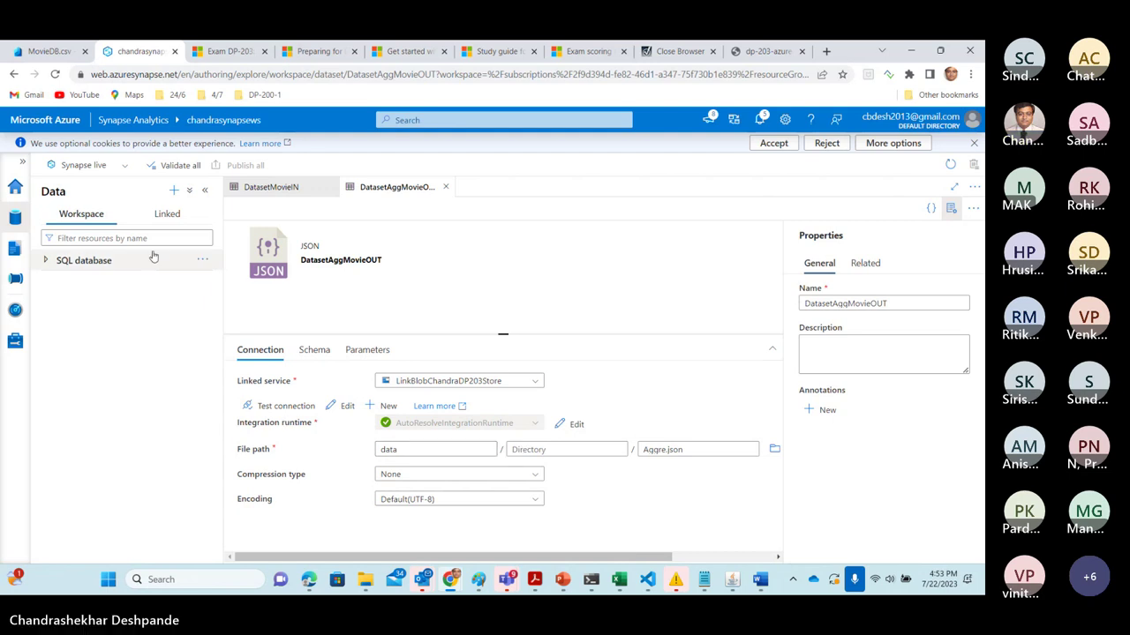
# Create an integration pipeline named PipelineMovieTransform and hide its properties.
pyautogui.click(15, 281)
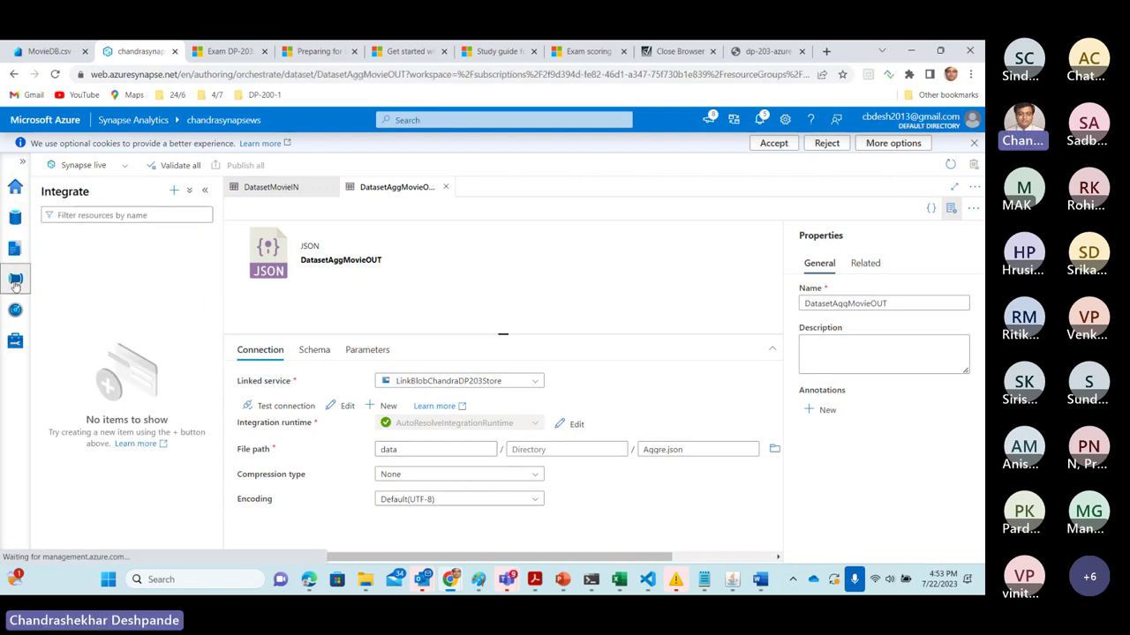
pyautogui.click(175, 191)
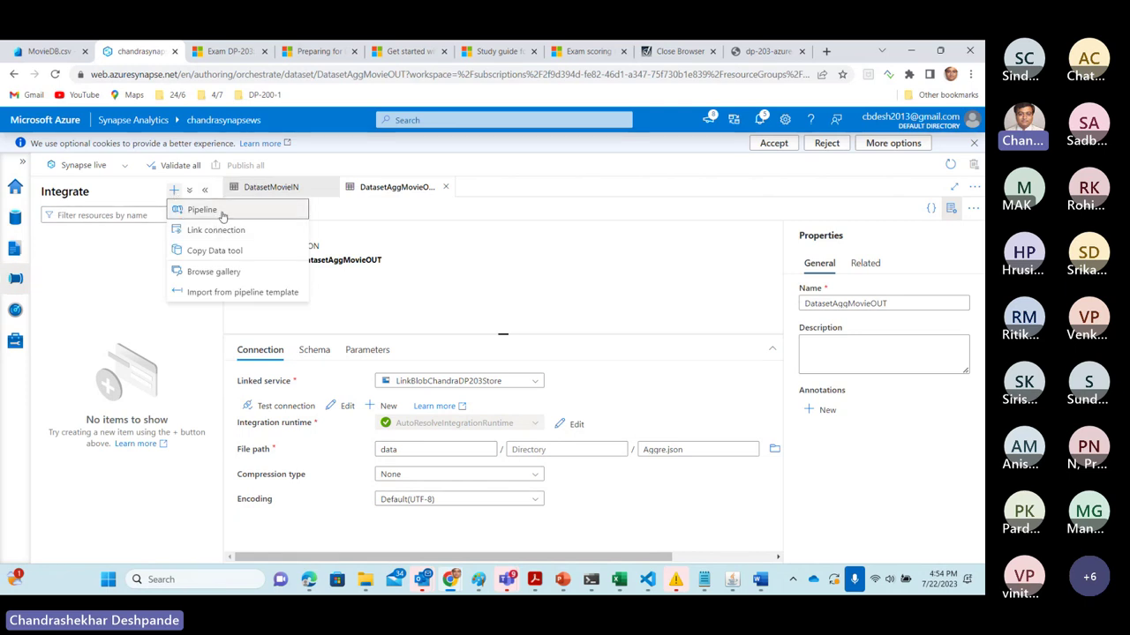
pyautogui.click(212, 211)
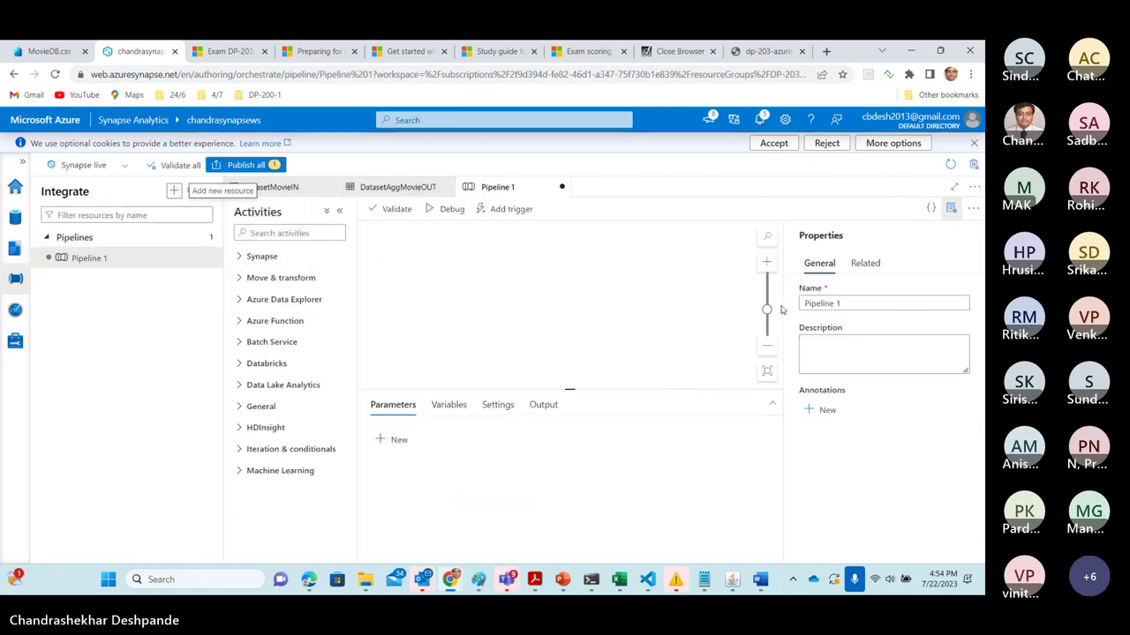
pyautogui.moveTo(854, 303); pyautogui.dragTo(835, 304)
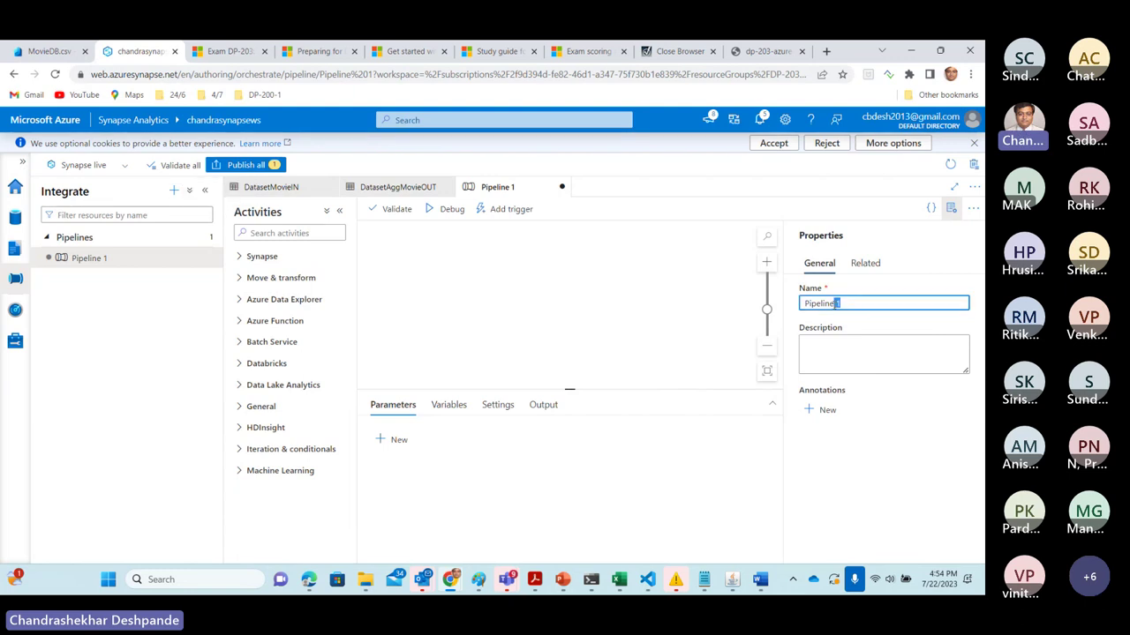
pyautogui.write('Mo')
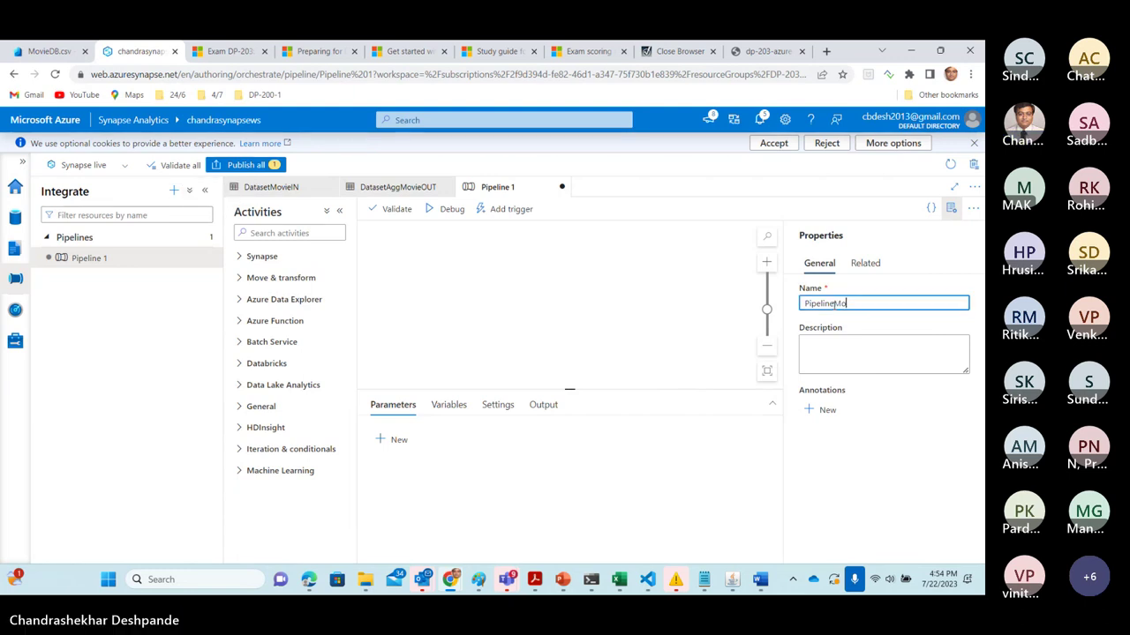
pyautogui.write('vieTransform')
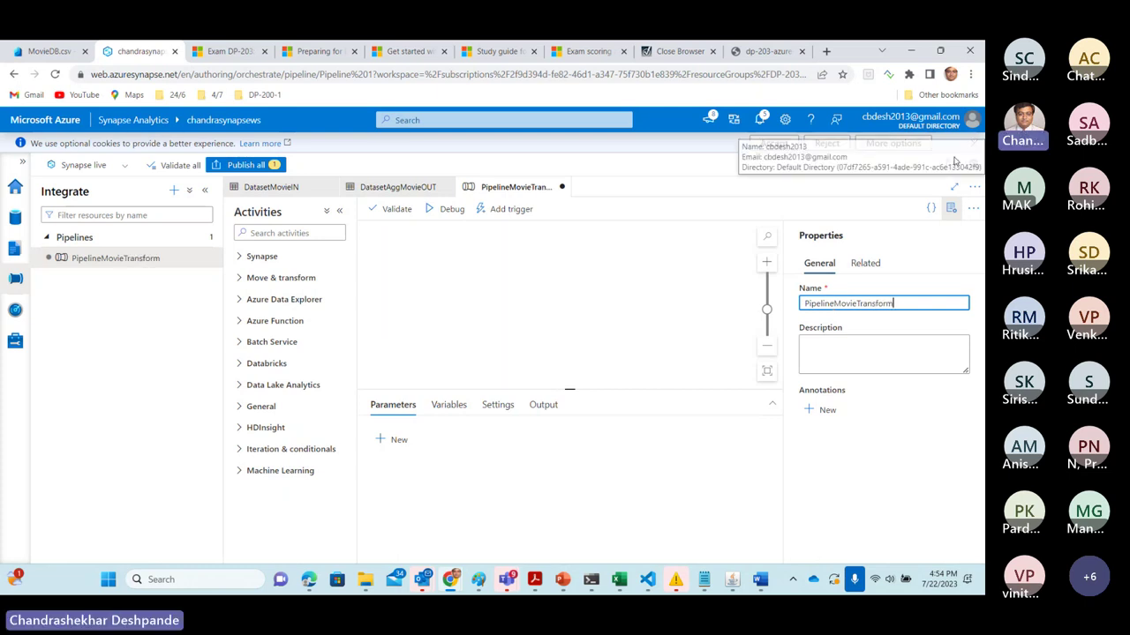
pyautogui.click(950, 208)
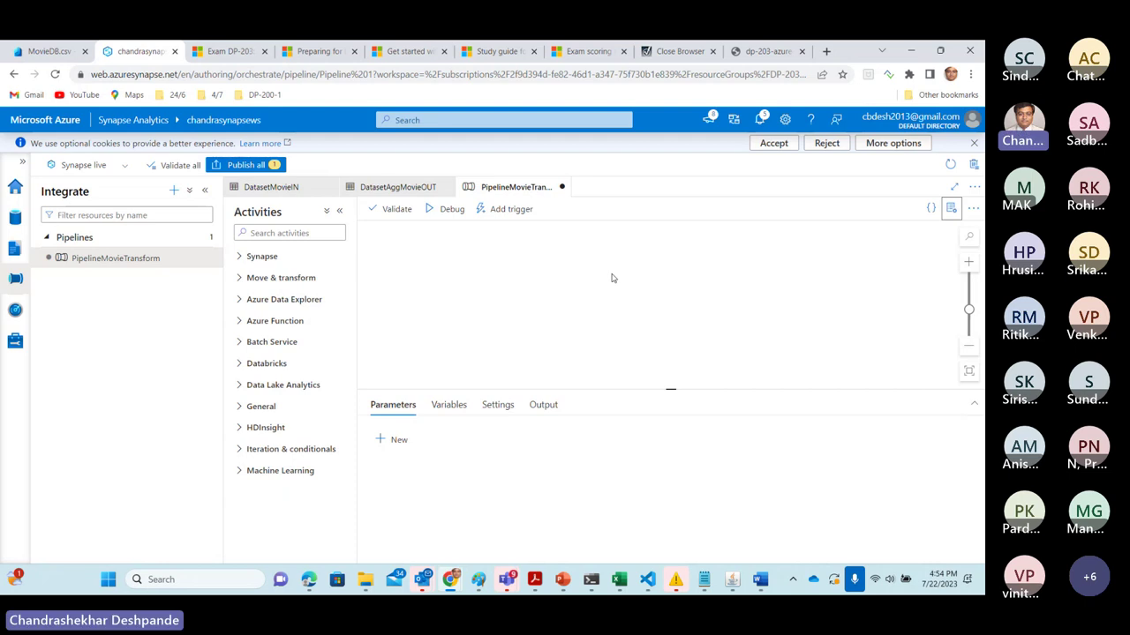
# Add a Data flow activity from the Move & transform group to the pipeline canvas.
pyautogui.click(240, 279)
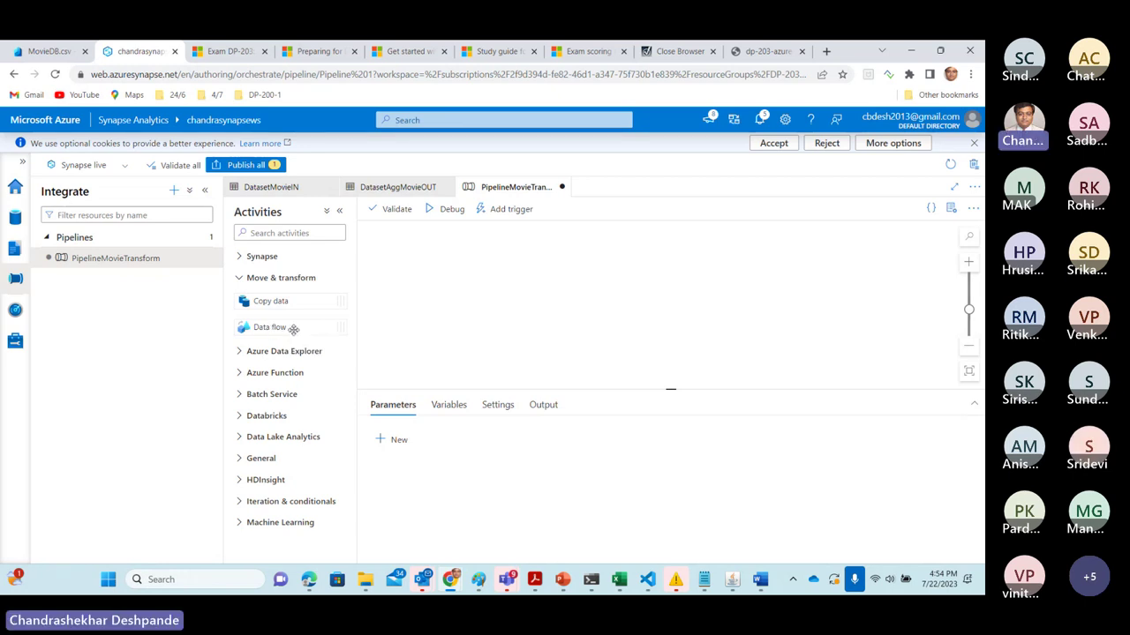
pyautogui.moveTo(279, 328); pyautogui.dragTo(456, 262)
pyautogui.moveTo(636, 251); pyautogui.dragTo(638, 247)
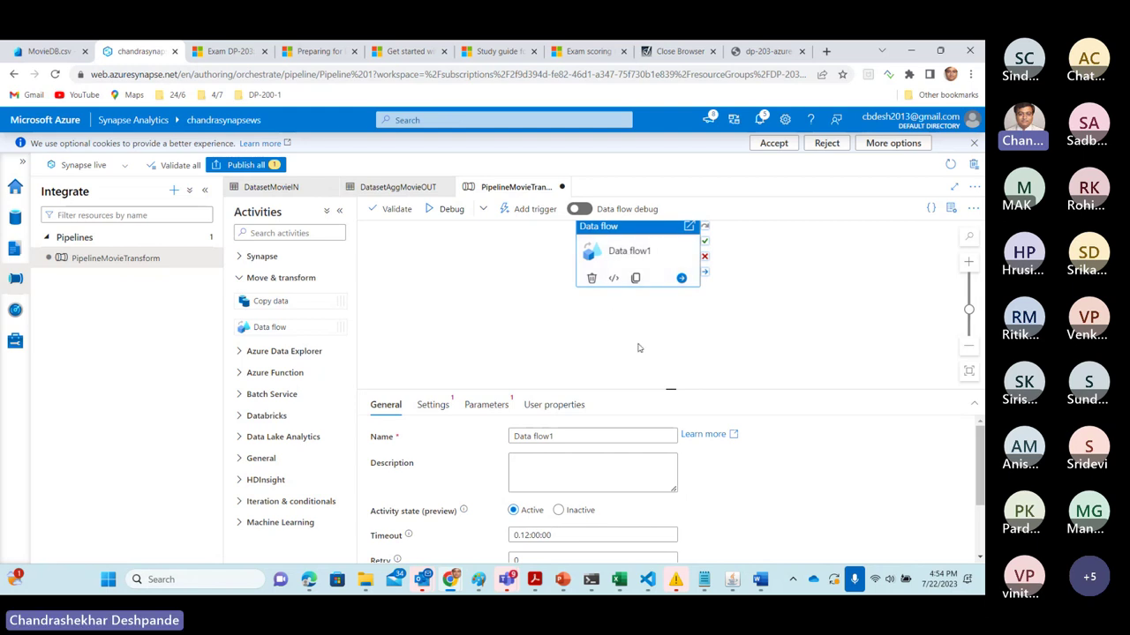
# Rename the Data flow activity as ActivityRunDataflow.
pyautogui.click(561, 436)
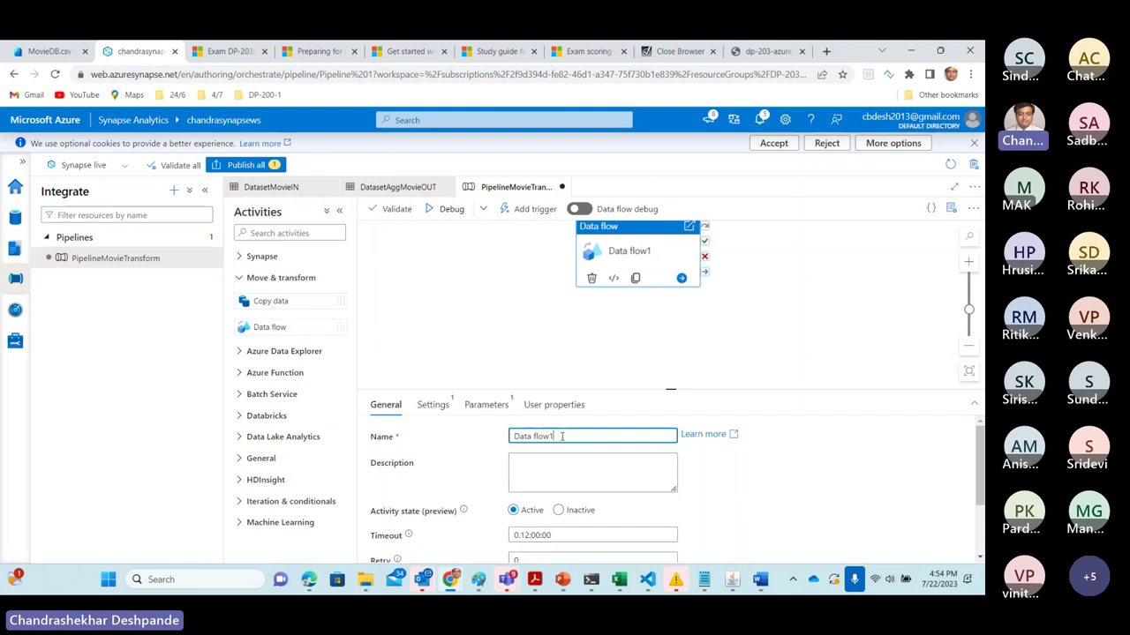
pyautogui.press('BackSpace')
pyautogui.press('BackSpace')
pyautogui.press('BackSpace')
pyautogui.press('BackSpace')
pyautogui.press('BackSpace')
pyautogui.press('BackSpace')
pyautogui.write('Activity')
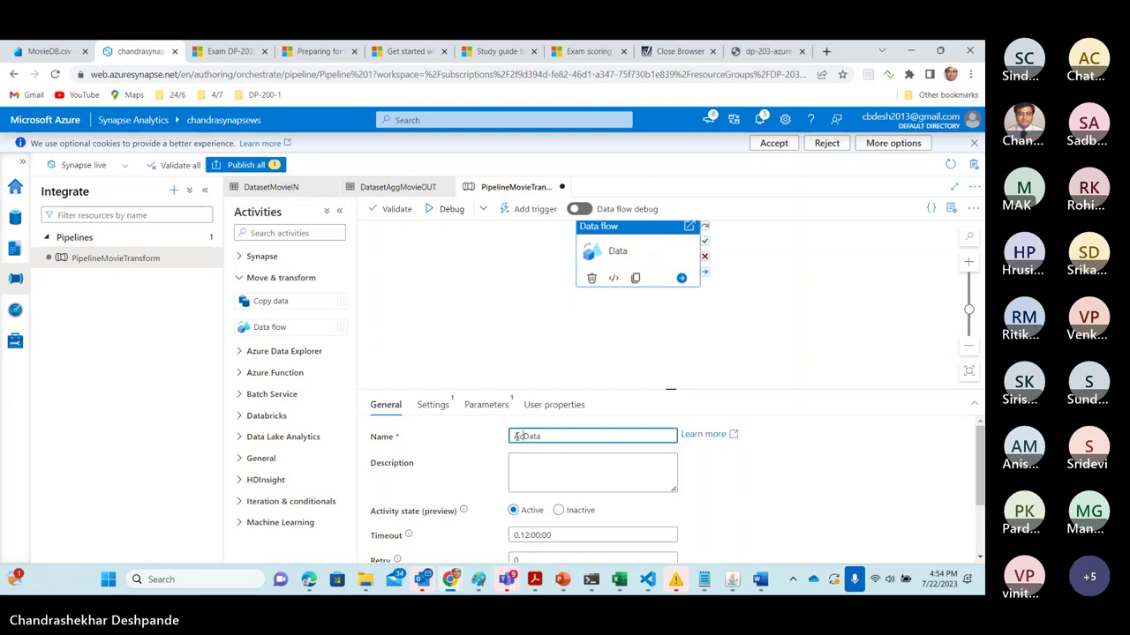
pyautogui.write('RunDataflow')
pyautogui.click(733, 350)
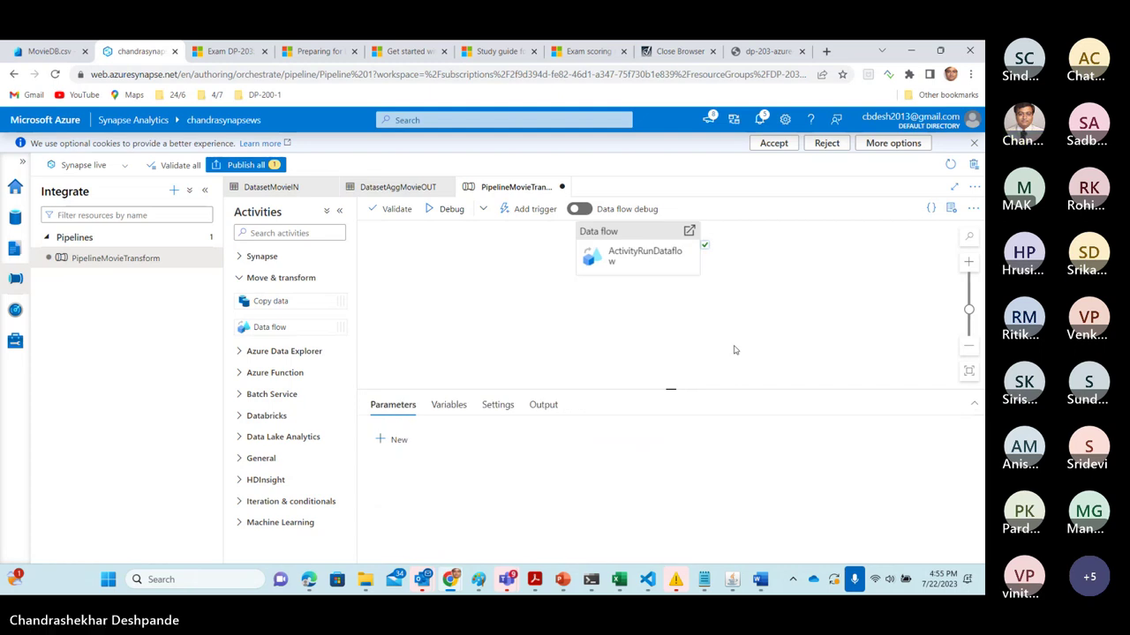
# Create a new data flow for the ActivityRunDataflow activity from its settings.
pyautogui.click(653, 258)
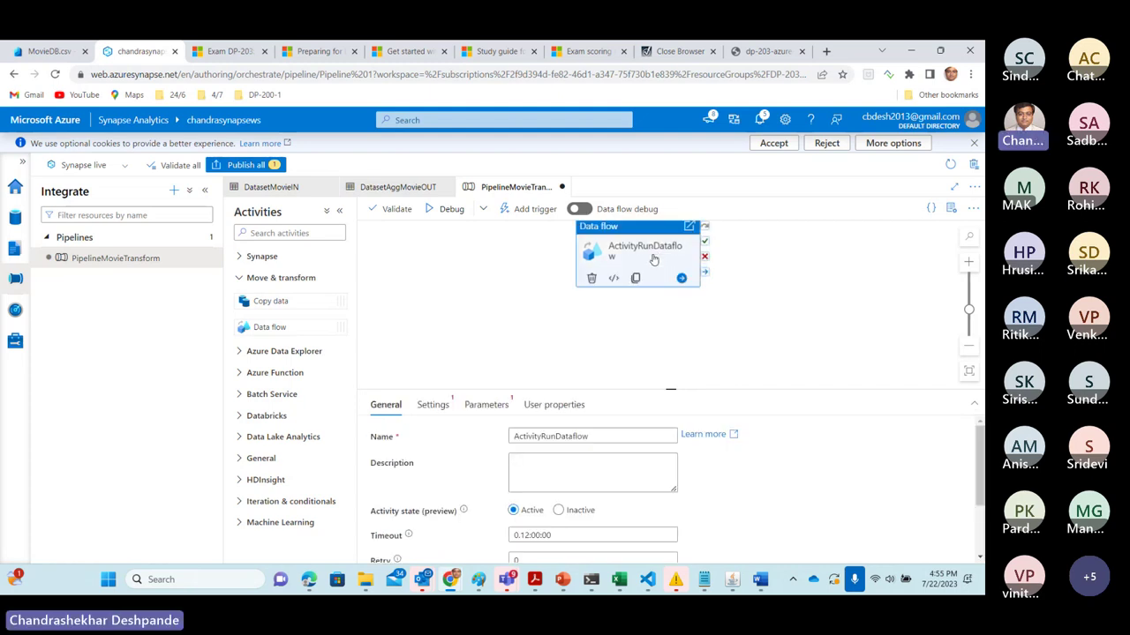
pyautogui.click(432, 405)
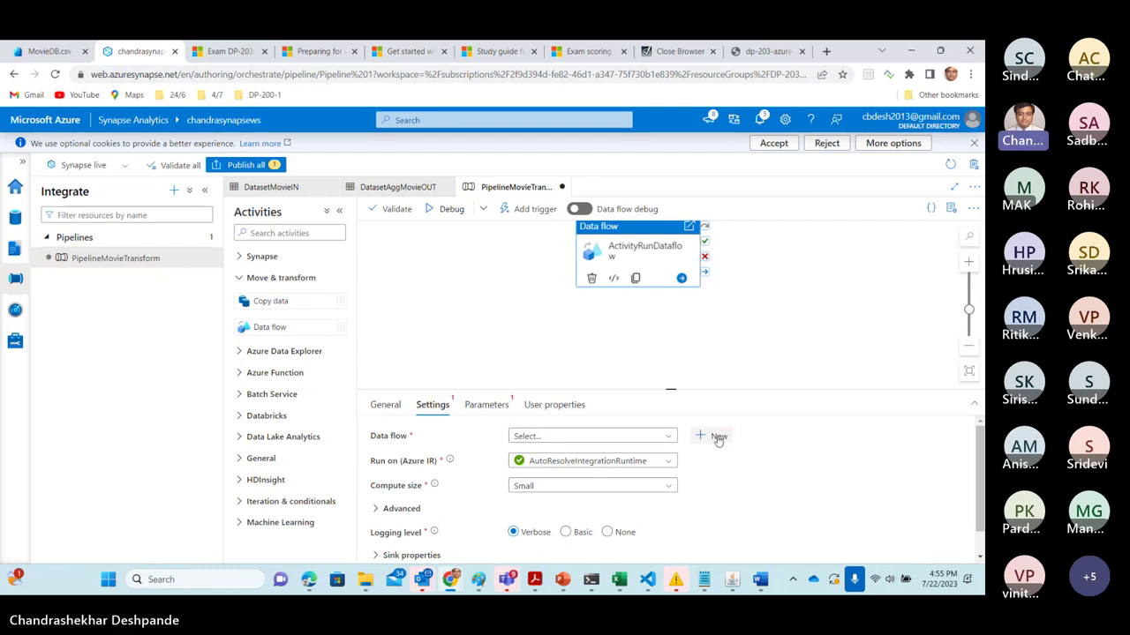
pyautogui.click(717, 437)
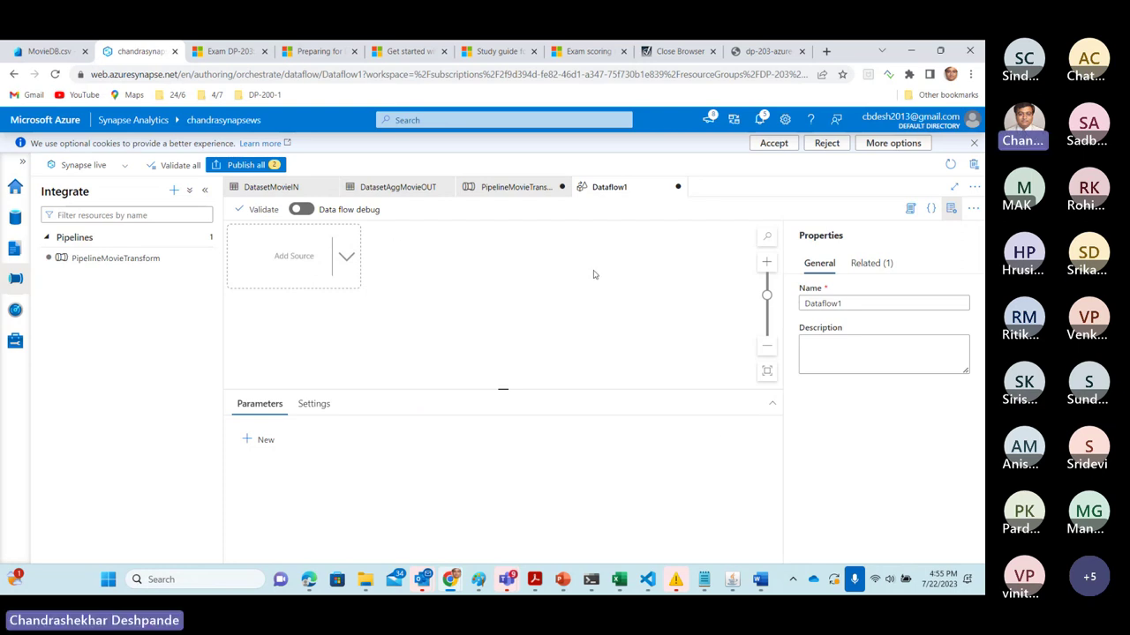
# Review the pipeline's data flow assignment and the connection settings of DatasetMovieIN and DatasetAggMovieOUT.
pyautogui.click(511, 192)
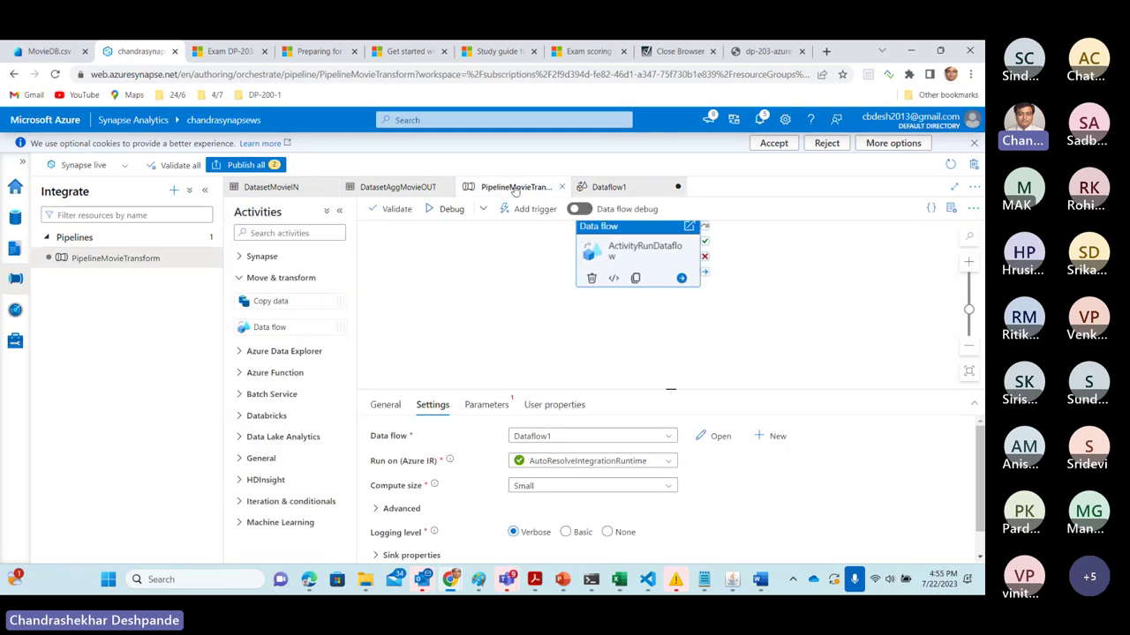
pyautogui.click(280, 187)
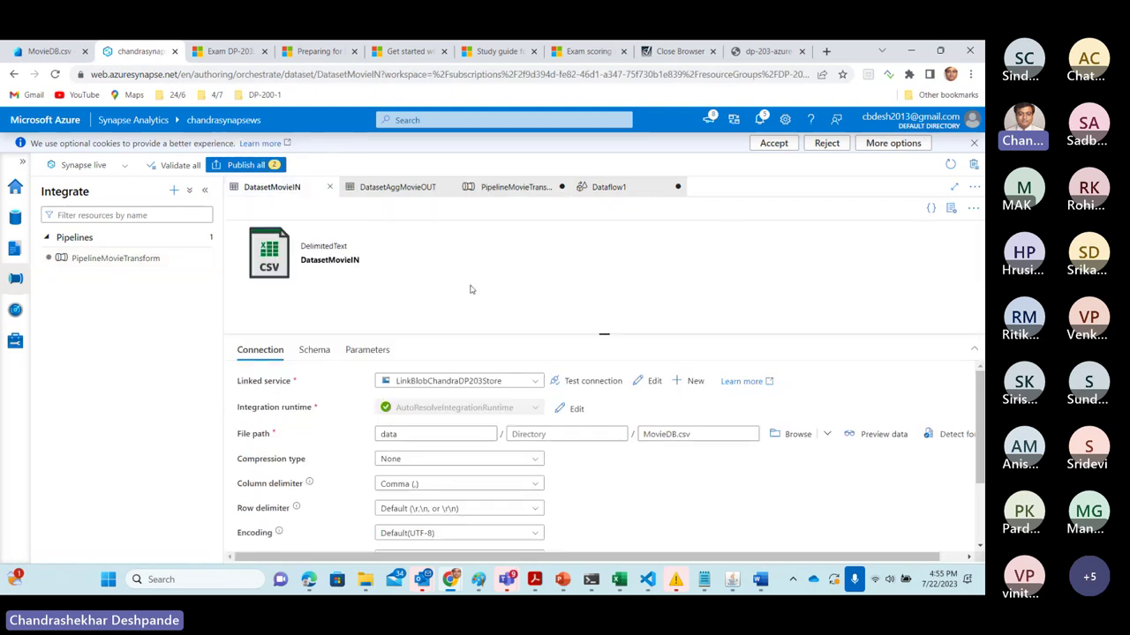
pyautogui.click(406, 187)
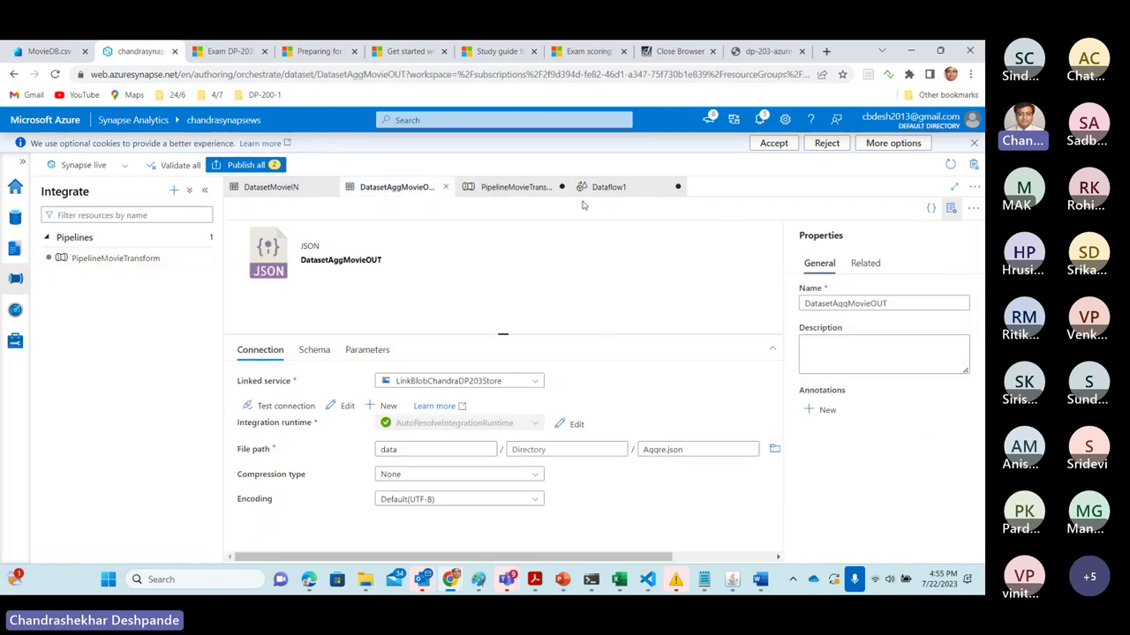
# Rename the new data flow as DataflowTranformMovieData and hide its properties.
pyautogui.click(618, 188)
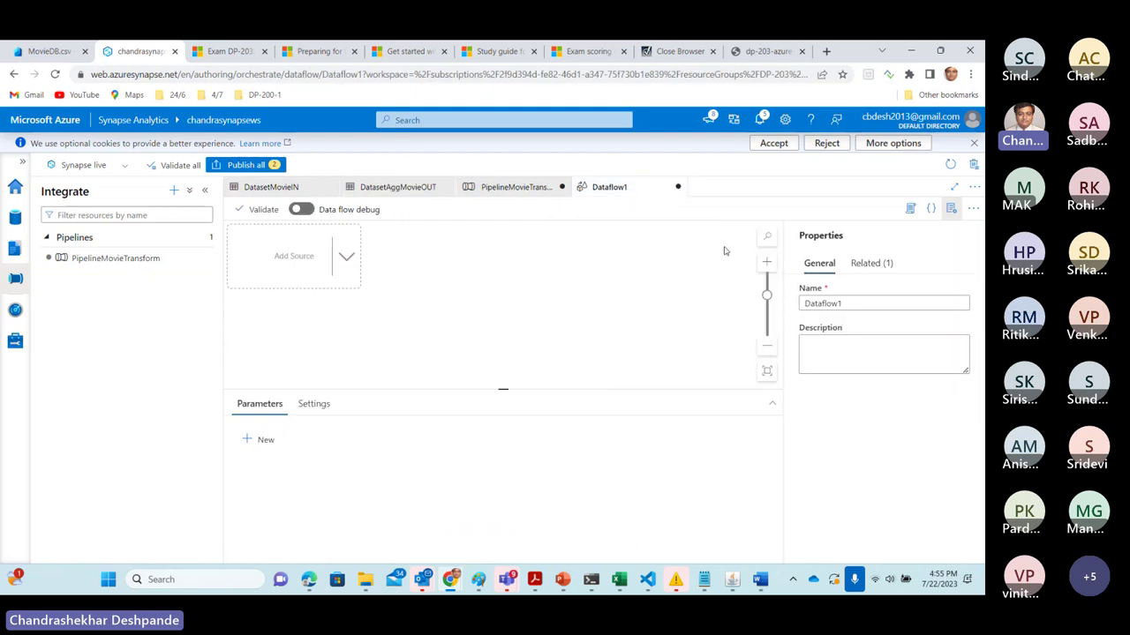
pyautogui.click(860, 302)
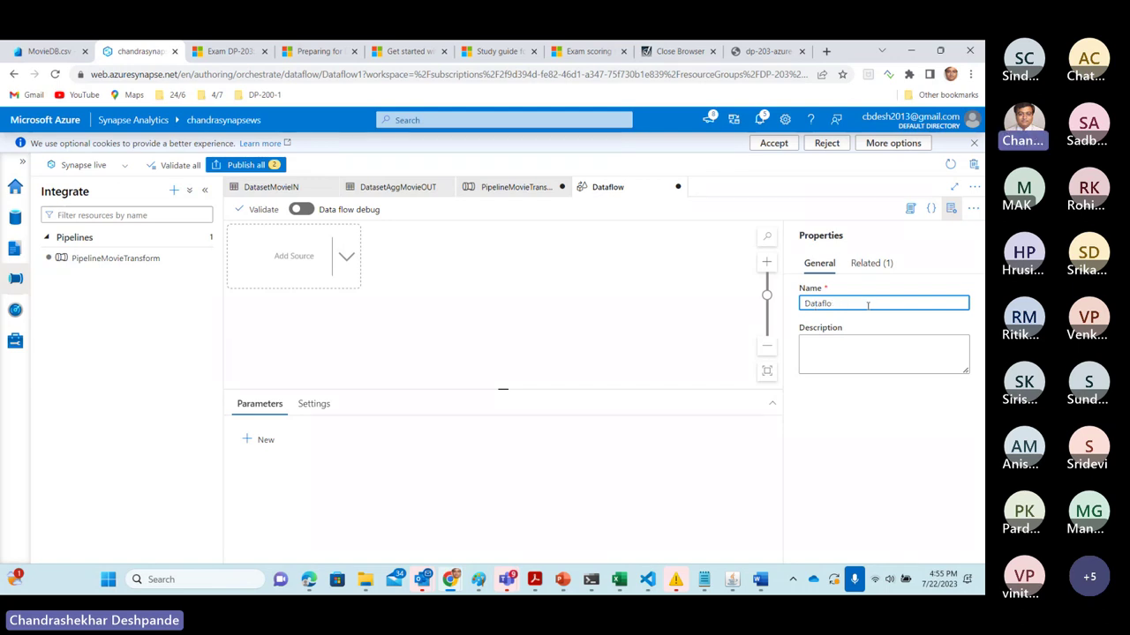
pyautogui.press('BackSpace')
pyautogui.write('ow')
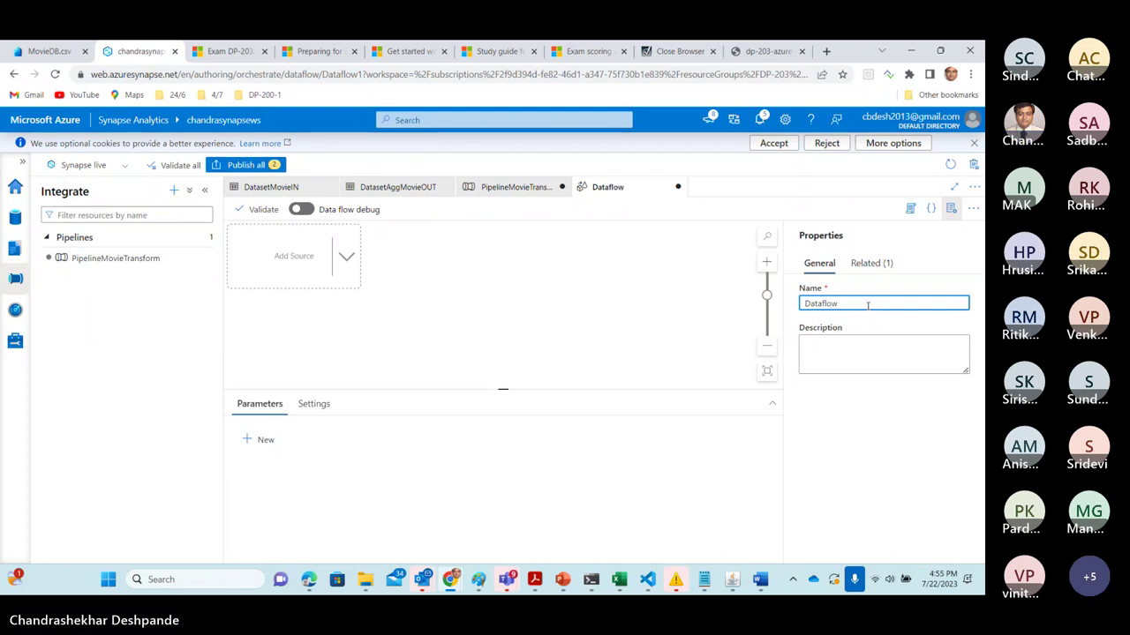
pyautogui.write('TranformMovieData')
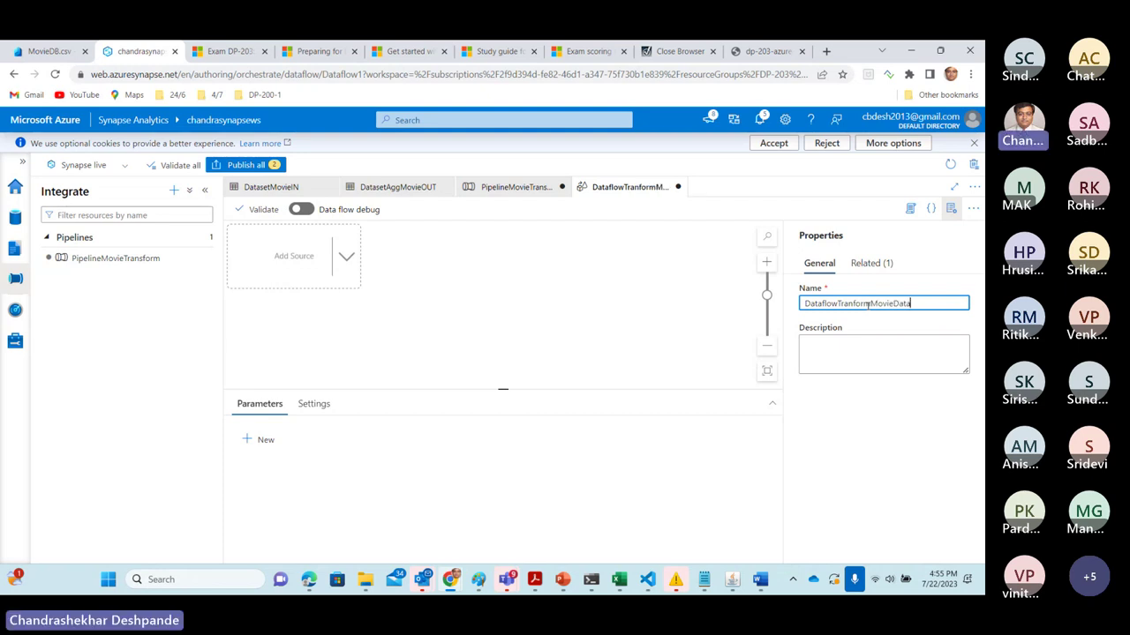
pyautogui.click(731, 326)
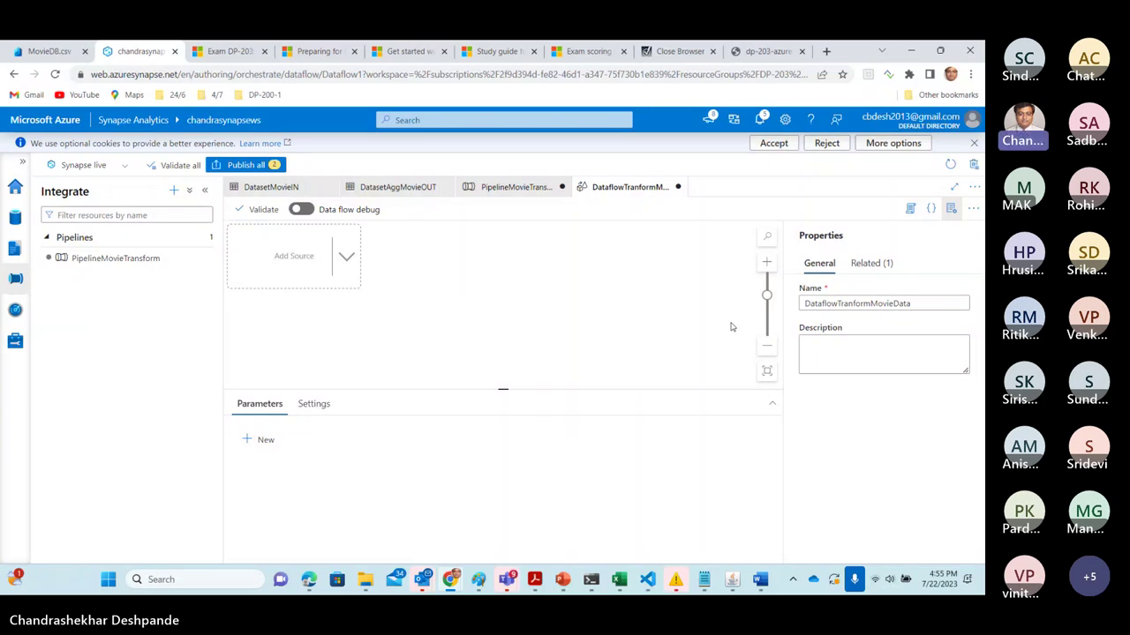
pyautogui.click(951, 209)
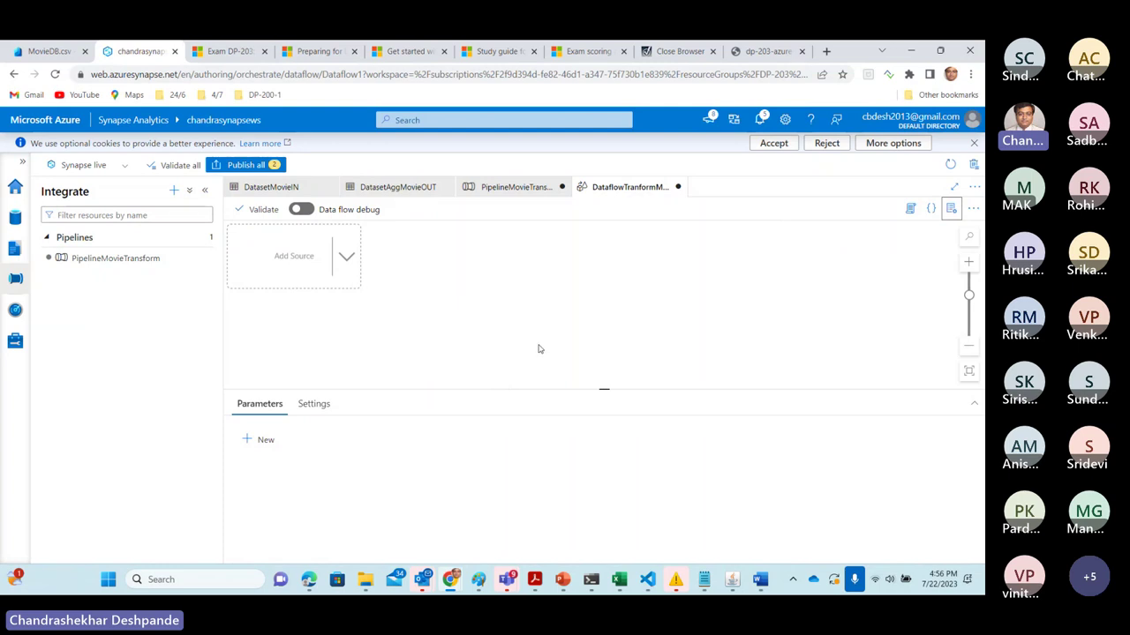
# Add a source to the data flow and name its output stream ChandraDP203Store.
pyautogui.click(347, 258)
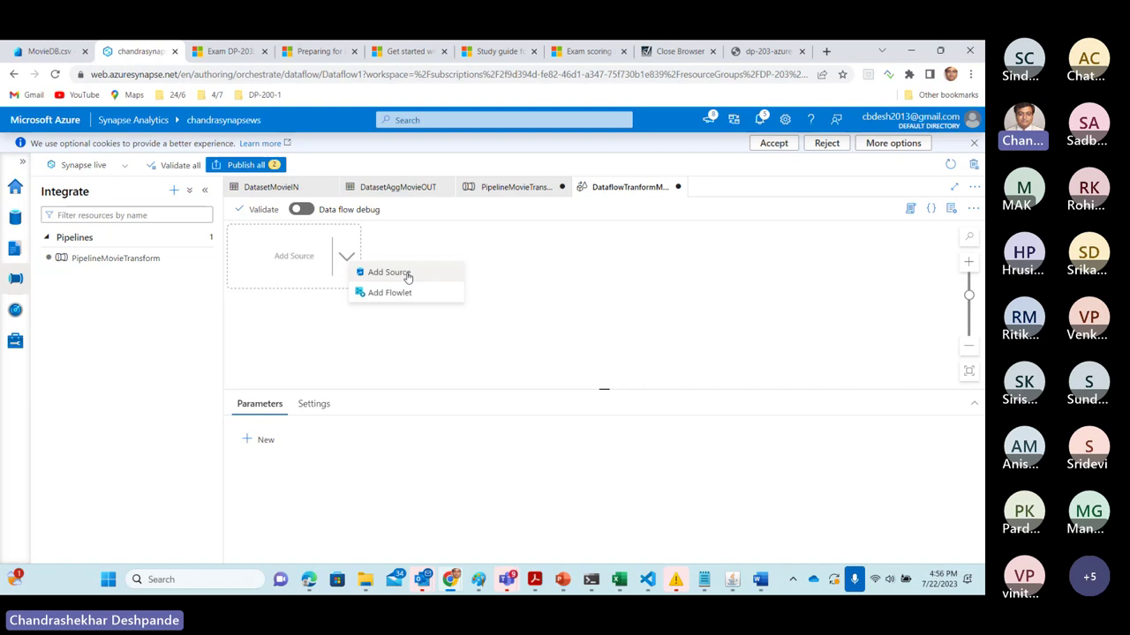
pyautogui.click(408, 275)
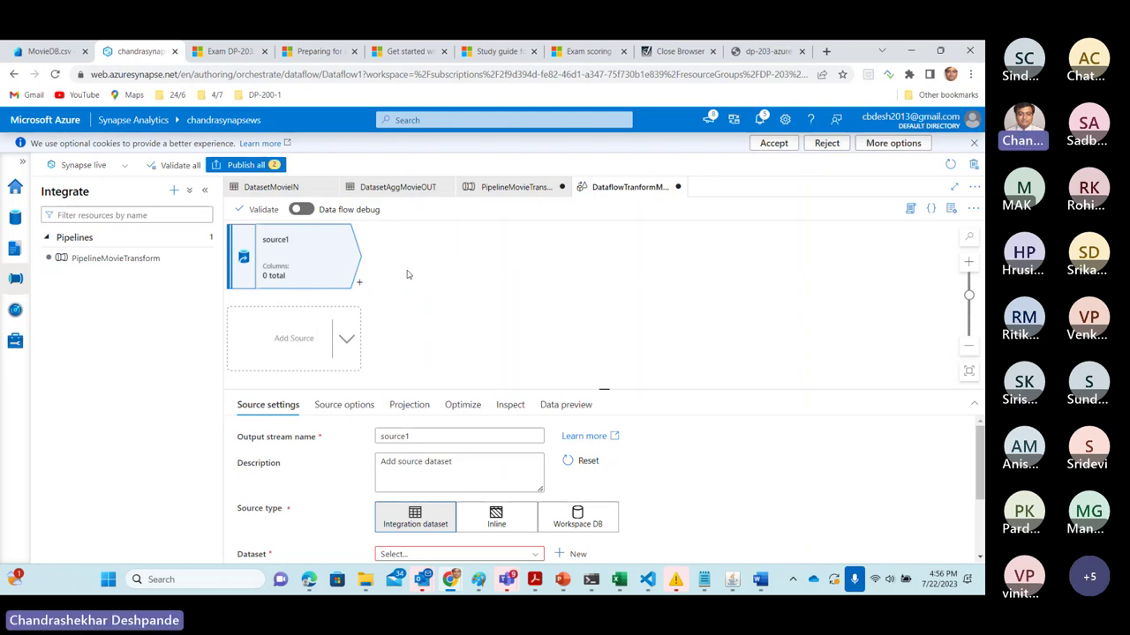
pyautogui.click(428, 436)
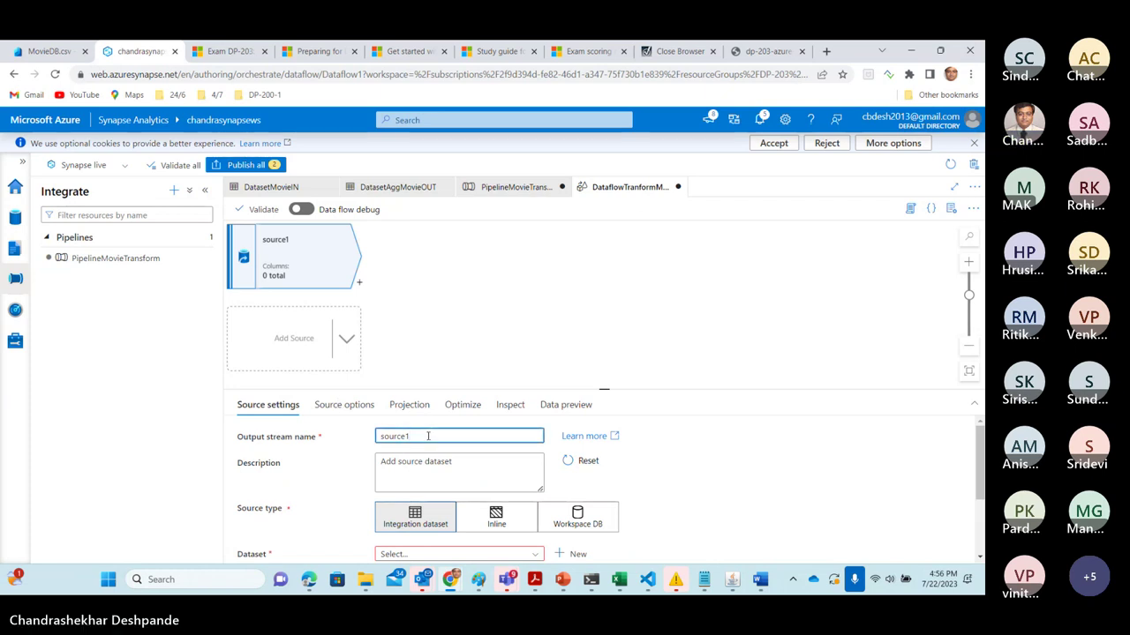
pyautogui.moveTo(604, 388); pyautogui.dragTo(601, 305)
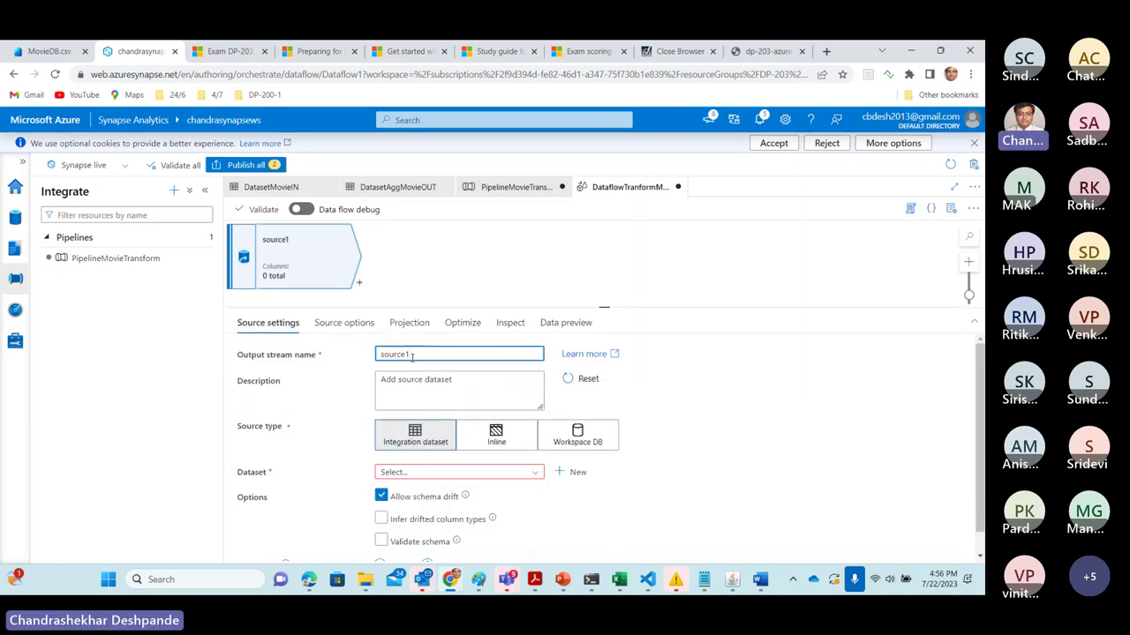
pyautogui.press('BackSpace')
pyautogui.press('BackSpace')
pyautogui.press('BackSpace')
pyautogui.press('BackSpace')
pyautogui.press('BackSpace')
pyautogui.press('BackSpace')
pyautogui.write('Ch')
pyautogui.press('BackSpace')
pyautogui.press('BackSpace')
pyautogui.write('Chanda')
pyautogui.write('aDP203St')
pyautogui.write('ore')
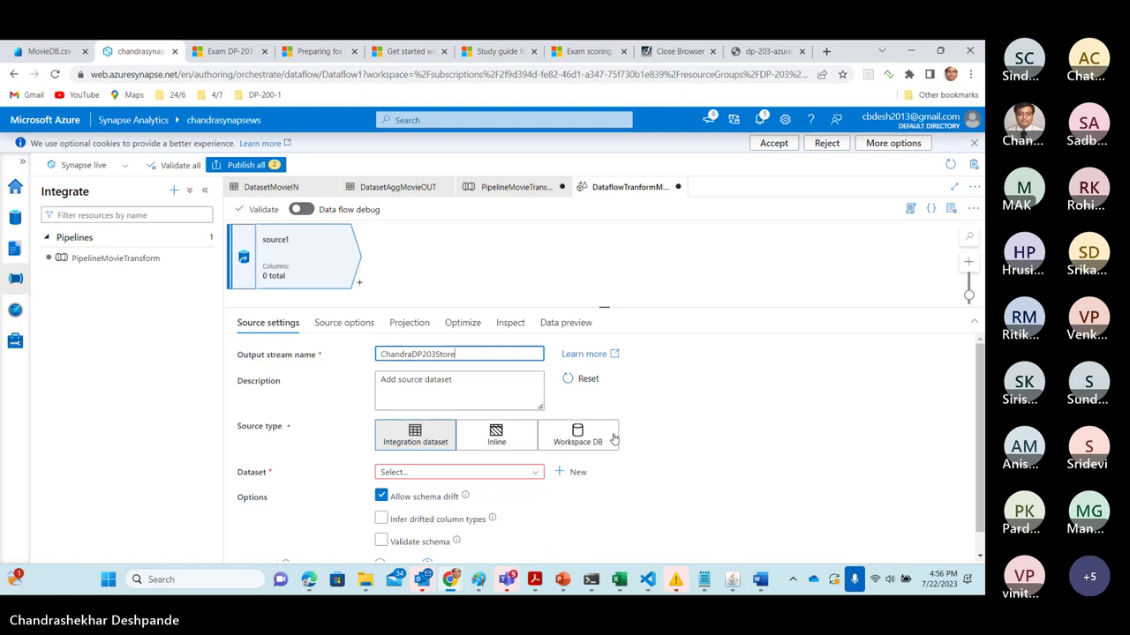
pyautogui.click(668, 437)
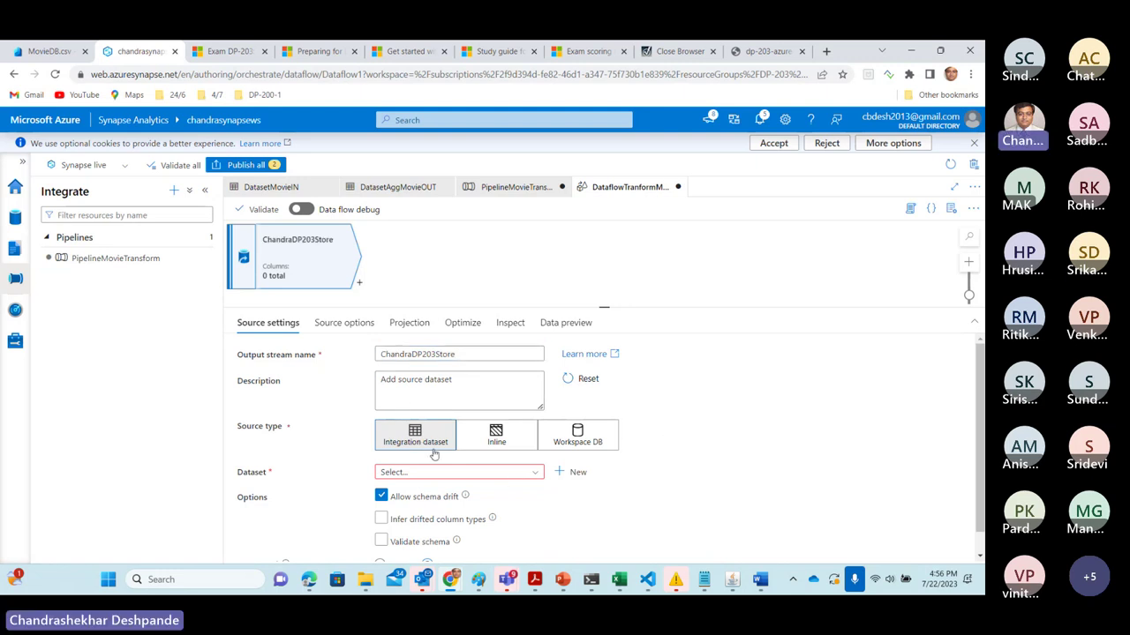
# Assign DatasetMovieIN as the integration dataset of the ChandraDP203Store source.
pyautogui.click(538, 476)
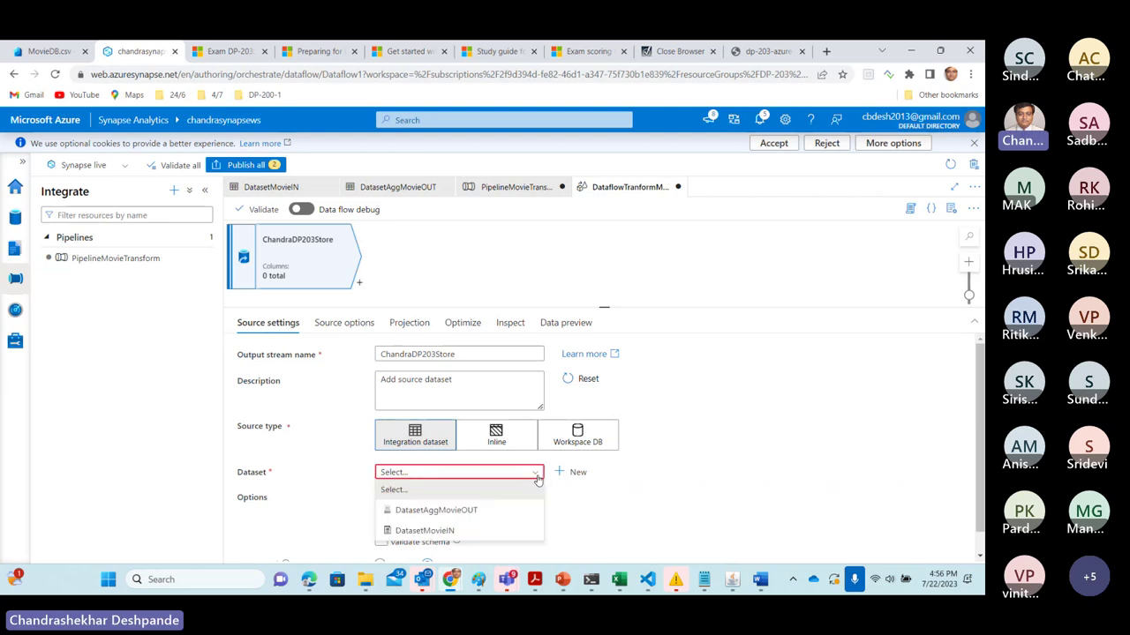
pyautogui.click(446, 533)
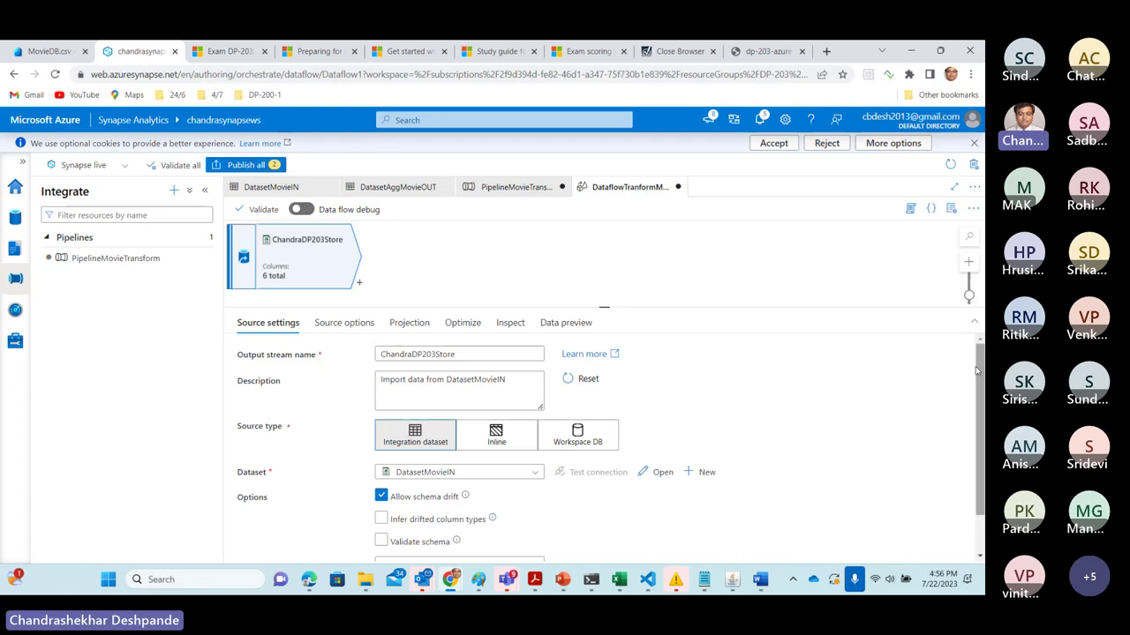
pyautogui.scroll(-1, 975, 367)
pyautogui.scroll(2, 977, 441)
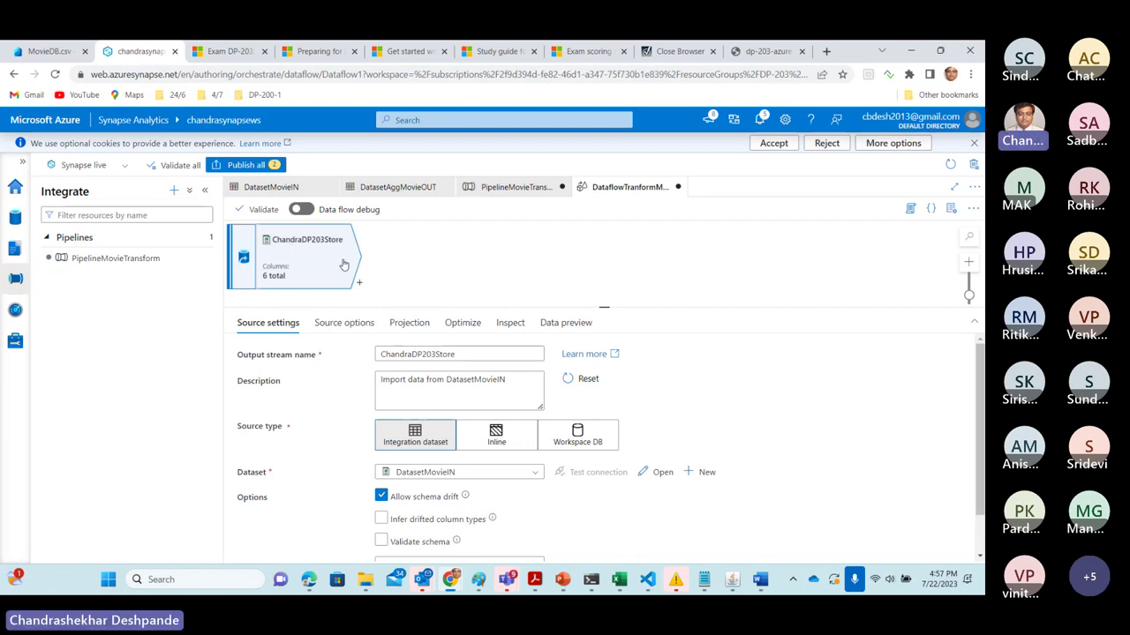
# Turn on data flow debug with AutoResolveIntegrationRuntime and a time to live of 1 hour.
pyautogui.click(305, 209)
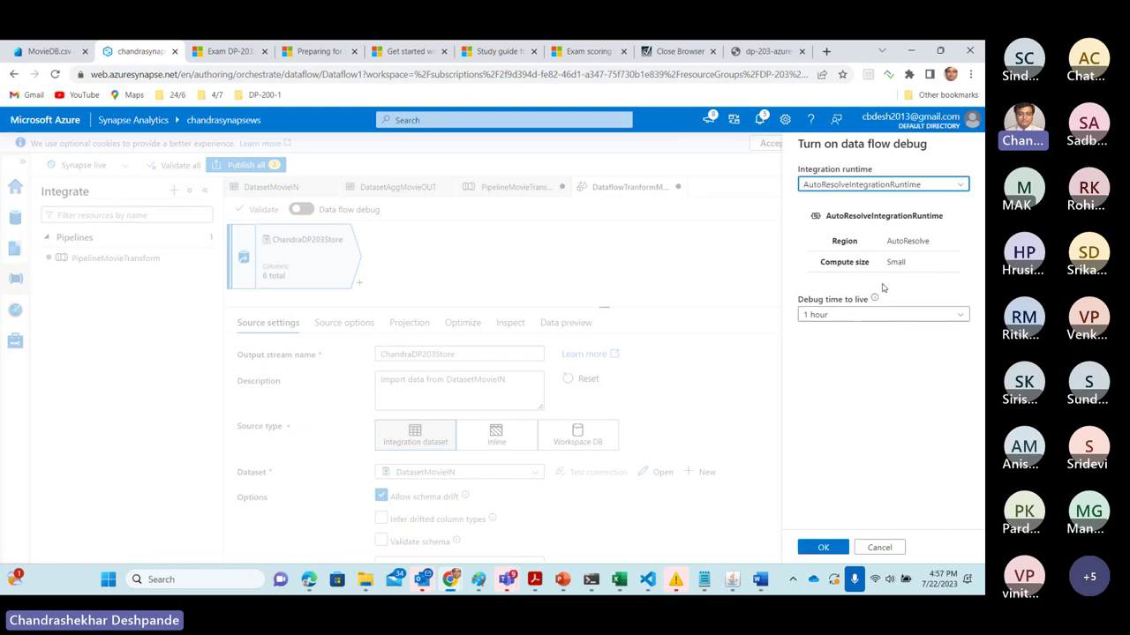
pyautogui.click(823, 548)
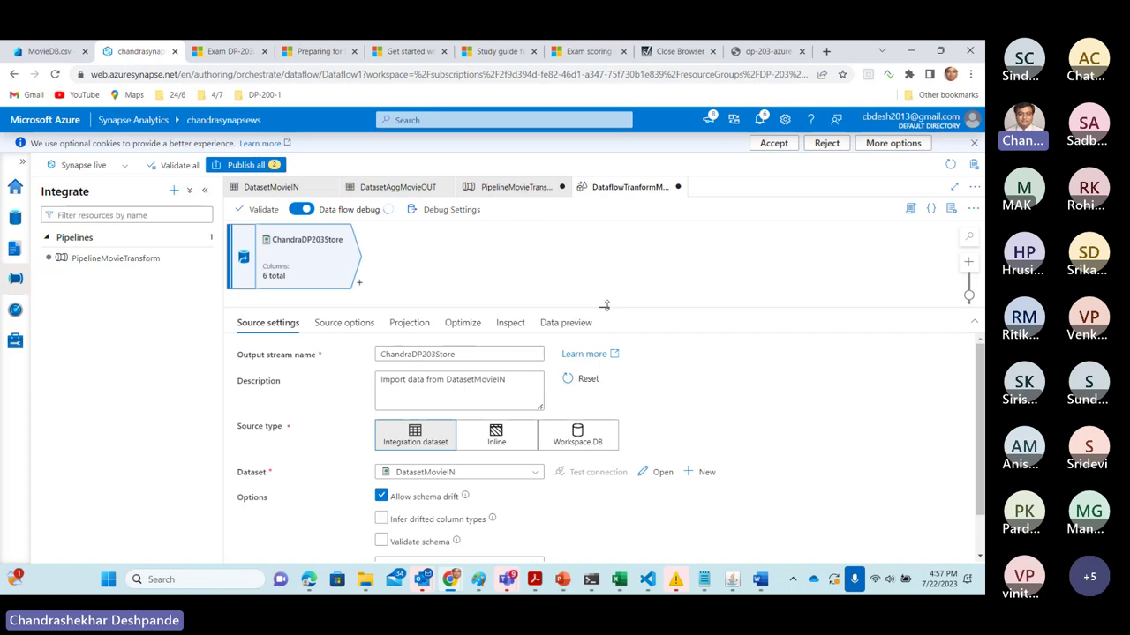
pyautogui.moveTo(603, 308); pyautogui.dragTo(604, 433)
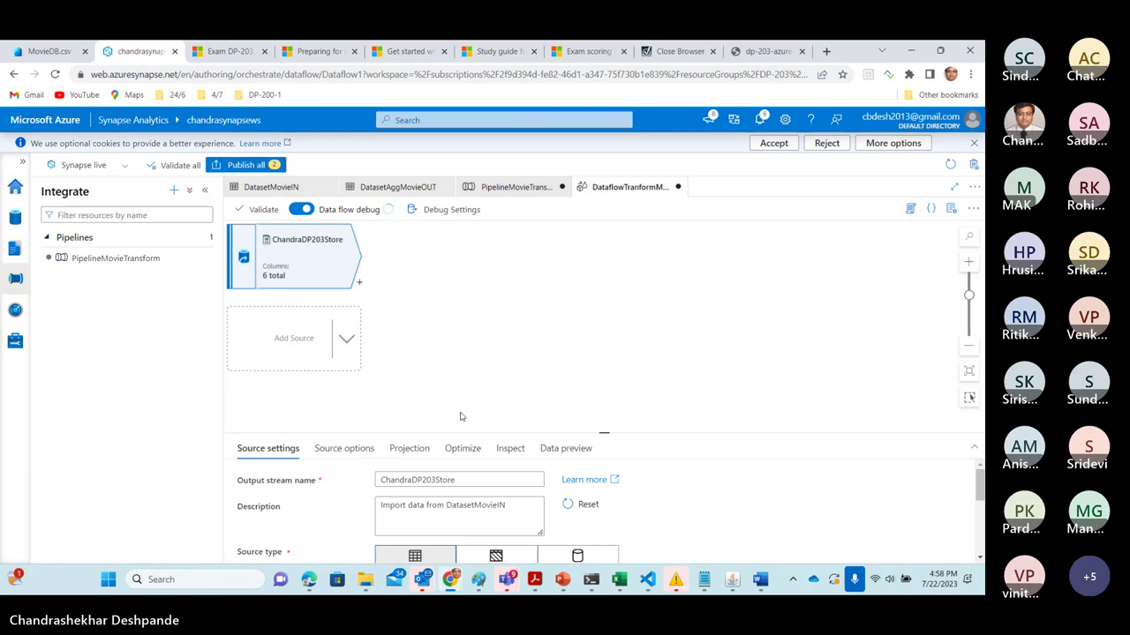
# Set the type of the year and Rating columns to integer in the source's projection.
pyautogui.moveTo(604, 434); pyautogui.dragTo(603, 351)
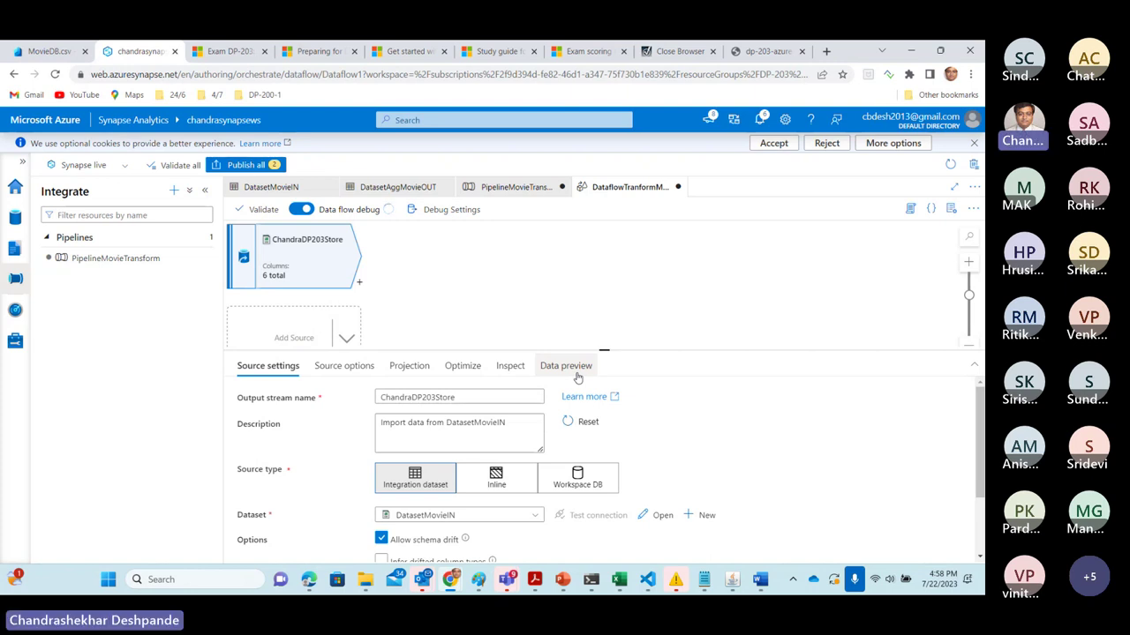
pyautogui.click(345, 367)
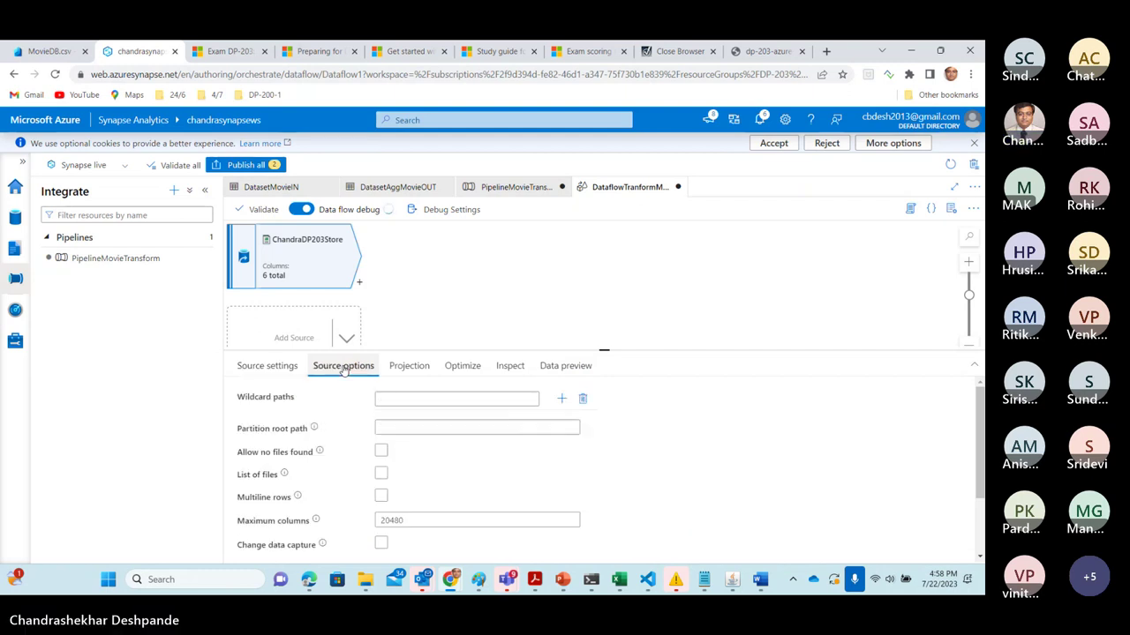
pyautogui.click(411, 367)
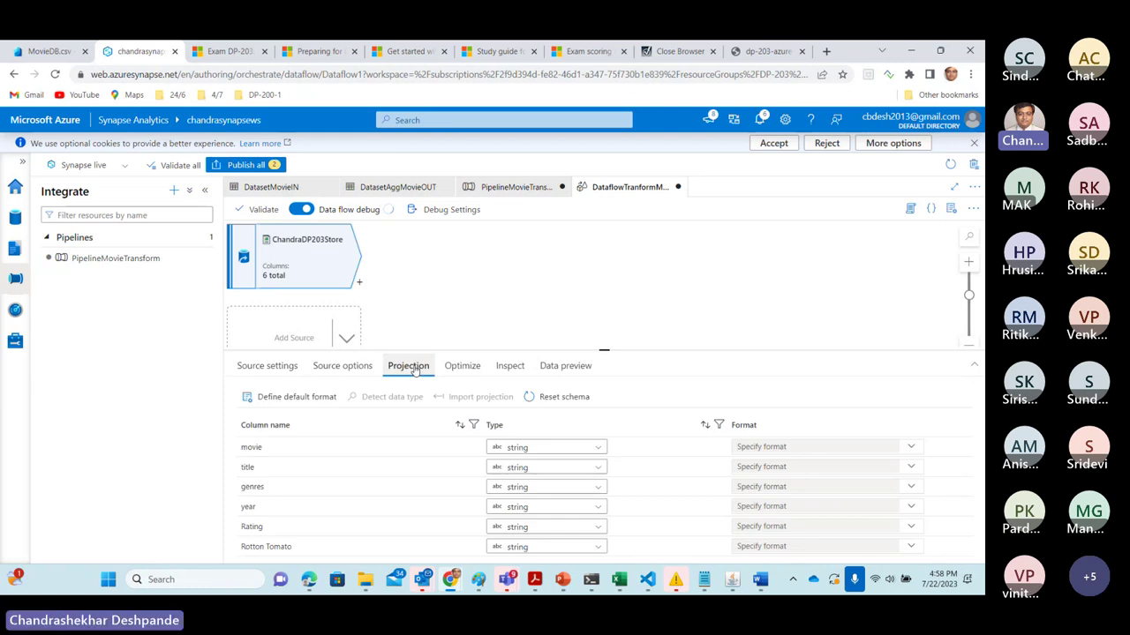
pyautogui.moveTo(604, 350); pyautogui.dragTo(602, 285)
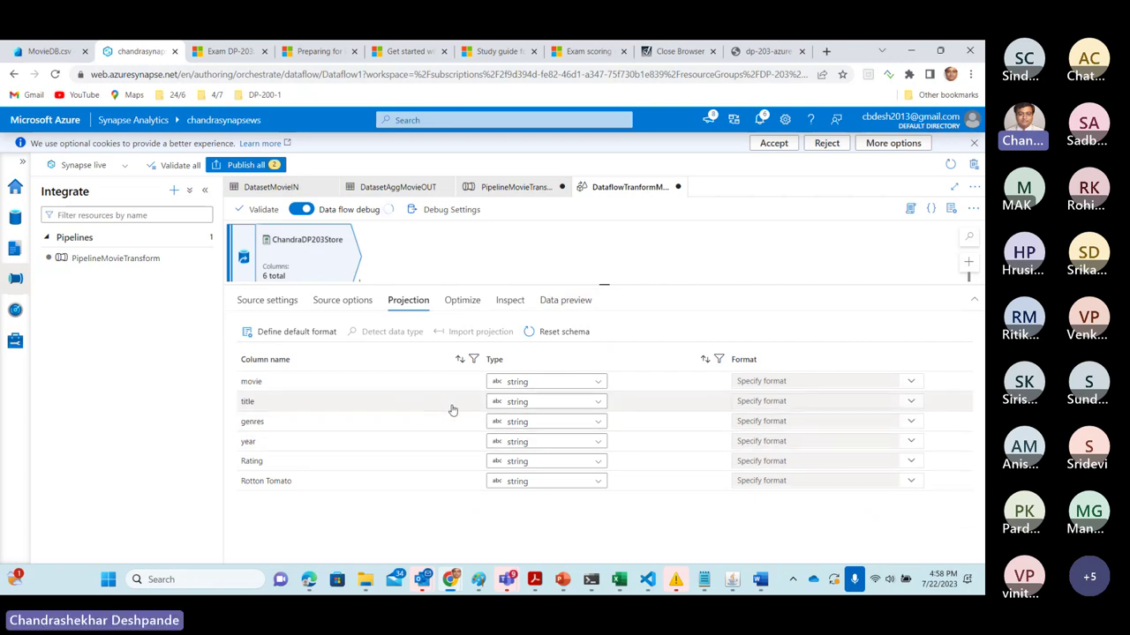
pyautogui.click(598, 442)
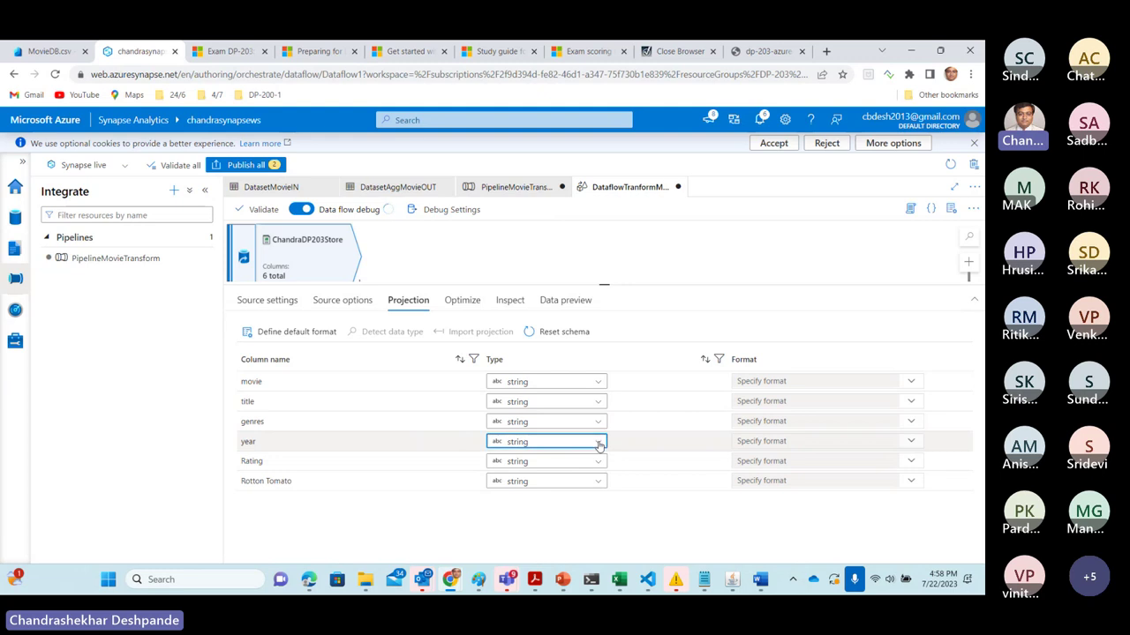
pyautogui.click(519, 502)
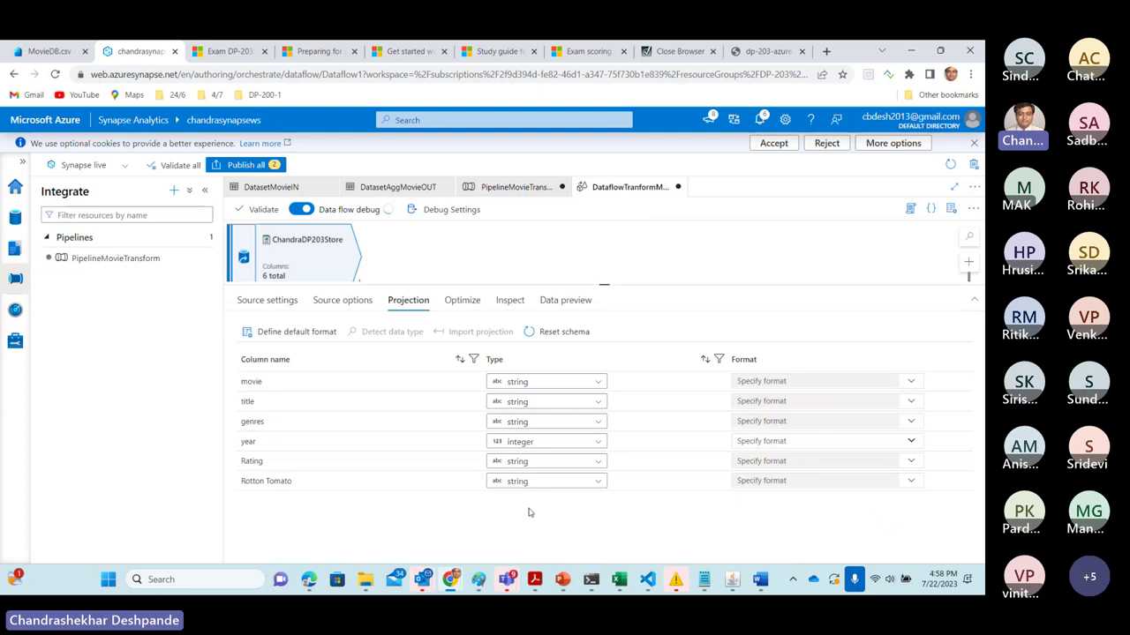
pyautogui.click(599, 461)
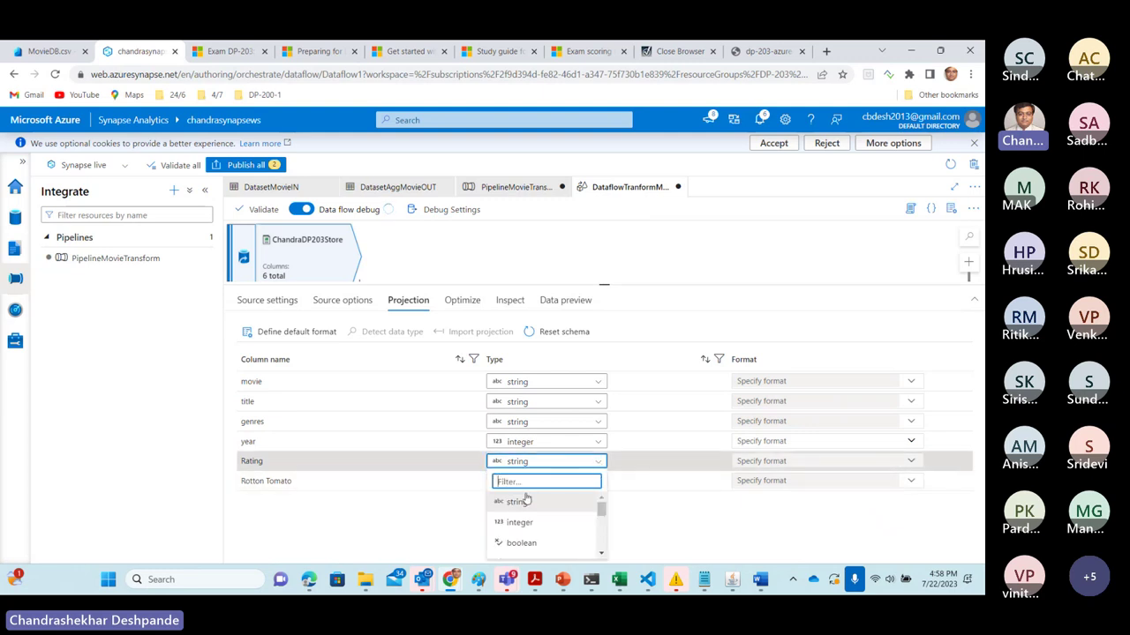
pyautogui.click(520, 523)
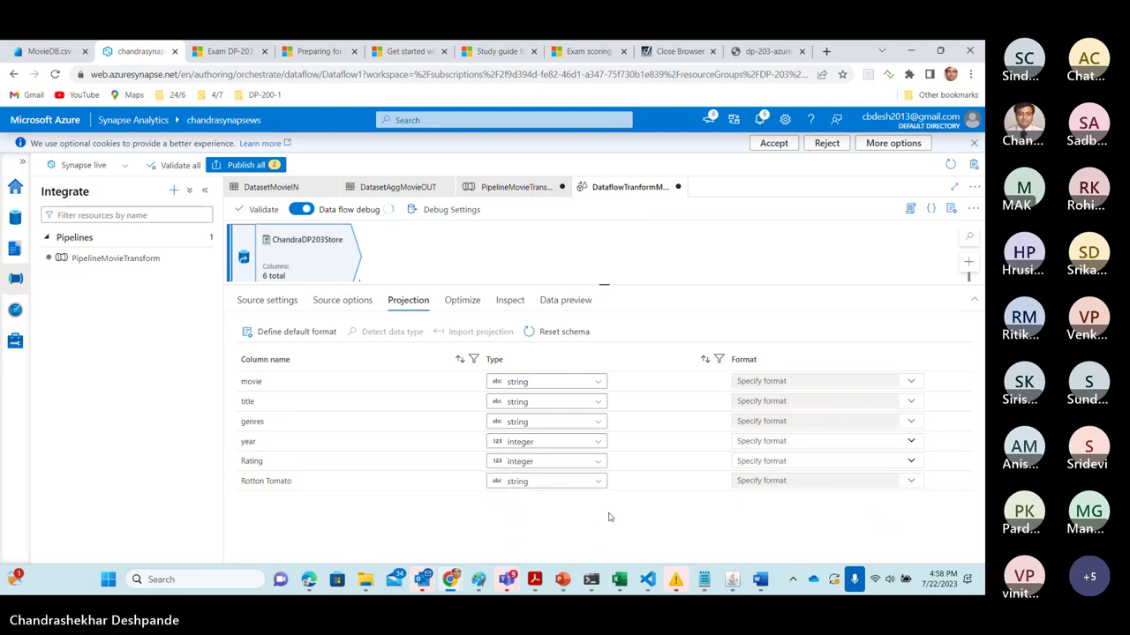
# Check the source's partitioning options and its data preview.
pyautogui.moveTo(556, 591)
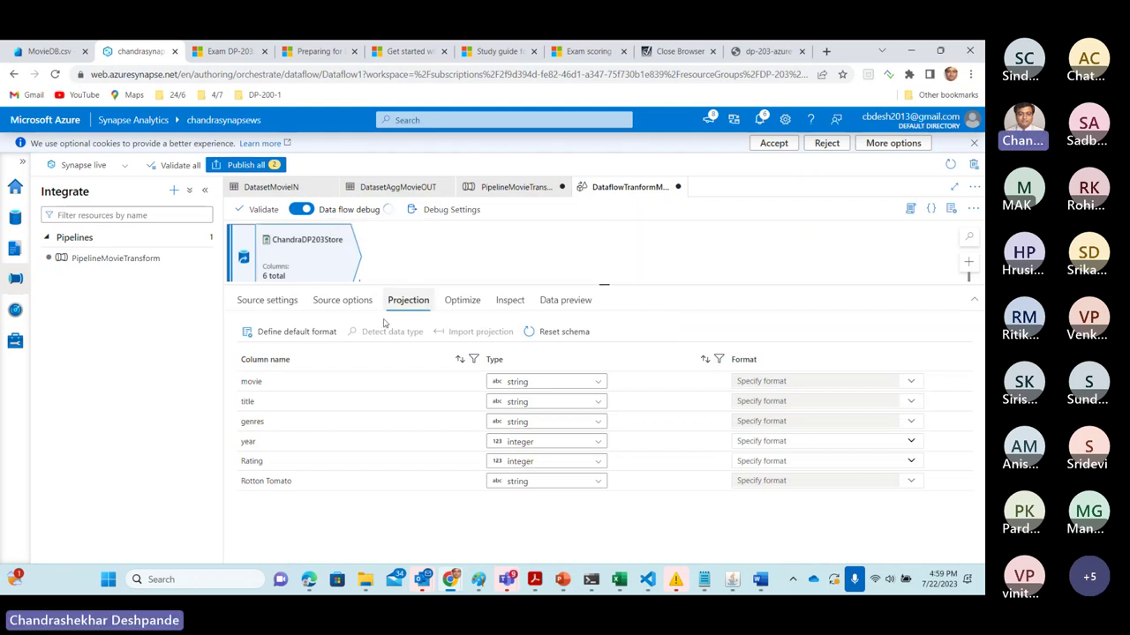
pyautogui.click(470, 309)
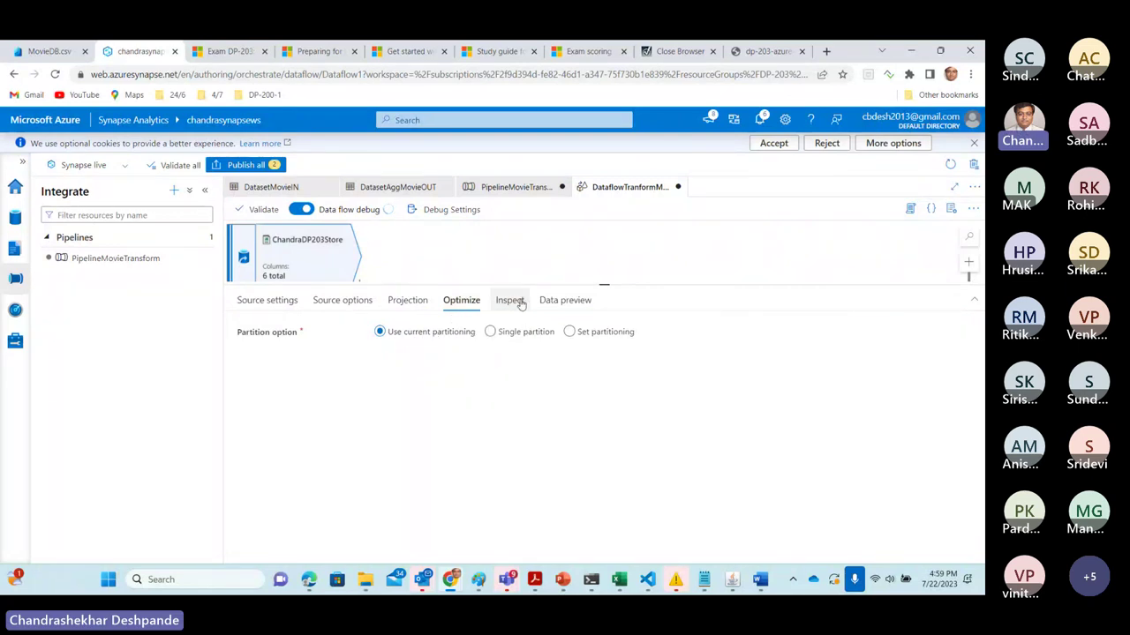
pyautogui.click(555, 304)
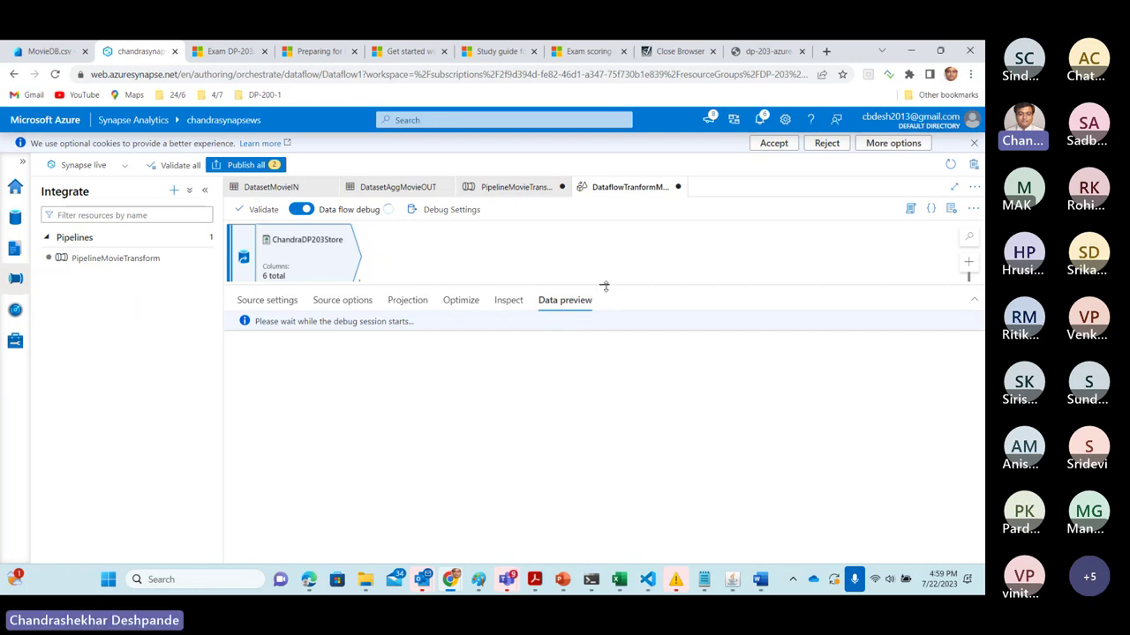
# Add an Aggregate transformation after the ChandraDP203Store source.
pyautogui.moveTo(605, 286); pyautogui.dragTo(605, 395)
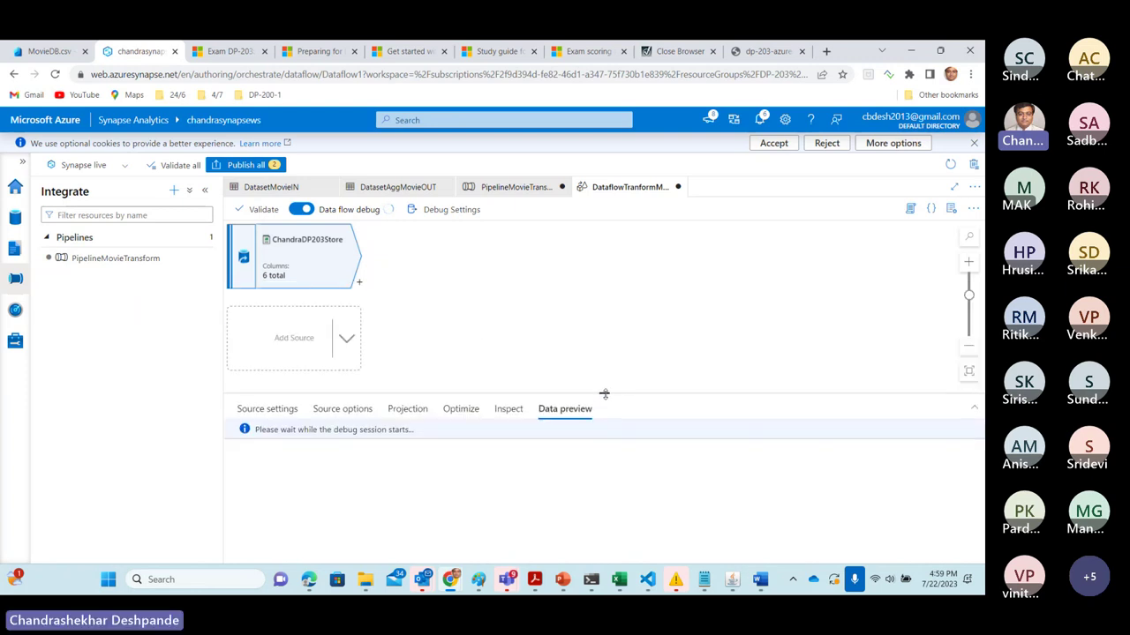
pyautogui.click(359, 287)
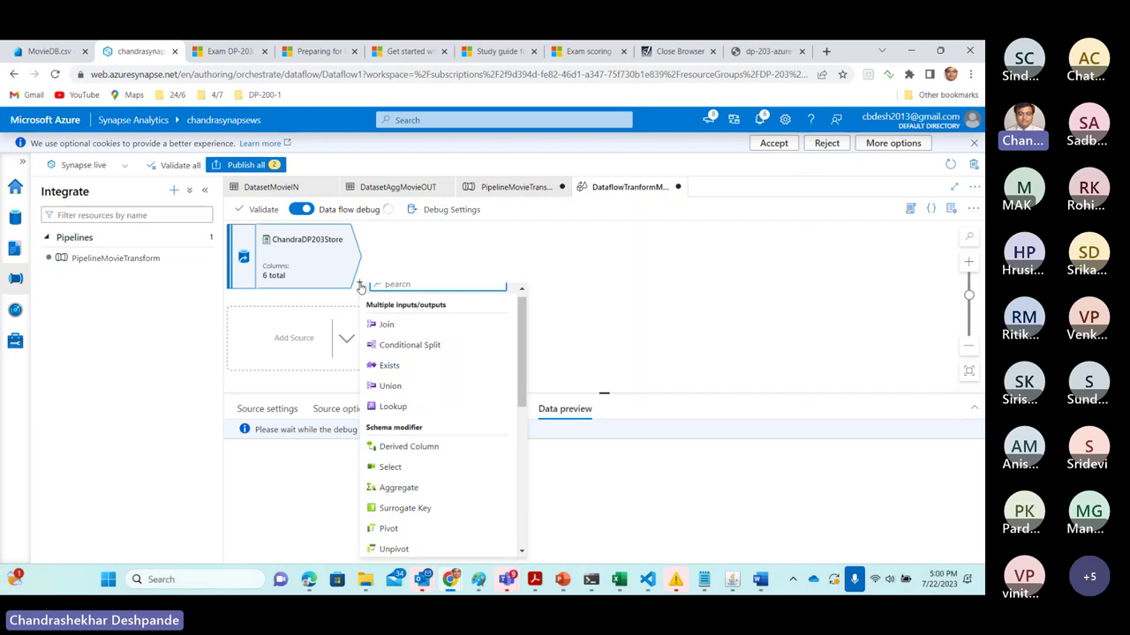
pyautogui.click(399, 488)
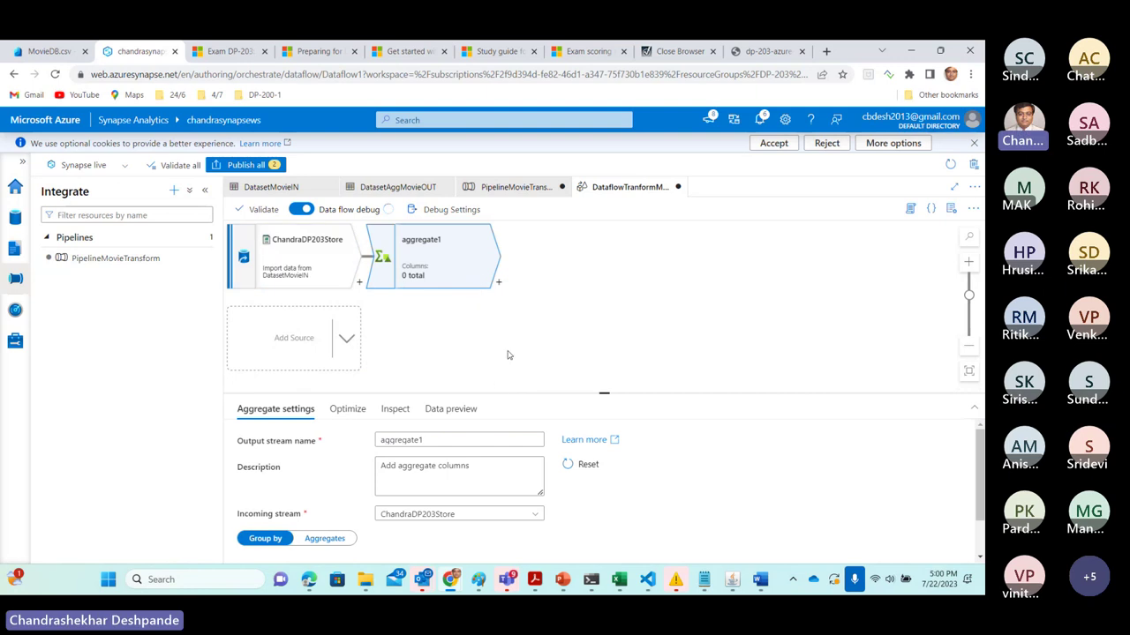
# Switch to Lab122_DataFactory_DataFlows.docx in Word and read the instructions for adding the filter transformation in step 10.
pyautogui.hotkey('alt', 'Tab')
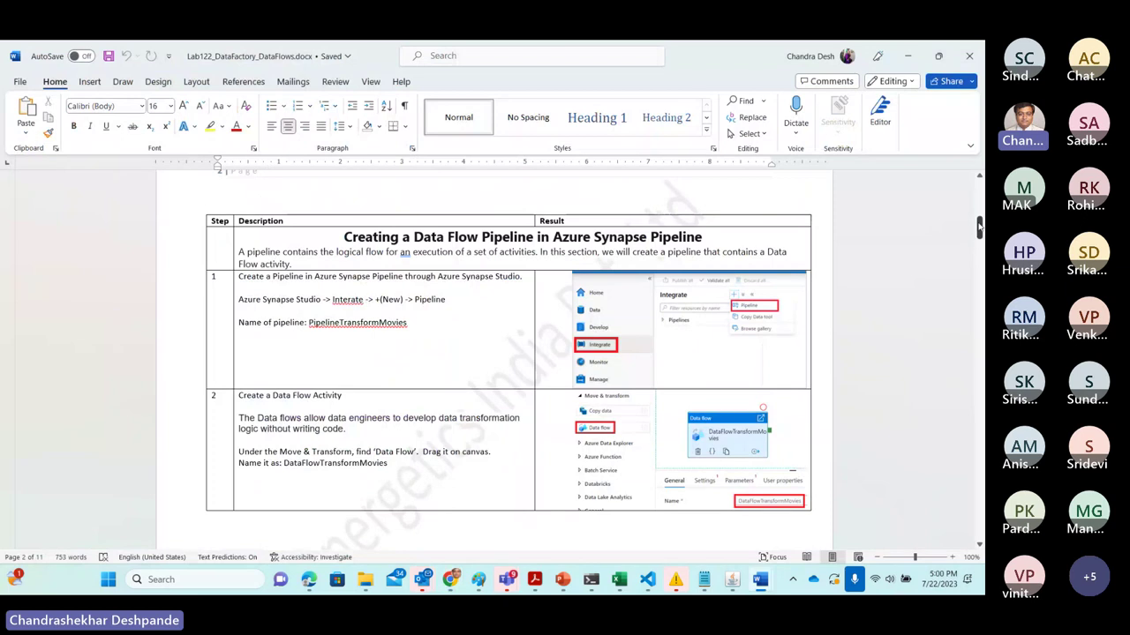
pyautogui.moveTo(978, 230); pyautogui.dragTo(974, 359)
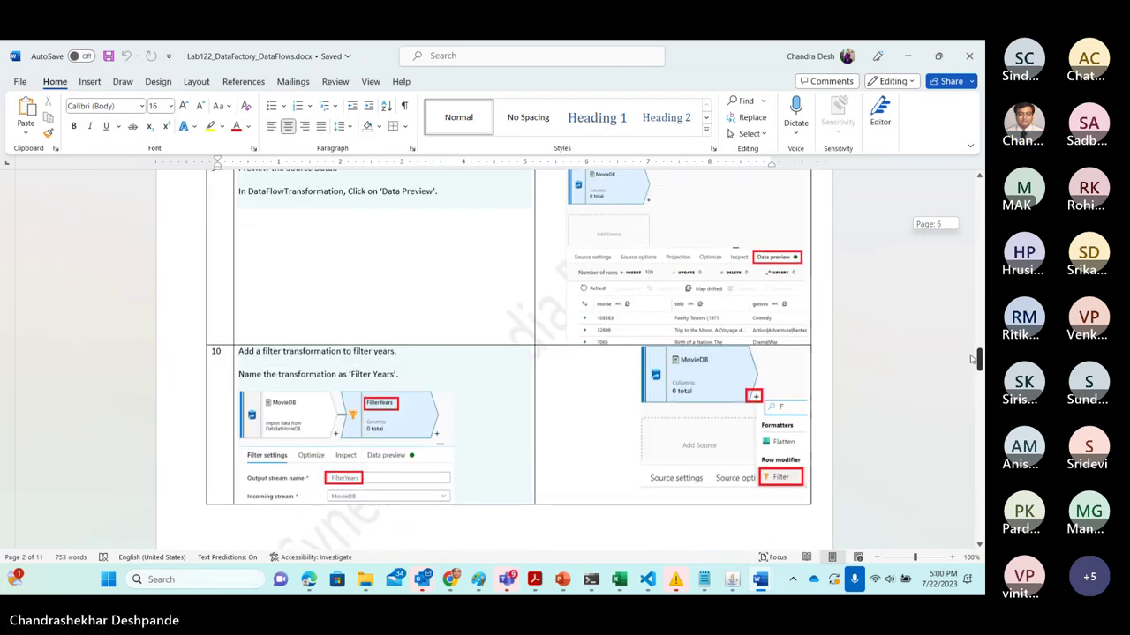
pyautogui.scroll(-1, 973, 358)
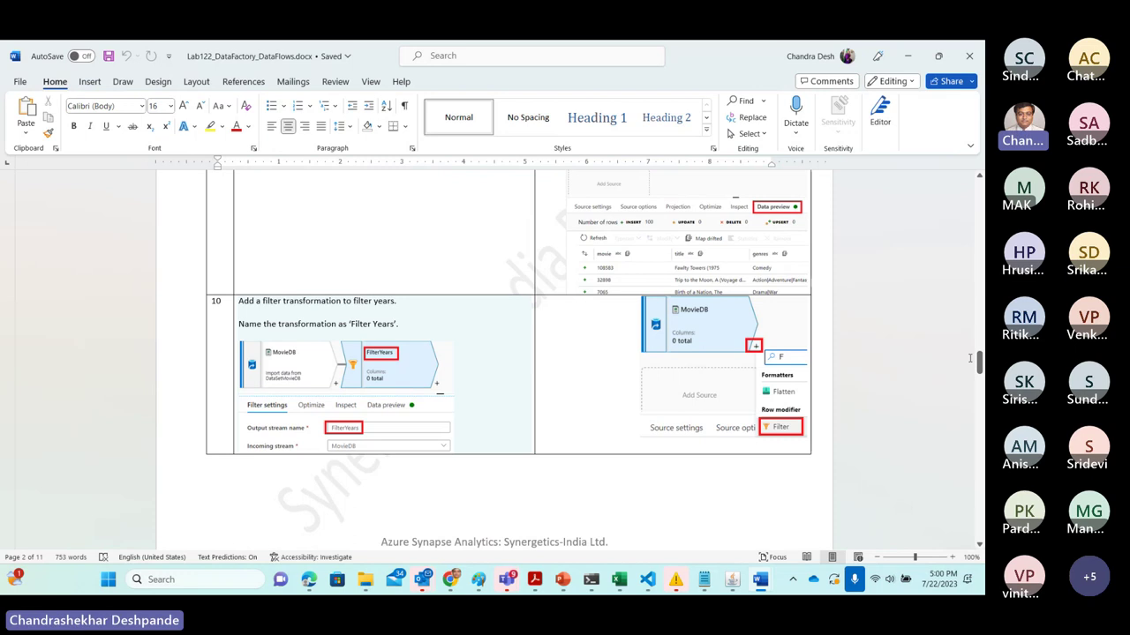
# Switch back to Synapse in the browser and replace the aggregate1 transformation after the ChandraDP203Store source with a Filter transformation.
pyautogui.hotkey('alt', 'Tab')
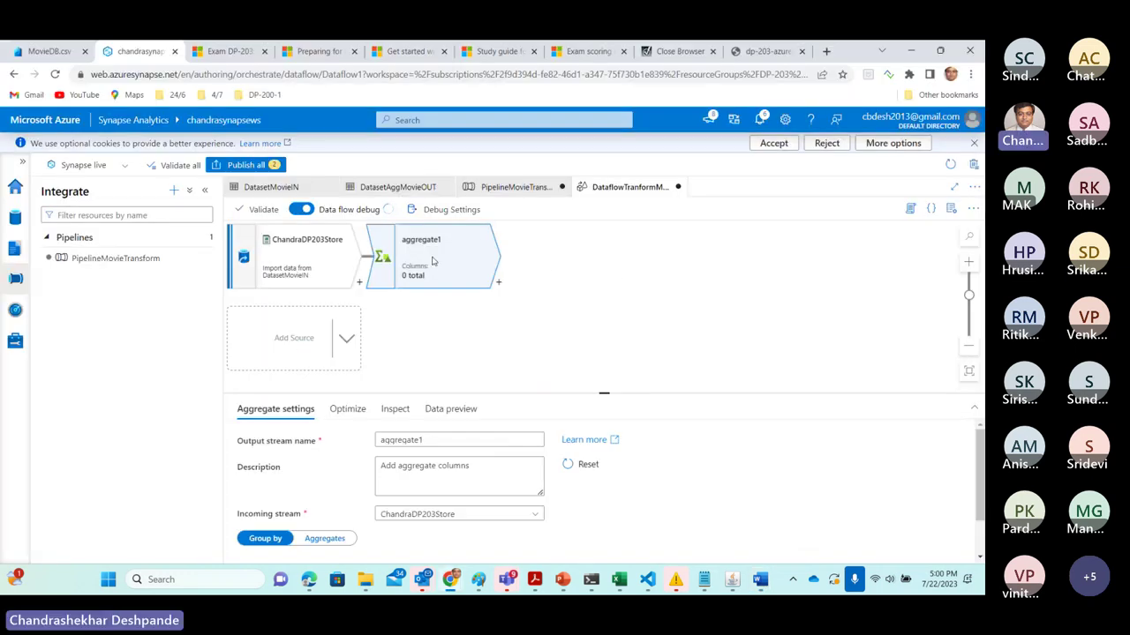
pyautogui.press('Delete')
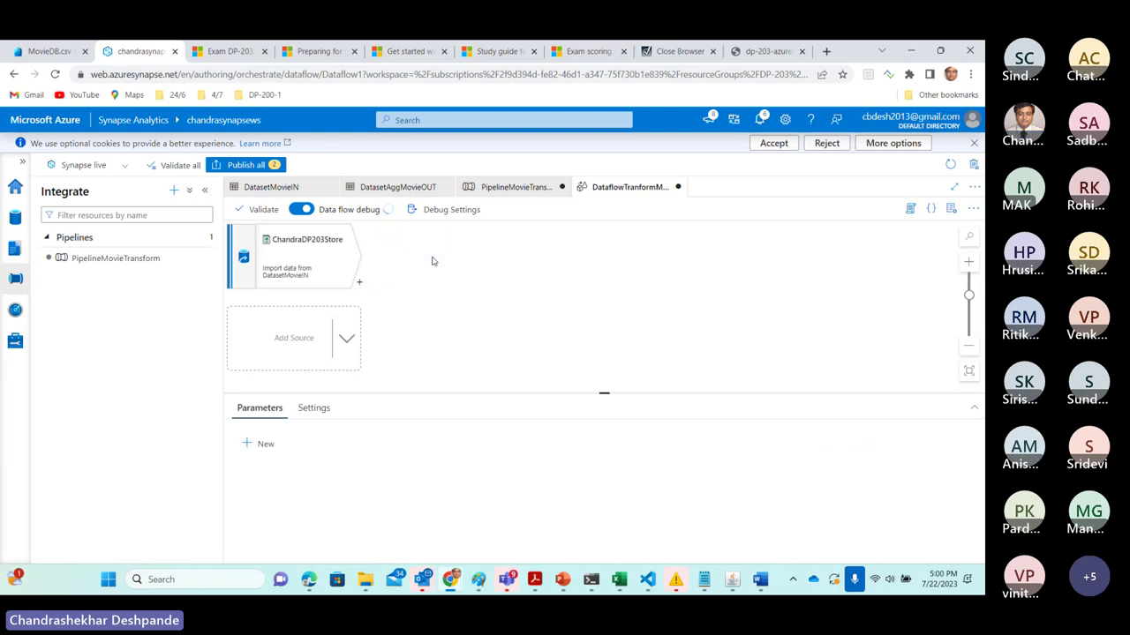
pyautogui.click(359, 283)
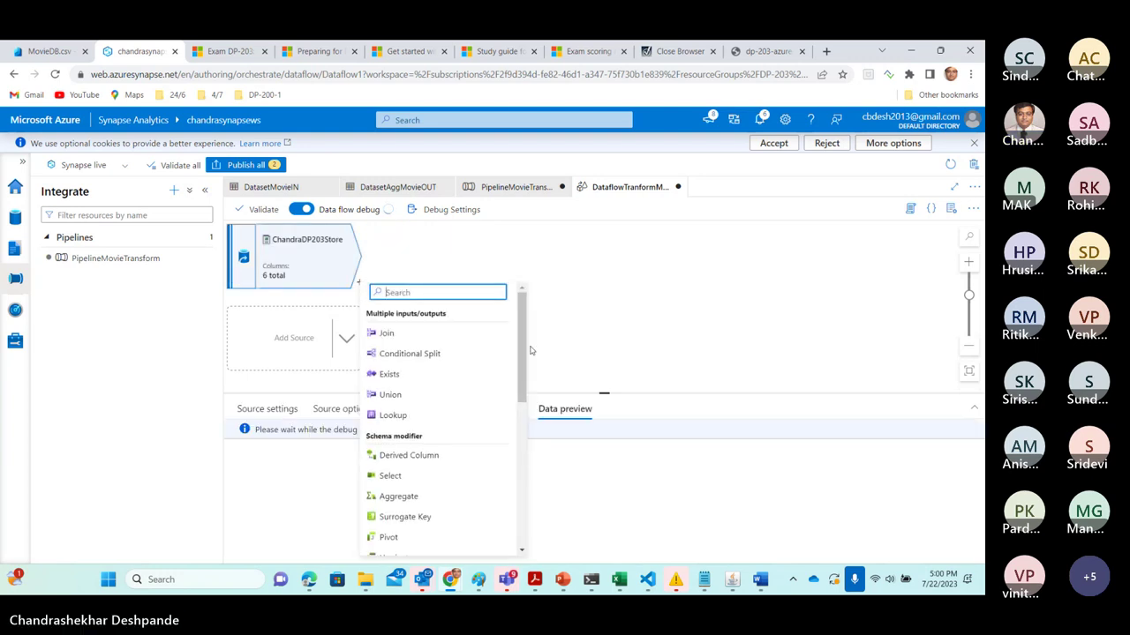
pyautogui.moveTo(522, 344); pyautogui.dragTo(525, 493)
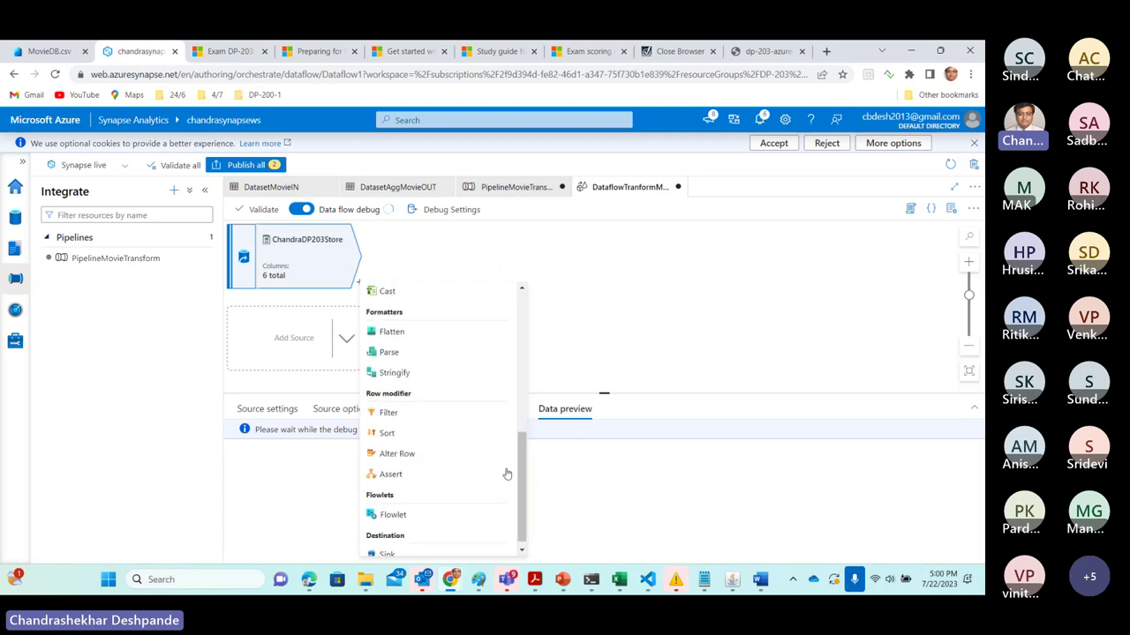
pyautogui.click(429, 414)
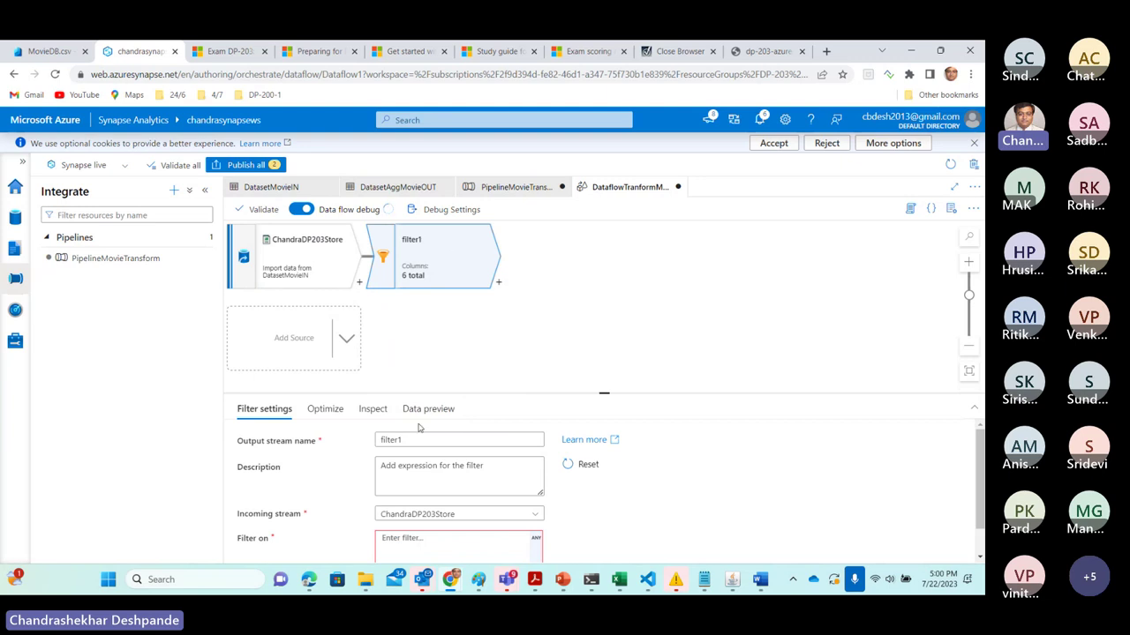
# Rename the filter transformation's output stream as FilterOnYearRange.
pyautogui.click(384, 440)
pyautogui.doubleClick(385, 439)
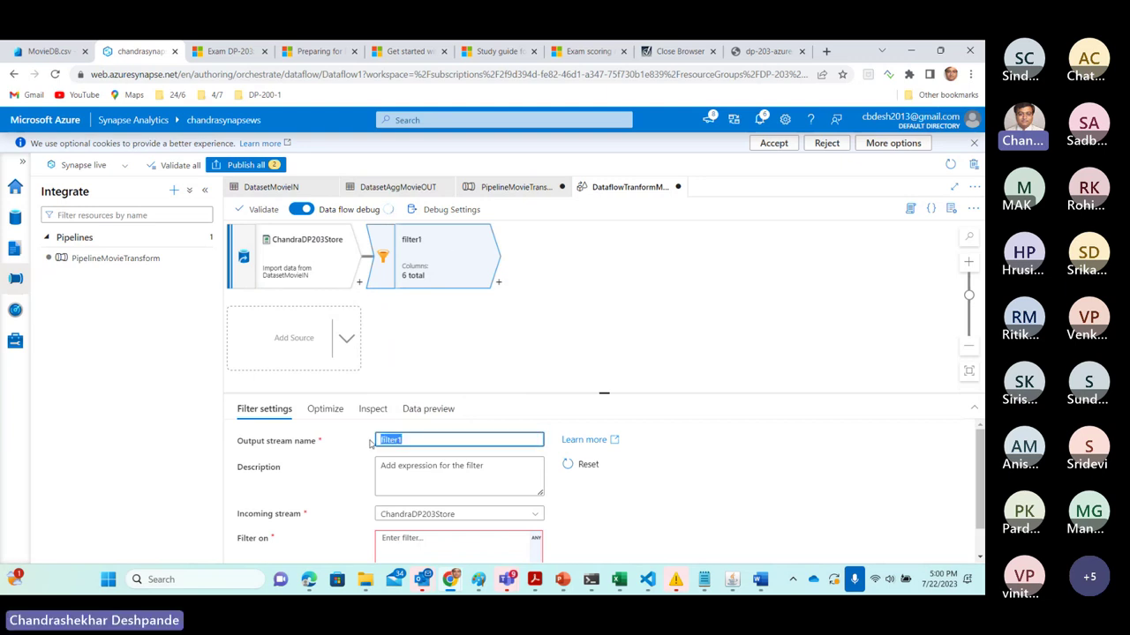
pyautogui.write('FilterOnYearRange')
pyautogui.click(524, 332)
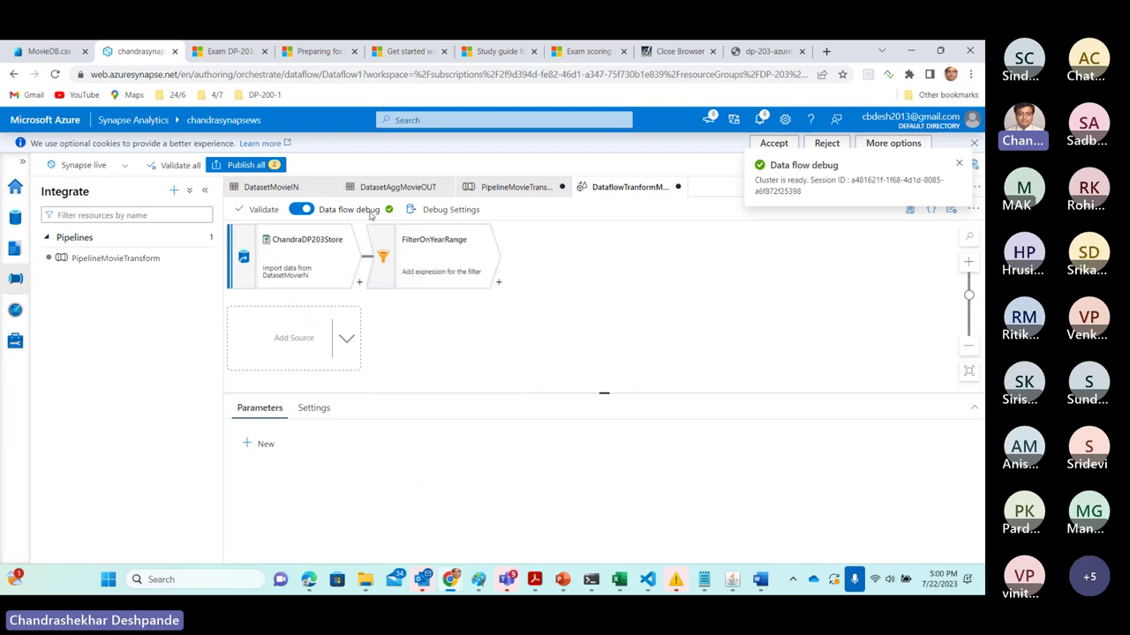
# Refresh the ChandraDP203Store source's data preview and examine the movie rows.
pyautogui.click(312, 268)
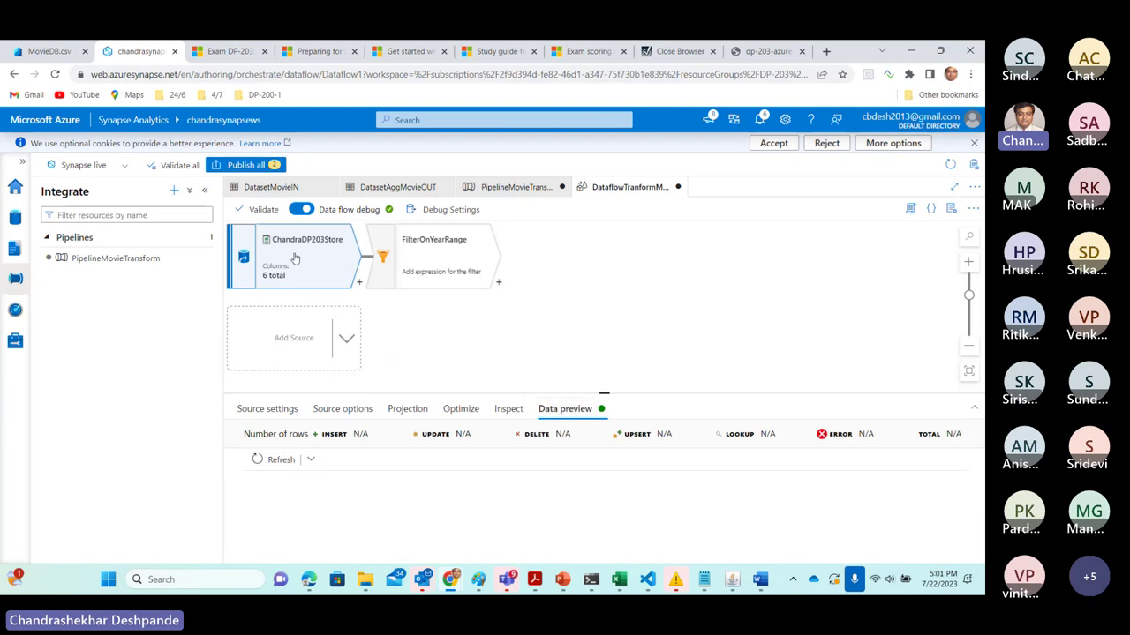
pyautogui.click(281, 460)
pyautogui.moveTo(603, 392); pyautogui.dragTo(584, 289)
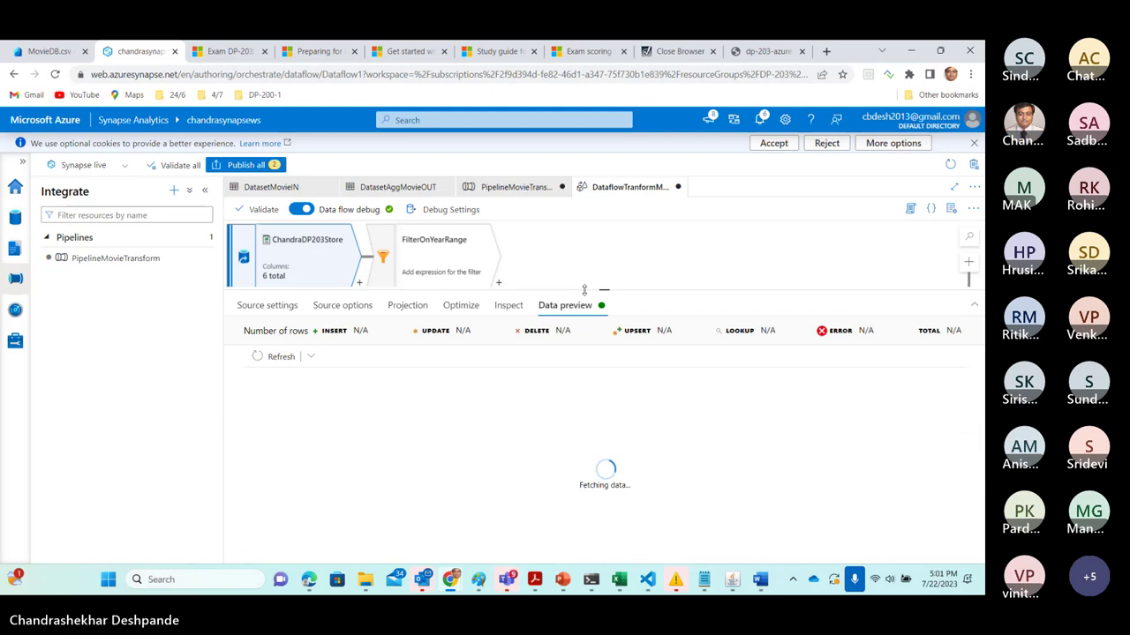
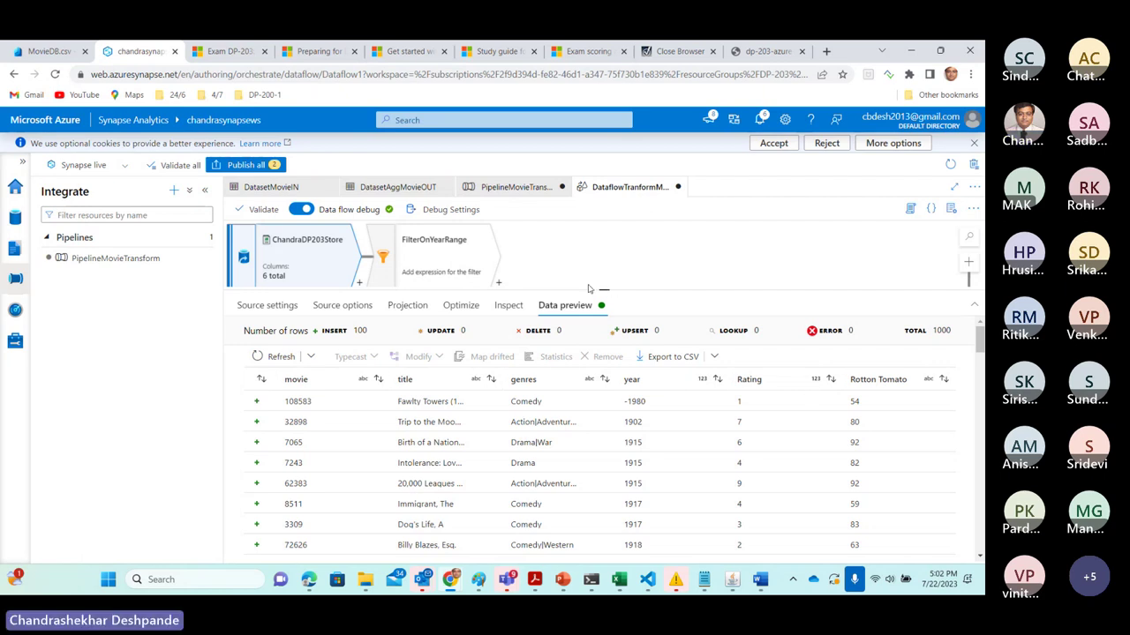
pyautogui.moveTo(603, 290); pyautogui.dragTo(603, 386)
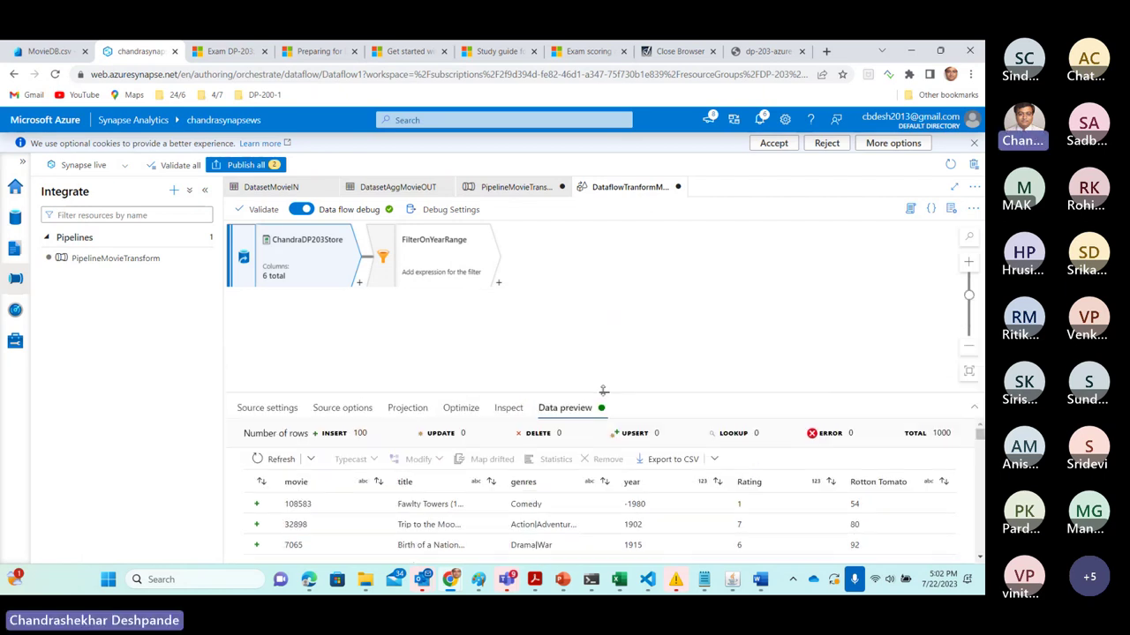
# Build the FilterOnYearRange filter expression year>=1911 && year<2000 in the expression builder.
pyautogui.click(446, 258)
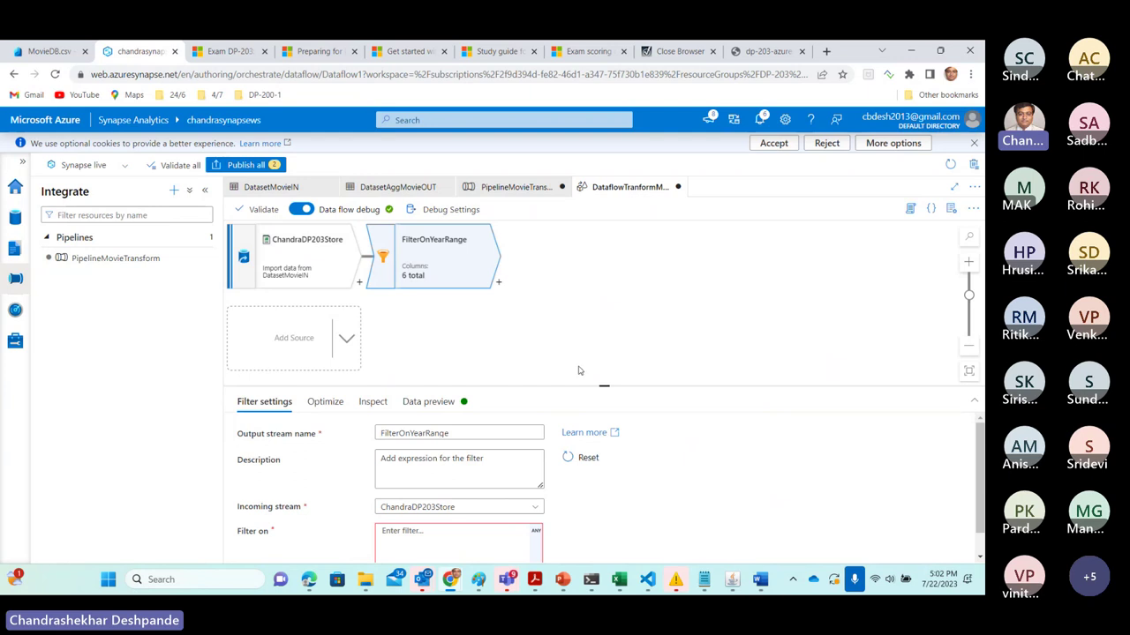
pyautogui.moveTo(603, 385); pyautogui.dragTo(601, 296)
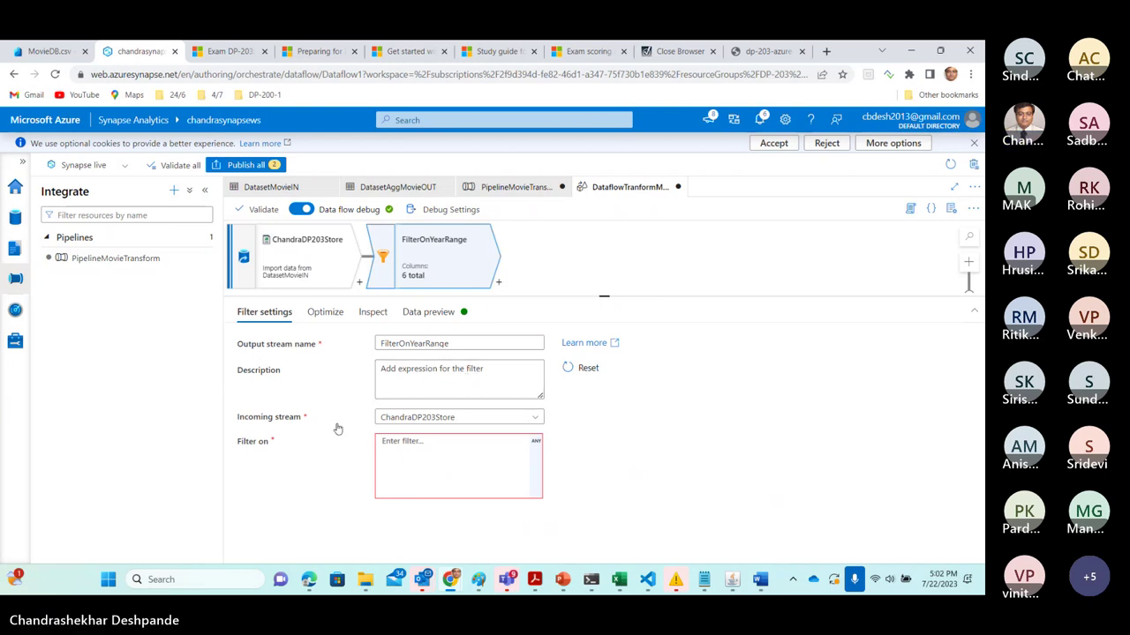
pyautogui.click(535, 441)
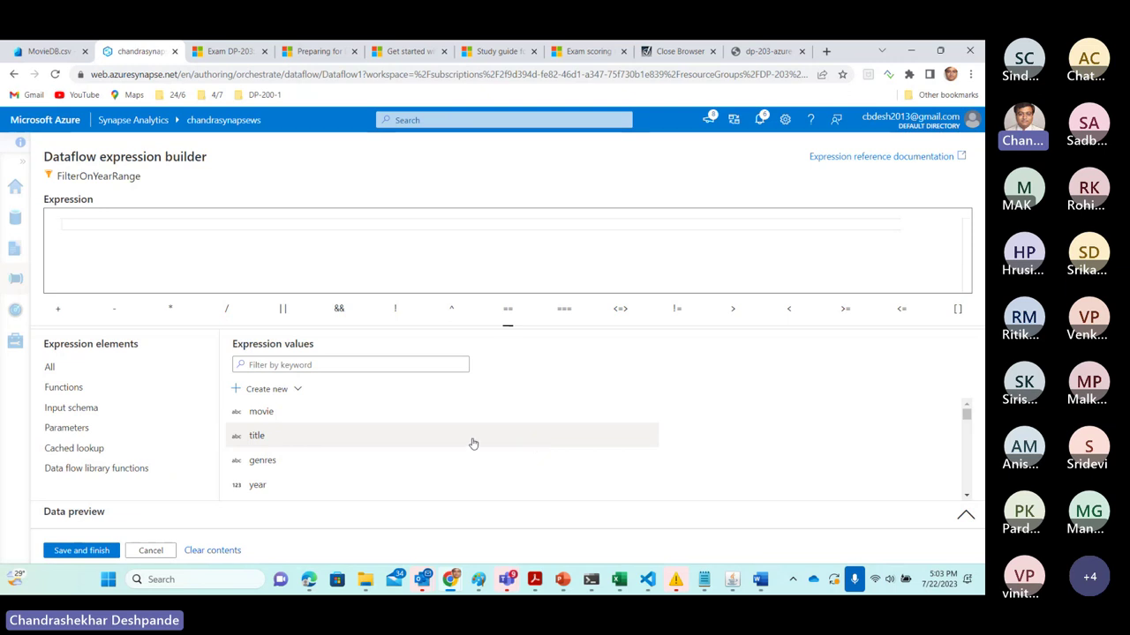
pyautogui.click(261, 485)
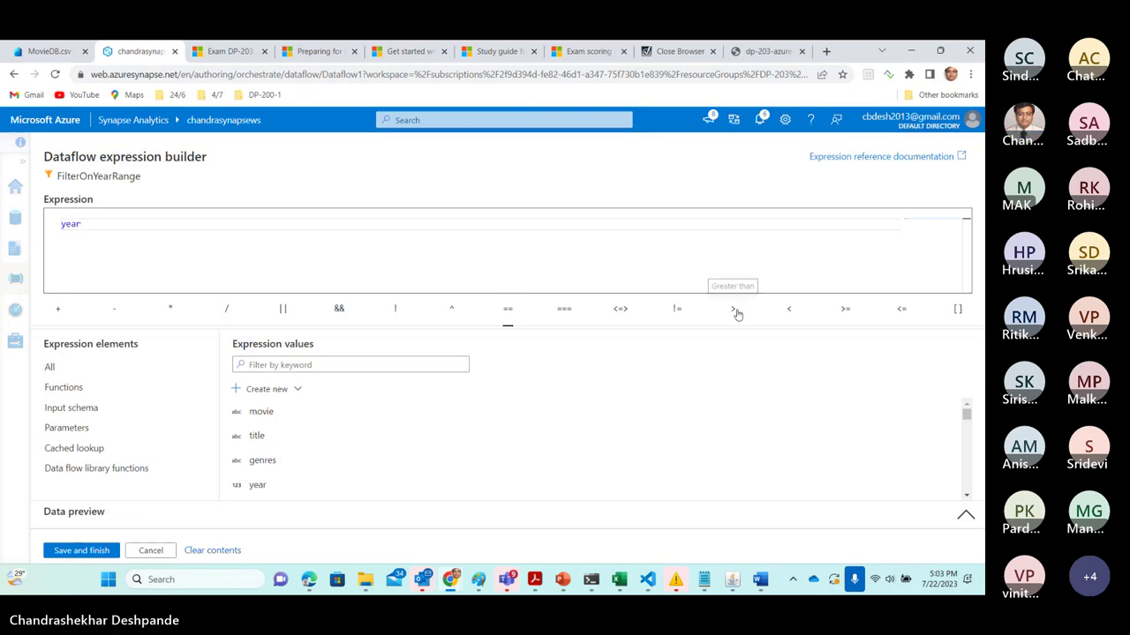
pyautogui.click(844, 310)
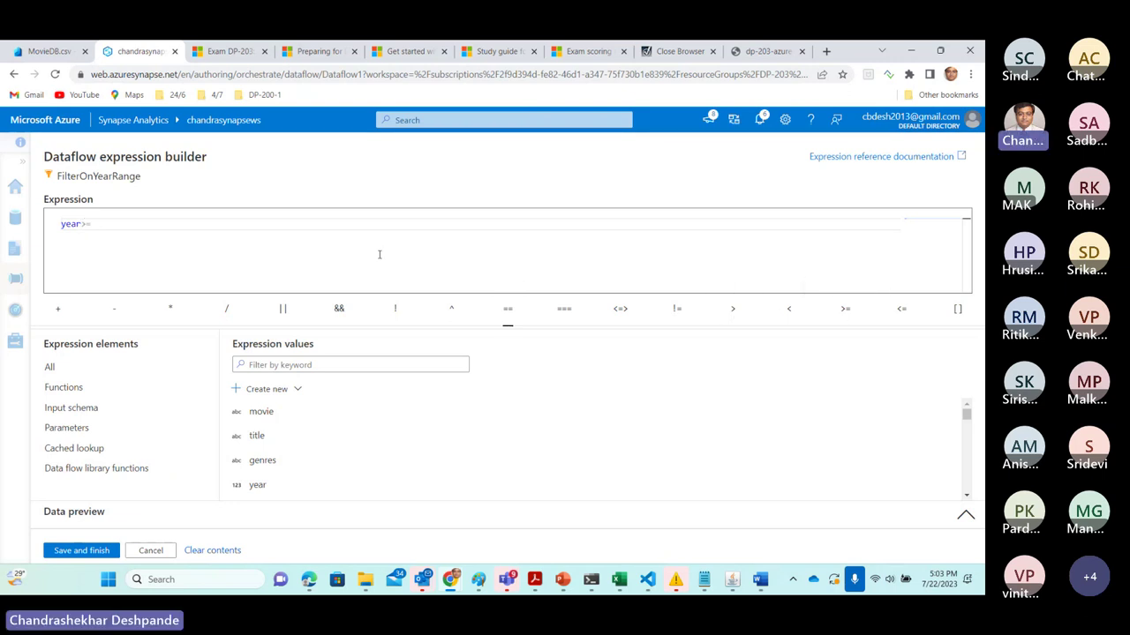
pyautogui.write('1911')
pyautogui.click(339, 310)
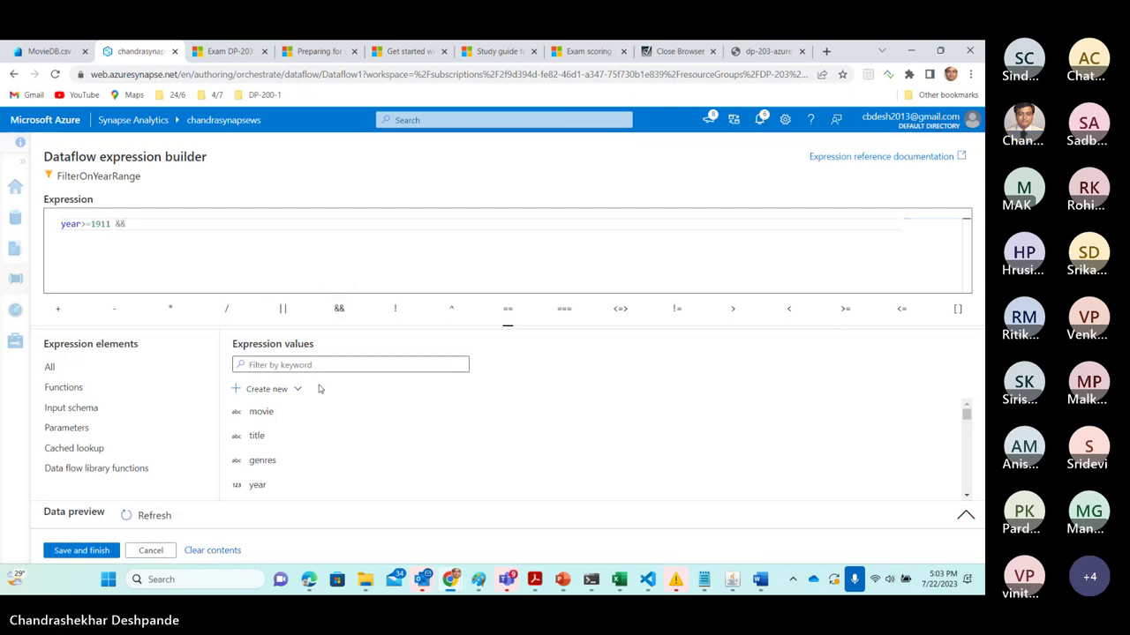
pyautogui.click(257, 486)
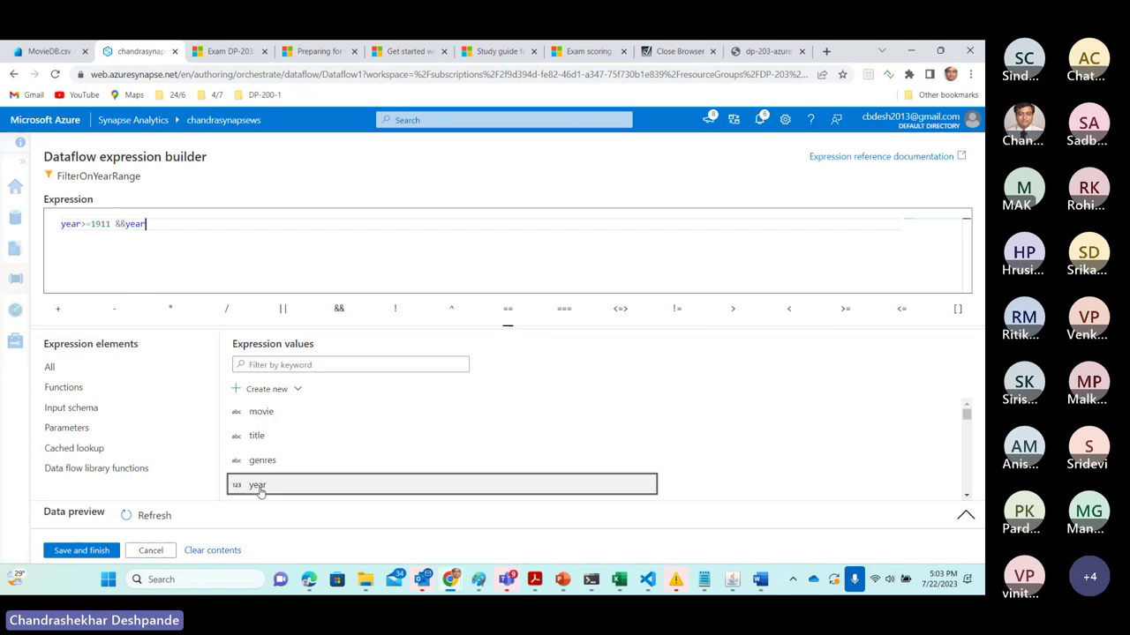
pyautogui.click(125, 224)
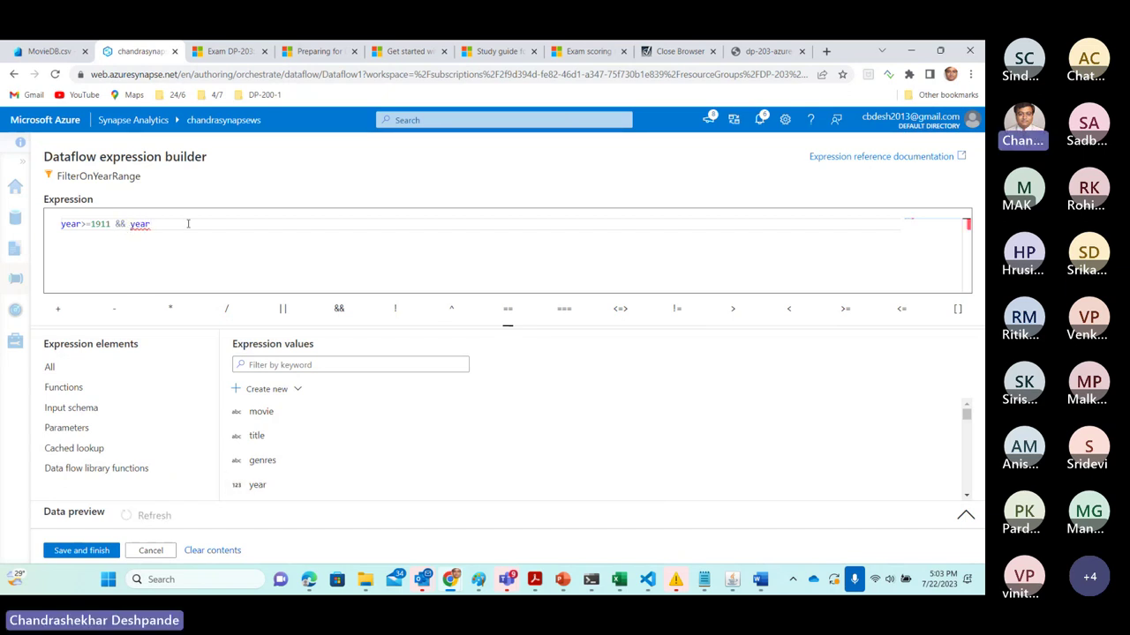
pyautogui.click(788, 311)
pyautogui.write('2000')
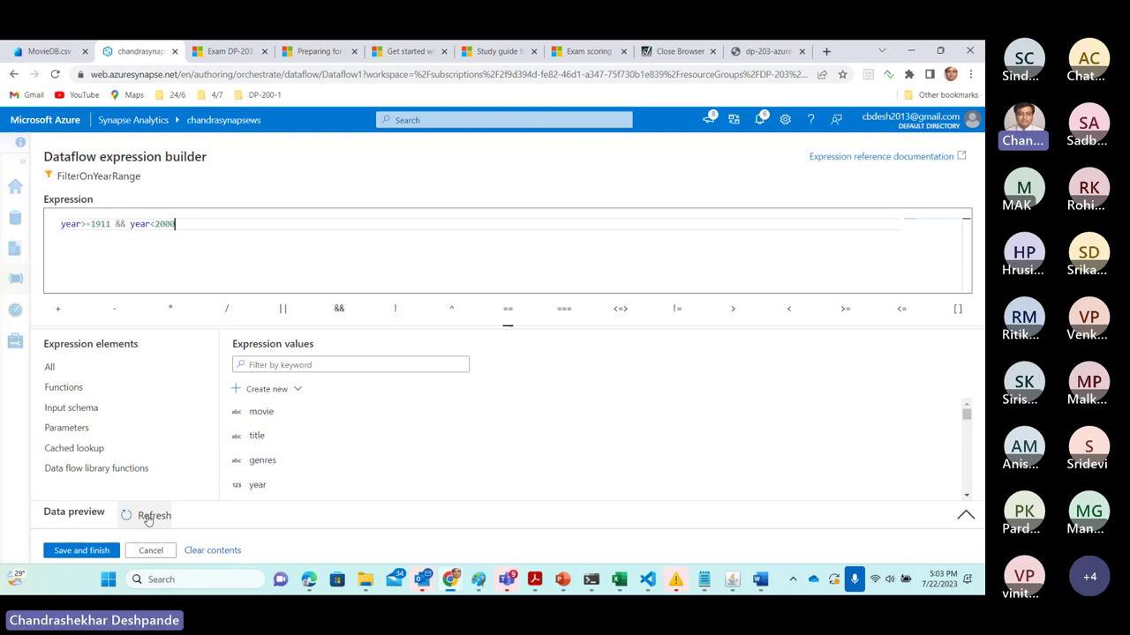
# Preview the filter expression's output against the year values, and save the expression.
pyautogui.click(148, 517)
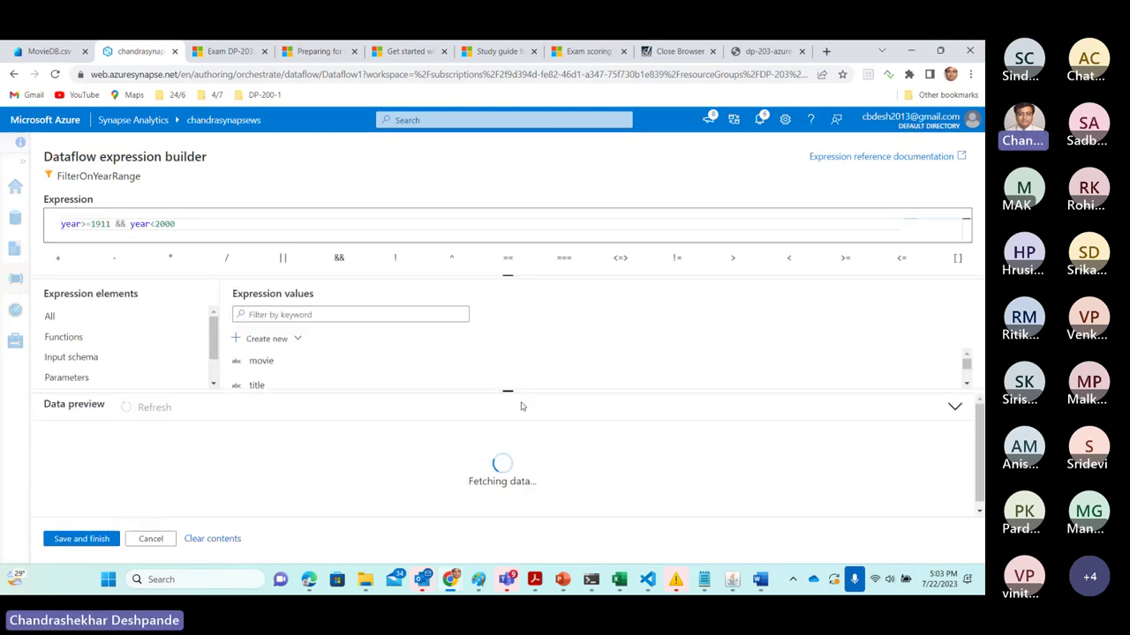
pyautogui.moveTo(508, 391); pyautogui.dragTo(507, 338)
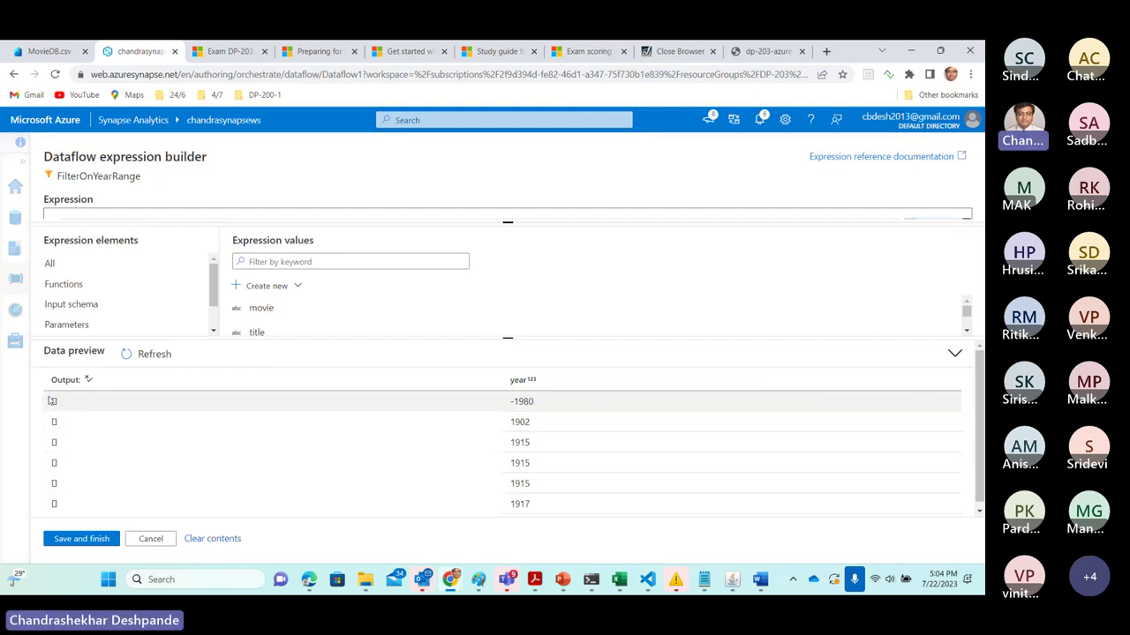
pyautogui.click(100, 540)
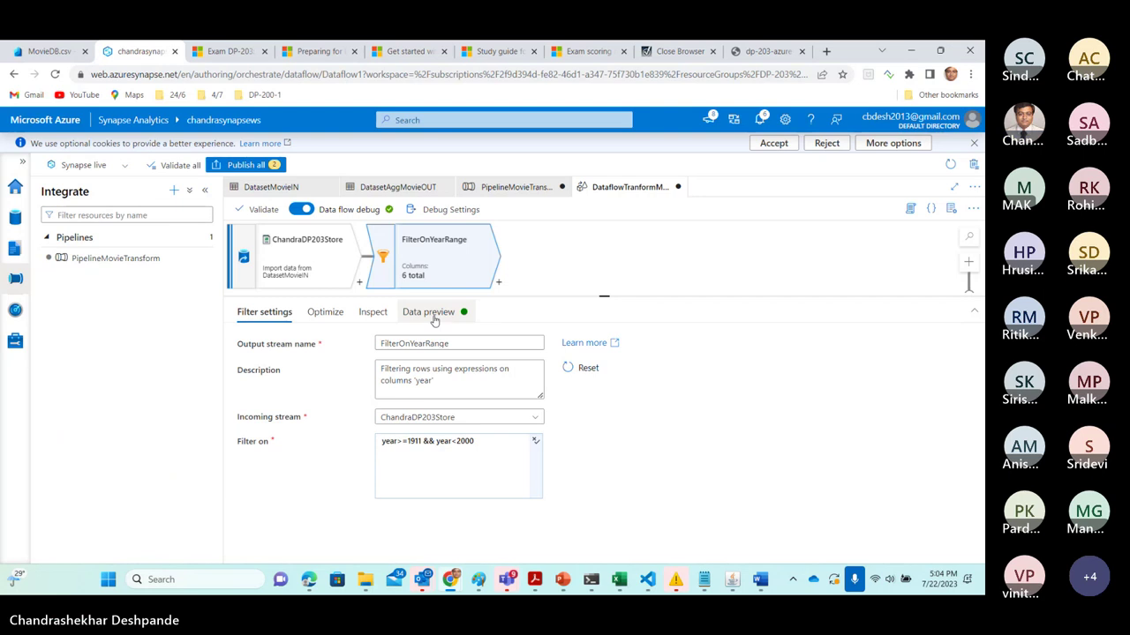
# Review the source's data preview, and refresh the FilterOnYearRange data preview to compare the filtered rows.
pyautogui.click(313, 261)
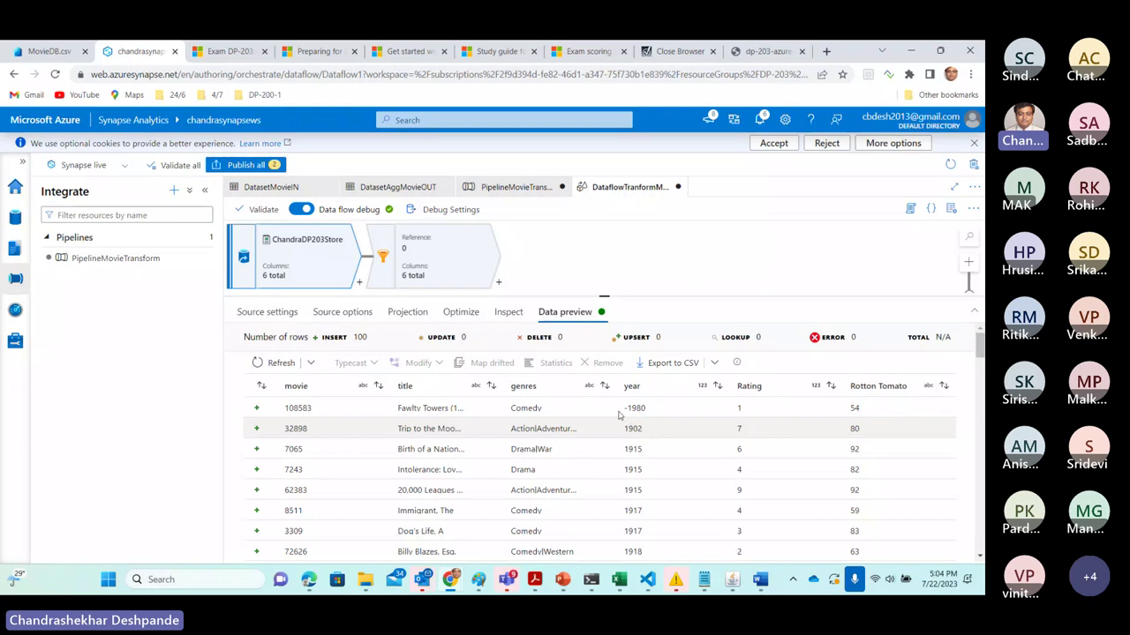
pyautogui.click(457, 261)
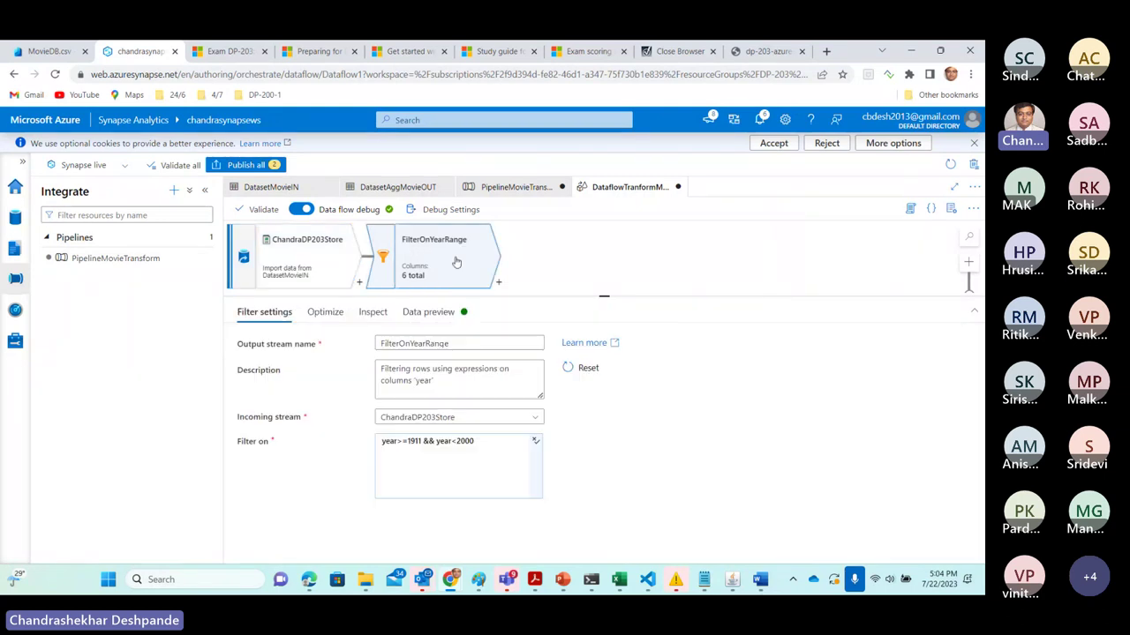
pyautogui.click(435, 314)
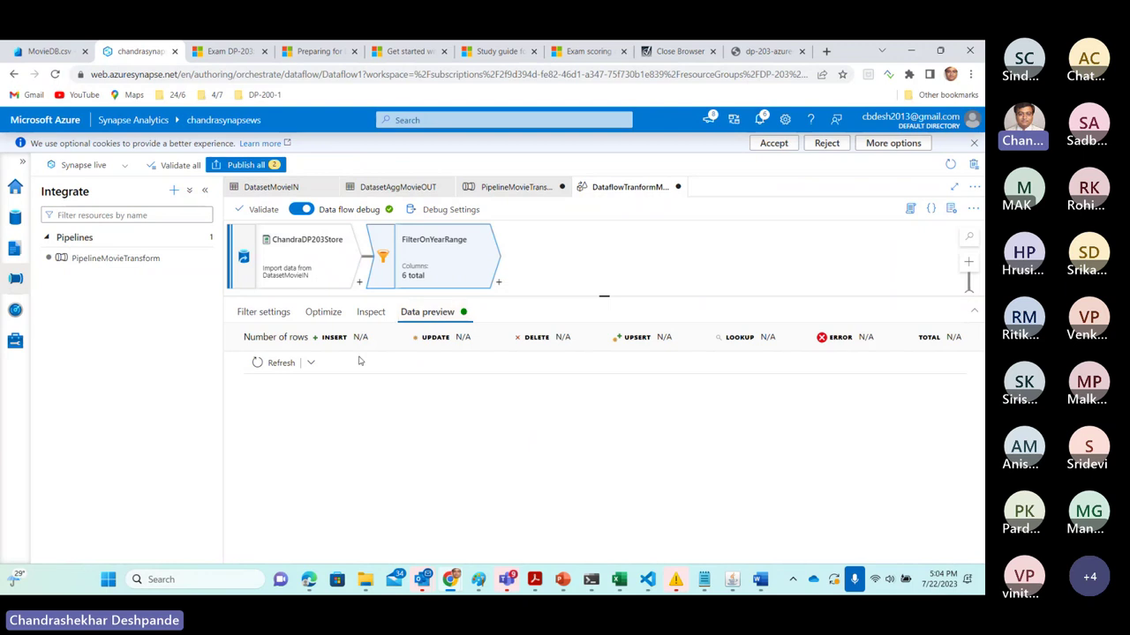
pyautogui.click(275, 362)
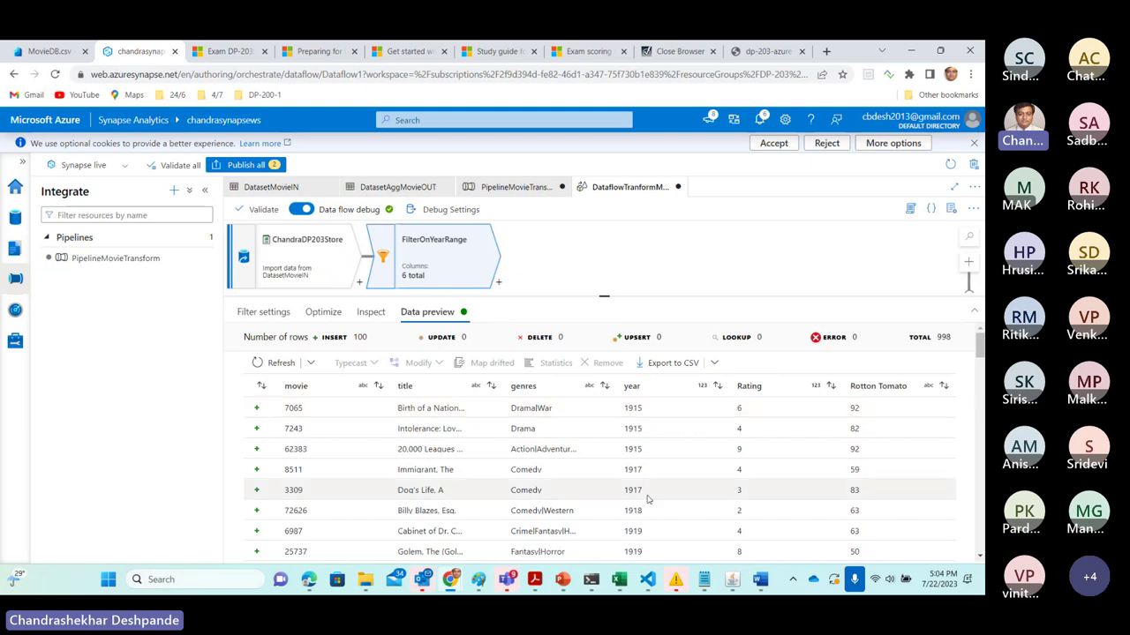
pyautogui.moveTo(979, 328)
pyautogui.mouseDown()
pyautogui.moveTo(965, 542)
pyautogui.moveTo(973, 336)
pyautogui.mouseUp()
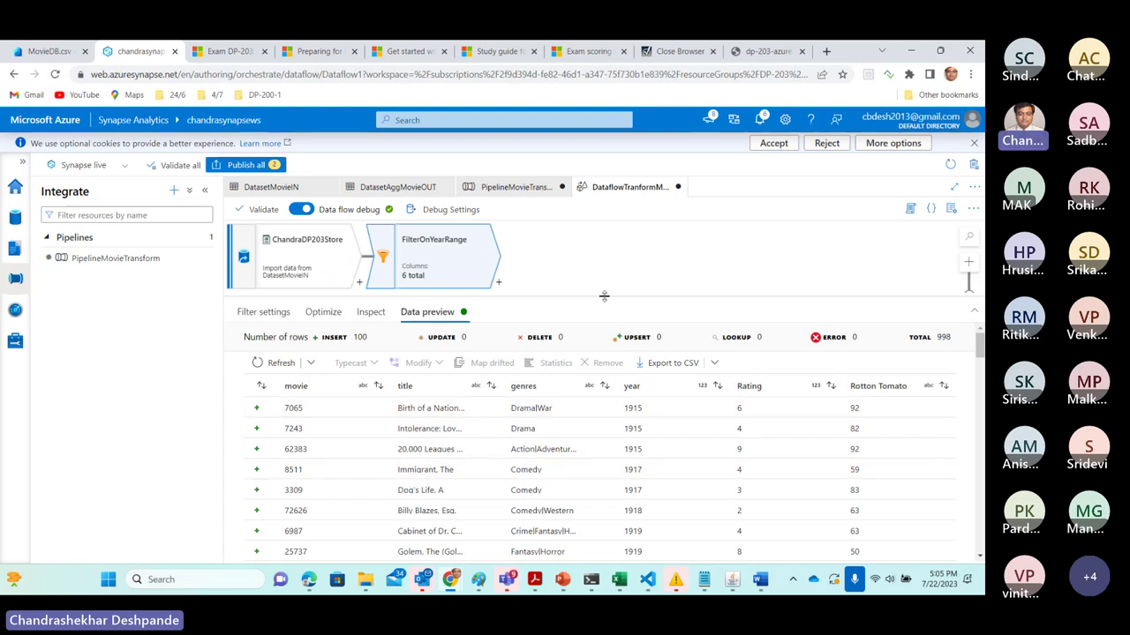
pyautogui.moveTo(604, 296); pyautogui.dragTo(604, 412)
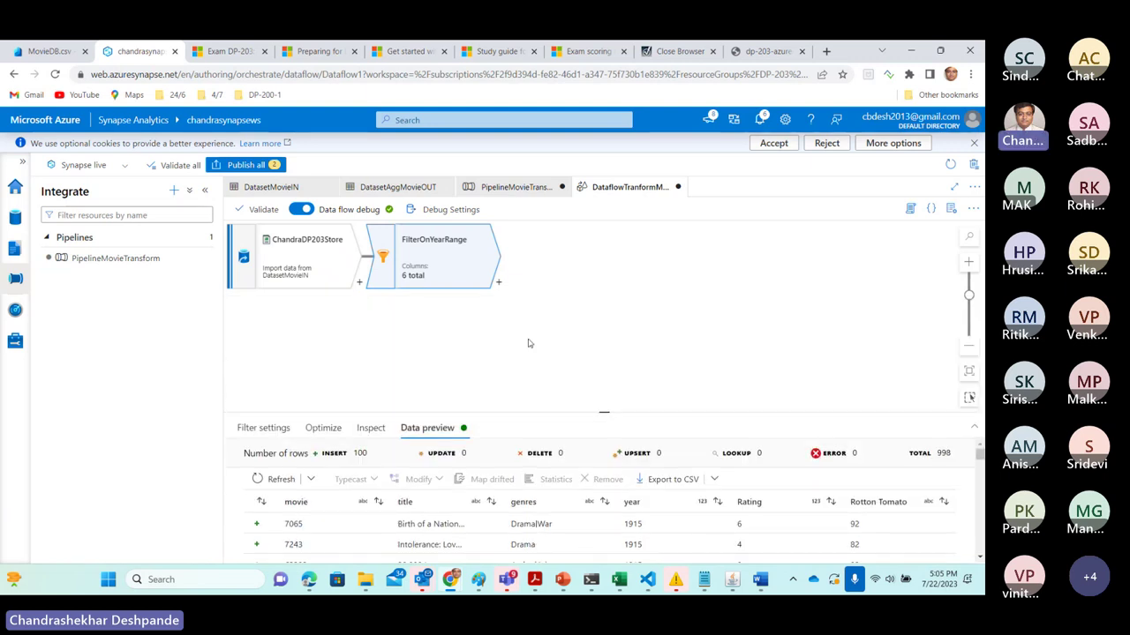
# Add an Aggregate transformation after FilterOnYearRange and name its output stream AggOnYear.
pyautogui.click(499, 285)
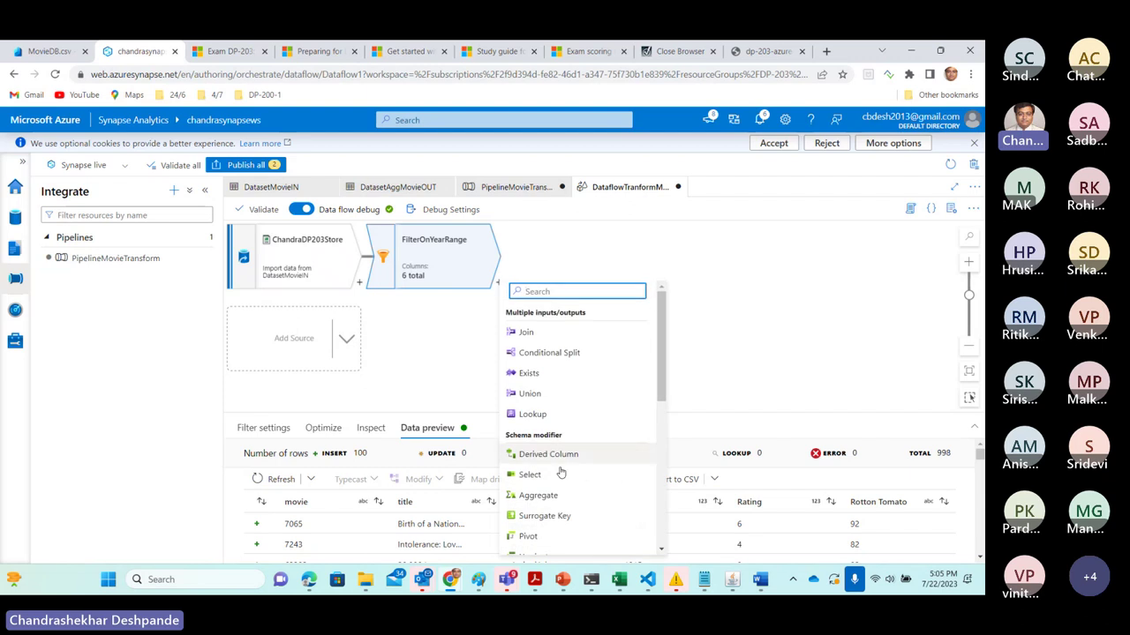
pyautogui.click(539, 496)
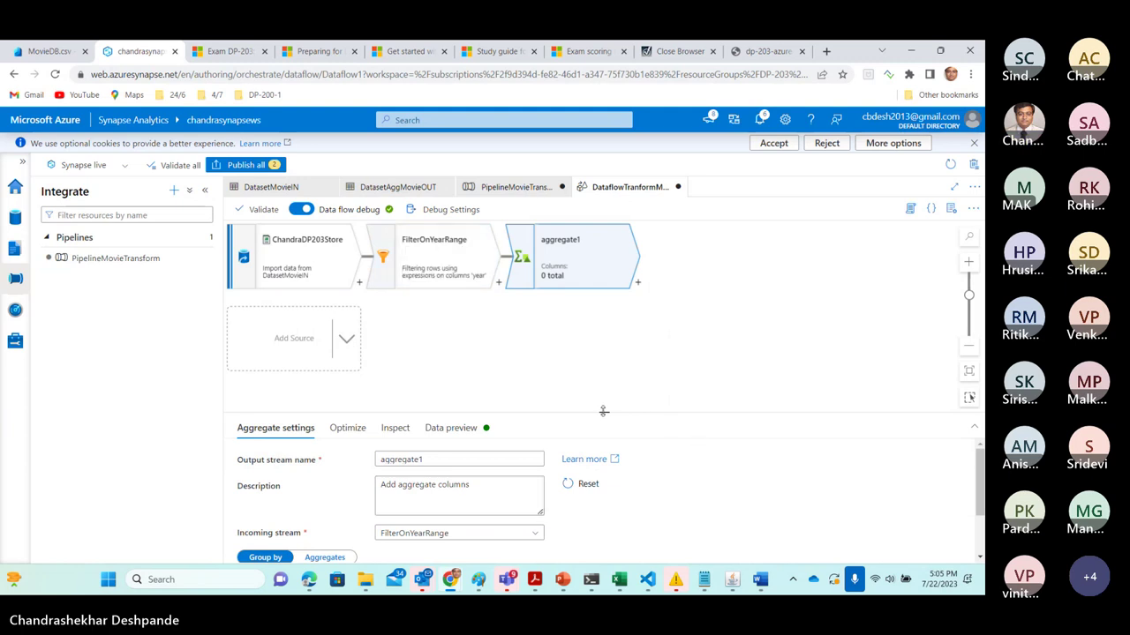
pyautogui.moveTo(604, 412); pyautogui.dragTo(600, 310)
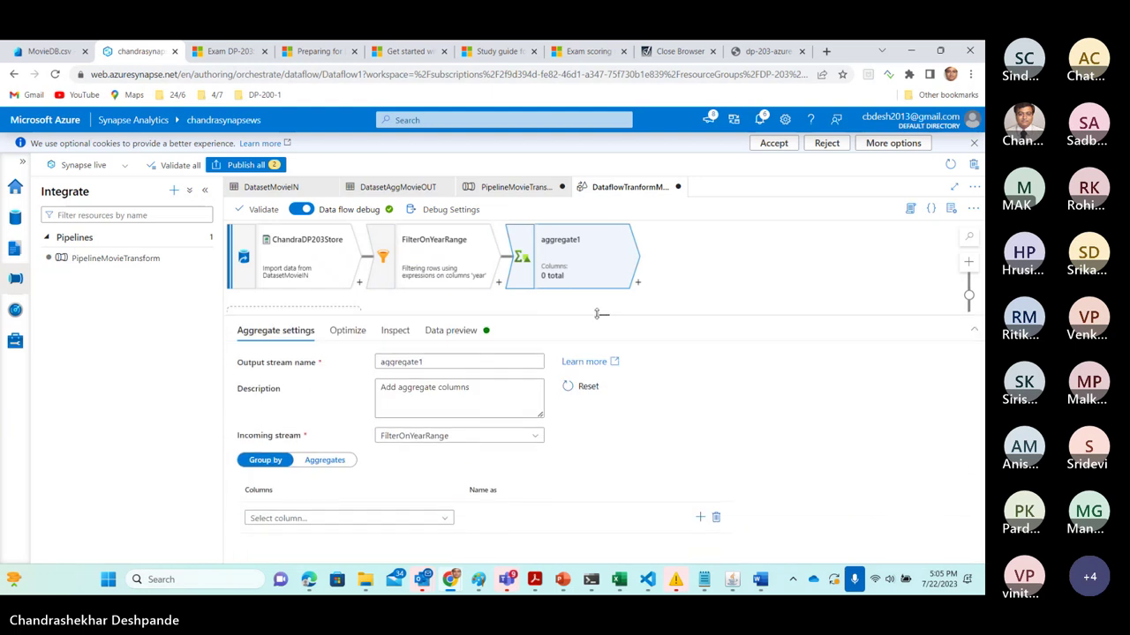
pyautogui.doubleClick(432, 359)
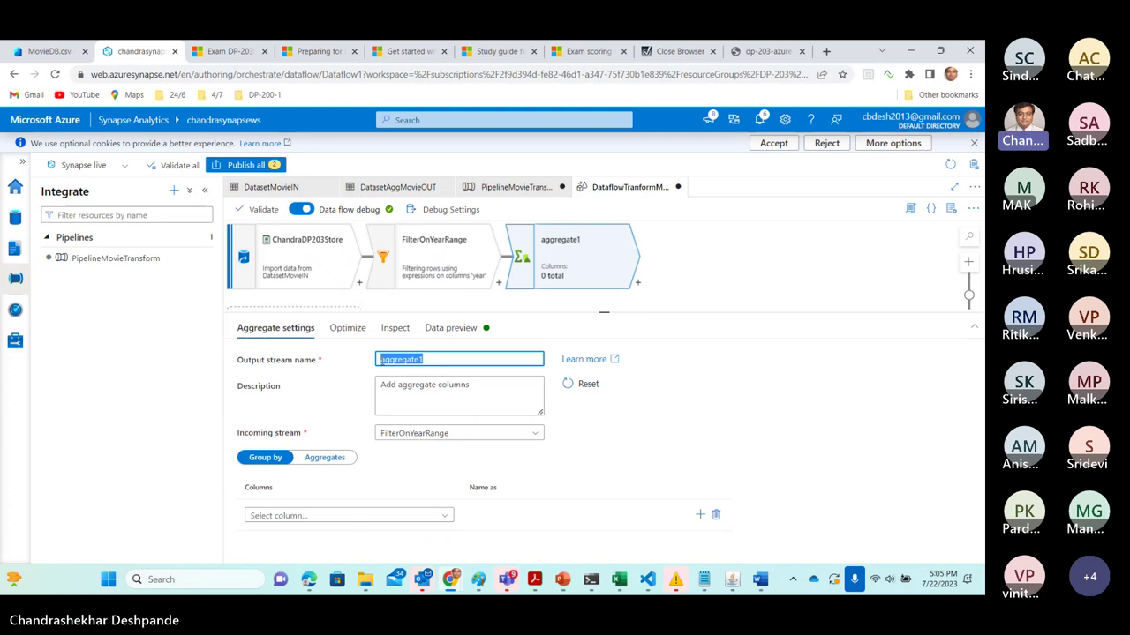
pyautogui.write('Agg')
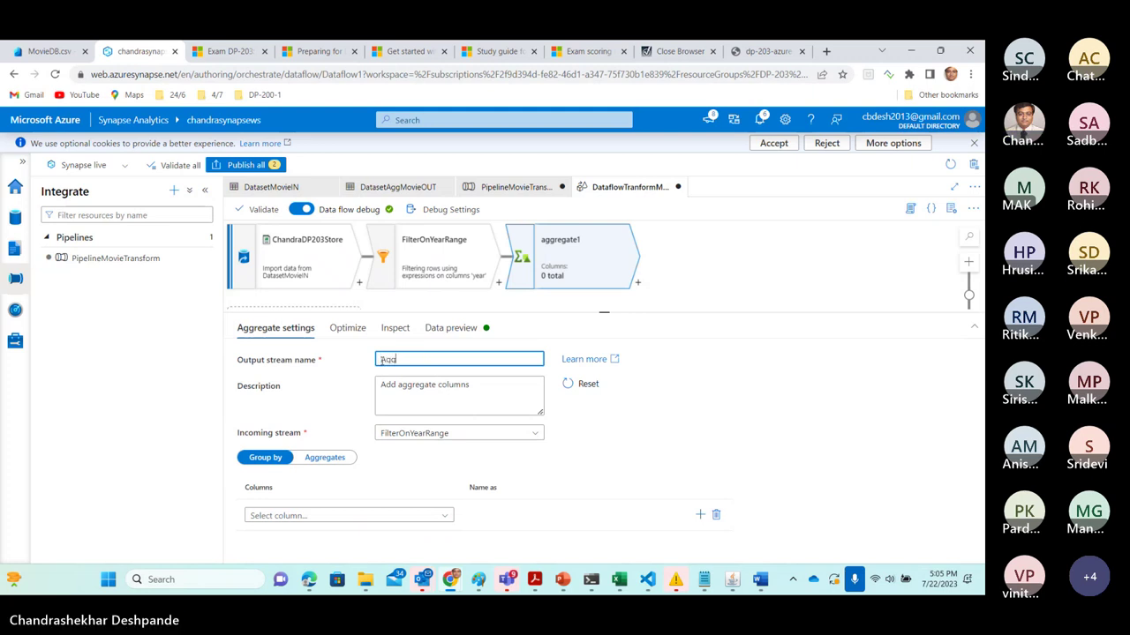
pyautogui.write('reOnYear')
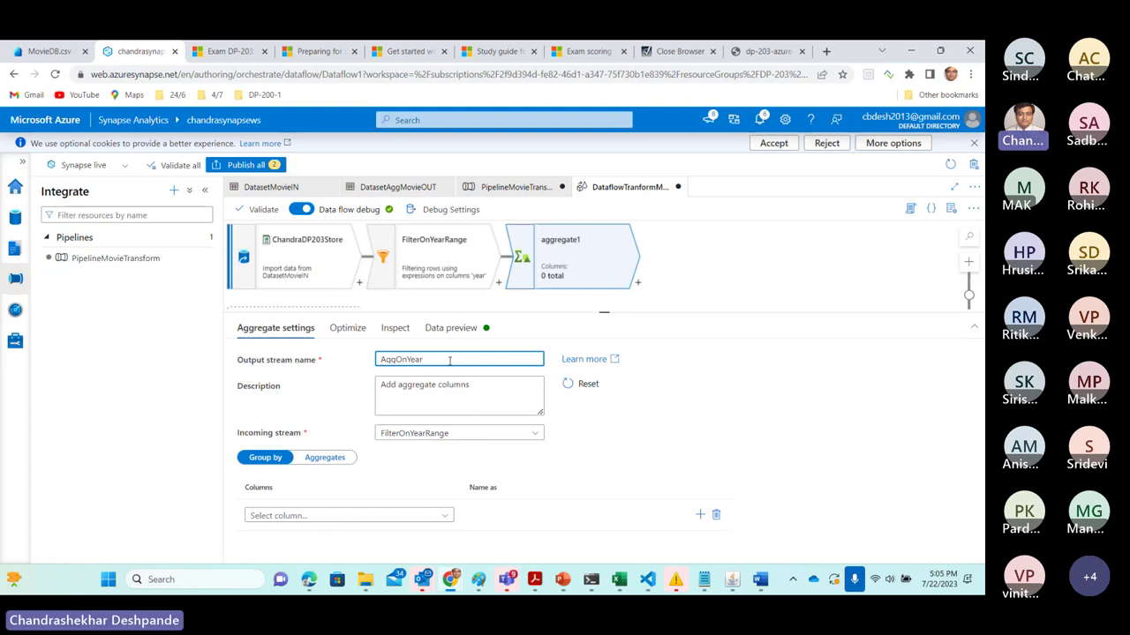
# Complete the Aggregate transformation's output stream name as AggOnYearAvgOnRatings.
pyautogui.write('AvgOnRatings')
pyautogui.click(447, 517)
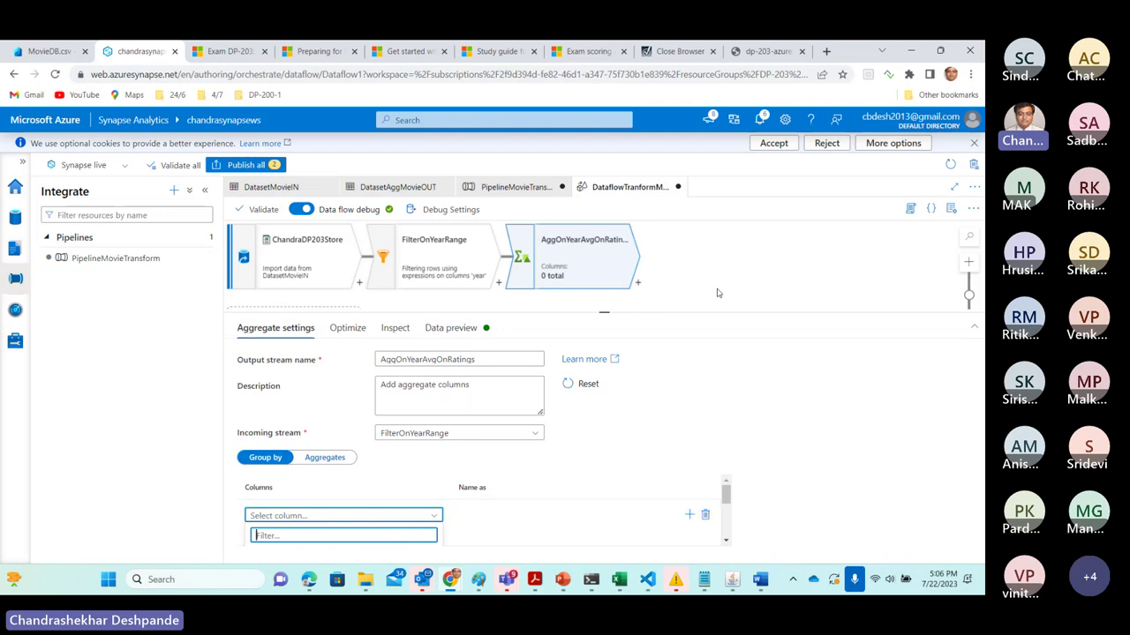
pyautogui.moveTo(604, 311); pyautogui.dragTo(604, 254)
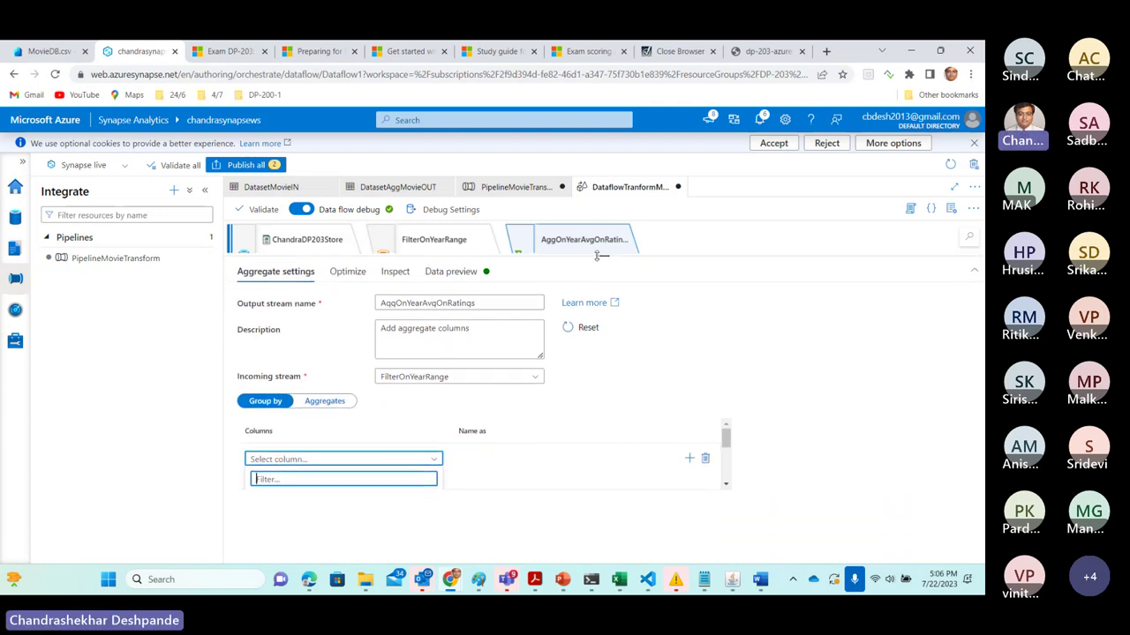
pyautogui.click(432, 457)
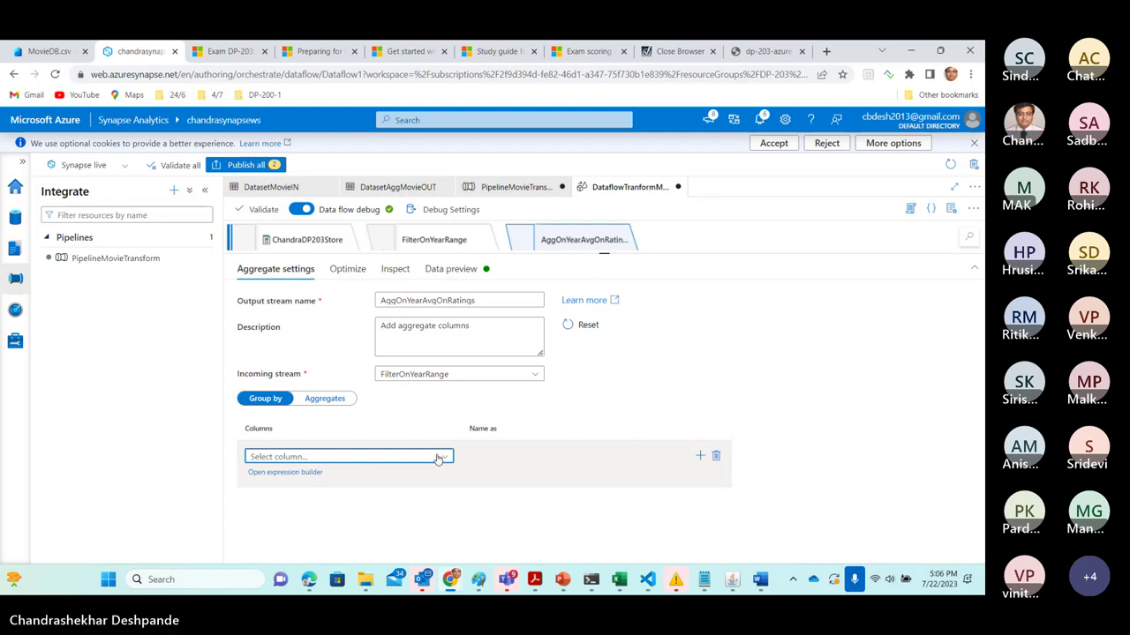
pyautogui.click(436, 458)
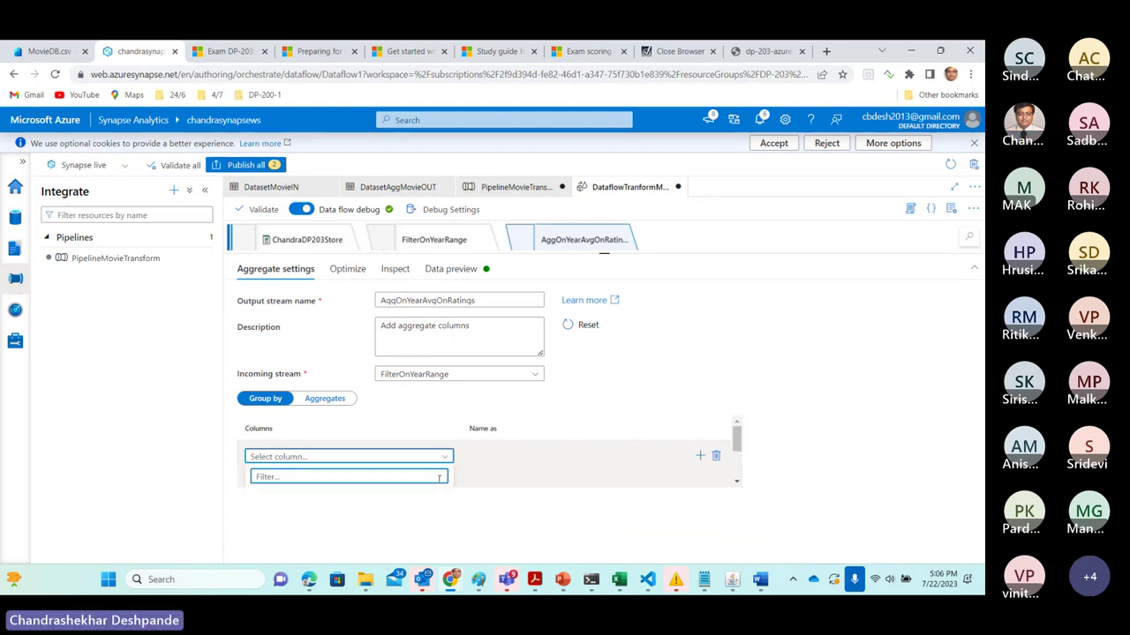
pyautogui.write('year')
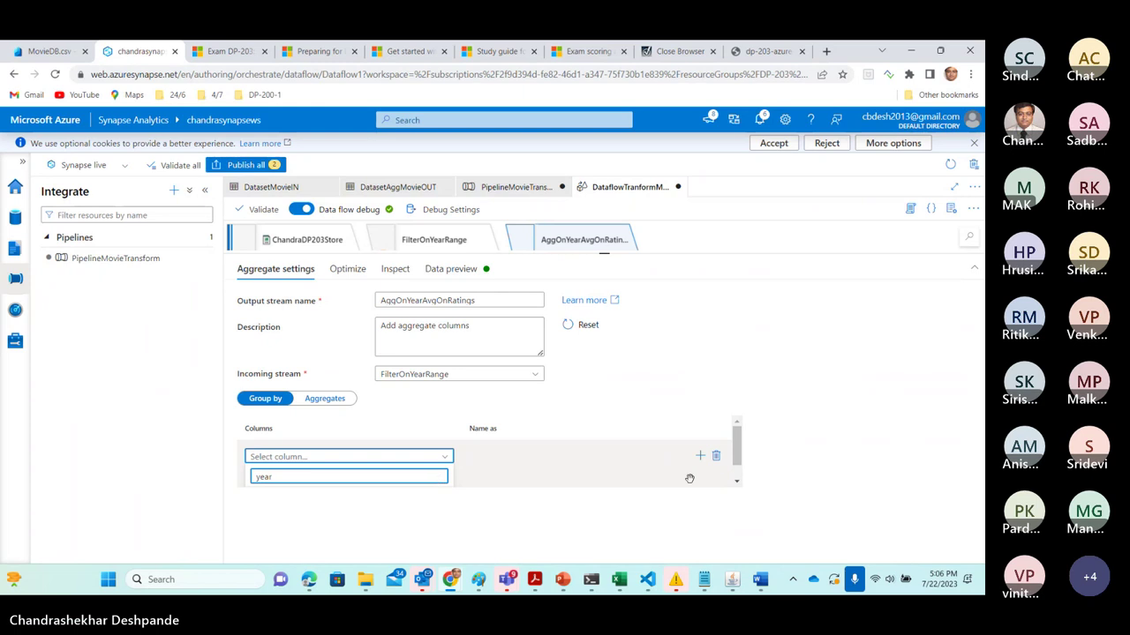
pyautogui.click(736, 452)
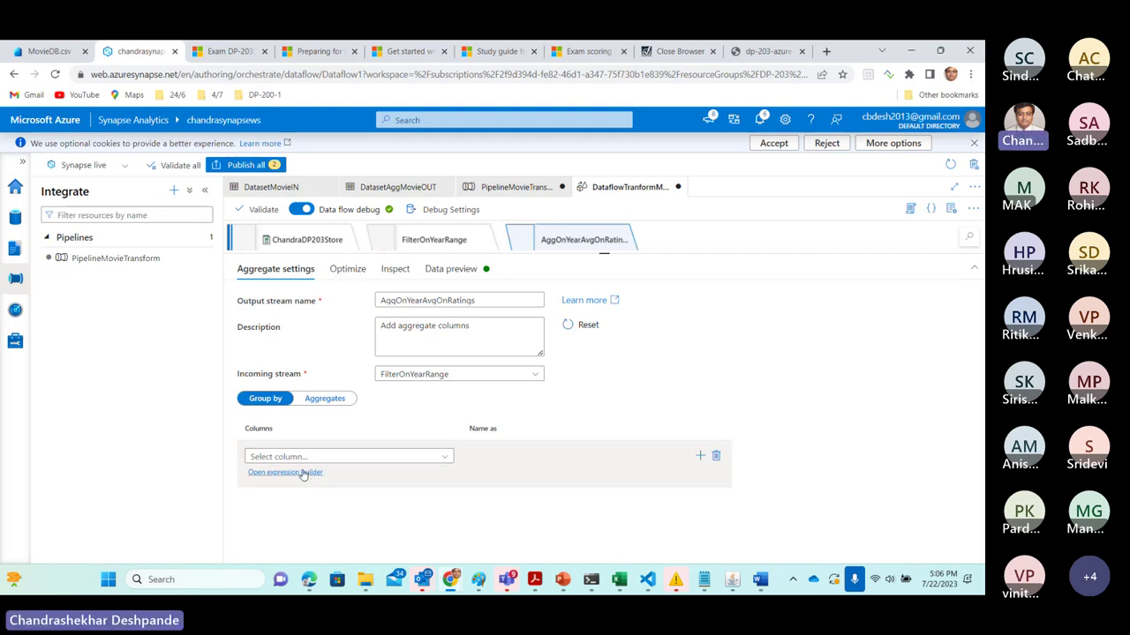
# Set the group-by column to year using the expression builder and name its output AggYear.
pyautogui.click(302, 473)
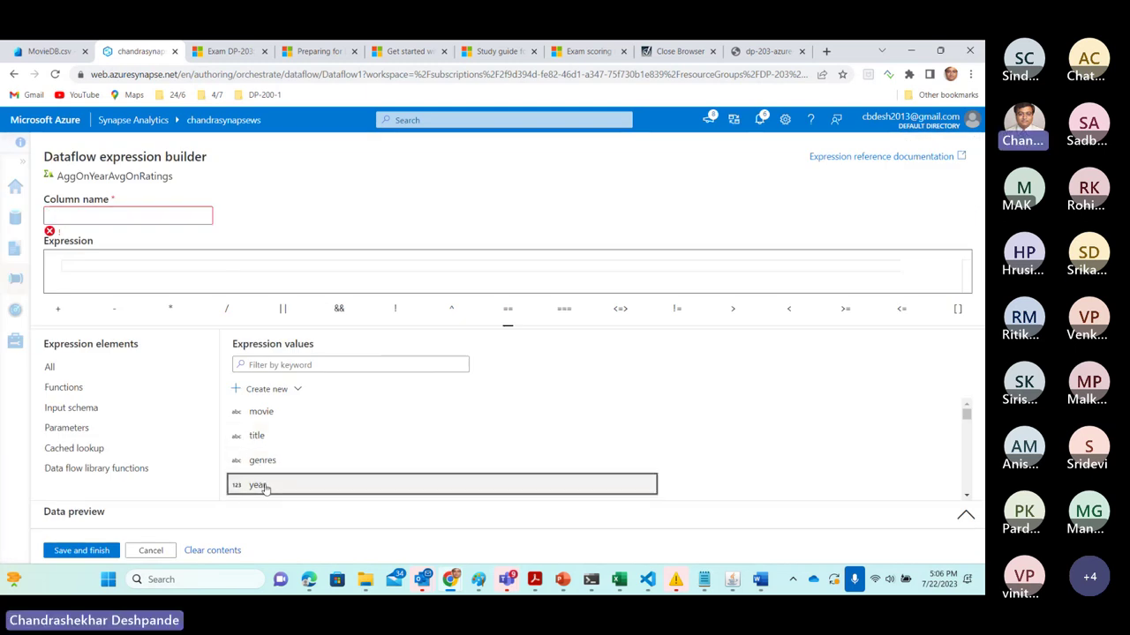
pyautogui.click(264, 485)
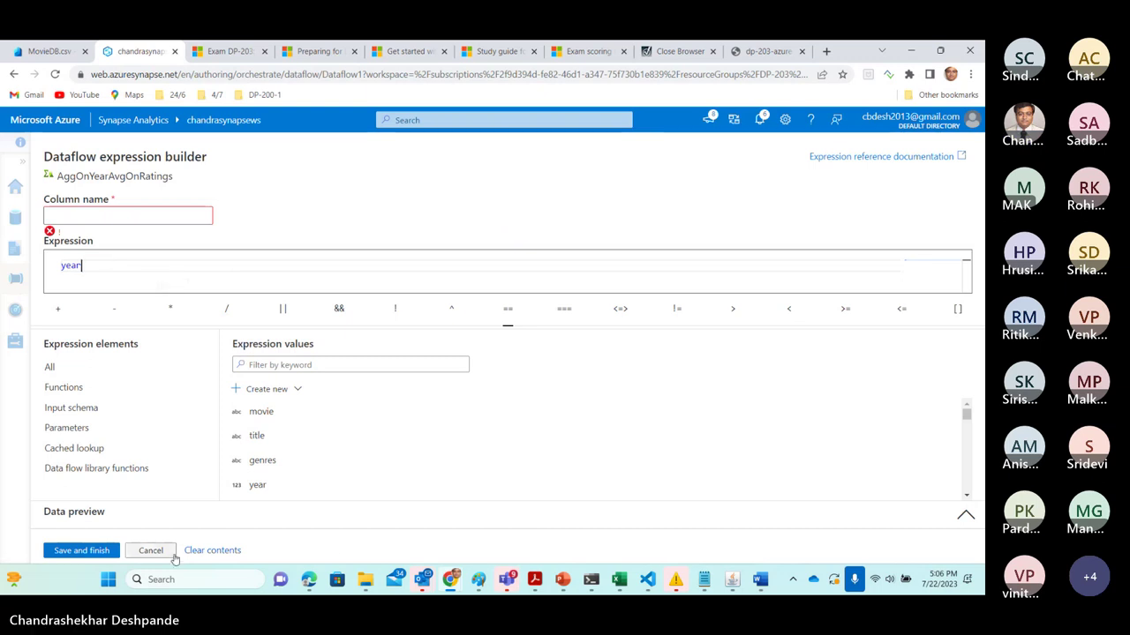
pyautogui.click(78, 550)
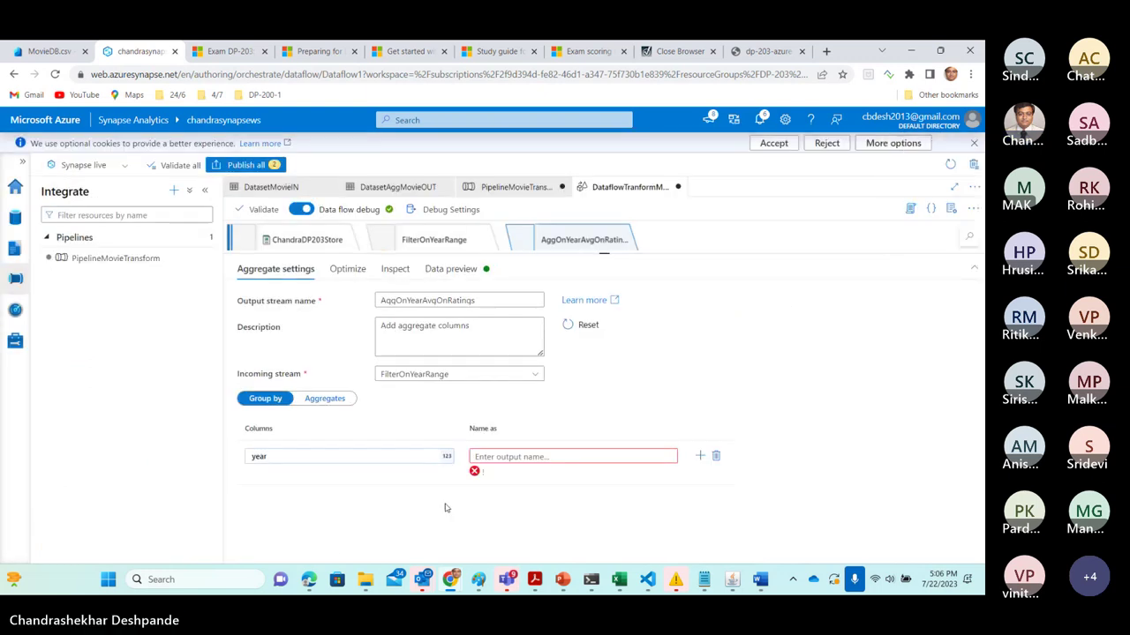
pyautogui.click(499, 455)
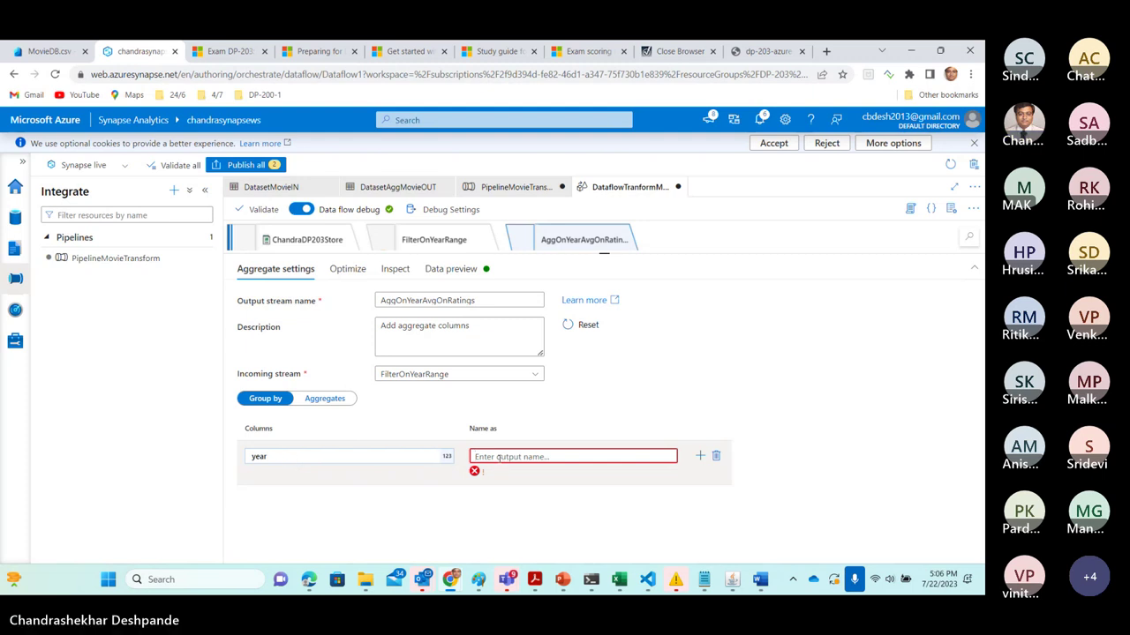
pyautogui.click(498, 458)
pyautogui.write('AggYear')
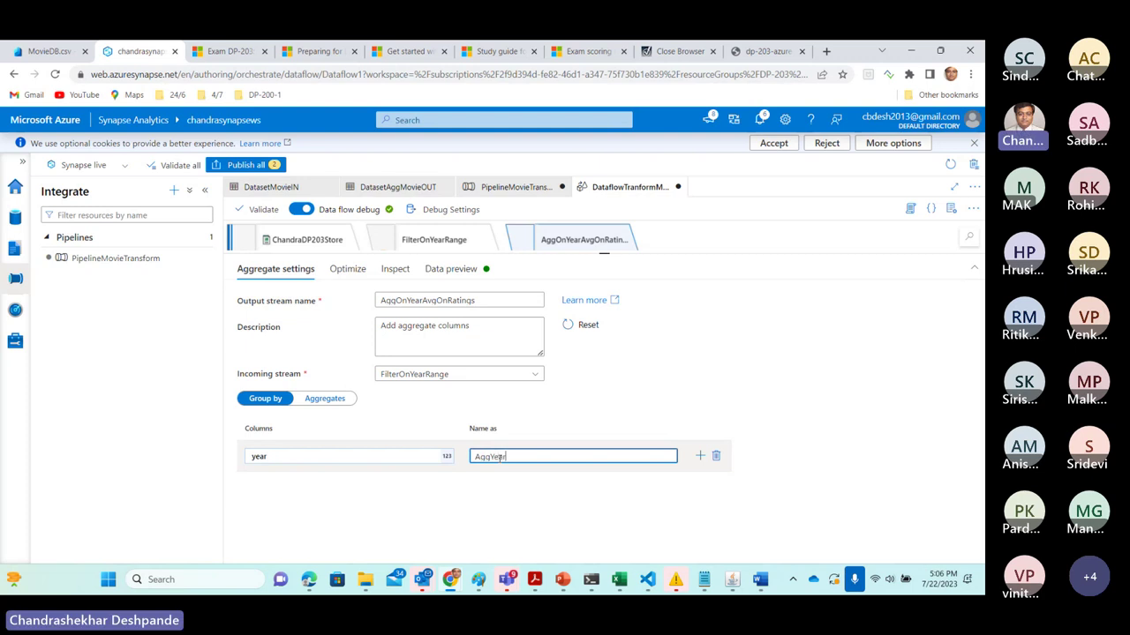
pyautogui.click(529, 499)
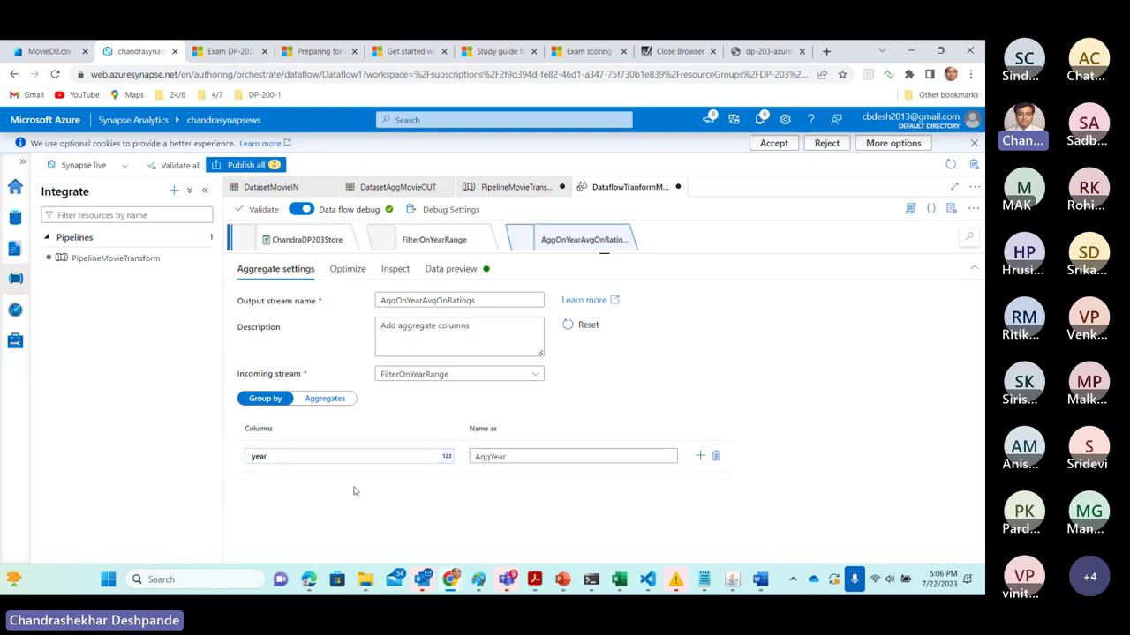
# Choose Rating as the column for the aggregates grouped by AggYear.
pyautogui.click(325, 398)
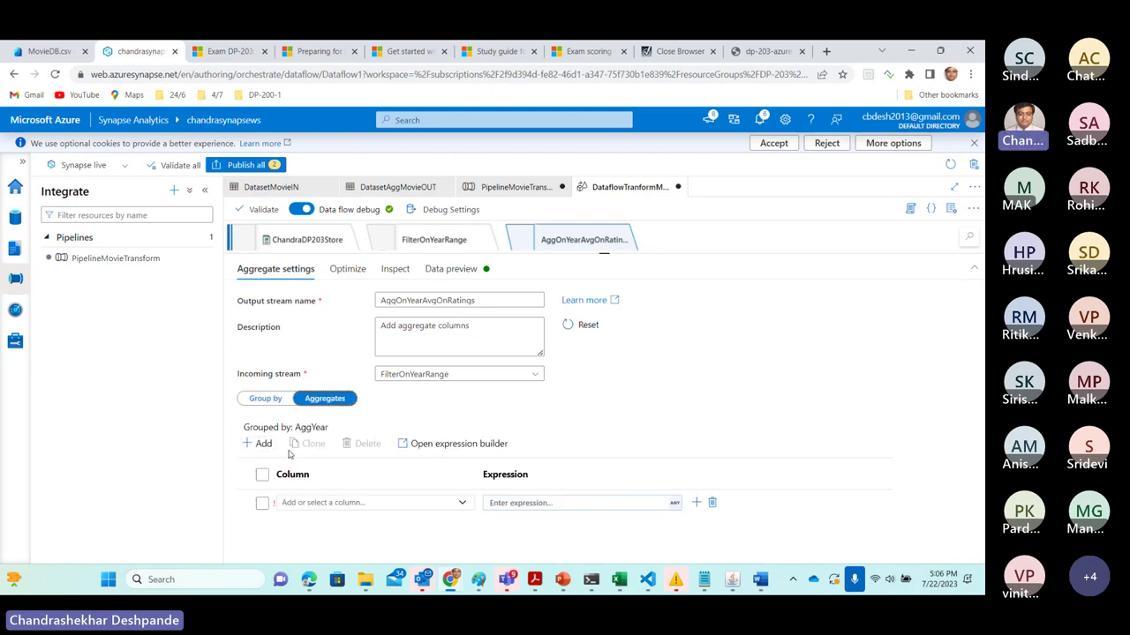
pyautogui.click(265, 399)
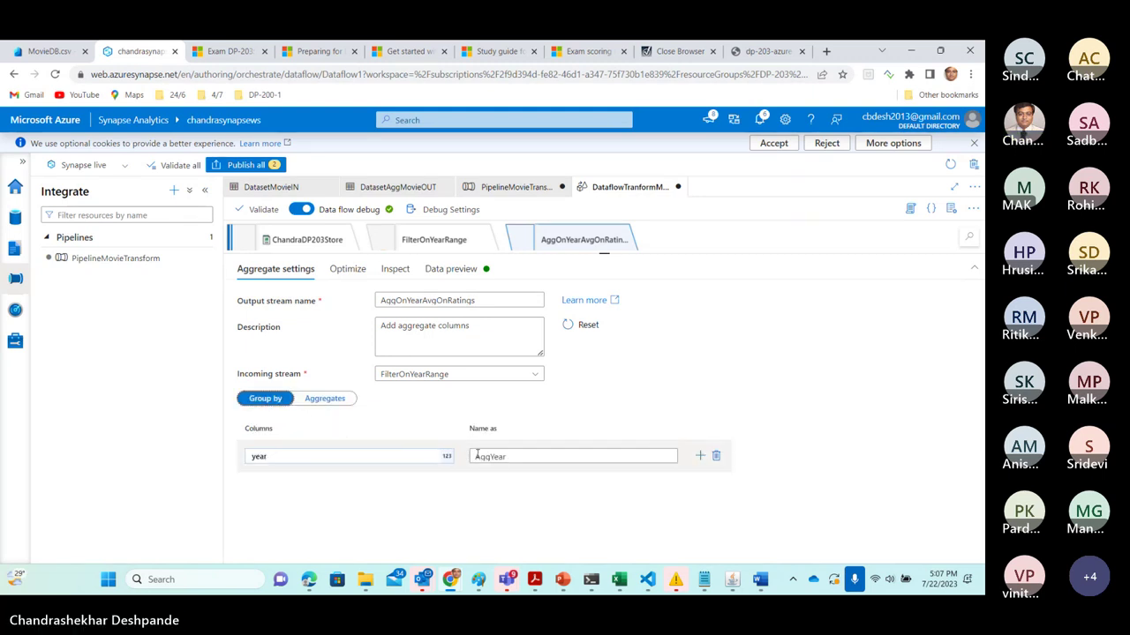
pyautogui.click(327, 400)
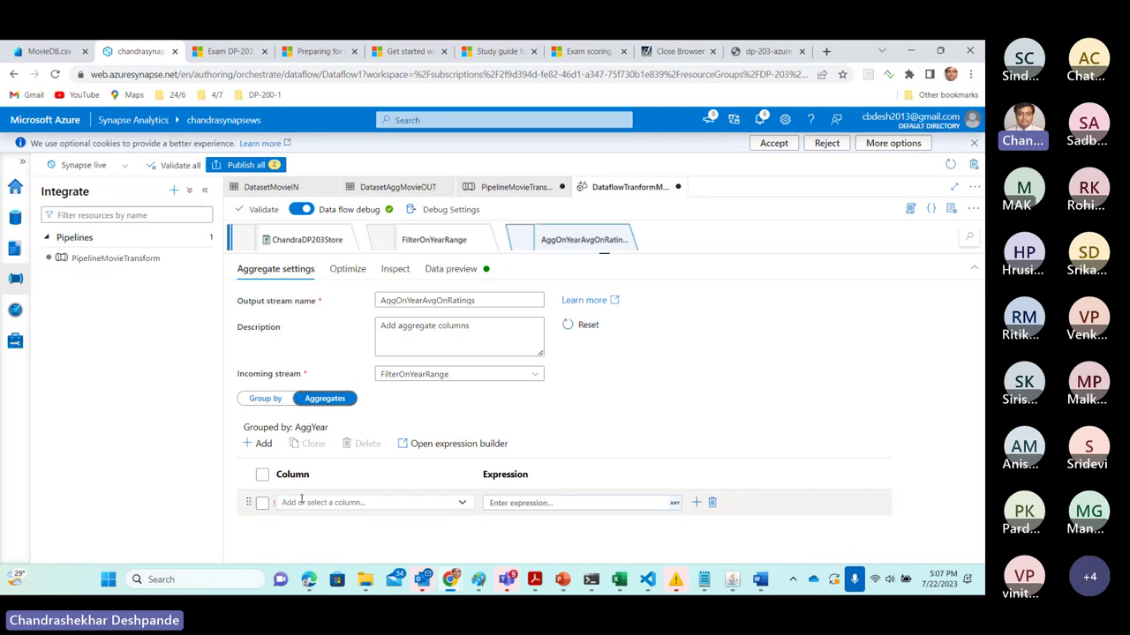
pyautogui.click(343, 503)
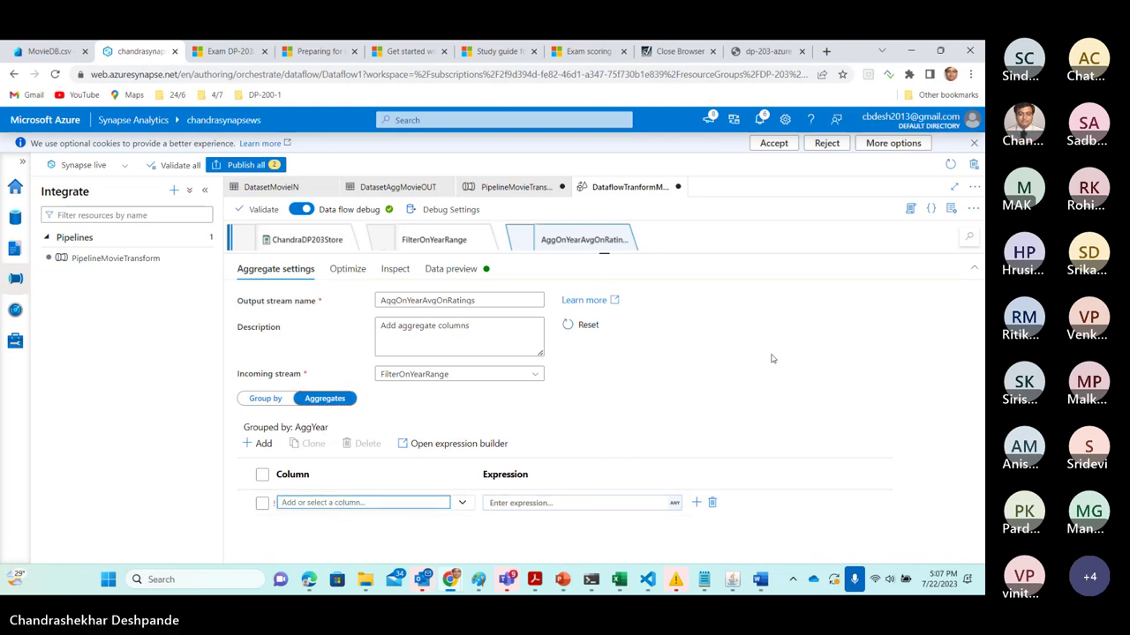
pyautogui.click(462, 503)
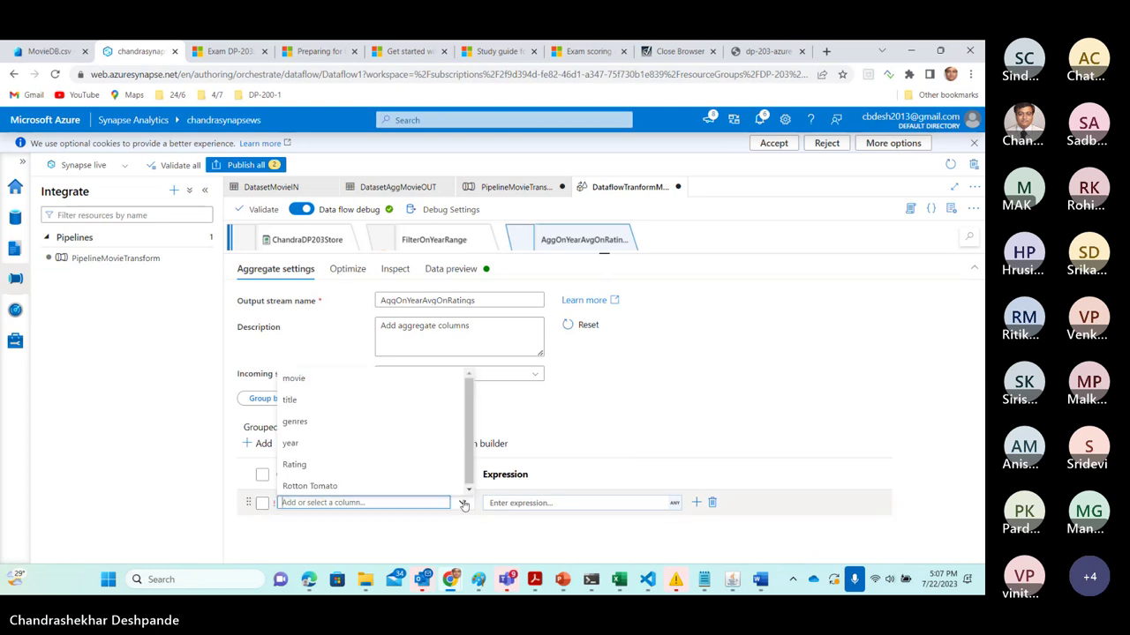
pyautogui.click(345, 465)
# Open the expression builder for the Rating aggregate and insert the avg() function.
pyautogui.click(541, 503)
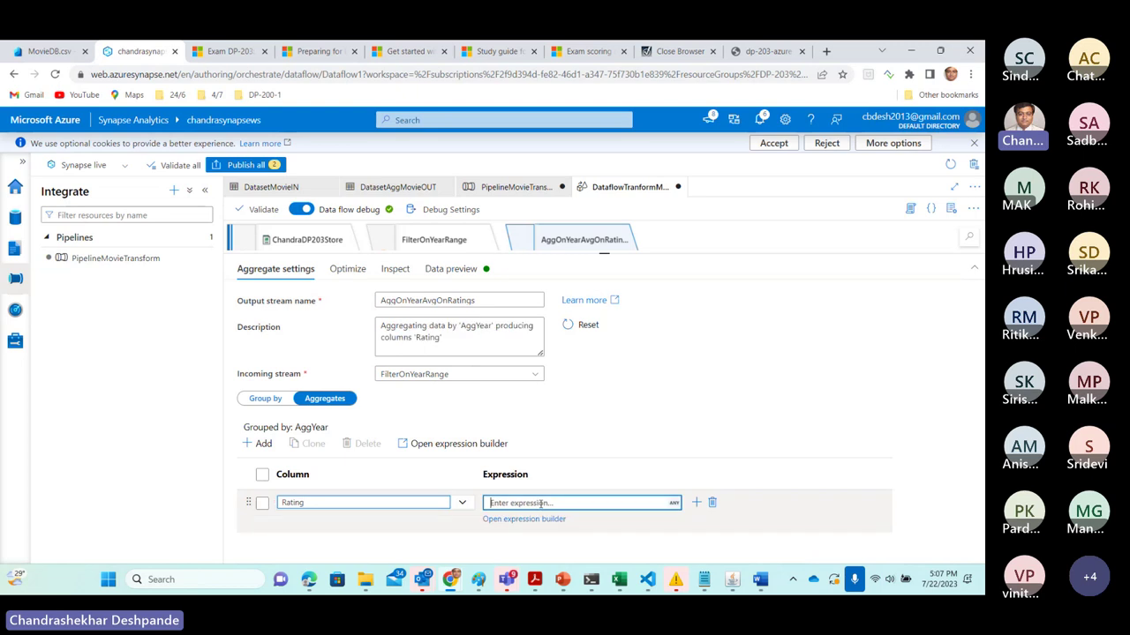
pyautogui.click(533, 520)
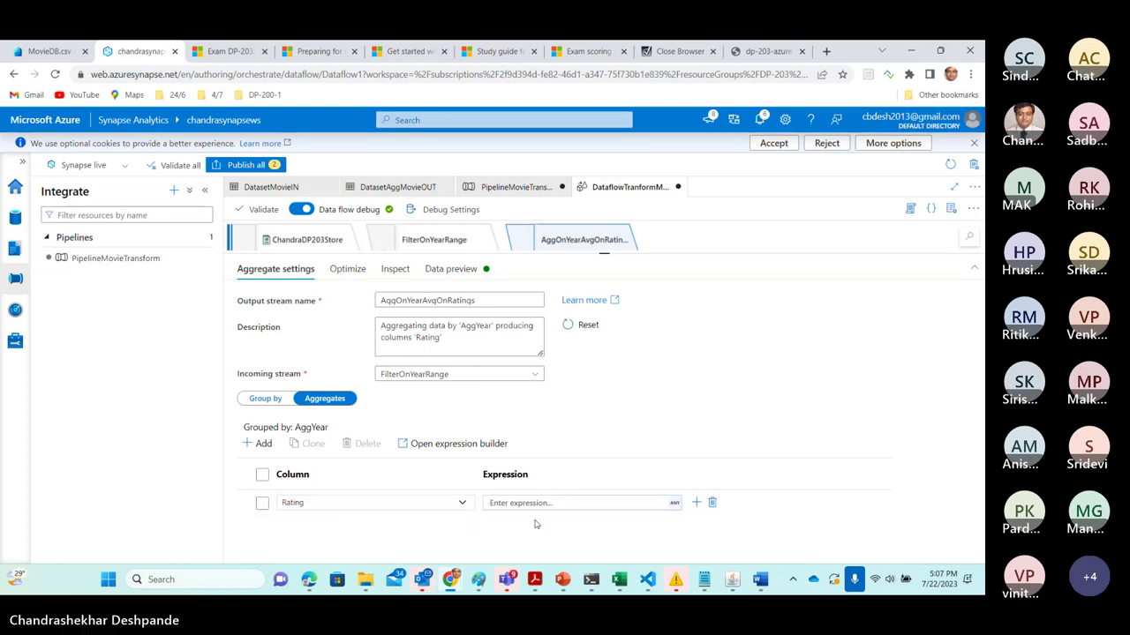
pyautogui.click(676, 503)
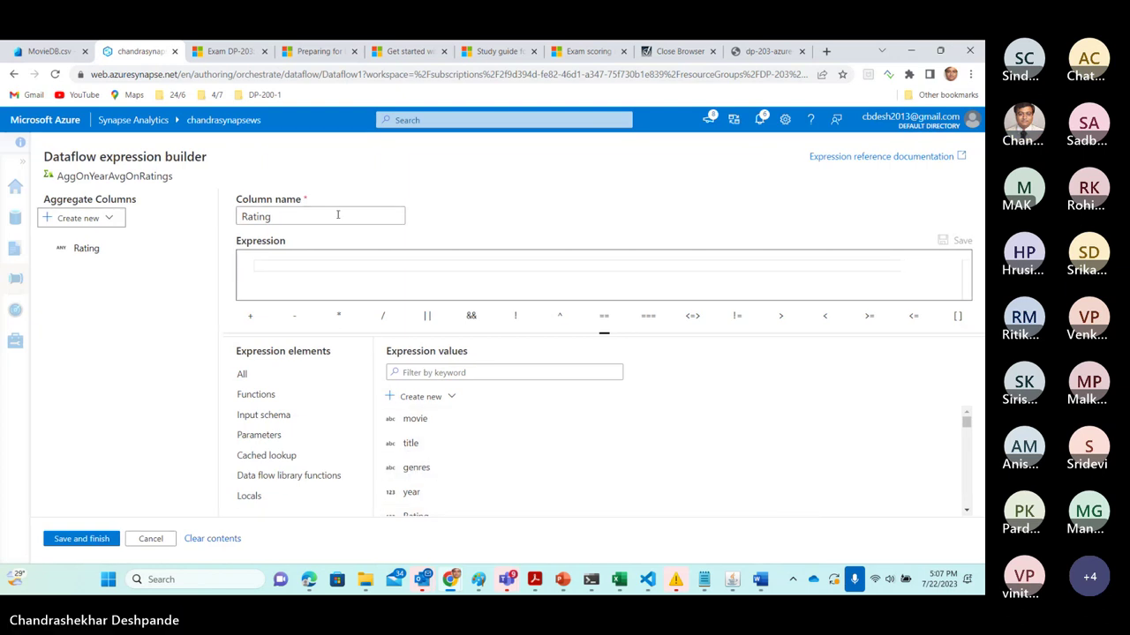
pyautogui.click(266, 395)
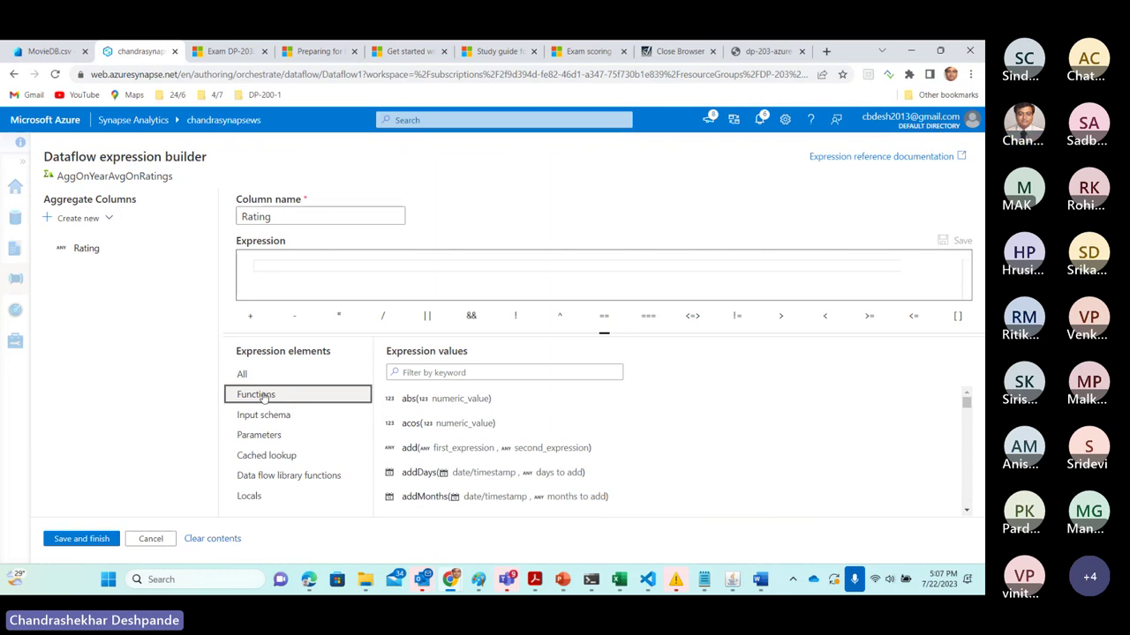
pyautogui.click(450, 372)
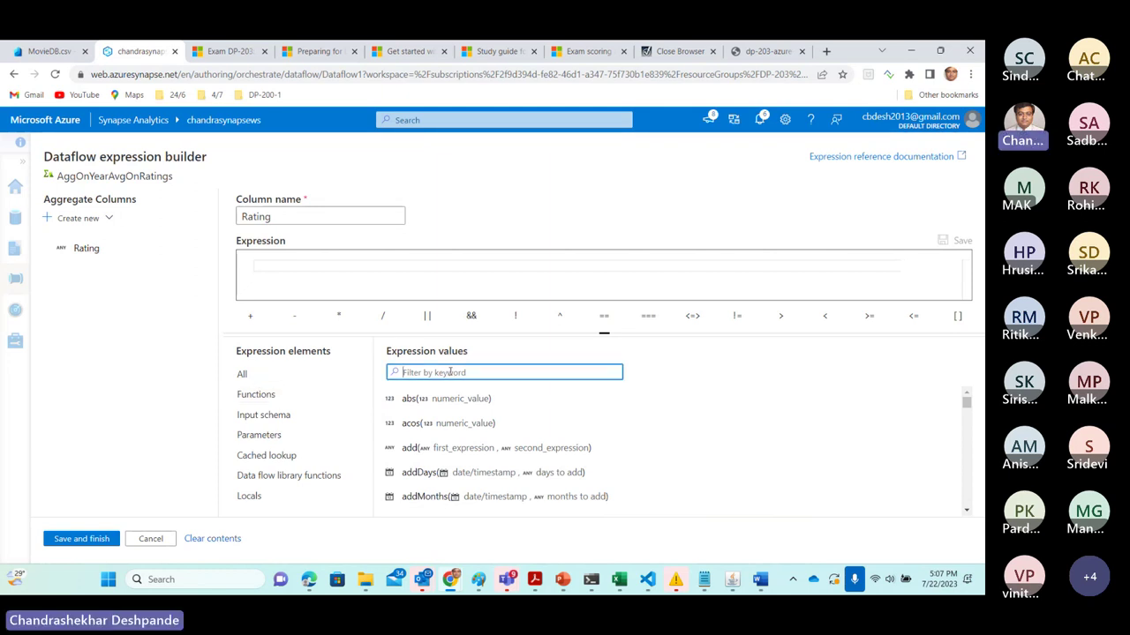
pyautogui.write('av')
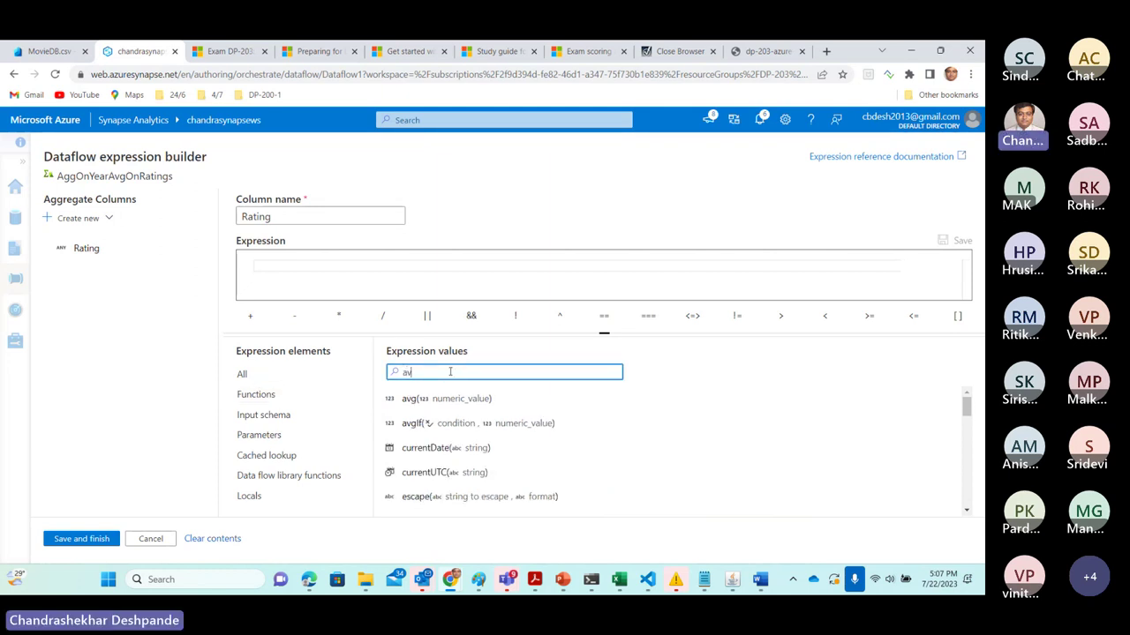
pyautogui.click(407, 398)
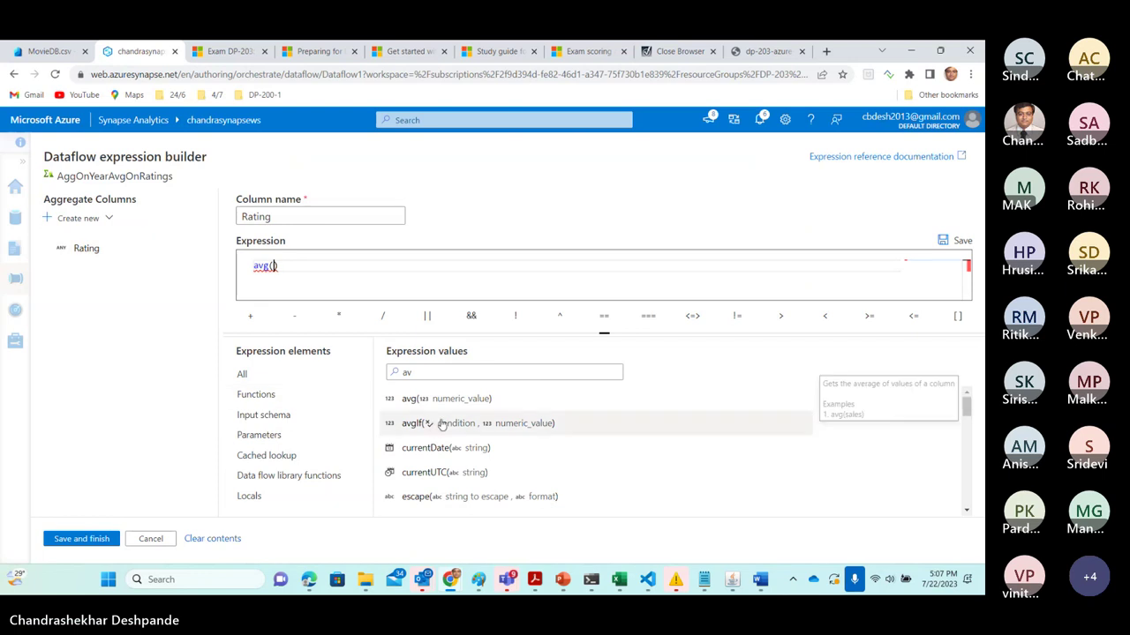
# Insert the input schema's Rating column as the argument to form avg(Rating), and save the expression.
pyautogui.click(292, 422)
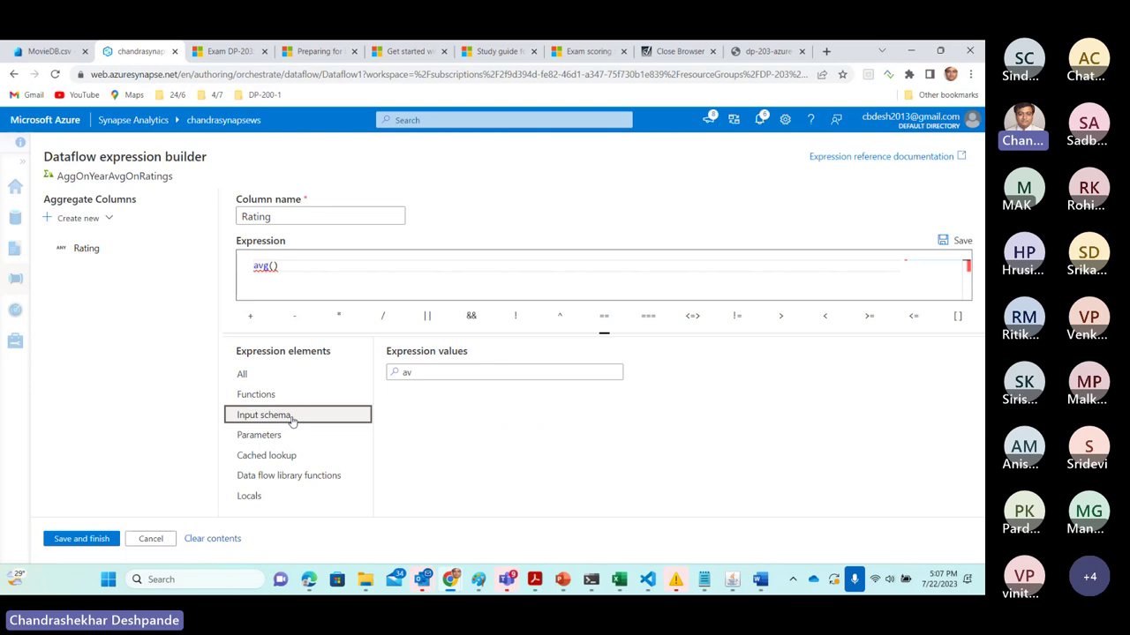
pyautogui.click(276, 437)
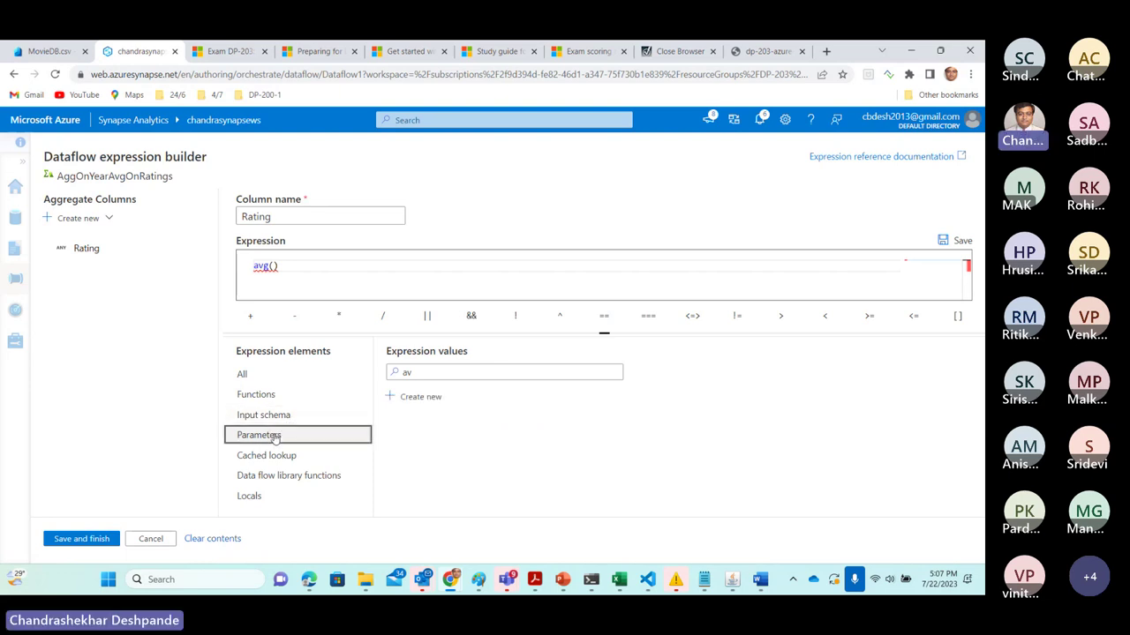
pyautogui.click(278, 416)
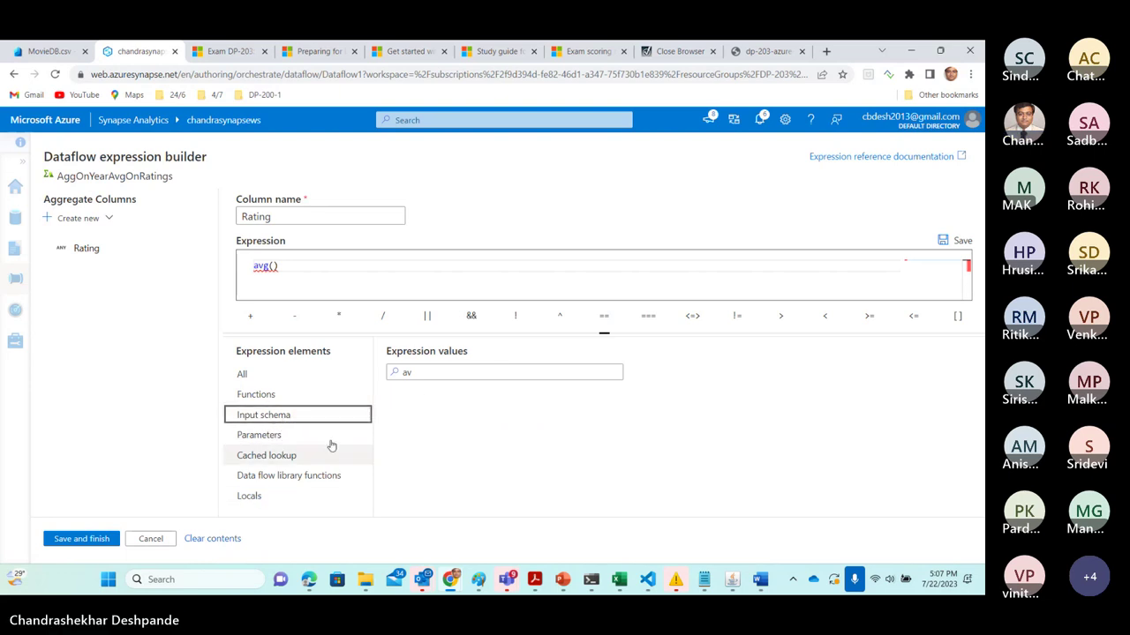
pyautogui.click(426, 372)
pyautogui.press('BackSpace')
pyautogui.press('BackSpace')
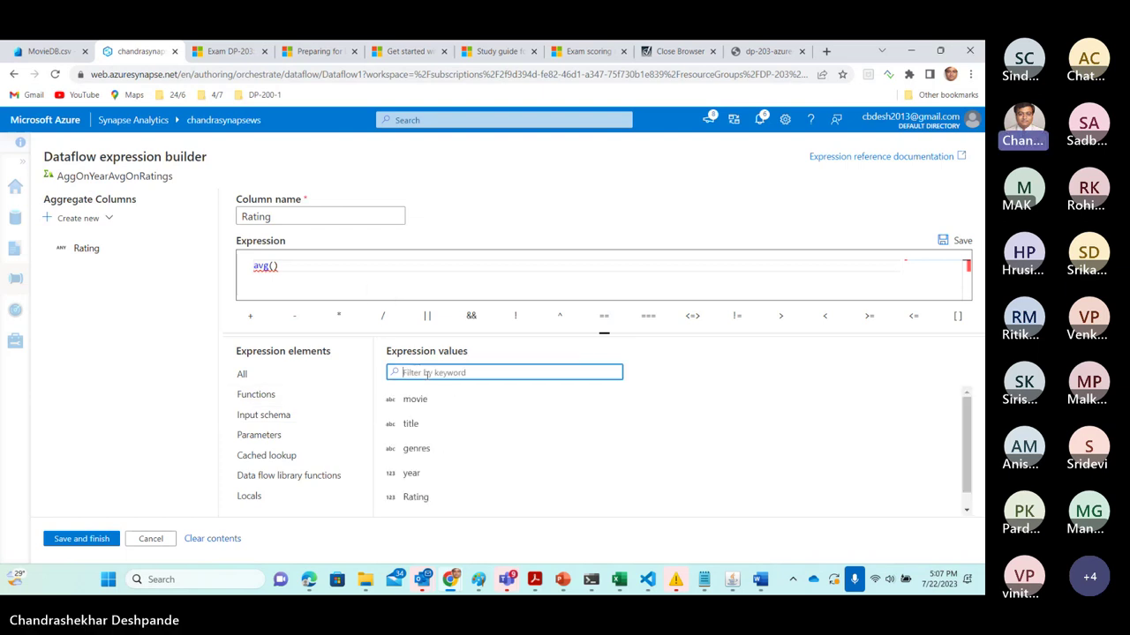
pyautogui.click(426, 499)
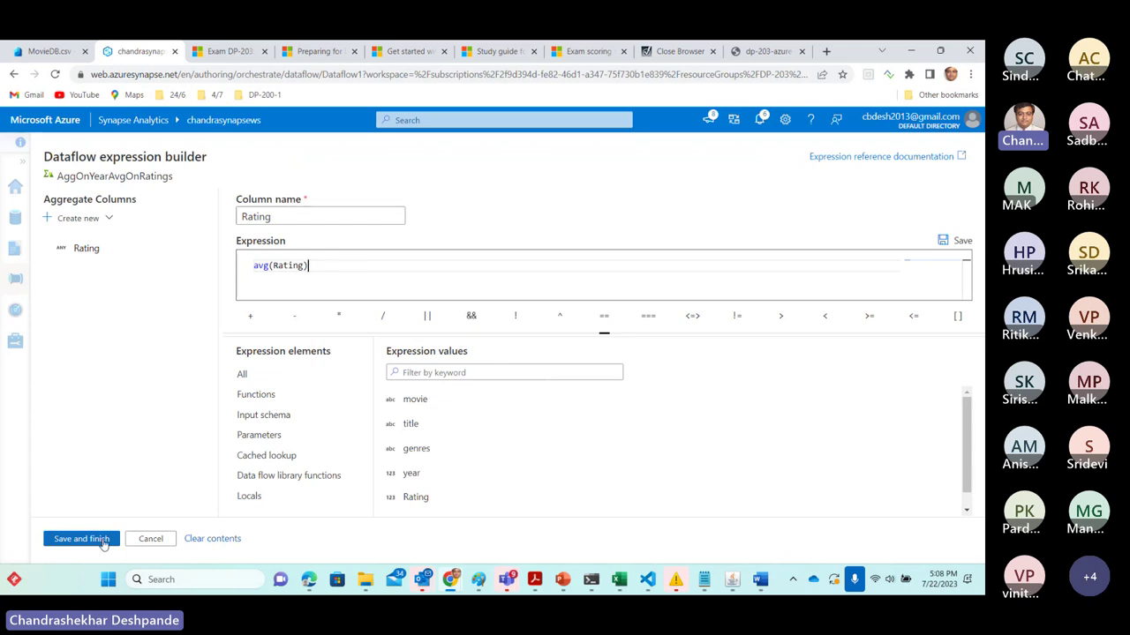
pyautogui.click(81, 539)
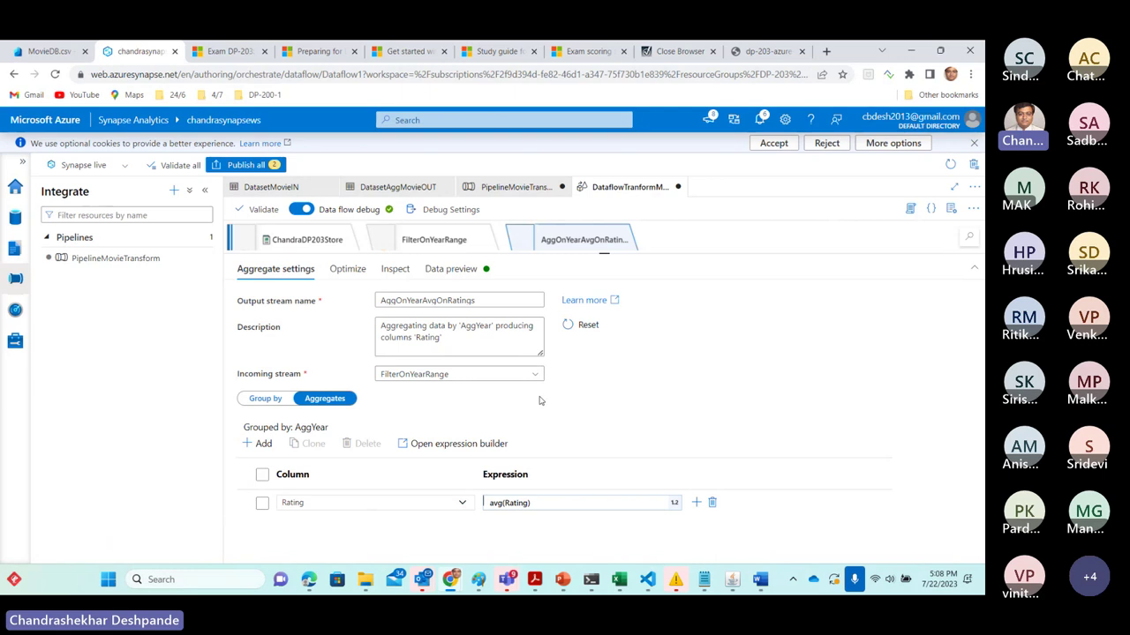
# Refresh the data preview of AggOnYearAvgOnRatings to examine the average rating per year.
pyautogui.moveTo(602, 255); pyautogui.dragTo(602, 316)
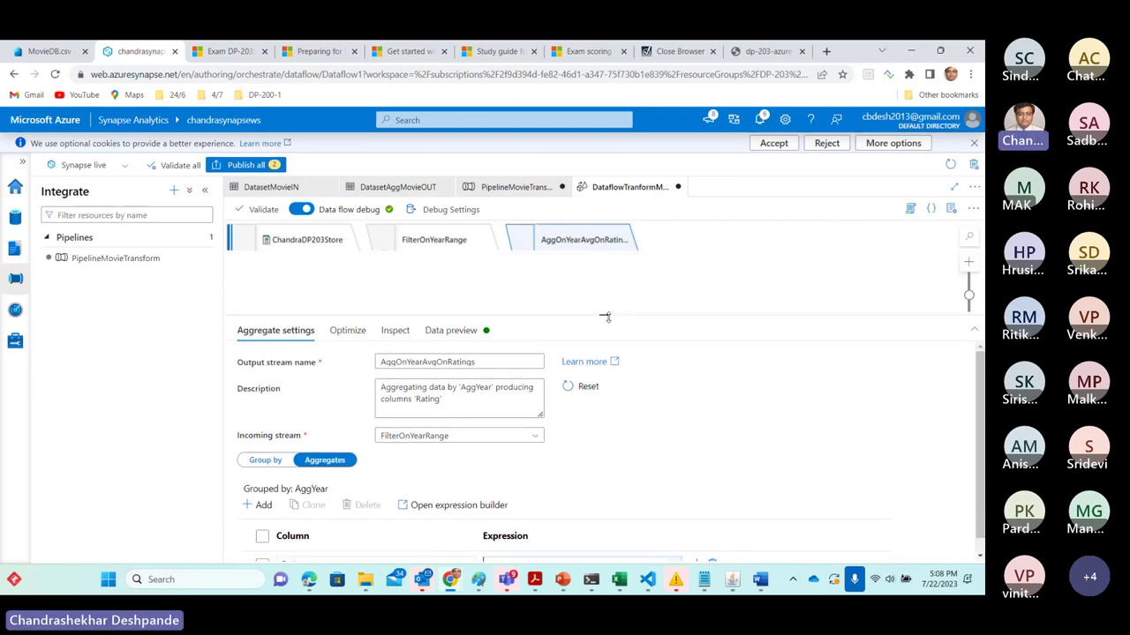
pyautogui.click(449, 331)
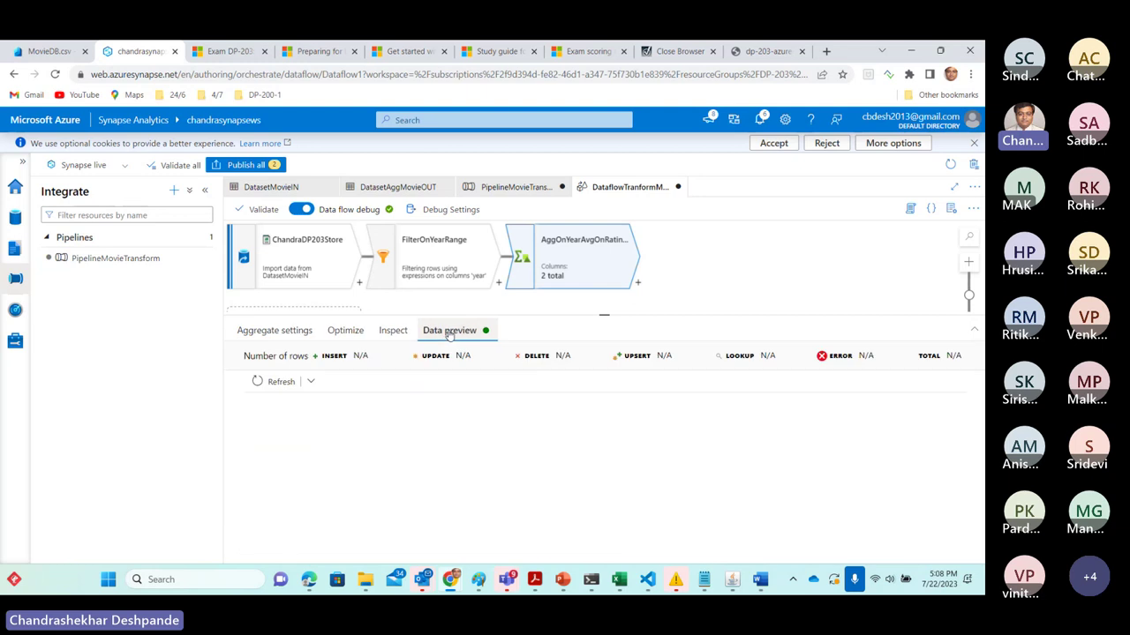
pyautogui.click(275, 380)
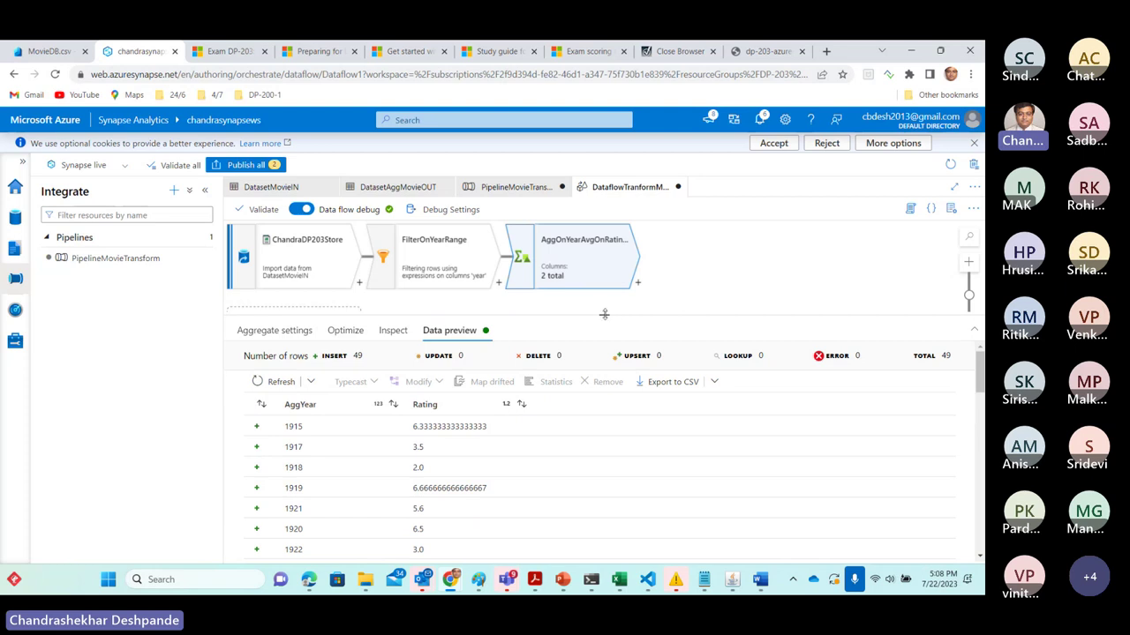
# Add a sink after the AggOnYearAvgOnRatings transformation and name its output stream WriteToStore.
pyautogui.moveTo(604, 314); pyautogui.dragTo(605, 427)
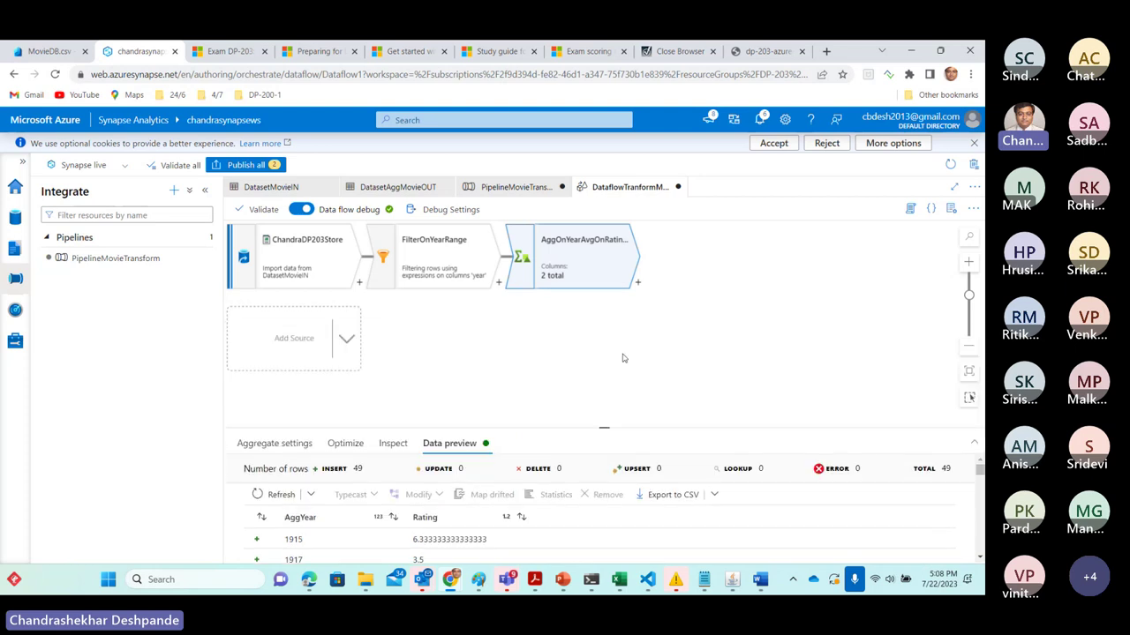
pyautogui.click(638, 284)
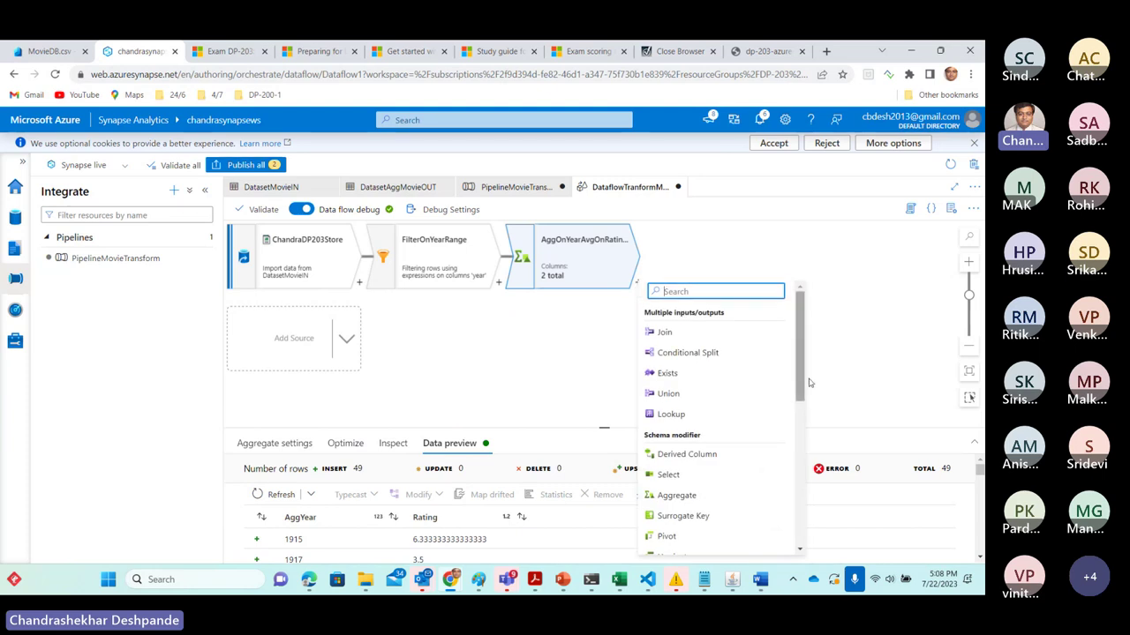
pyautogui.moveTo(797, 338); pyautogui.dragTo(798, 510)
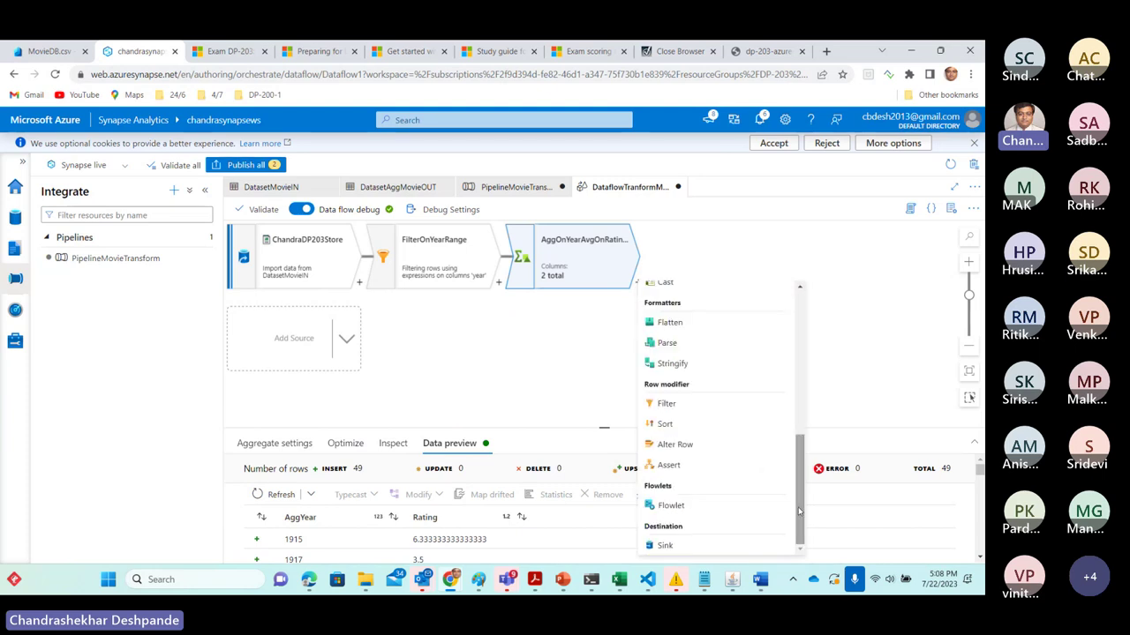
pyautogui.click(680, 545)
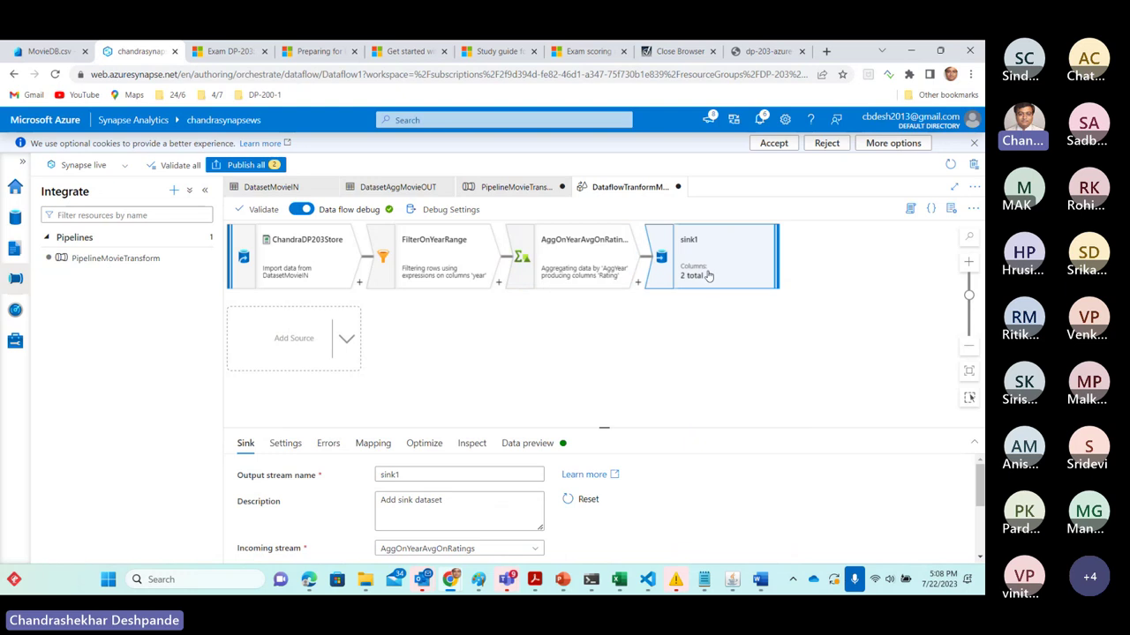
pyautogui.moveTo(408, 474); pyautogui.dragTo(377, 475)
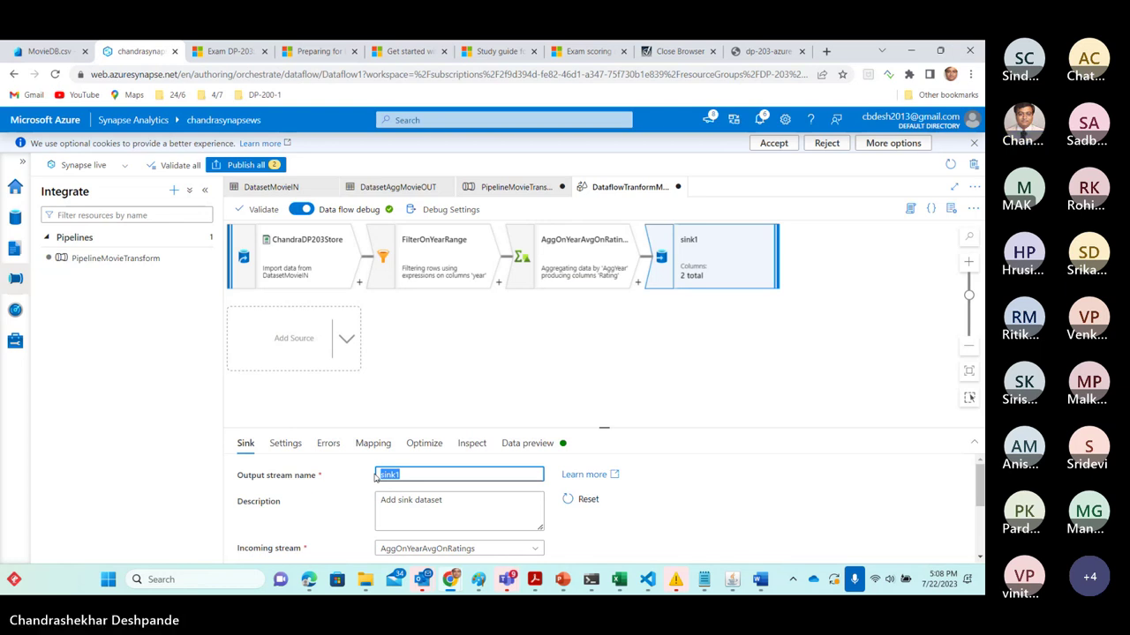
pyautogui.write('Writ')
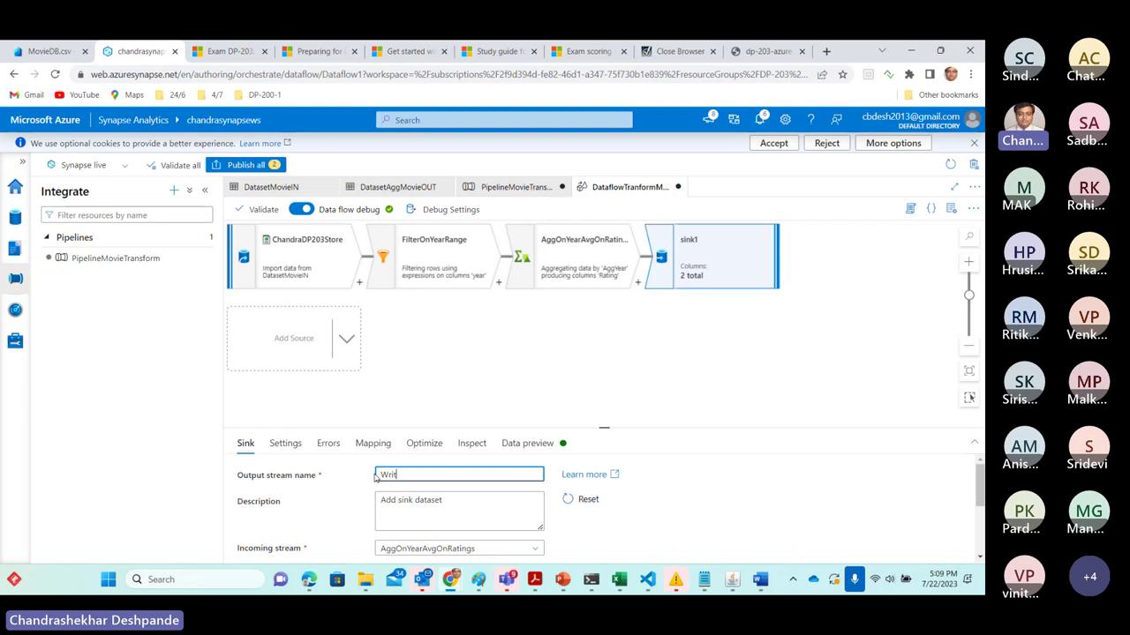
pyautogui.write('eToStore')
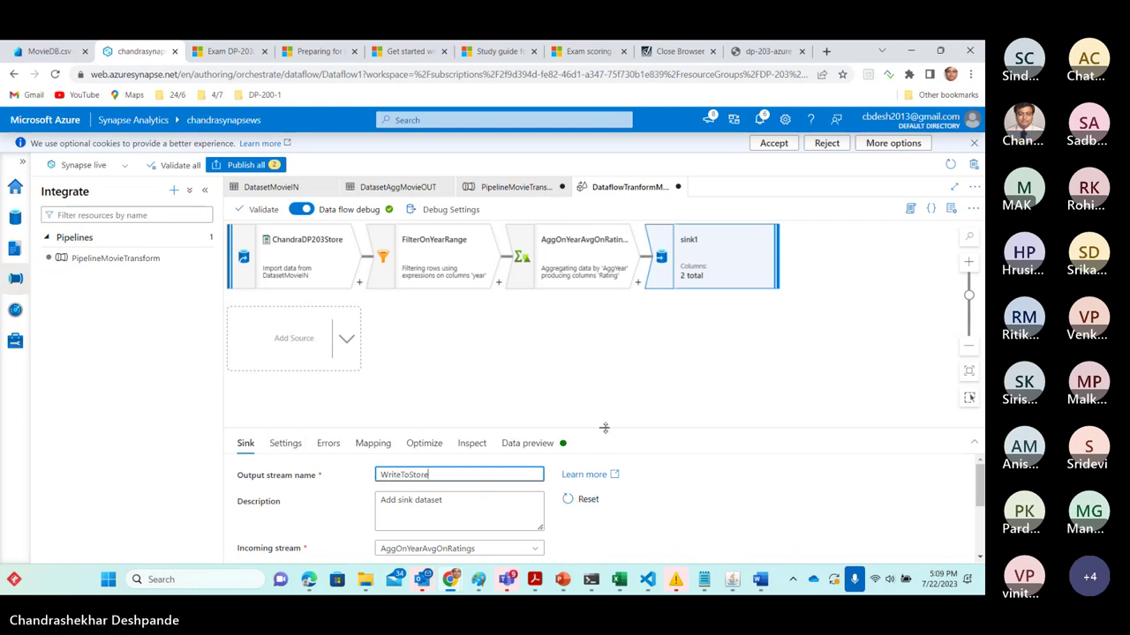
# Set the WriteToStore sink's dataset to DatasetAggMovieOUT and test its connection.
pyautogui.moveTo(605, 428); pyautogui.dragTo(588, 316)
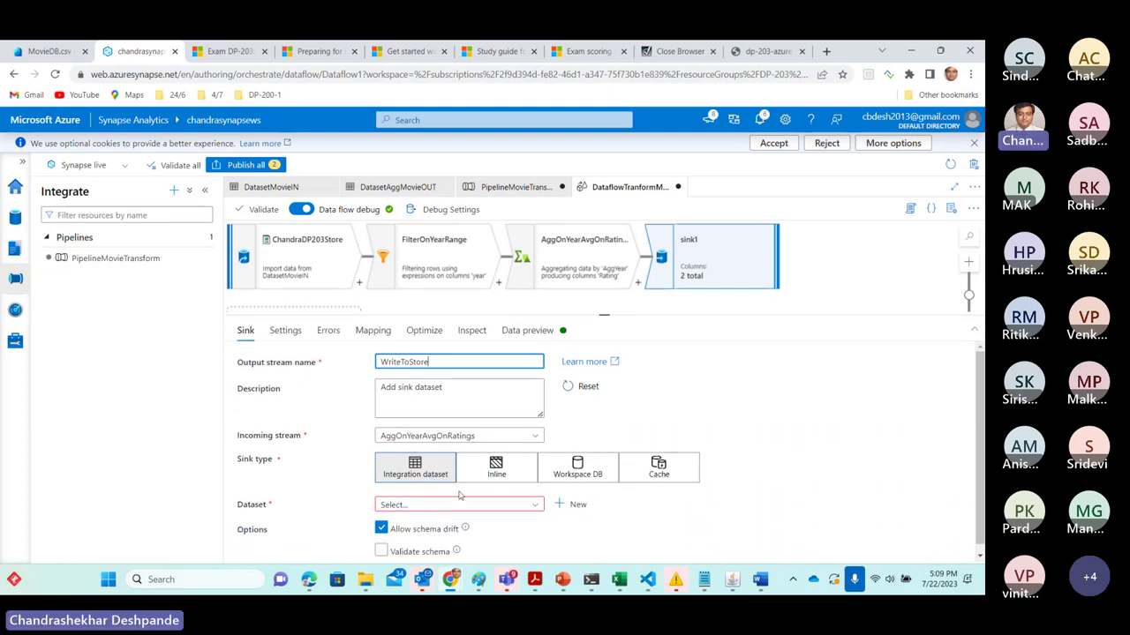
pyautogui.click(535, 506)
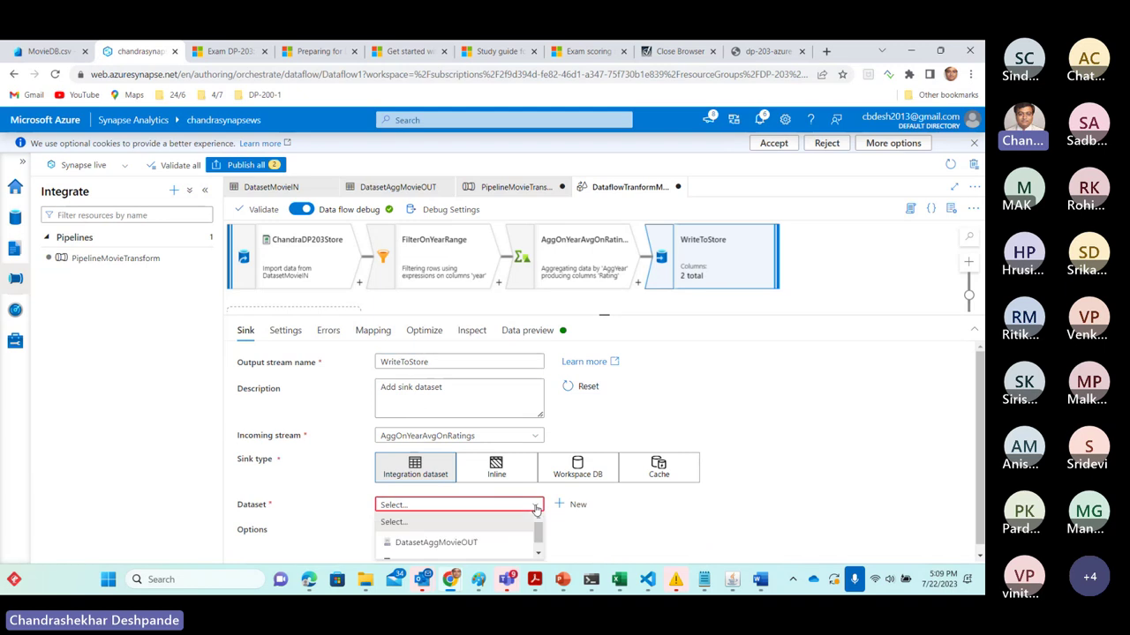
pyautogui.click(535, 506)
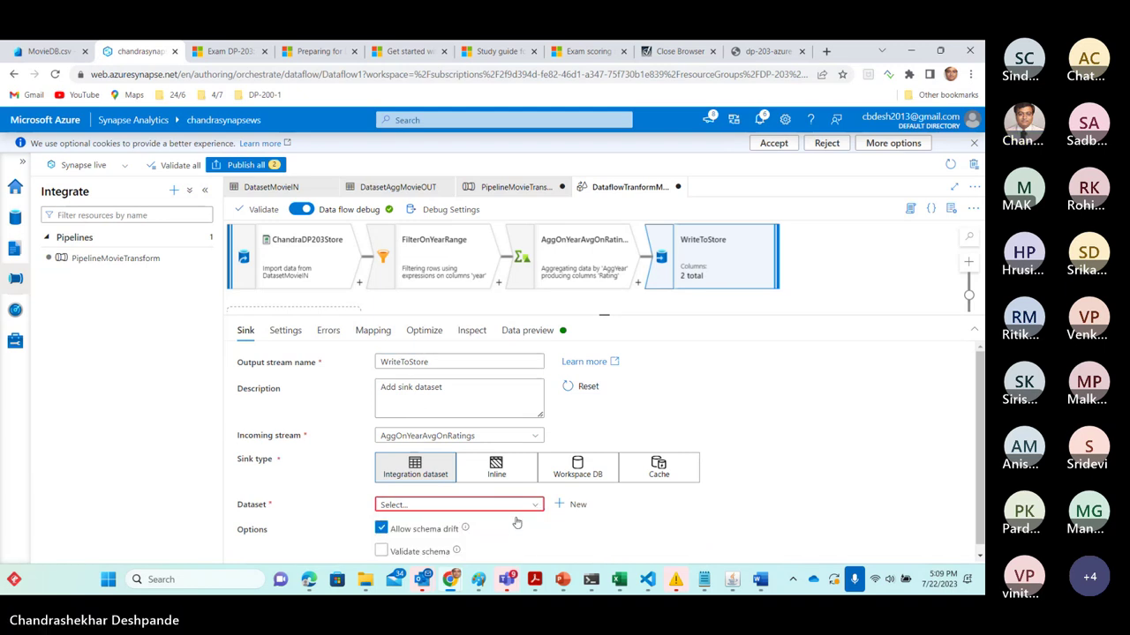
pyautogui.click(531, 506)
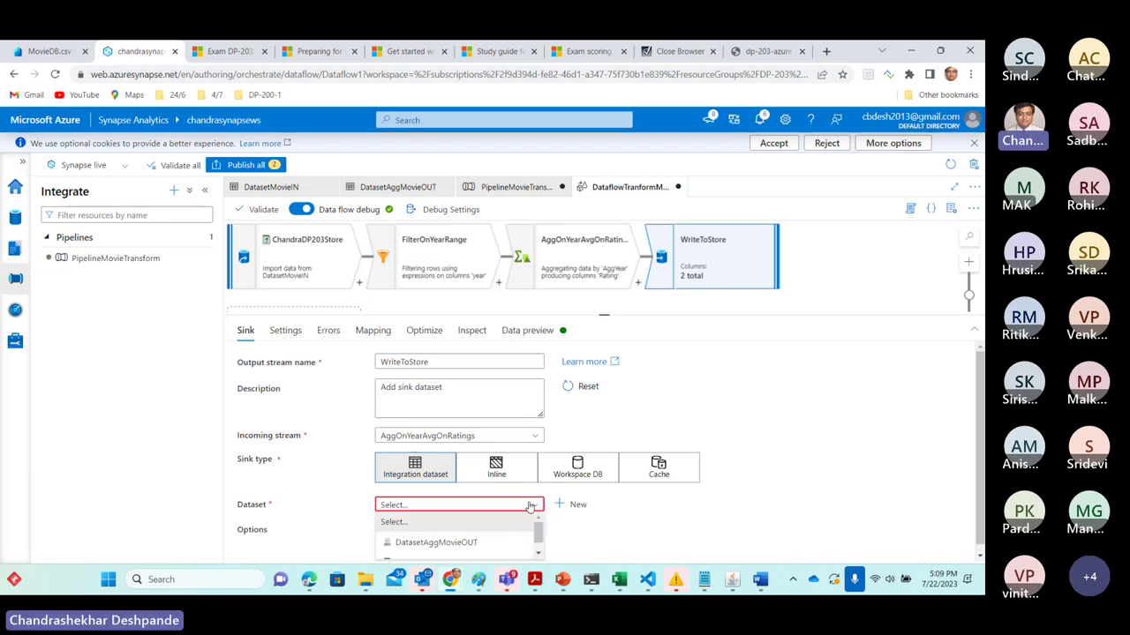
pyautogui.click(444, 542)
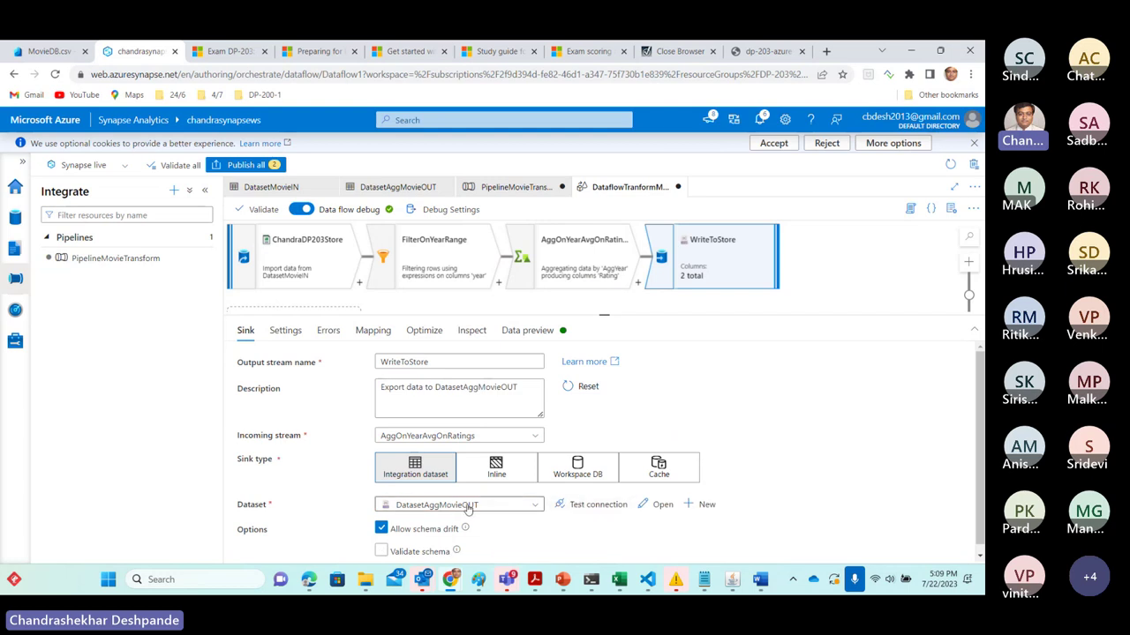
pyautogui.click(585, 505)
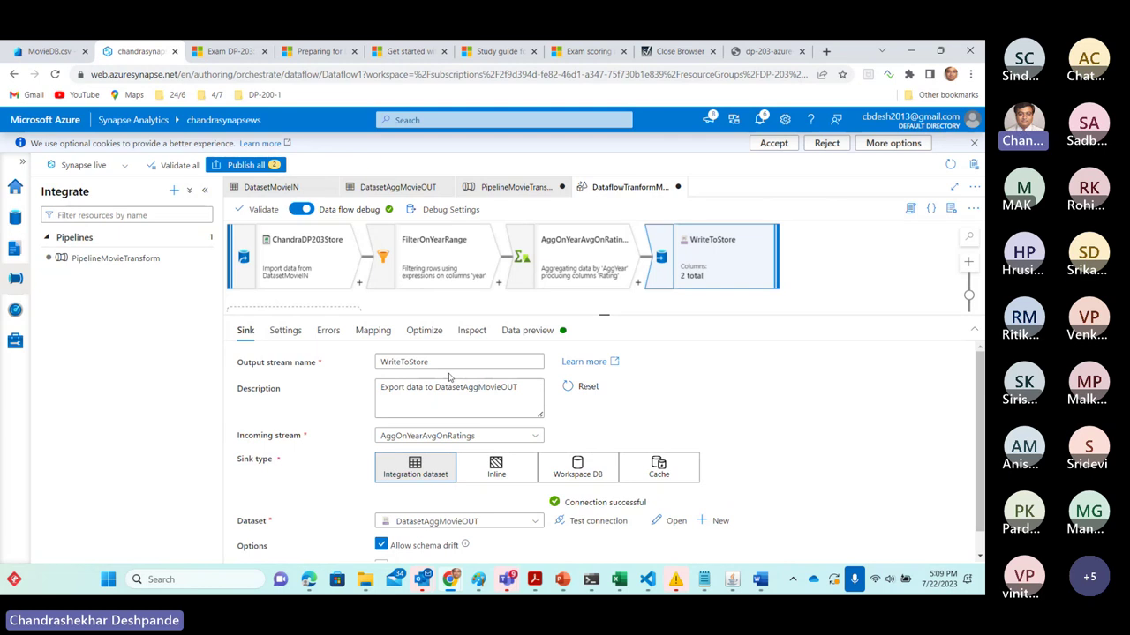
# Review the sink's file name options, keeping Default, and set its partition option to Single partition.
pyautogui.click(286, 332)
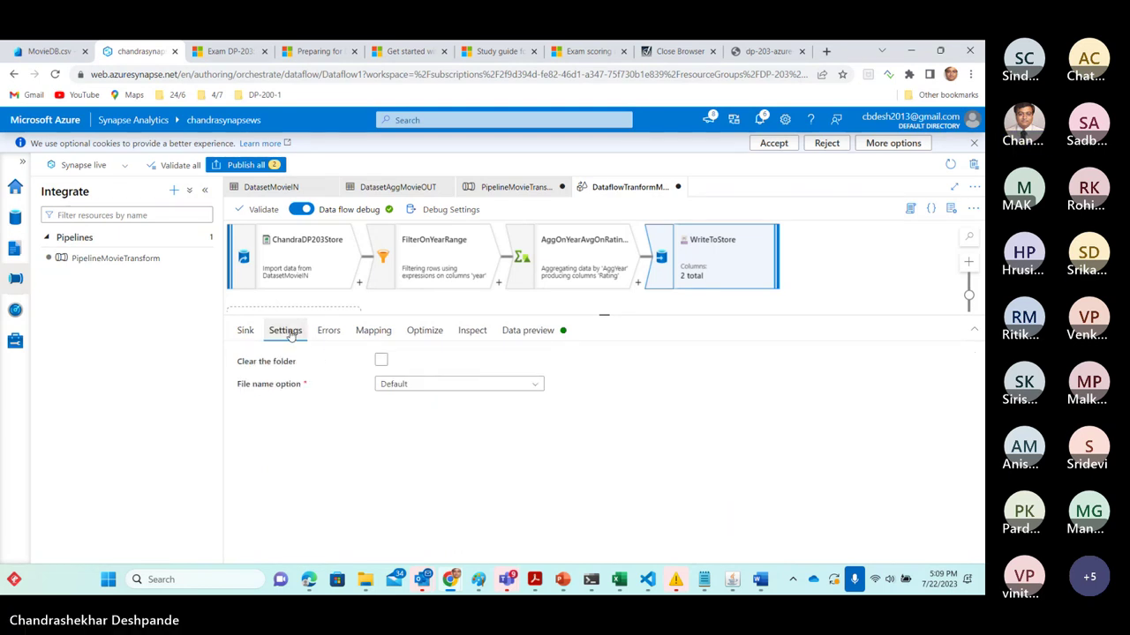
pyautogui.click(431, 386)
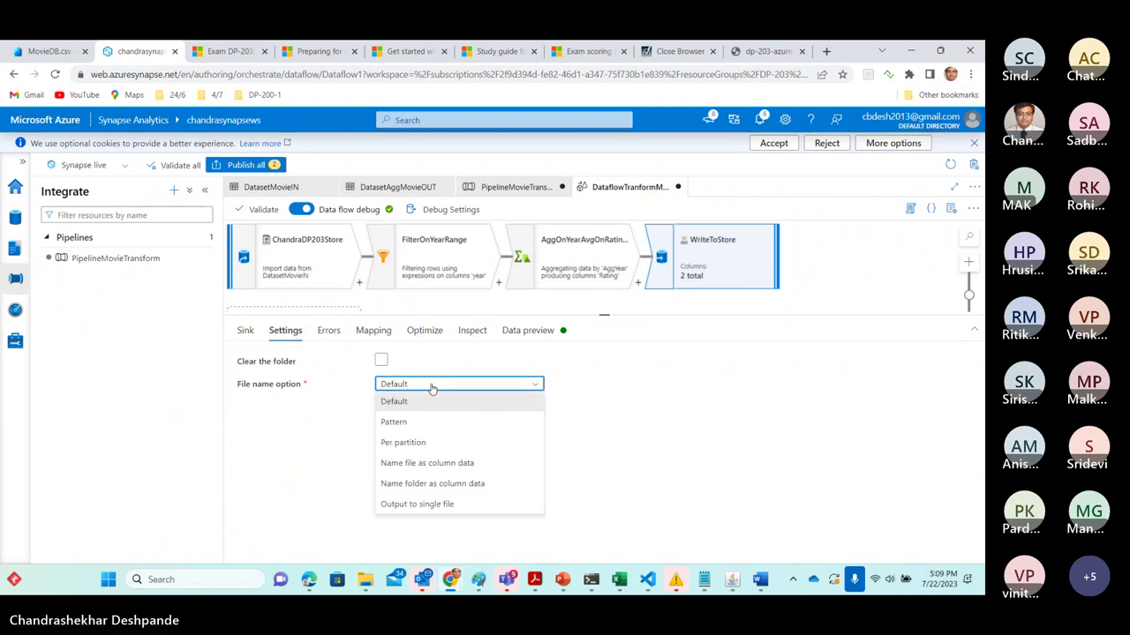
pyautogui.click(627, 421)
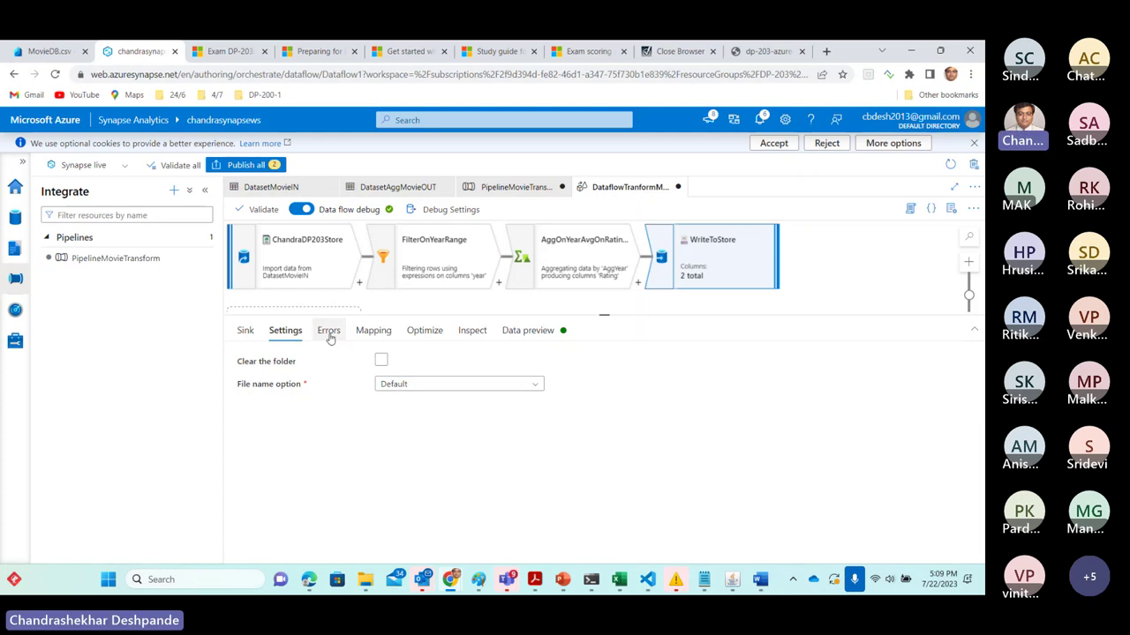
pyautogui.click(433, 332)
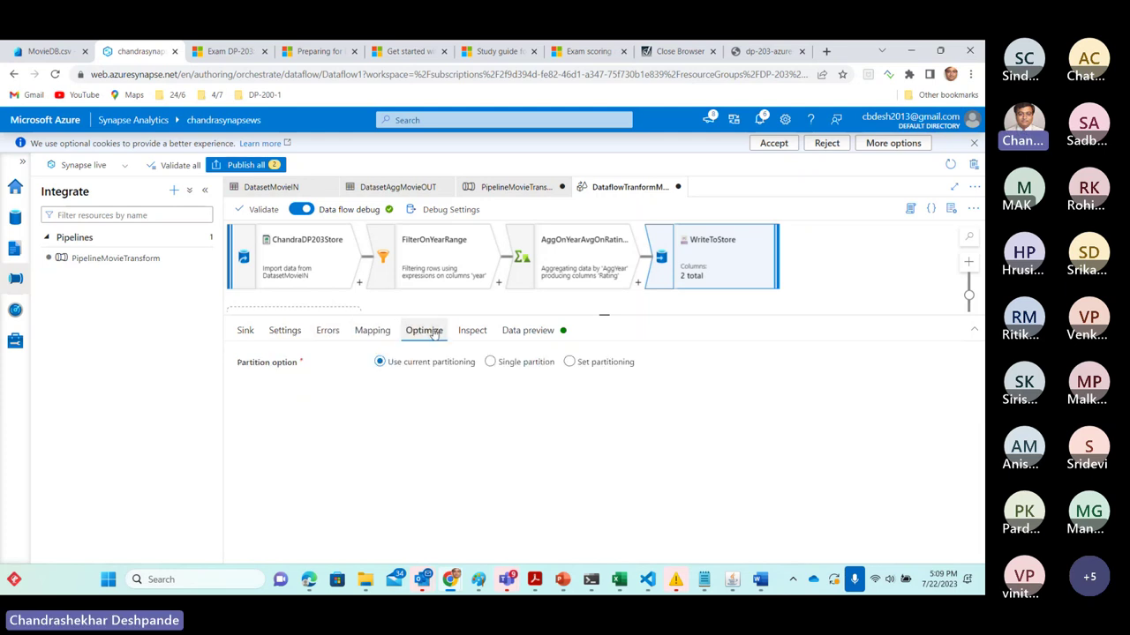
pyautogui.click(512, 365)
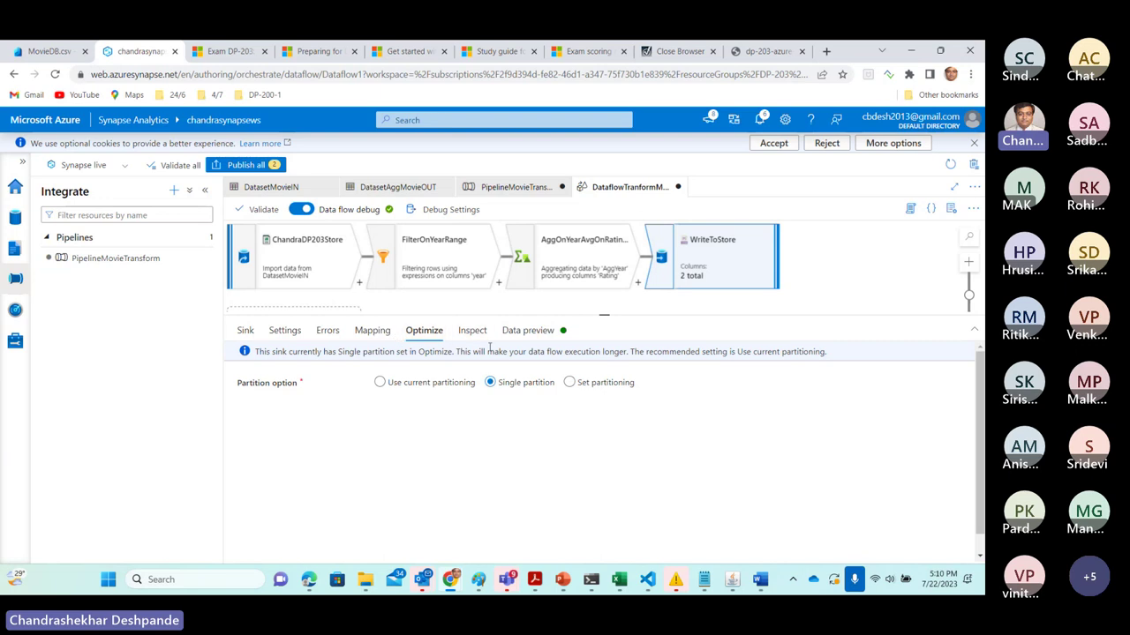
# Refresh the WriteToStore sink's data preview to examine the rows it will write.
pyautogui.click(530, 330)
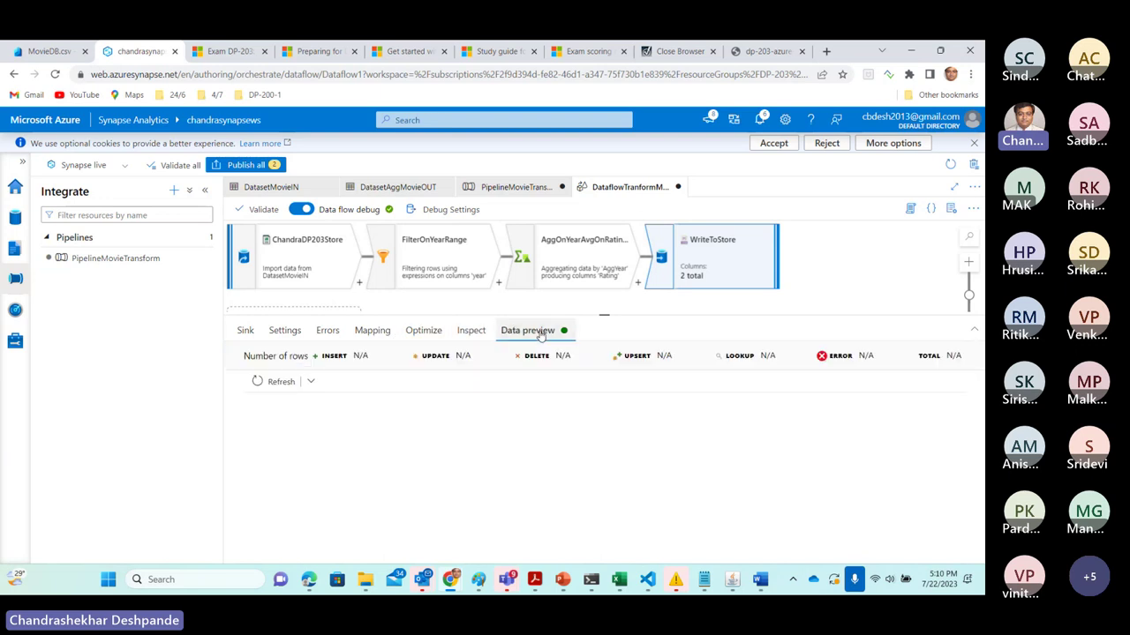
pyautogui.click(275, 381)
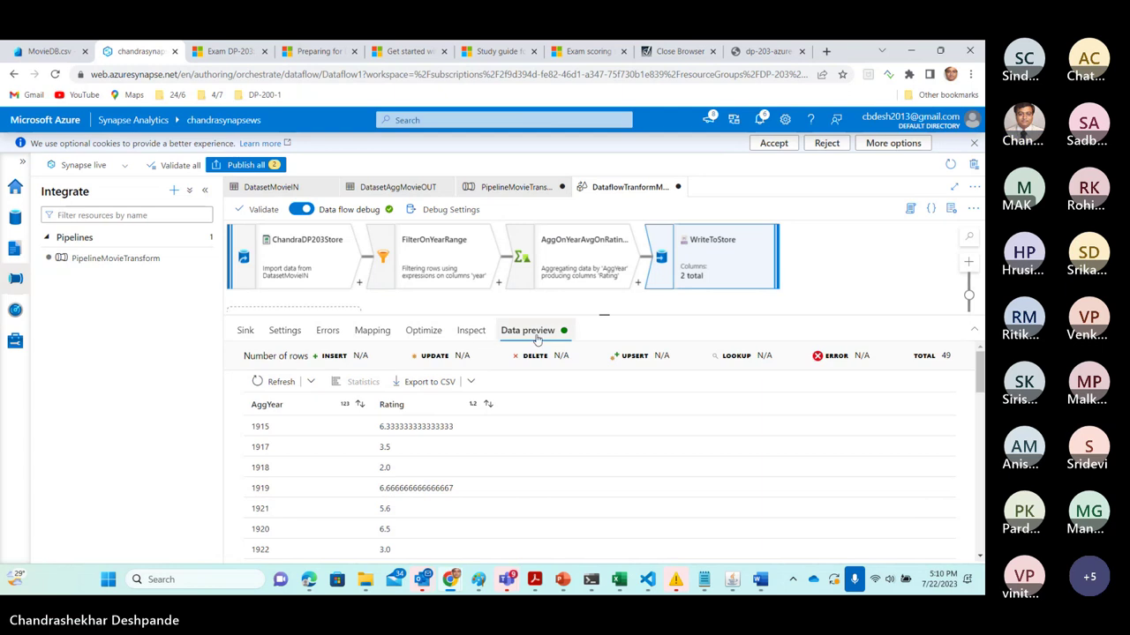
pyautogui.moveTo(603, 315); pyautogui.dragTo(604, 397)
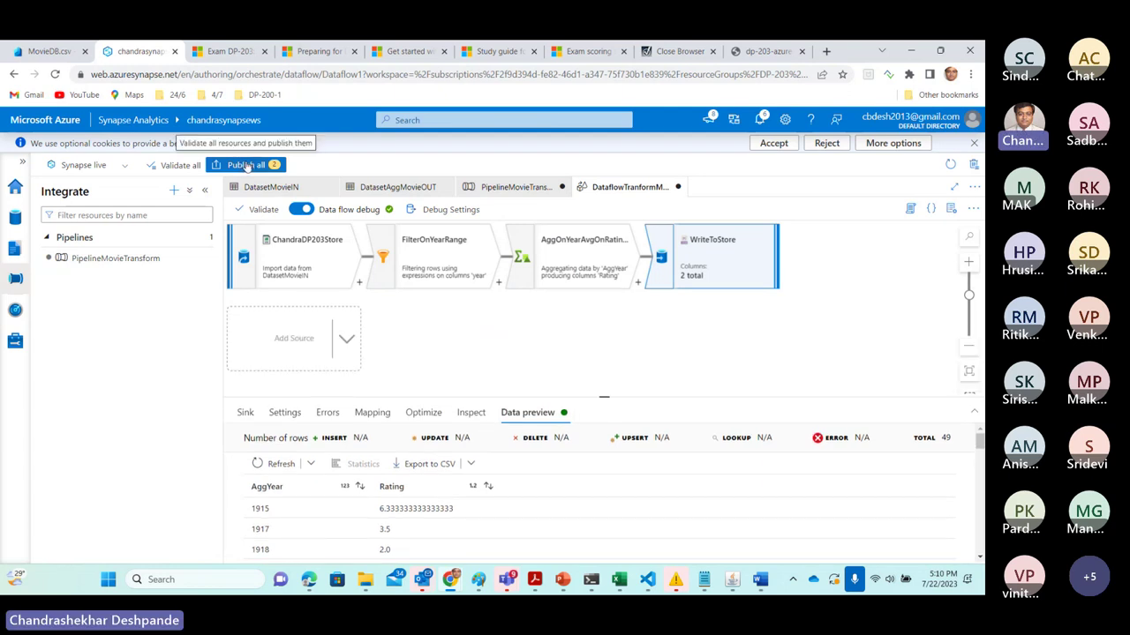
# Publish the pending PipelineMovieTransform pipeline and its movie data flow to the live environment.
pyautogui.click(505, 188)
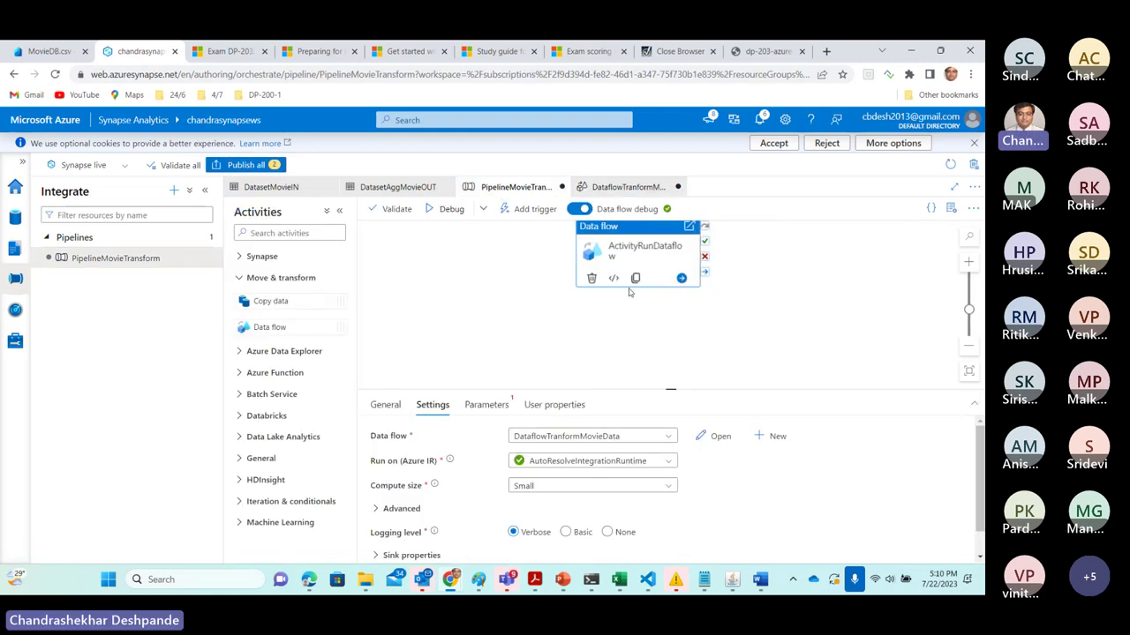
pyautogui.click(622, 188)
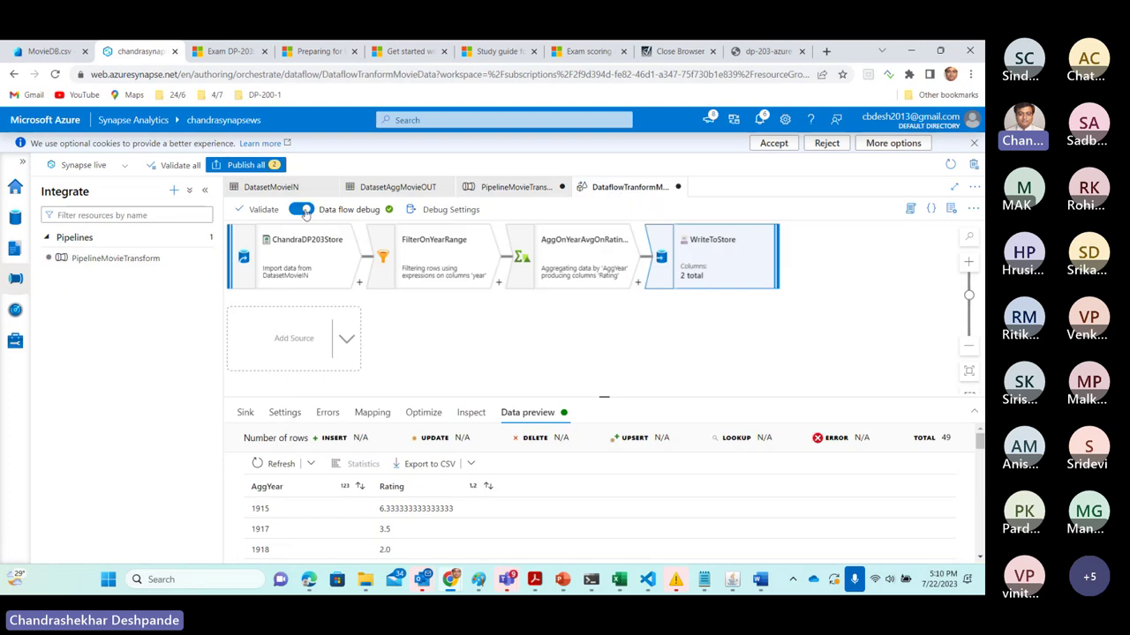
pyautogui.click(245, 165)
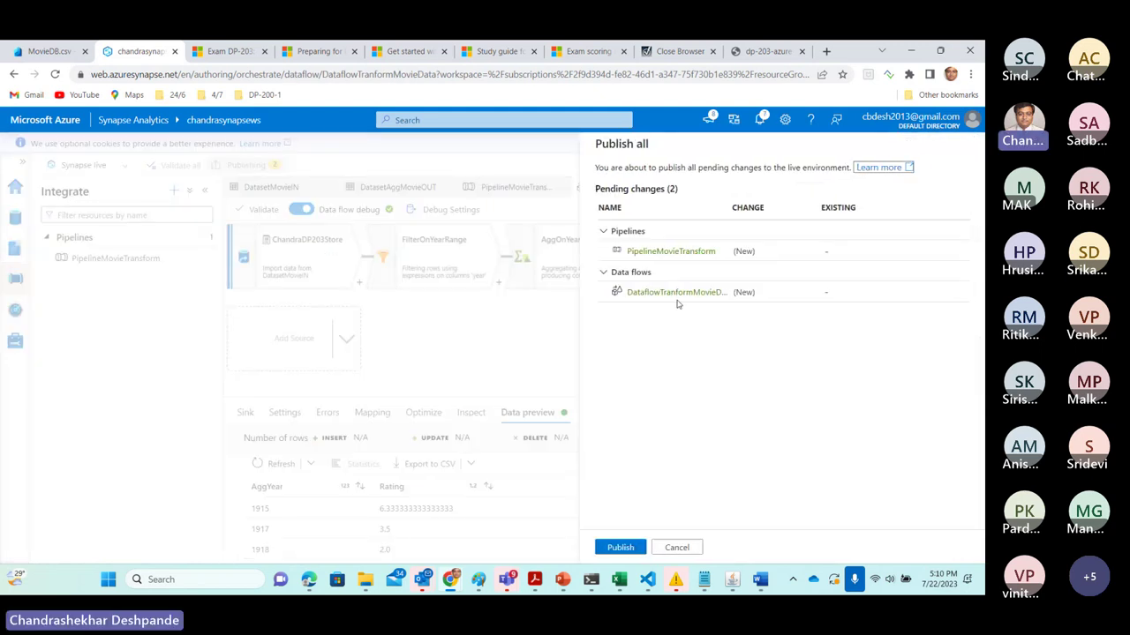
pyautogui.click(621, 548)
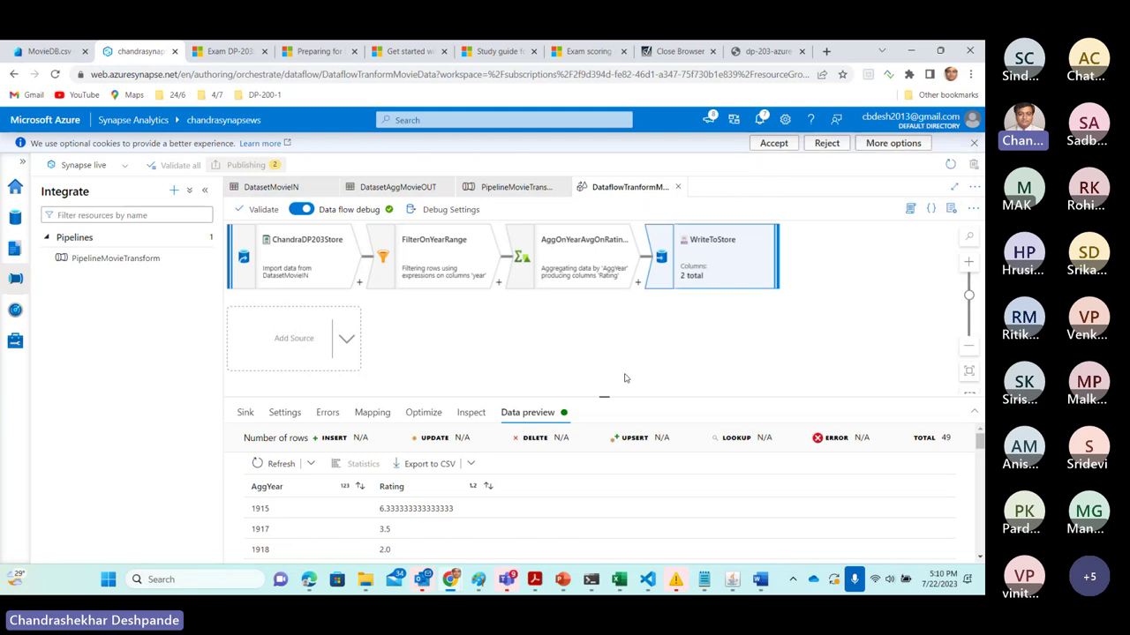
# Trigger an on-demand run of the published PipelineMovieTransform pipeline without parameters.
pyautogui.click(517, 187)
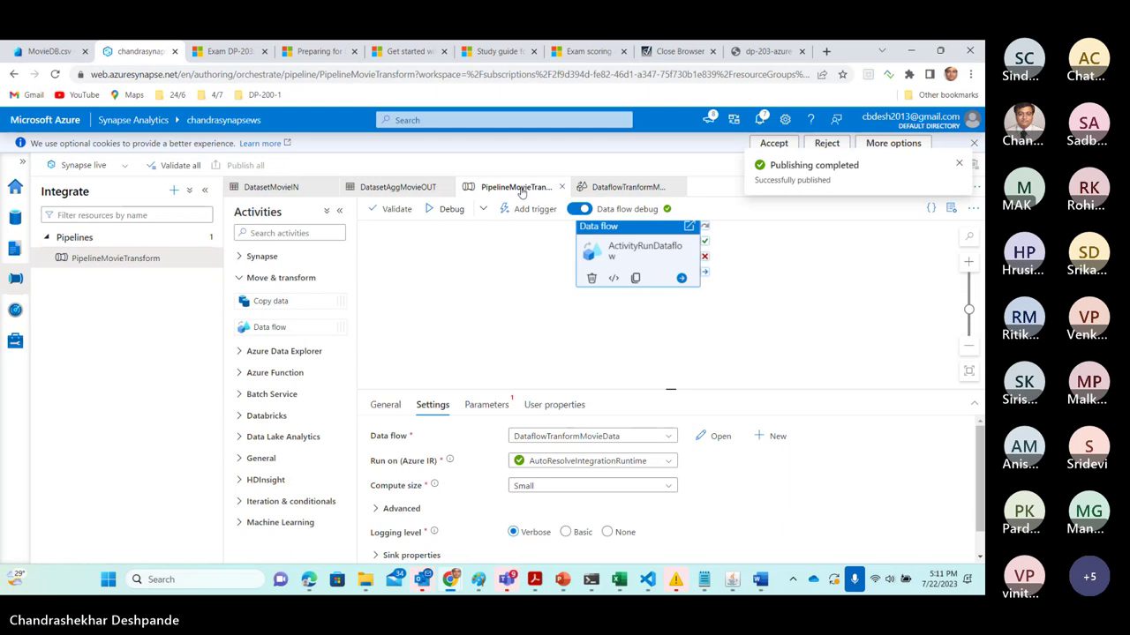
pyautogui.click(529, 278)
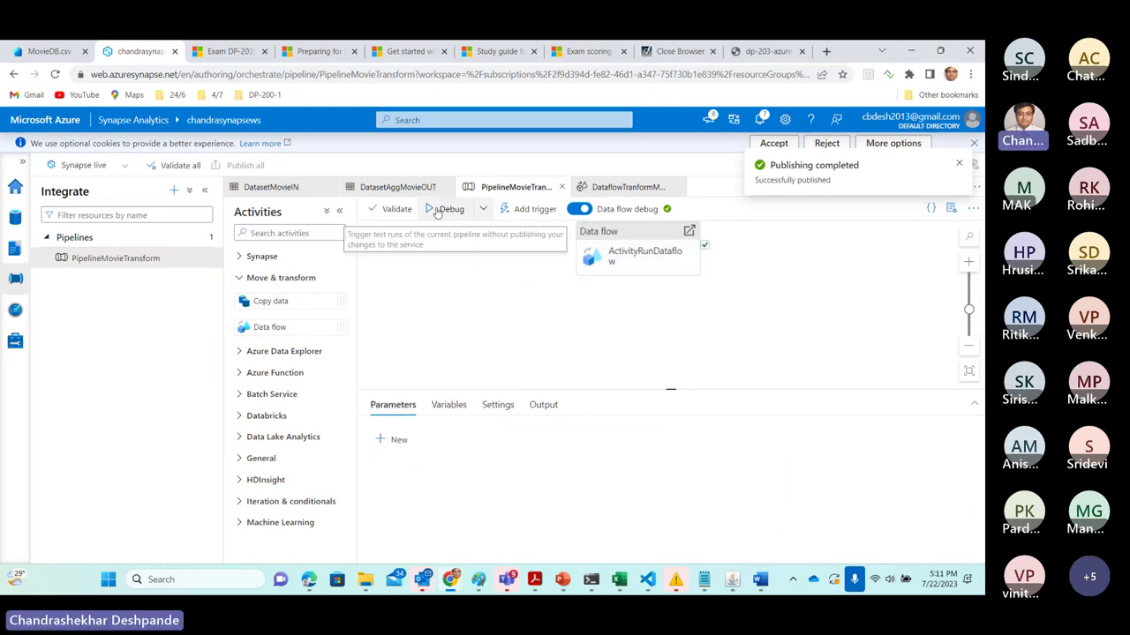
pyautogui.click(527, 212)
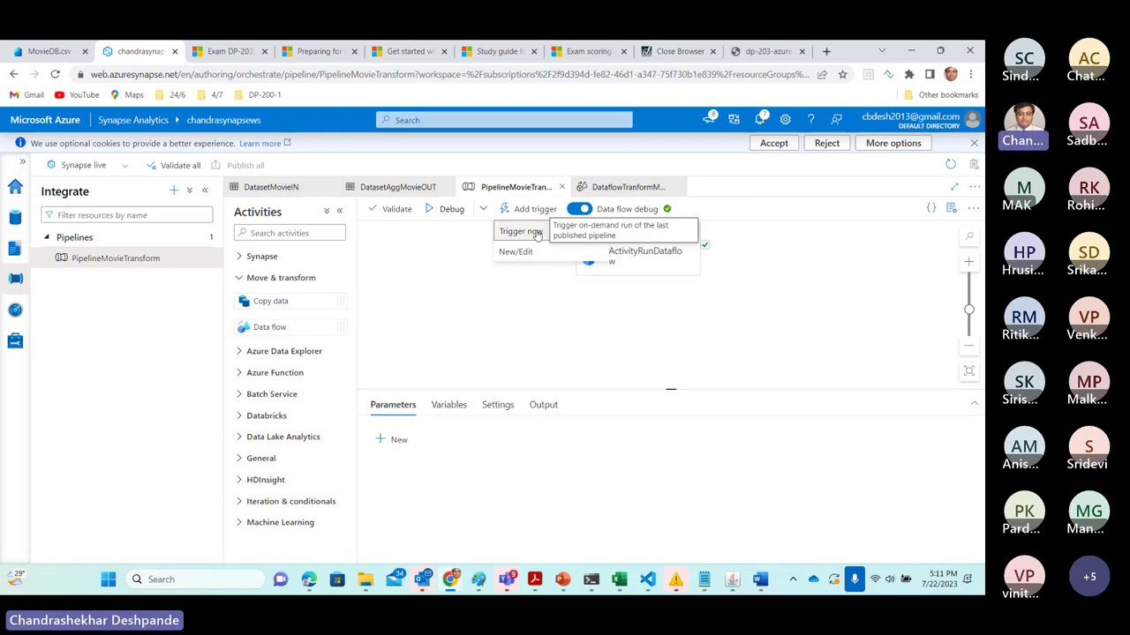
pyautogui.click(523, 232)
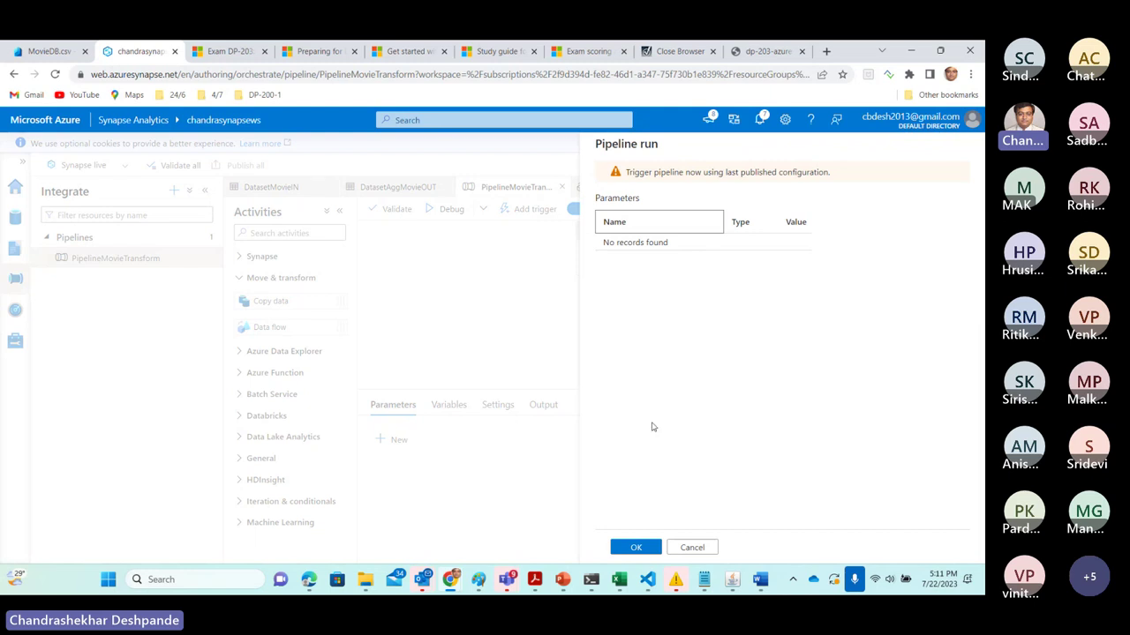
pyautogui.click(639, 549)
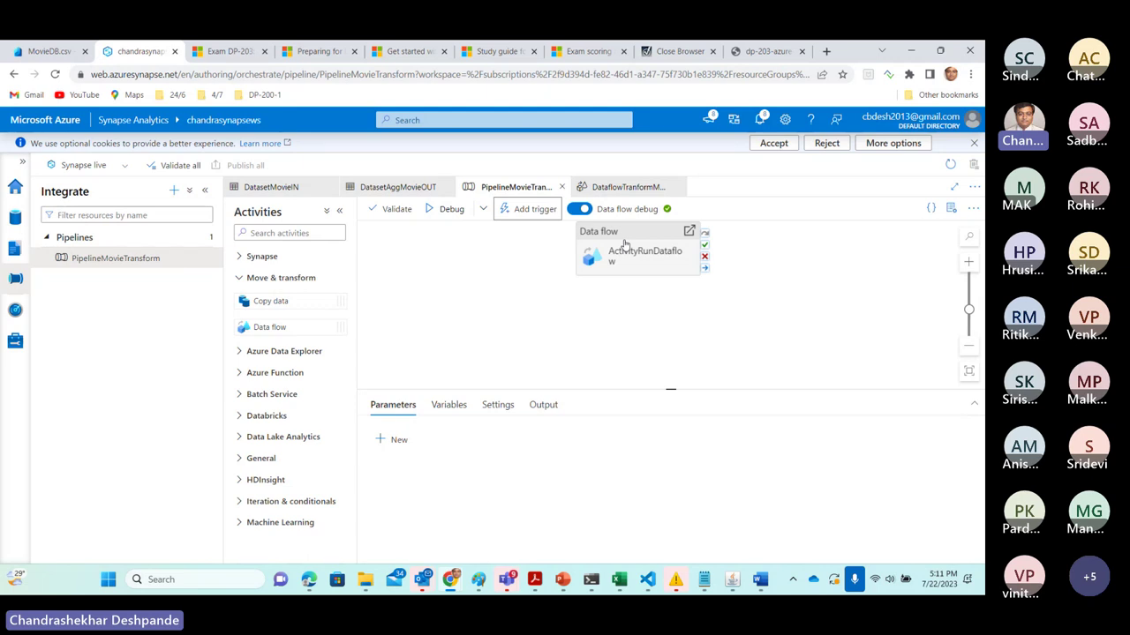
# Check the run notification and open PipelineMovieTransform's activity runs in monitoring to examine the data flow activity's status.
pyautogui.click(761, 120)
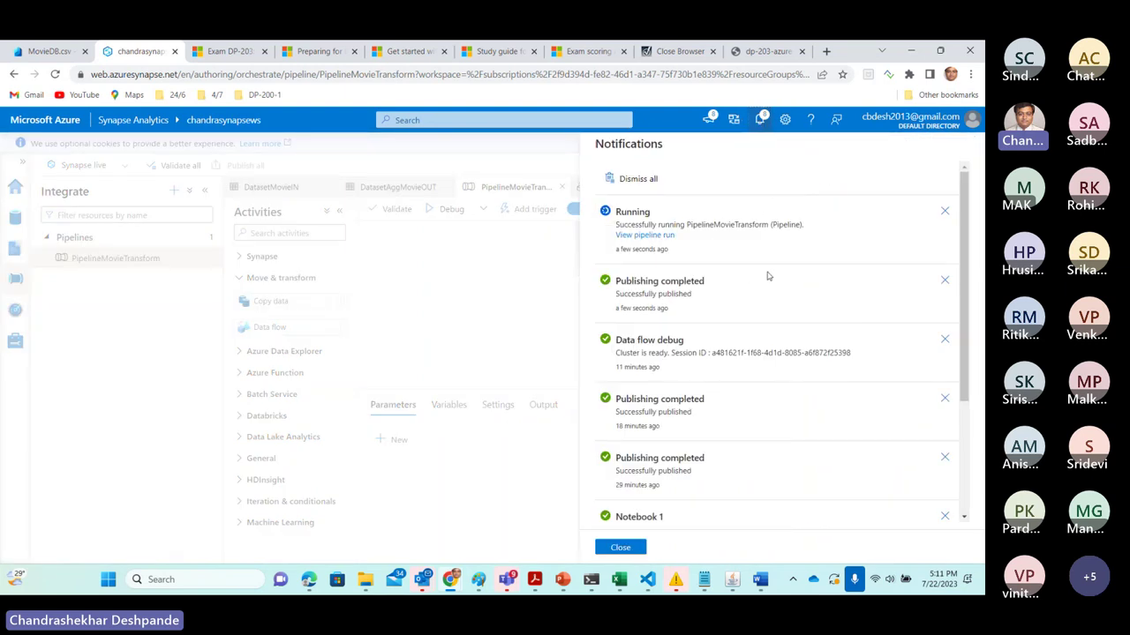
pyautogui.click(632, 549)
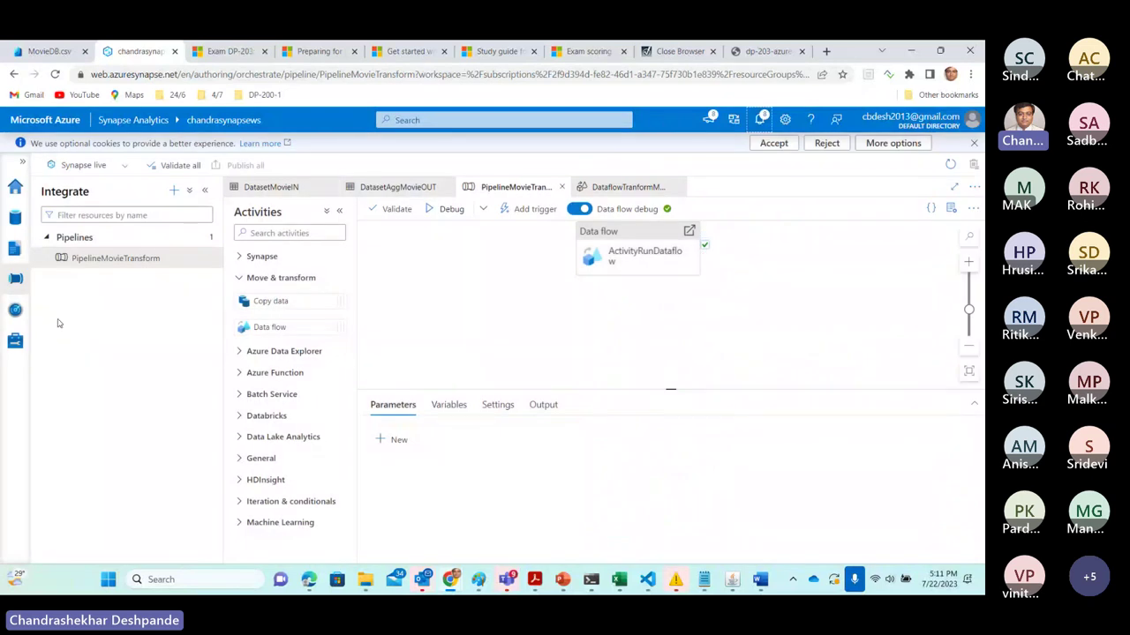
pyautogui.click(15, 312)
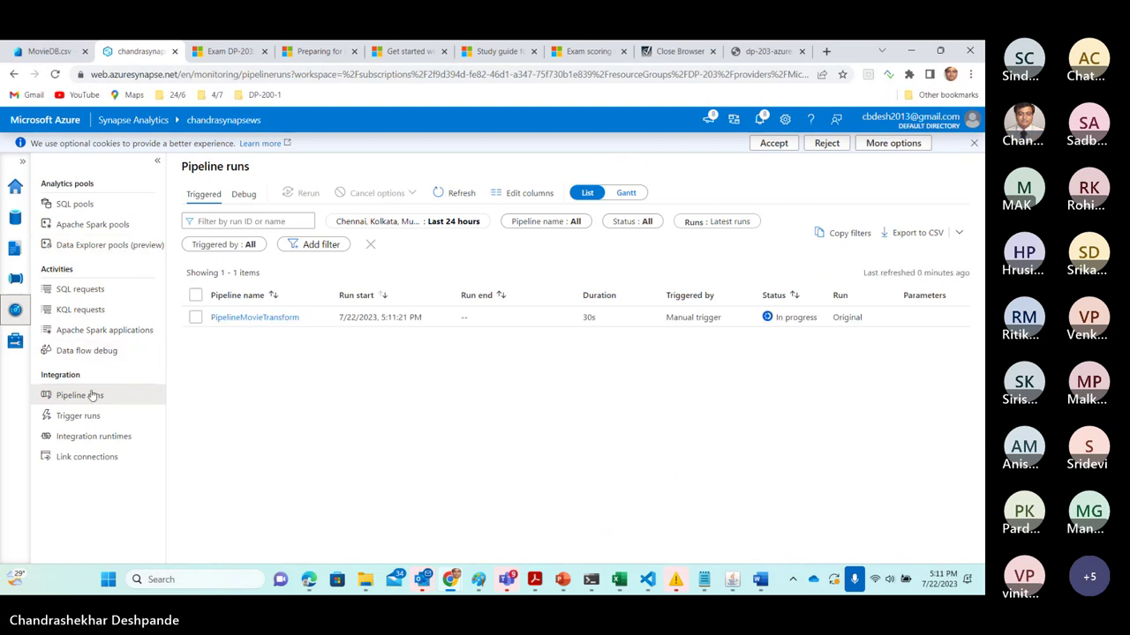
pyautogui.click(274, 322)
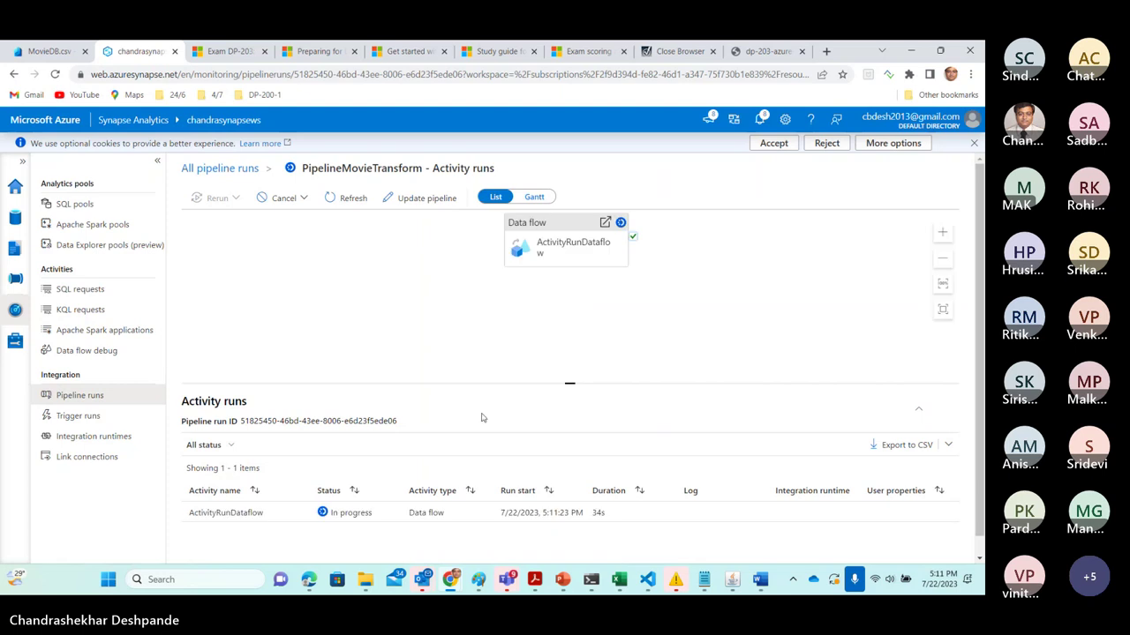
pyautogui.moveTo(569, 384); pyautogui.dragTo(567, 305)
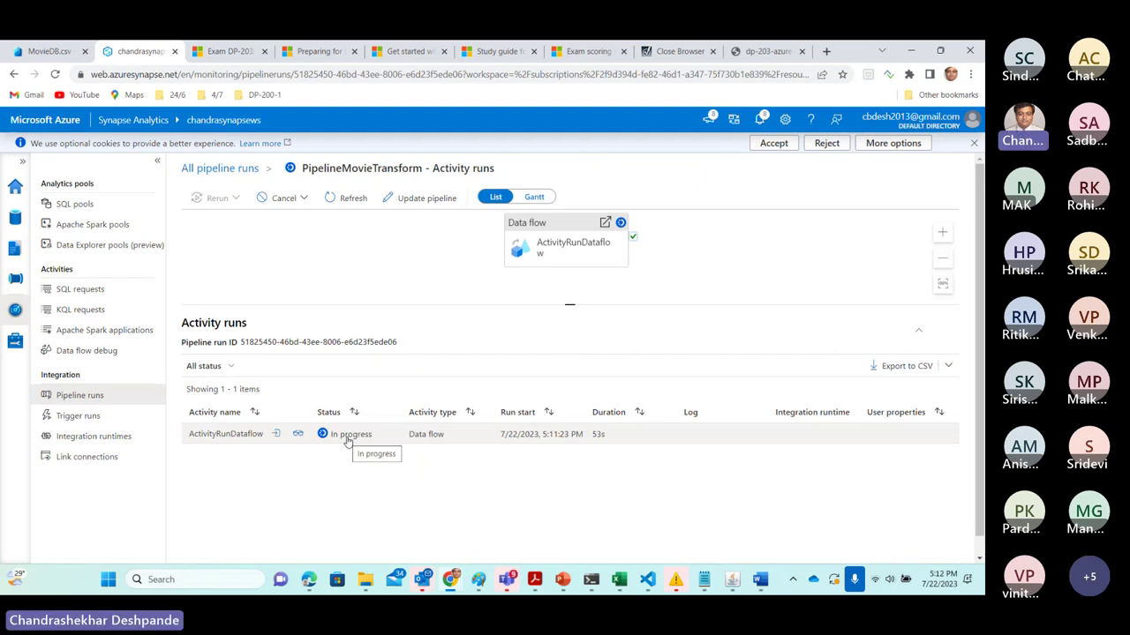
# Refresh the activity runs and examine the input JSON of ActivityRunDataflow, including its dataset parameters.
pyautogui.click(333, 198)
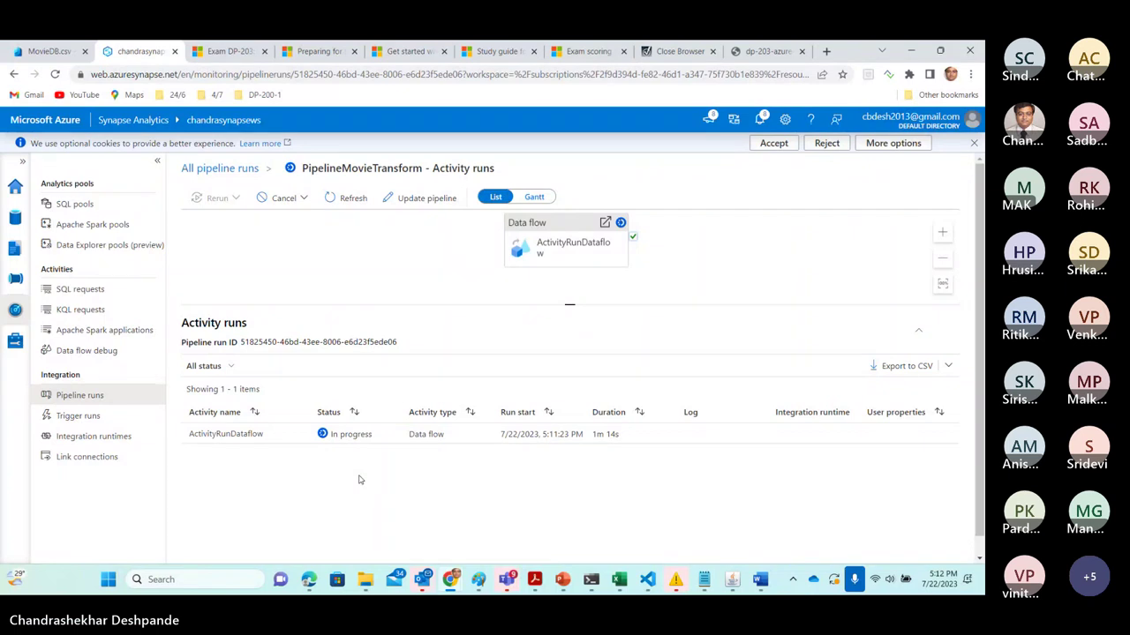
pyautogui.click(351, 198)
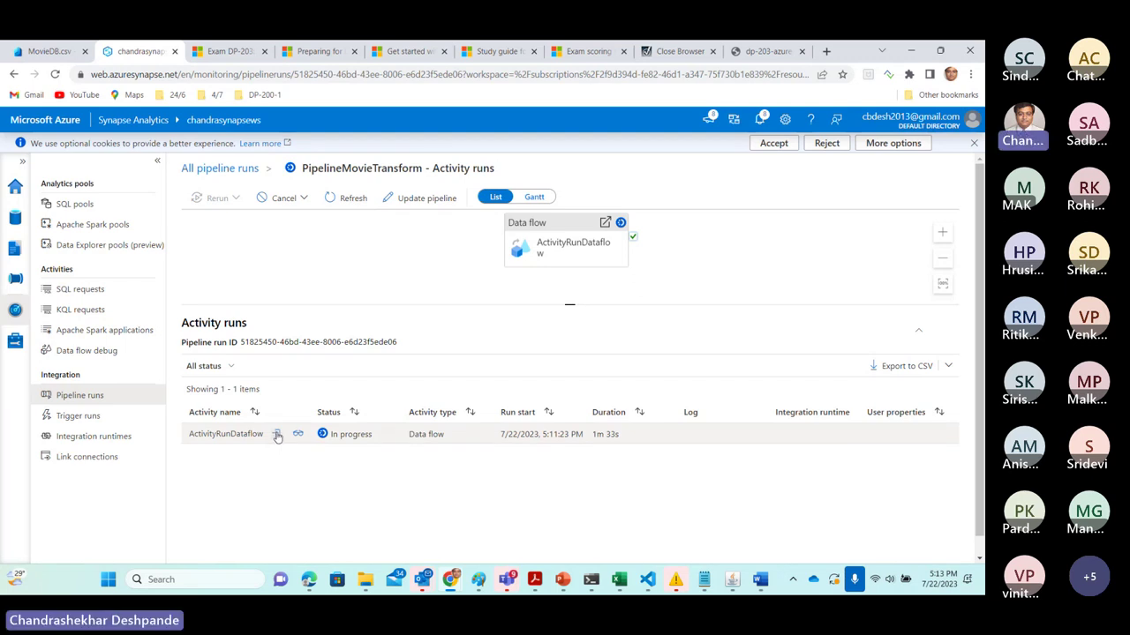
pyautogui.click(277, 435)
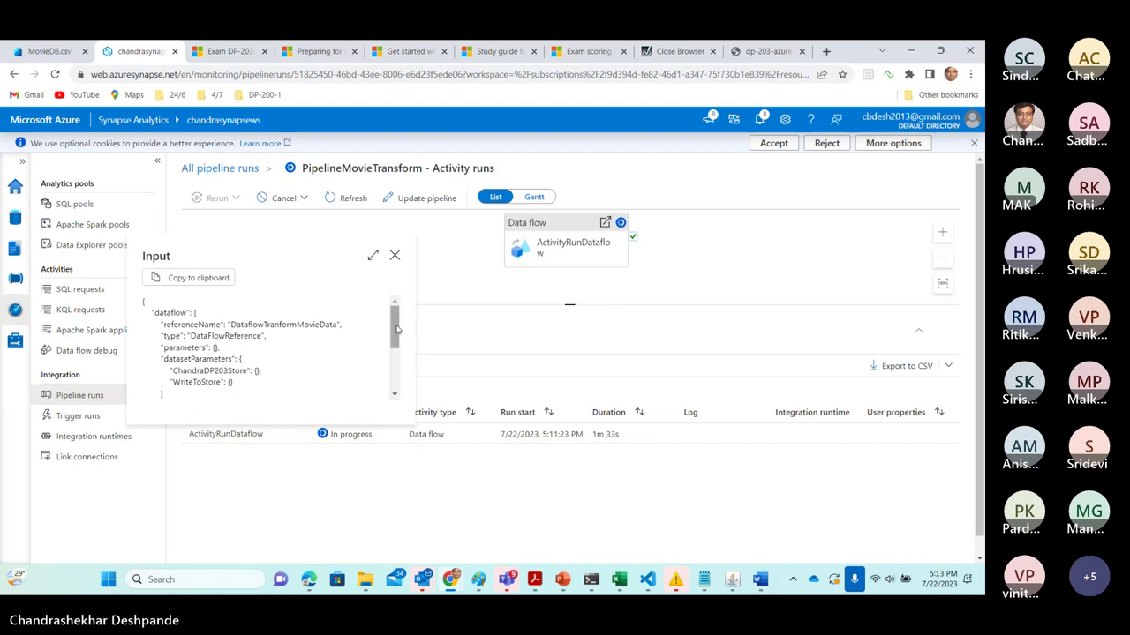
pyautogui.moveTo(395, 330); pyautogui.dragTo(397, 379)
pyautogui.scroll(5, 282, 372)
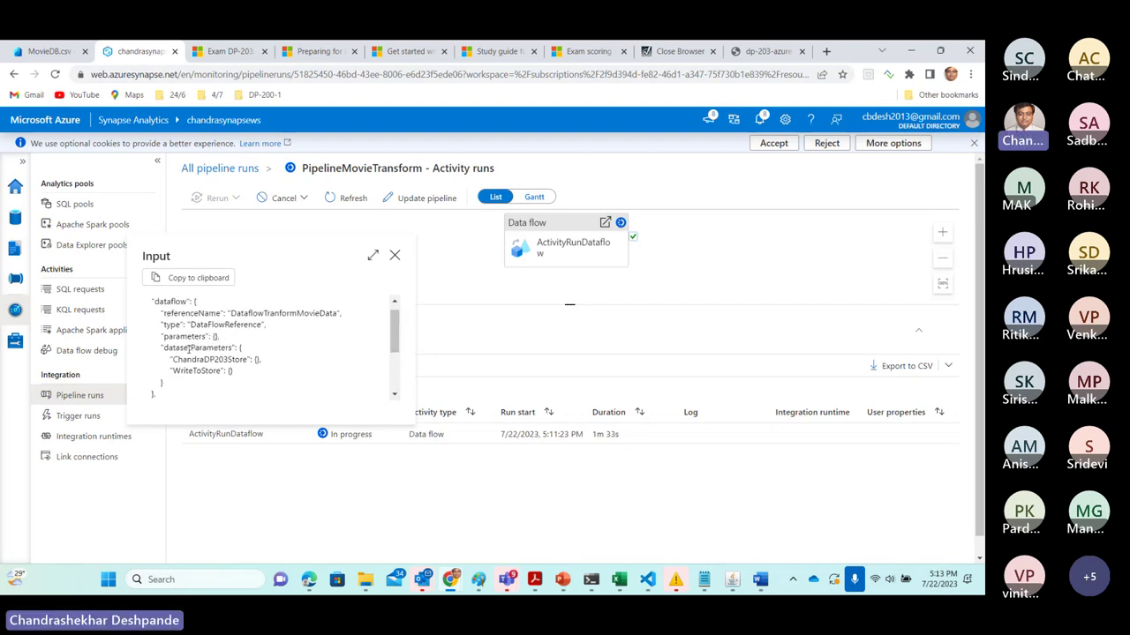
pyautogui.moveTo(188, 350); pyautogui.dragTo(249, 376)
pyautogui.scroll(1, 394, 327)
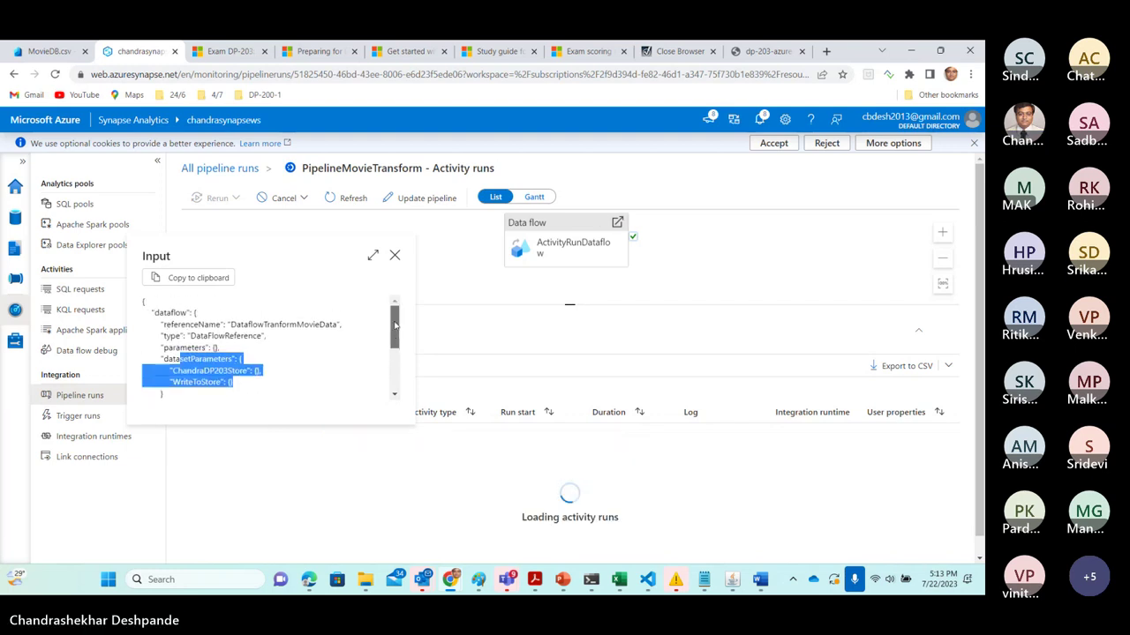
pyautogui.click(396, 256)
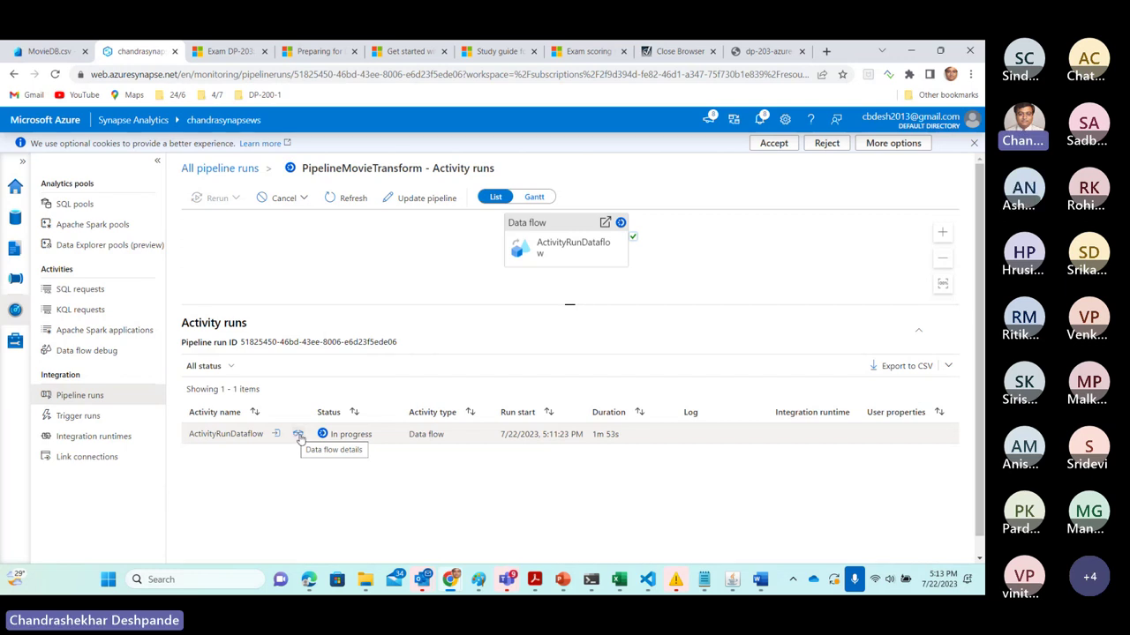
# Open and refresh ActivityRunDataflow's data flow details, and check the refreshed data container in the Azure portal for an output file.
pyautogui.click(298, 438)
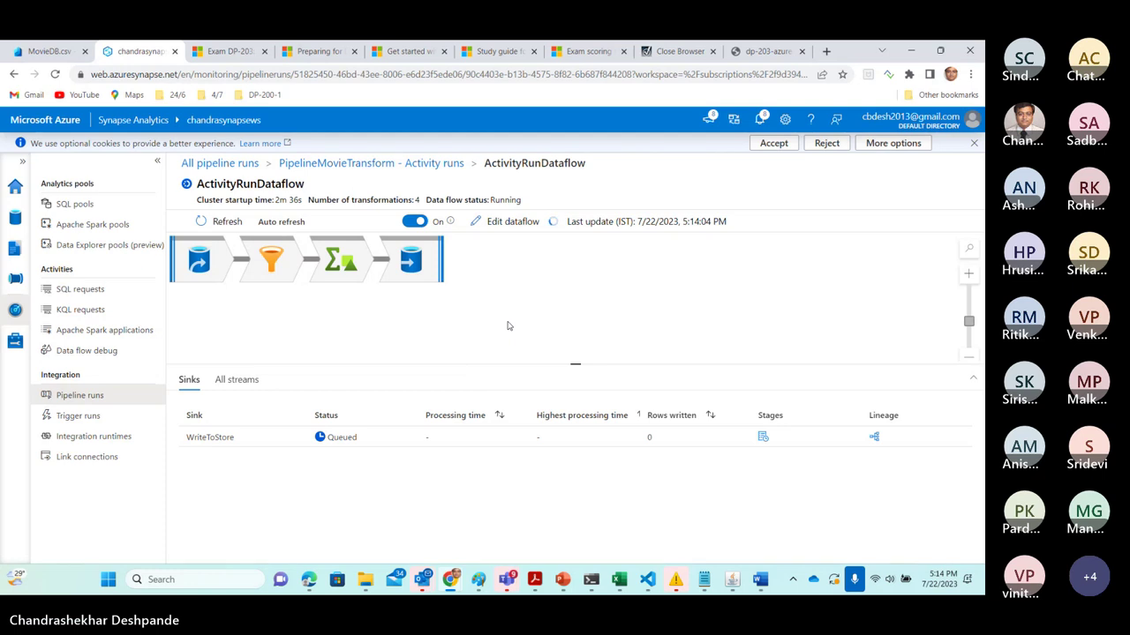
pyautogui.click(221, 221)
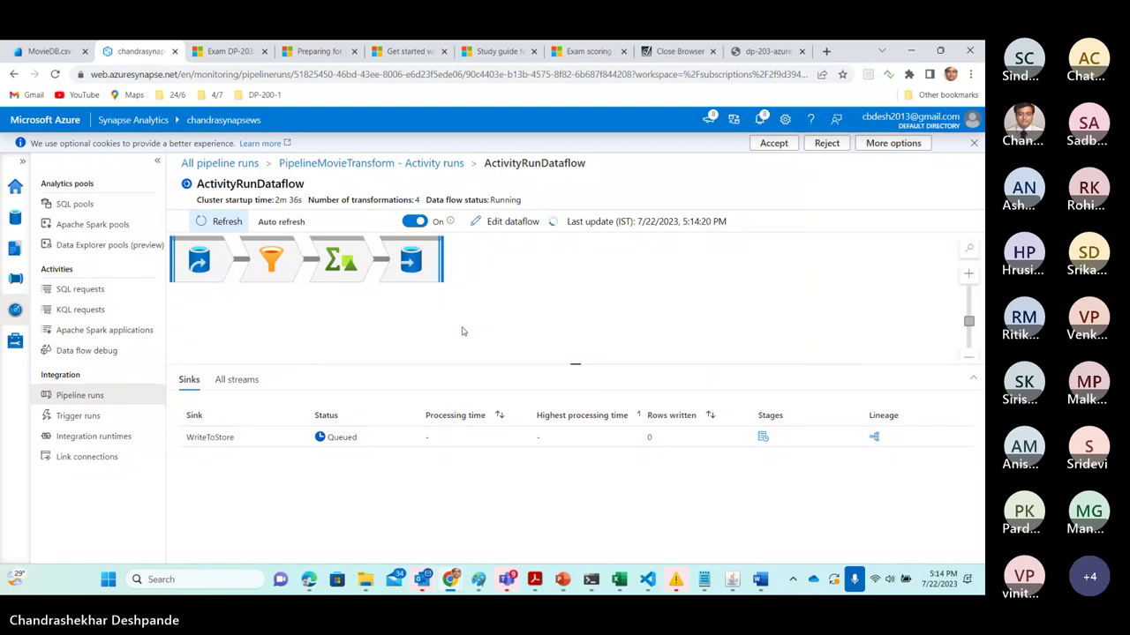
pyautogui.click(46, 53)
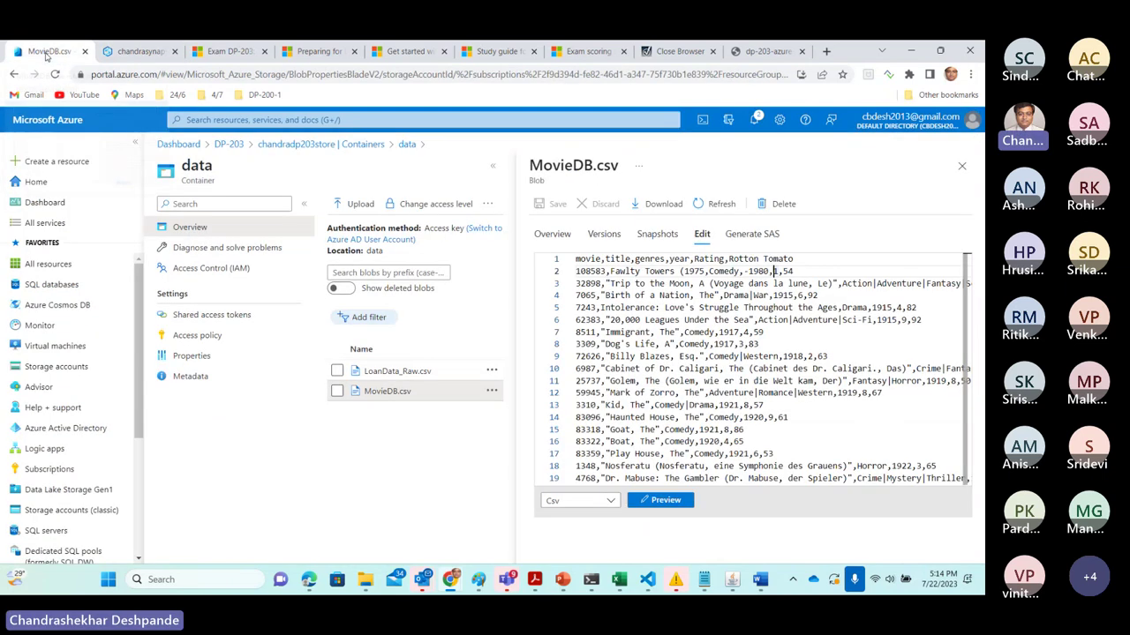
pyautogui.click(961, 166)
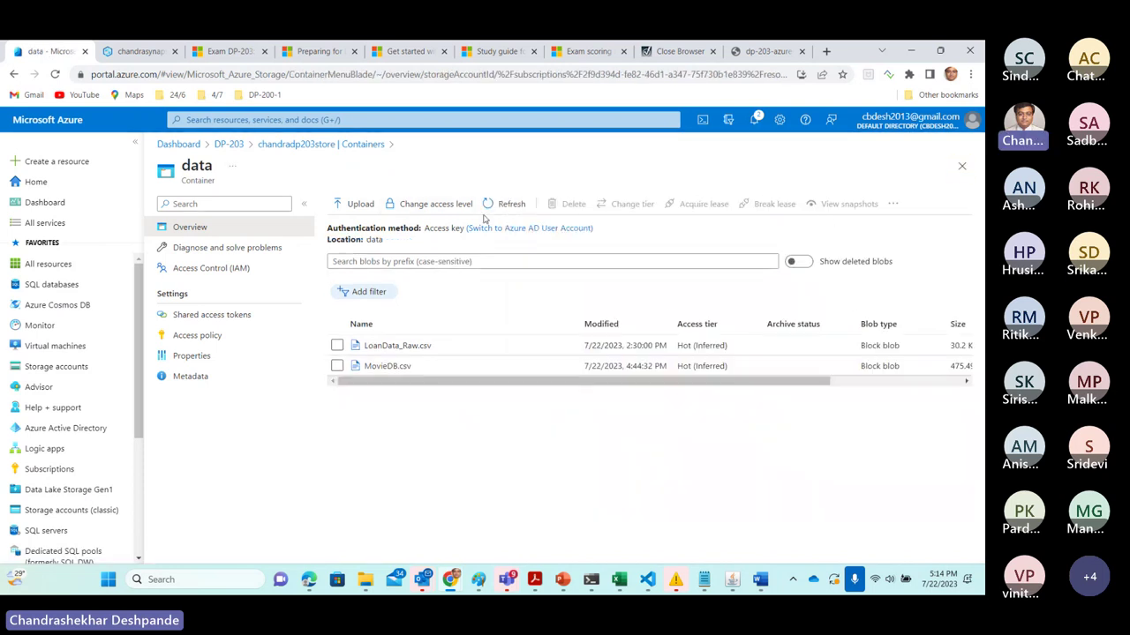
pyautogui.click(505, 204)
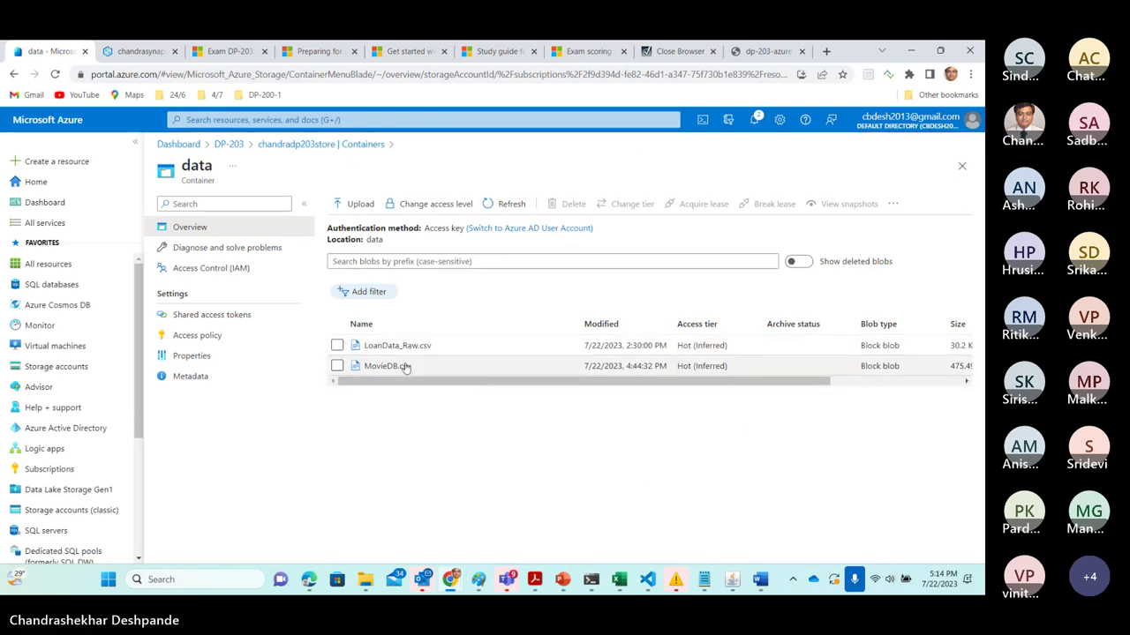
# Return to the data flow run in Synapse and examine the diagnostics of the source, FilterOnYearRange and AggOnYearAvgOnRatings transformations.
pyautogui.click(146, 50)
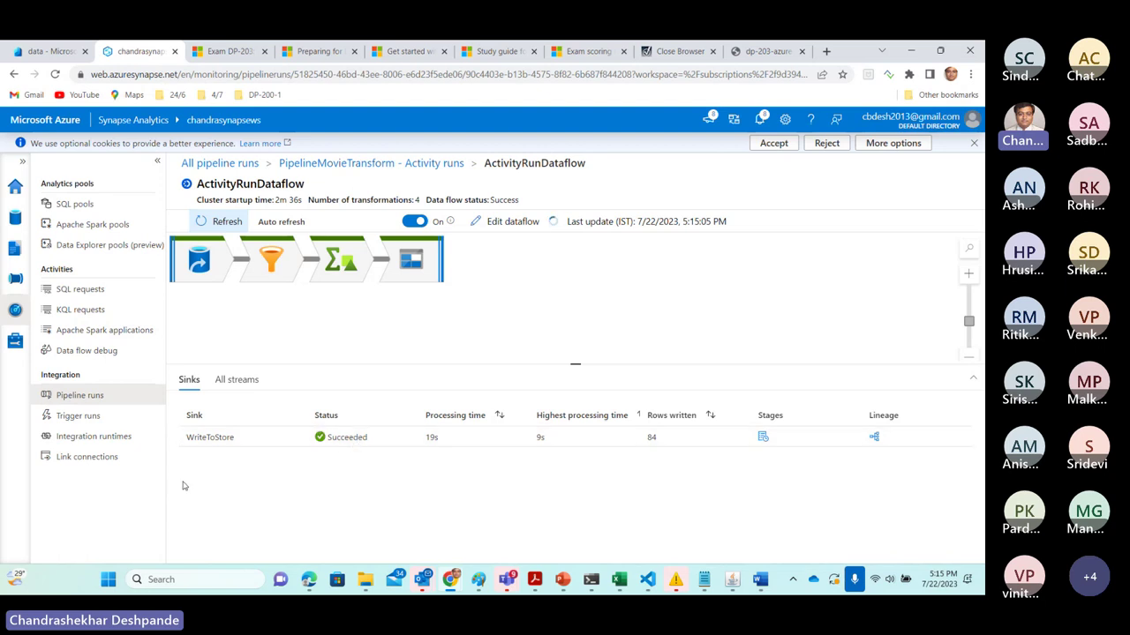
pyautogui.click(213, 266)
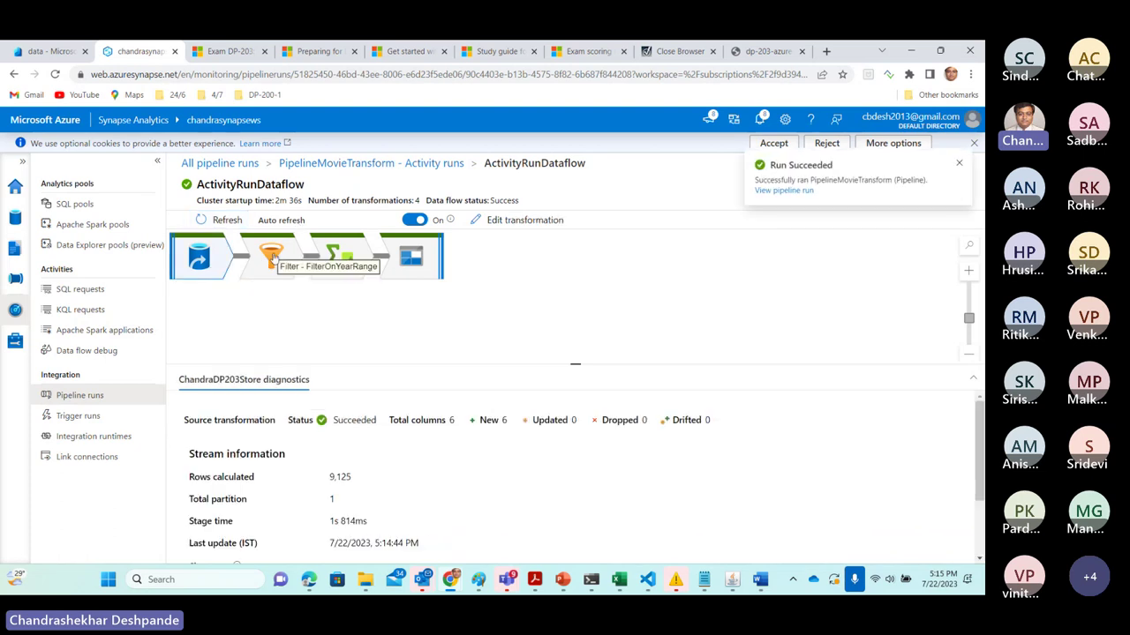
pyautogui.click(273, 263)
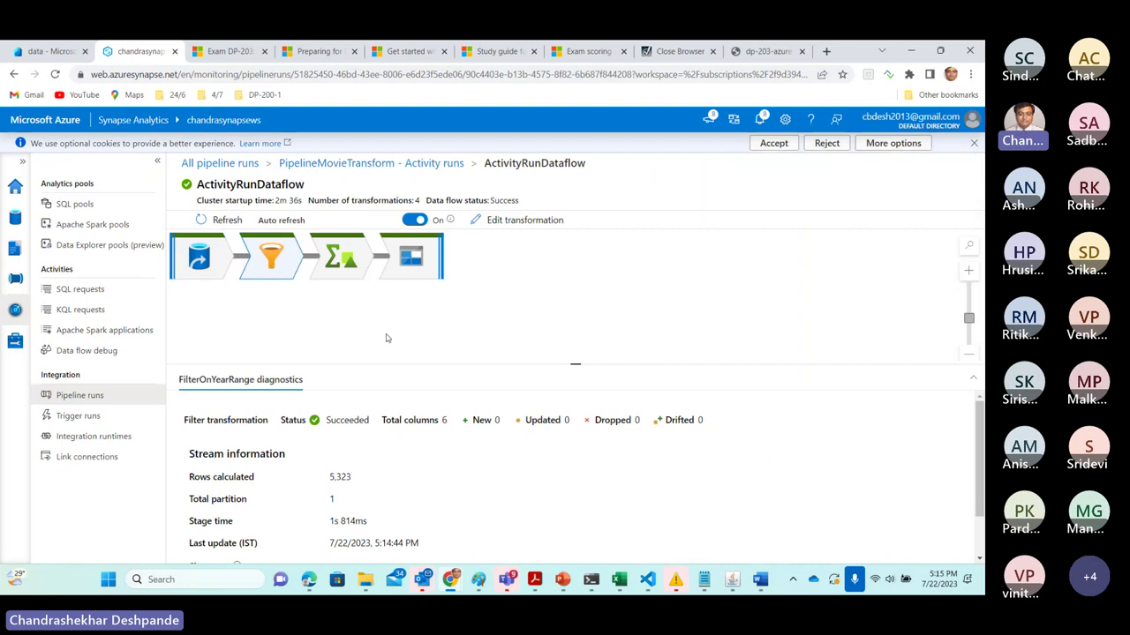
pyautogui.click(338, 268)
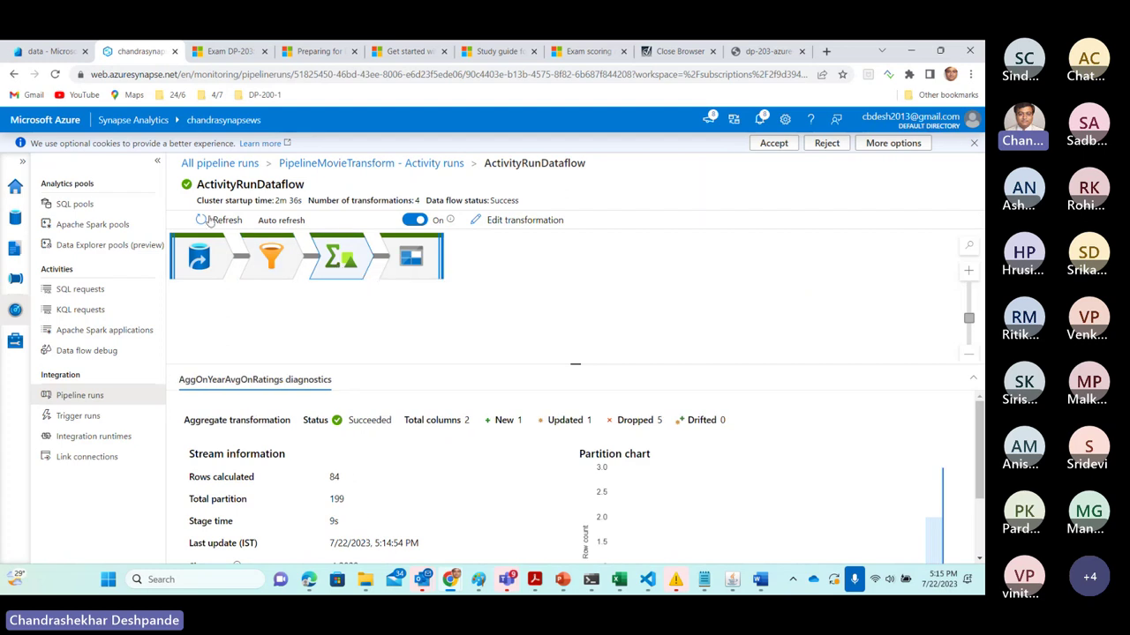
# Refresh the data container in the Azure portal and examine the contents of part-merged.json, checking its AggYear and Rating records.
pyautogui.click(45, 51)
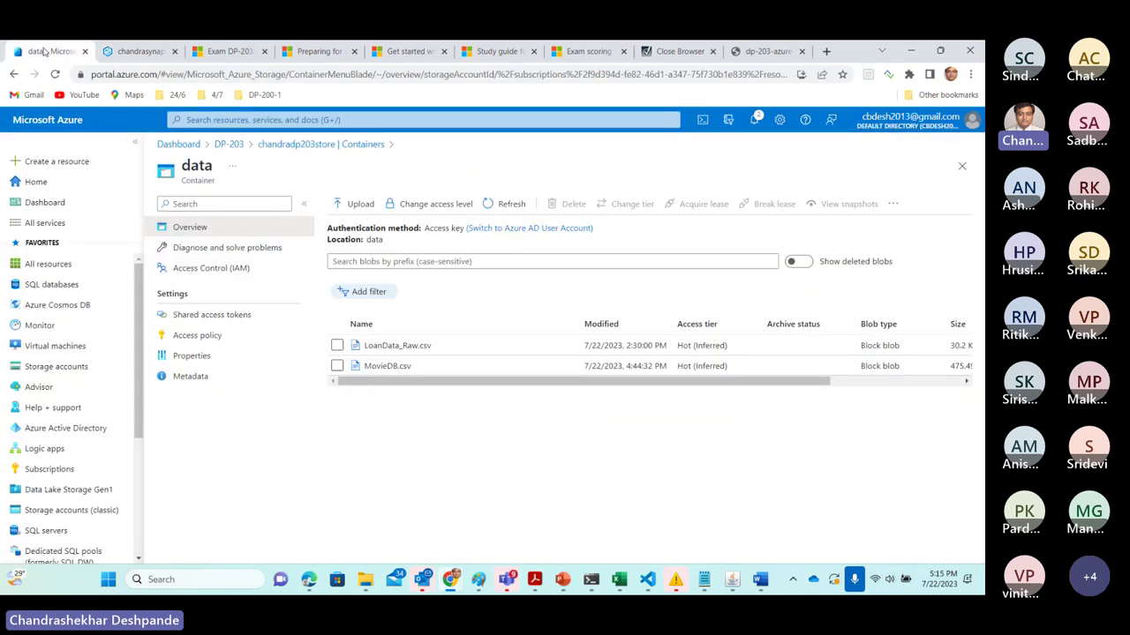
pyautogui.click(504, 204)
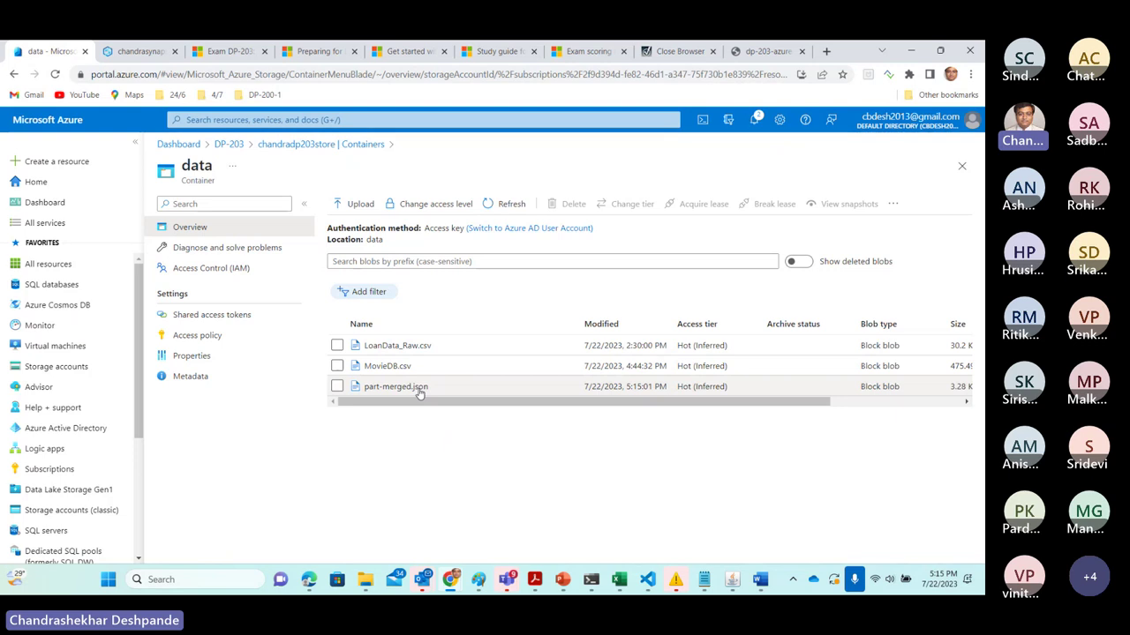
pyautogui.click(420, 388)
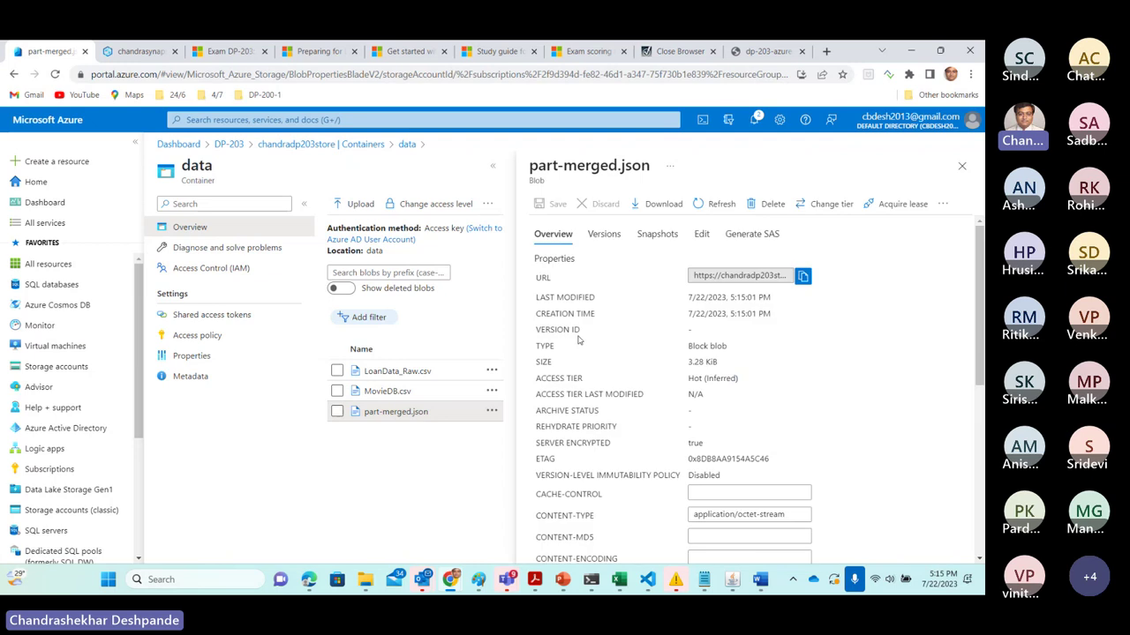
pyautogui.click(701, 233)
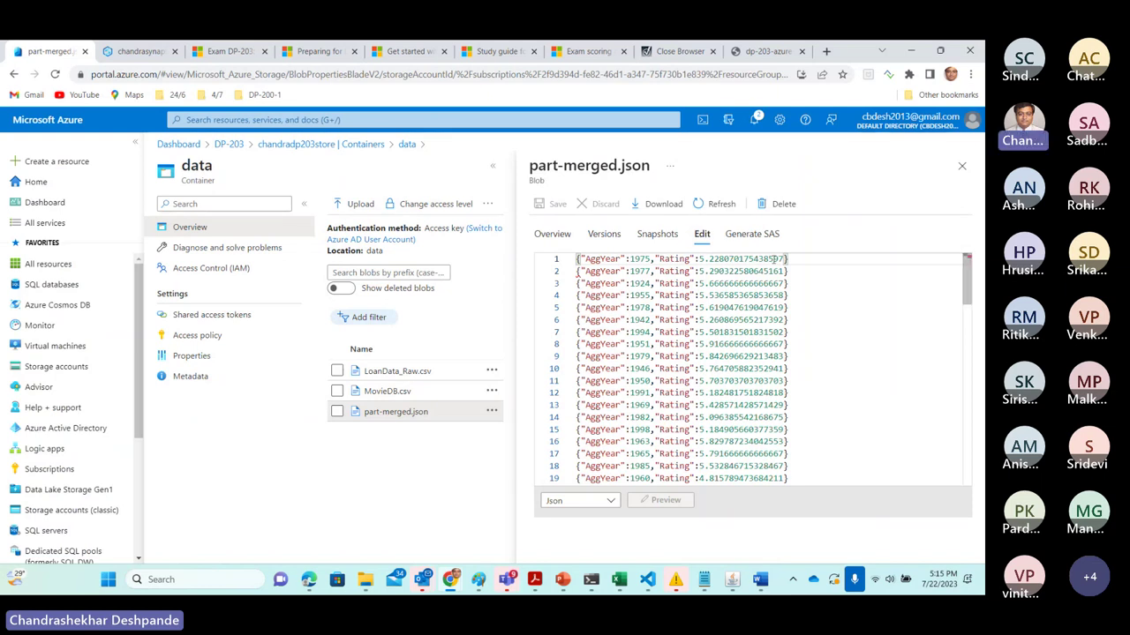
pyautogui.moveTo(585, 259); pyautogui.dragTo(806, 322)
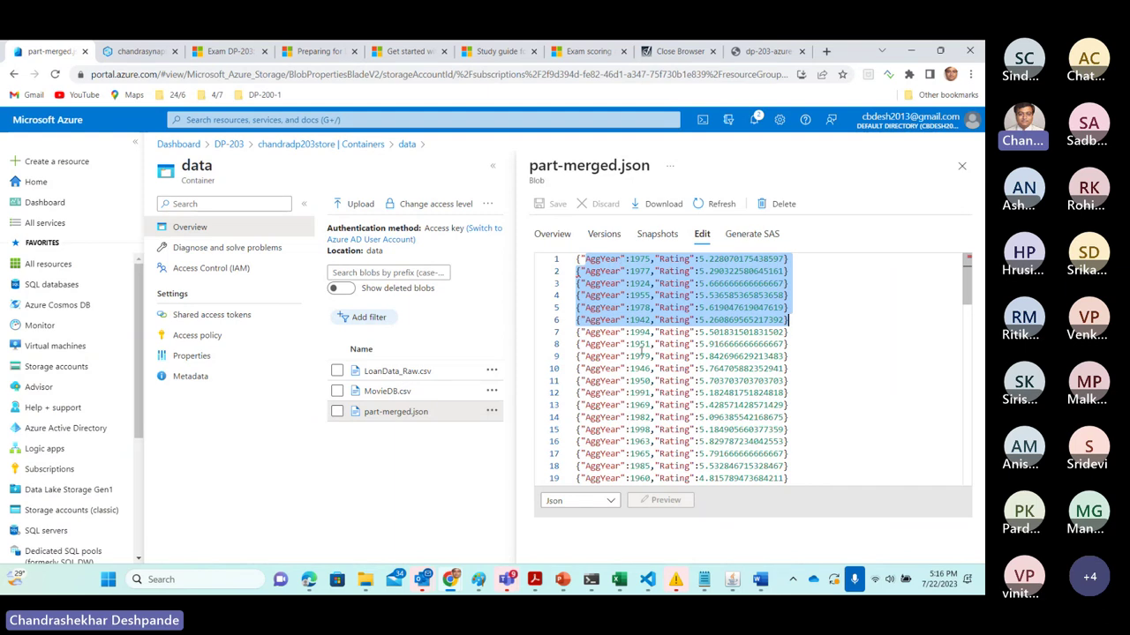
pyautogui.click(820, 371)
pyautogui.moveTo(582, 332); pyautogui.dragTo(838, 427)
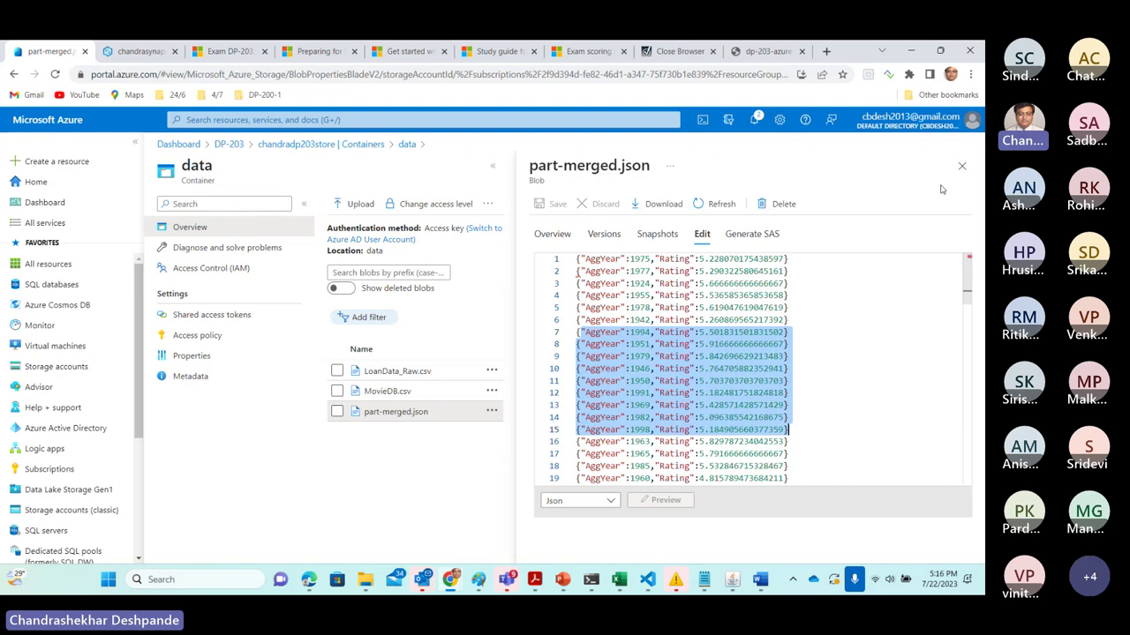
pyautogui.click(964, 168)
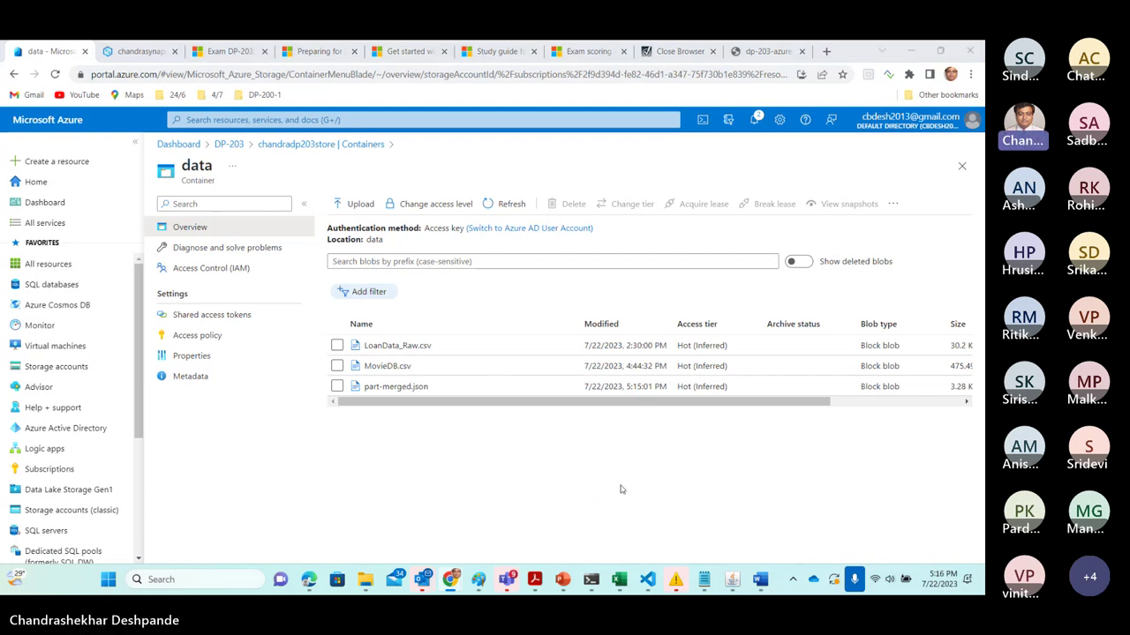
# Switch to the Teams meeting and show its participants list.
pyautogui.hotkey('alt', 'Tab')
pyautogui.hotkey('alt', 'Tab')
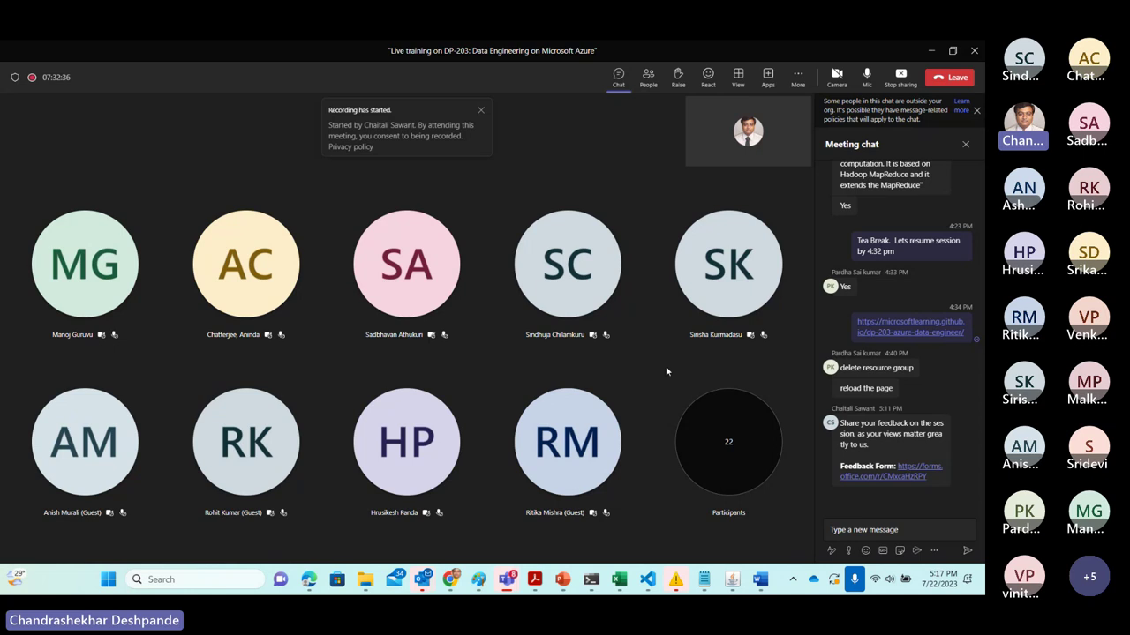
pyautogui.click(650, 79)
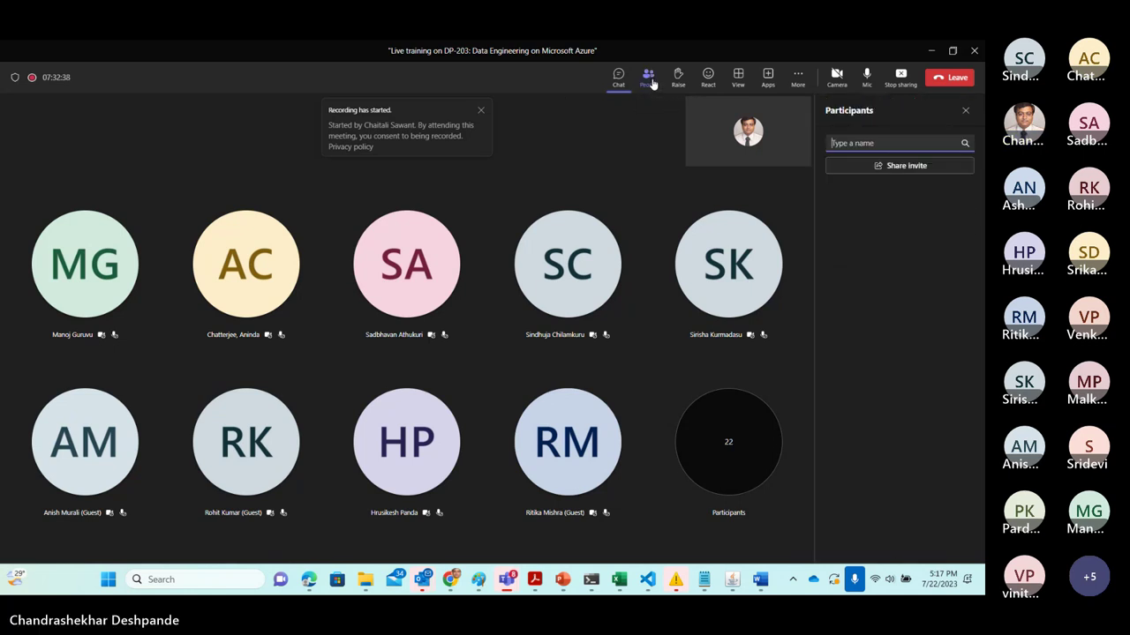
pyautogui.click(652, 207)
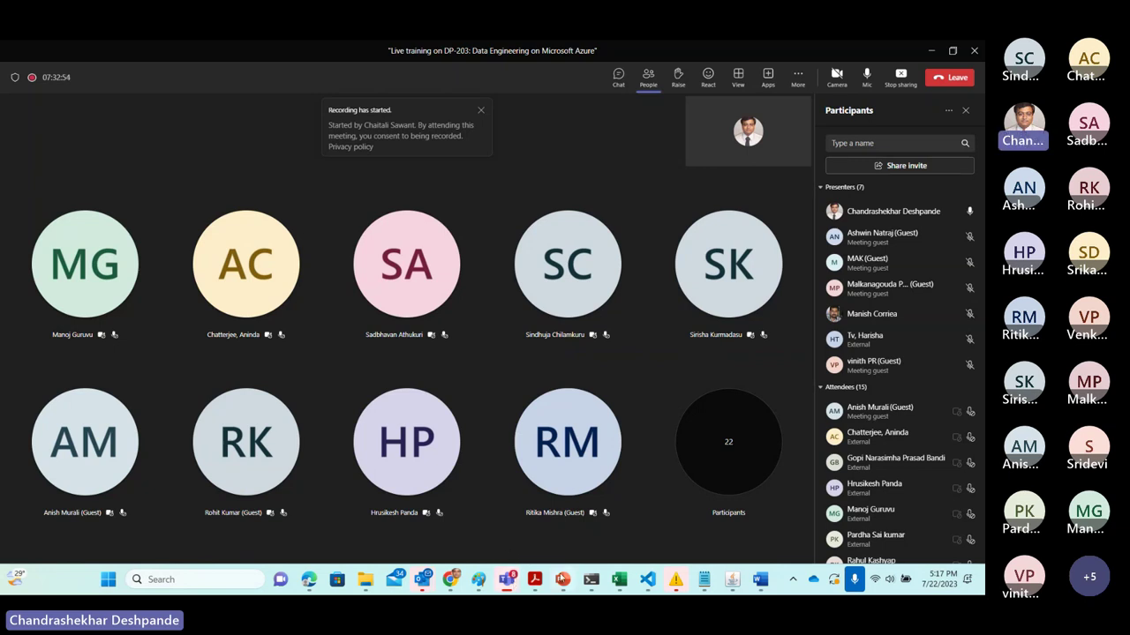
# Switch to the dp-203_ExamPrep_QnA presentation in PowerPoint and start the slide show from the Examination Material slide.
pyautogui.moveTo(569, 586)
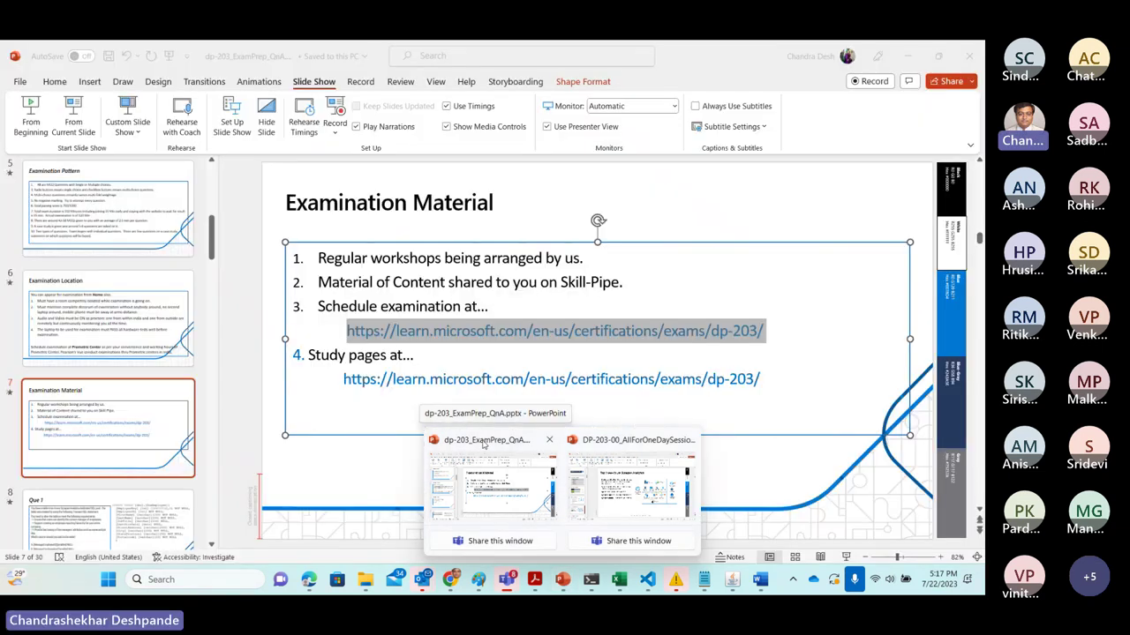
pyautogui.click(483, 446)
pyautogui.click(159, 436)
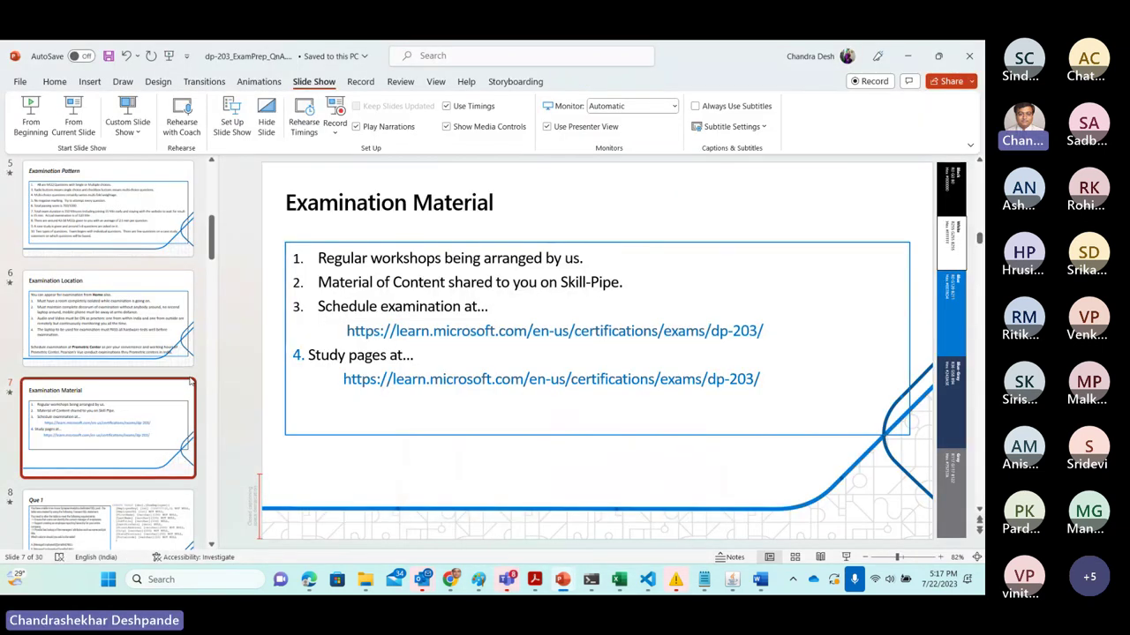
pyautogui.click(75, 130)
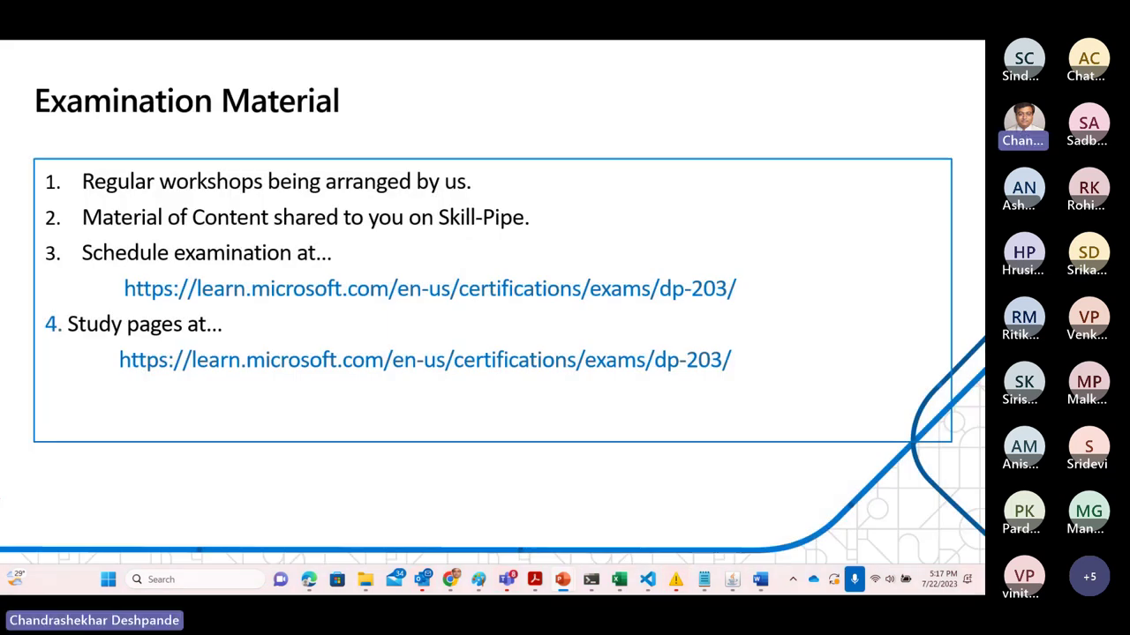